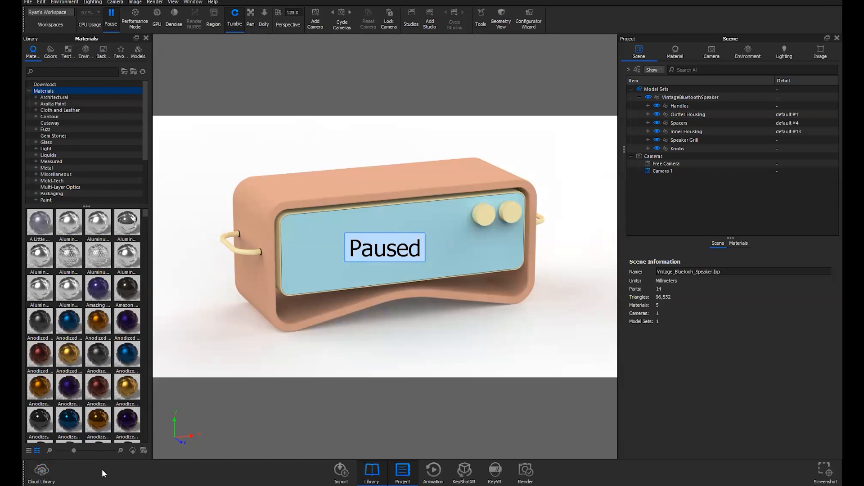
Step: Browse the models and materials in the Cloud Library and view the details of the YellowTricoat 835389 paint
{"action": "left_click", "coordinate": [42, 470]}
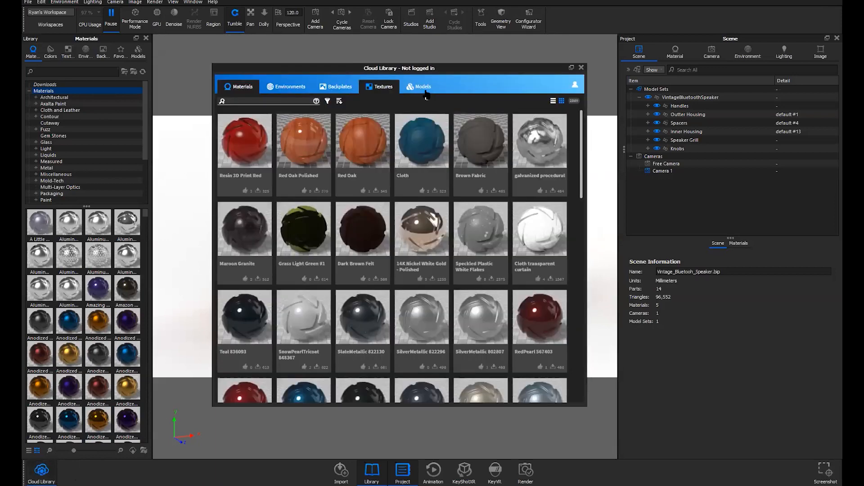
{"action": "left_click", "coordinate": [416, 87]}
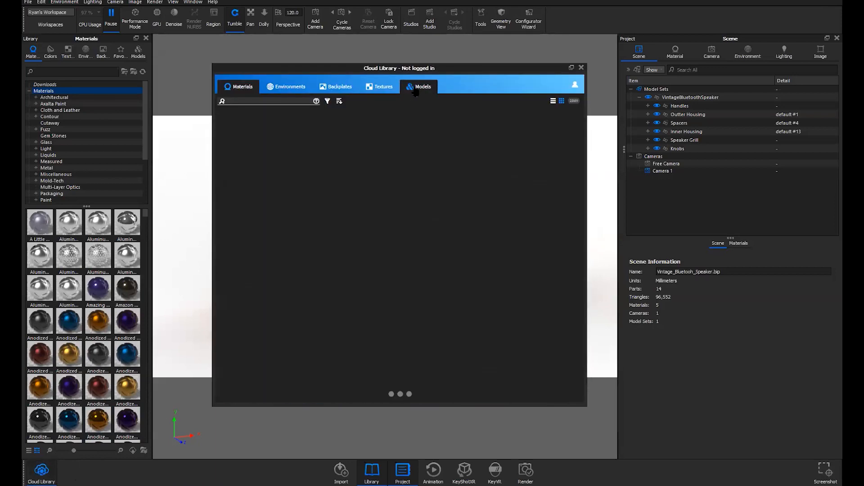
{"action": "left_click", "coordinate": [238, 87]}
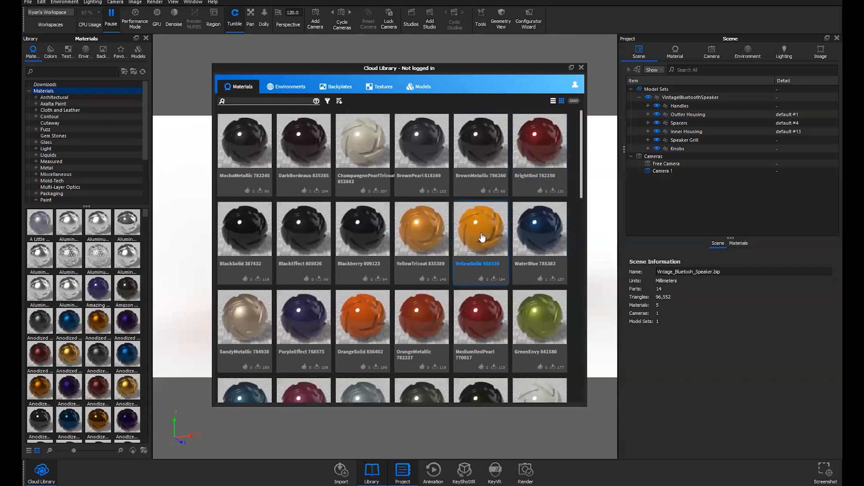
{"action": "scroll", "coordinate": [411, 239], "scroll_direction": "down", "scroll_amount": 1}
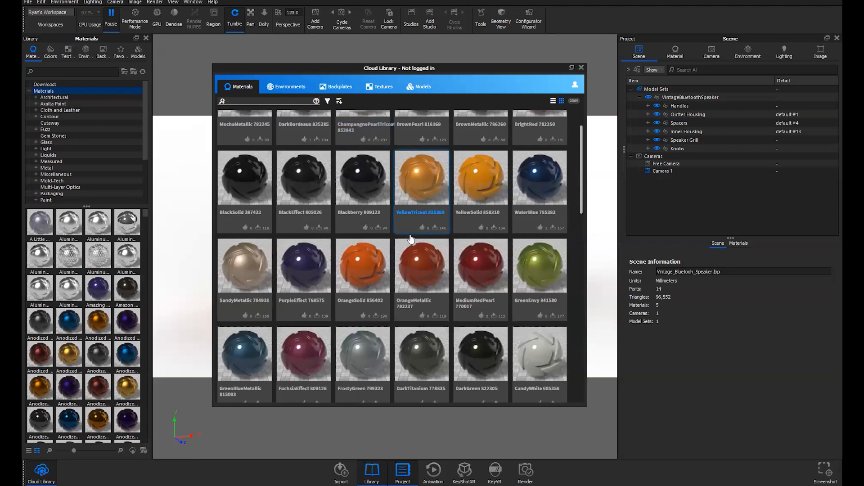
{"action": "left_click", "coordinate": [410, 186]}
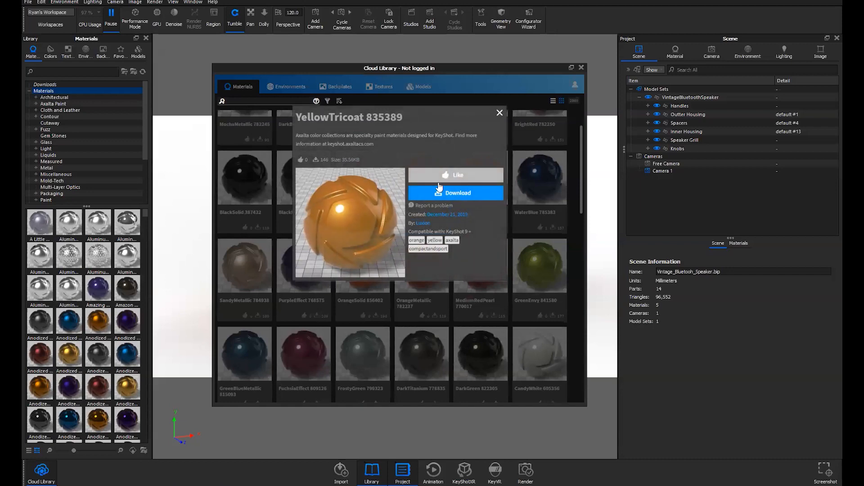
{"action": "left_click", "coordinate": [500, 114]}
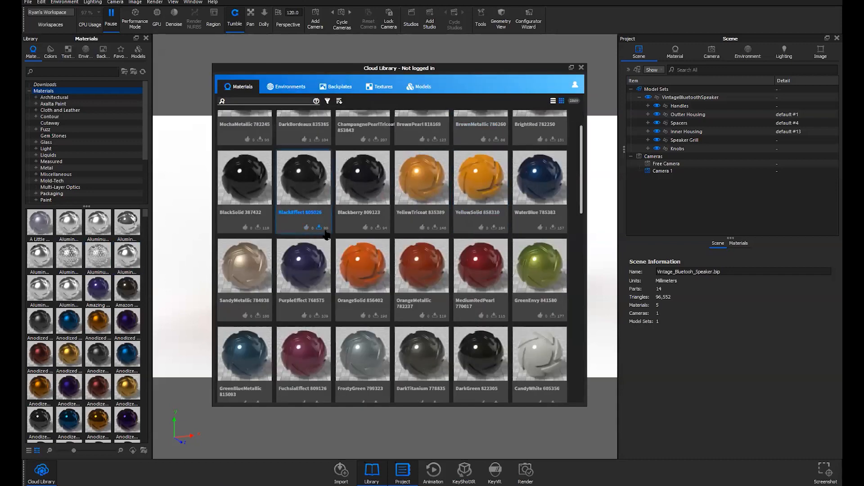
Step: Download the Blackberry 809123 material from the Cloud Library into the Downloads folder and close the Cloud Library
{"action": "left_click", "coordinate": [58, 85]}
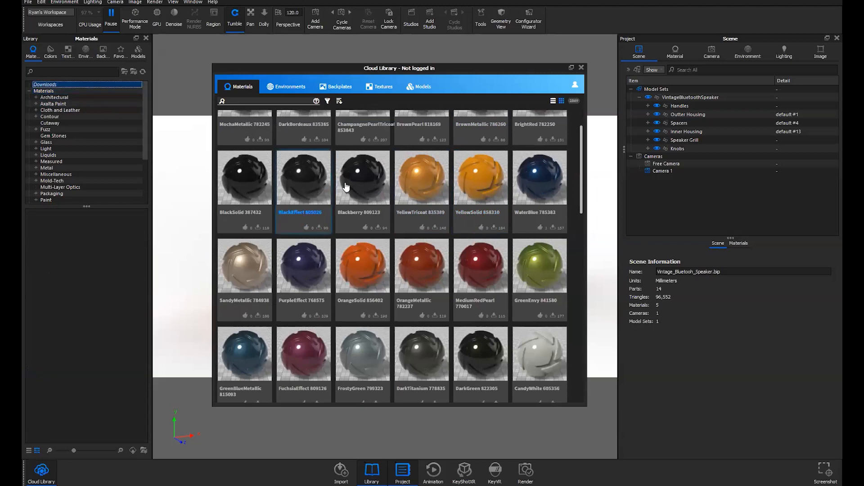
{"action": "left_click", "coordinate": [358, 173]}
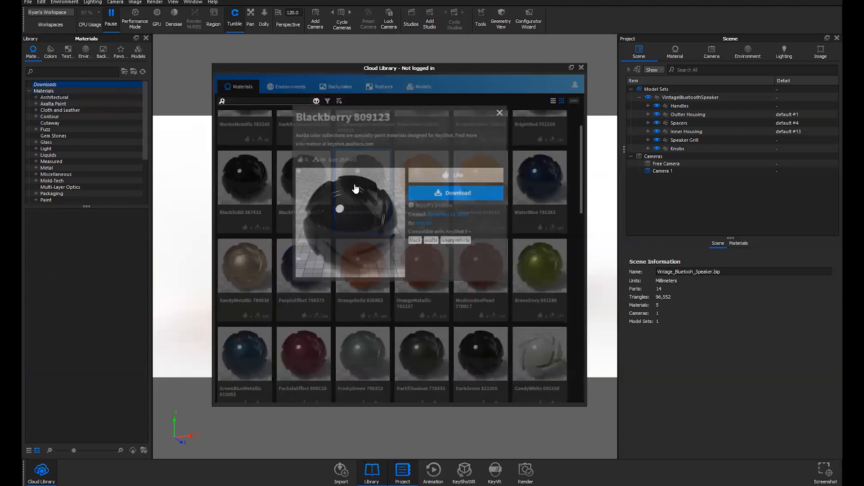
{"action": "left_click", "coordinate": [440, 193]}
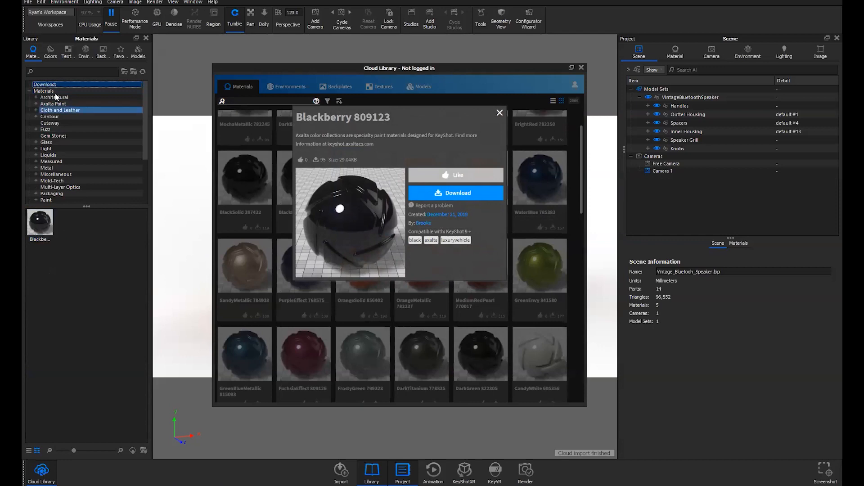
{"action": "left_click", "coordinate": [499, 113]}
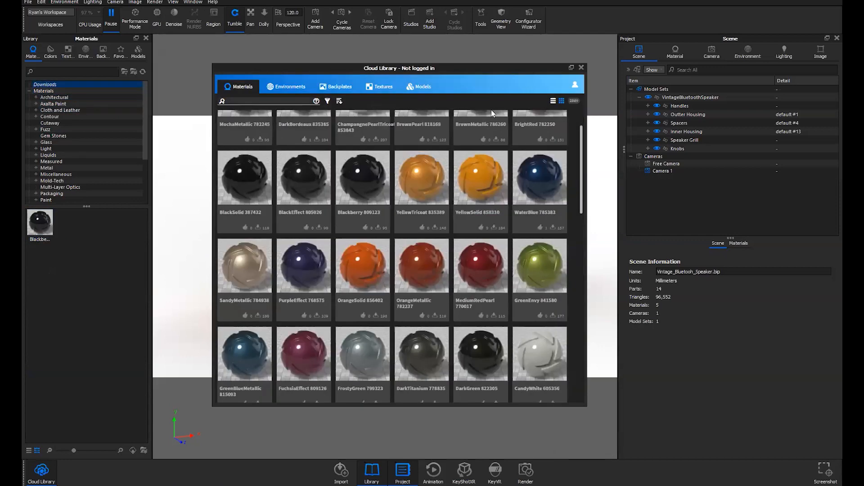
{"action": "left_click", "coordinate": [581, 67]}
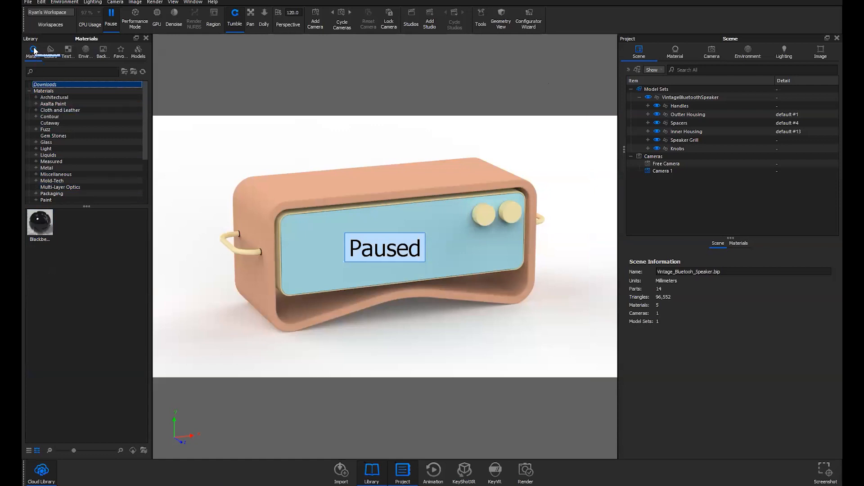
Step: Show the Fuzz materials, try the list view, return to thumbnails and enlarge them to three per row
{"action": "left_click", "coordinate": [43, 90]}
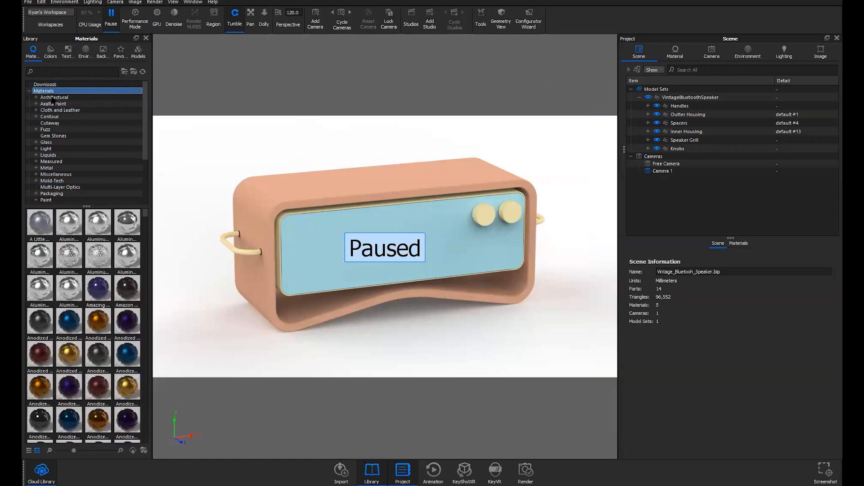
{"action": "left_click", "coordinate": [54, 130]}
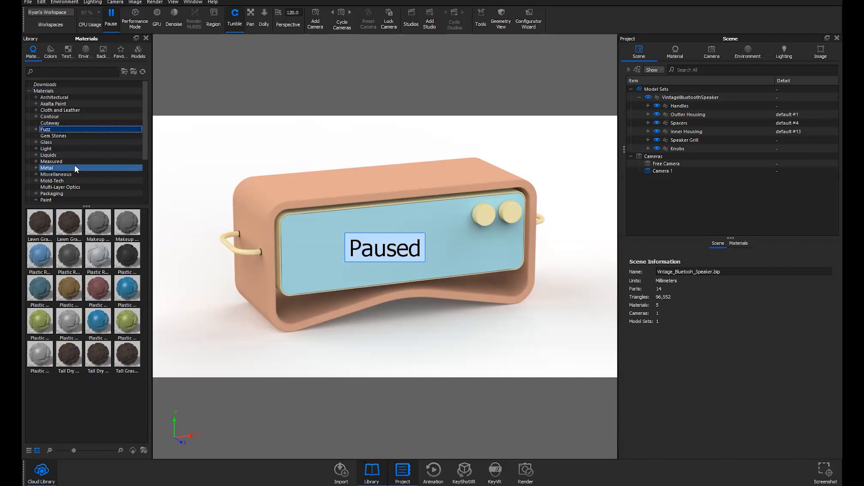
{"action": "left_click", "coordinate": [29, 450]}
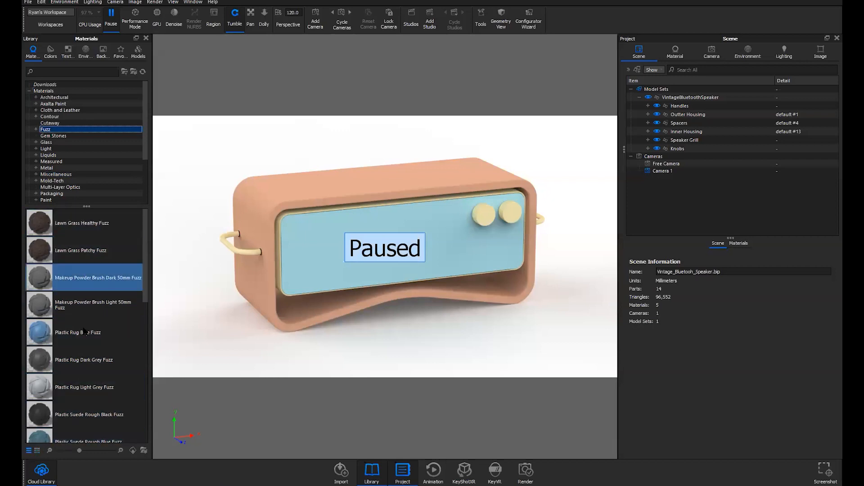
{"action": "left_click", "coordinate": [36, 450]}
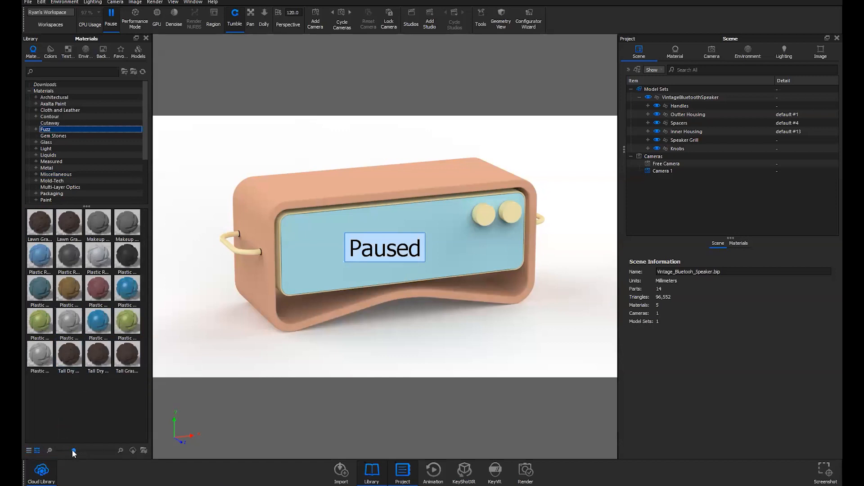
{"action": "mouse_move", "coordinate": [73, 451]}
{"action": "left_mouse_down"}
{"action": "mouse_move", "coordinate": [95, 448]}
{"action": "mouse_move", "coordinate": [73, 450]}
{"action": "mouse_move", "coordinate": [83, 449]}
{"action": "left_mouse_up"}
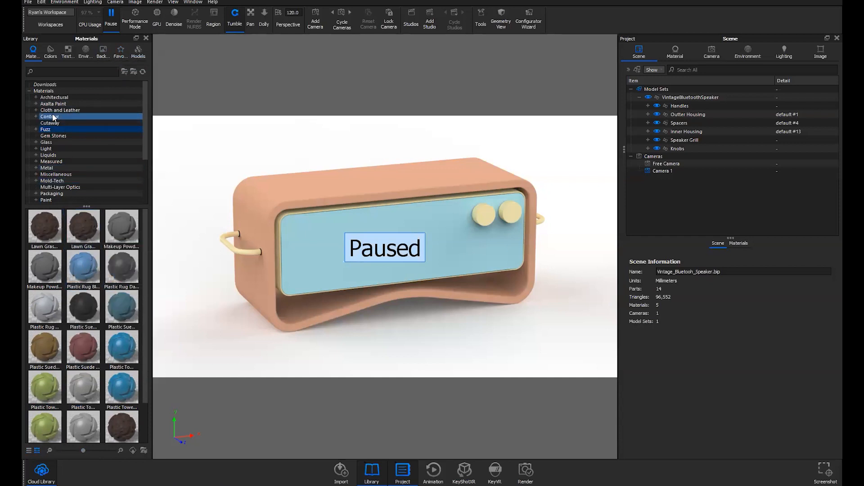
Step: Examine the favorite folders that the third aluminum material in the Metal folder can be added to
{"action": "left_click", "coordinate": [46, 167]}
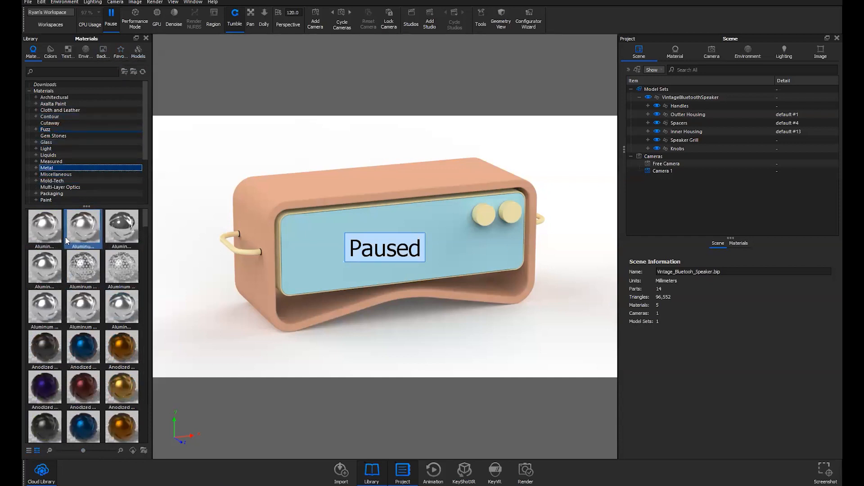
{"action": "right_click", "coordinate": [125, 226]}
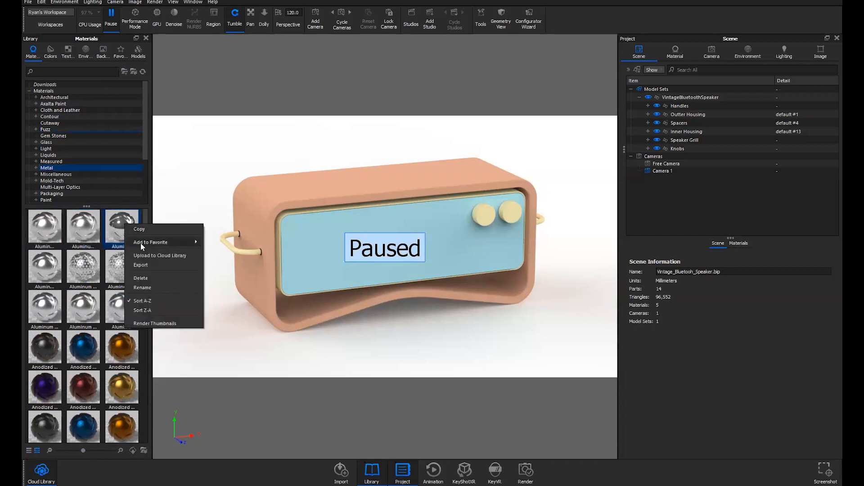
{"action": "mouse_move", "coordinate": [140, 242]}
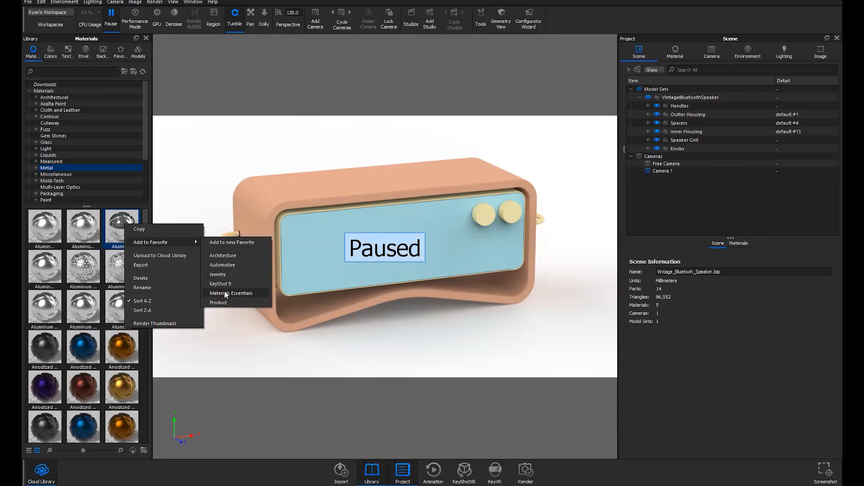
Step: Show the Materials Essentials favorites in the library and resume the paused real-time rendering
{"action": "left_click", "coordinate": [120, 53]}
{"action": "left_click", "coordinate": [64, 116]}
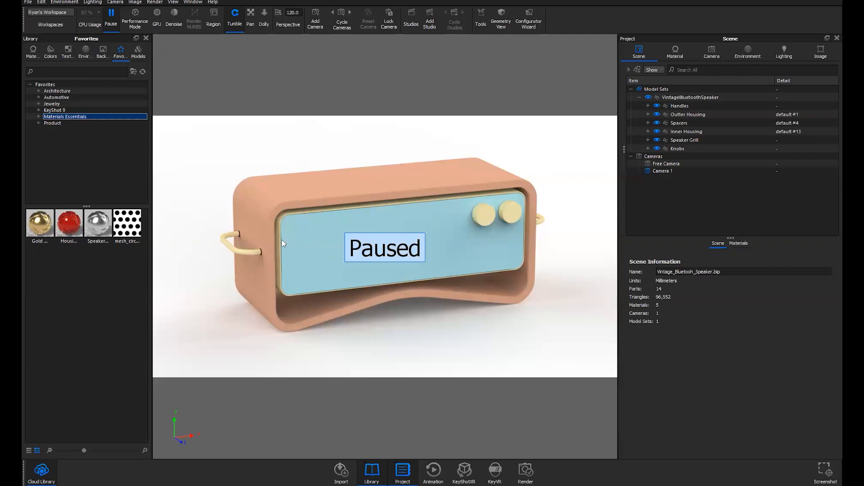
{"action": "left_click", "coordinate": [109, 273]}
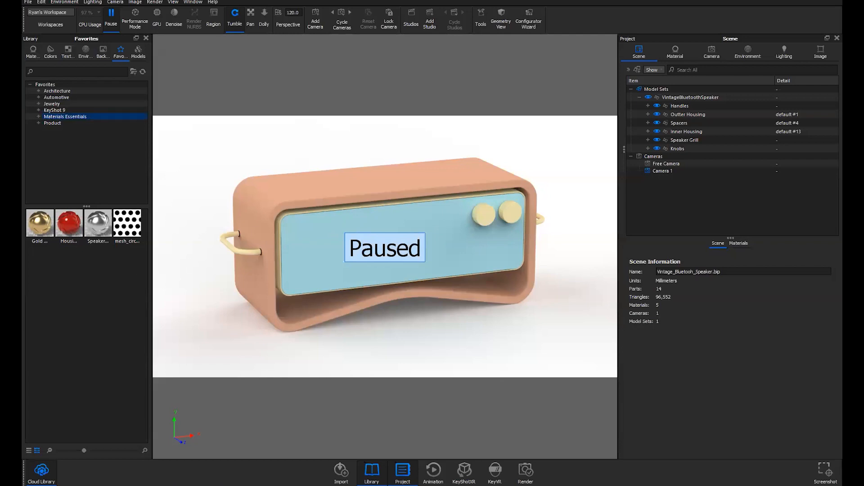
{"action": "left_click", "coordinate": [111, 15]}
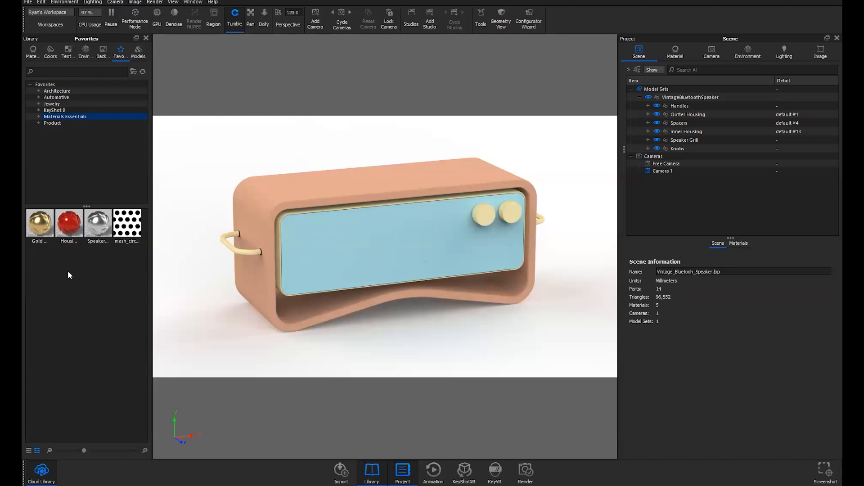
{"action": "left_click", "coordinate": [117, 227]}
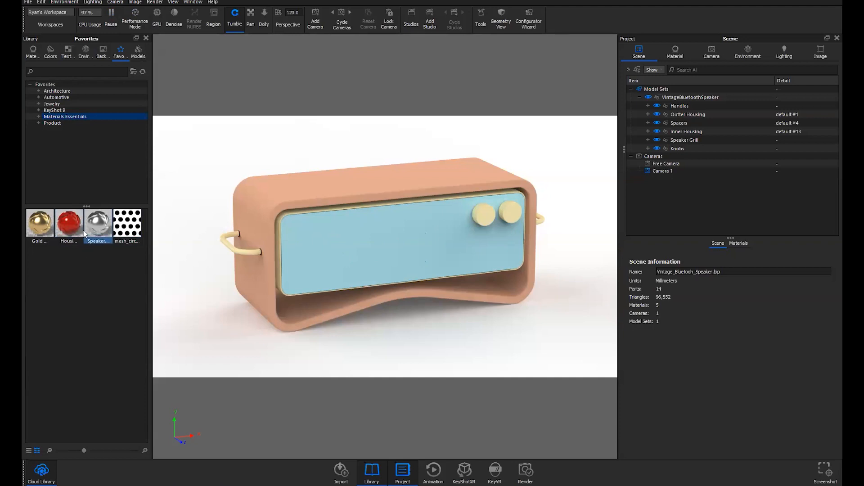
Step: Apply the Gold Metallic Accents favorite to the speaker's side handle and display that material's properties
{"action": "left_click", "coordinate": [675, 53]}
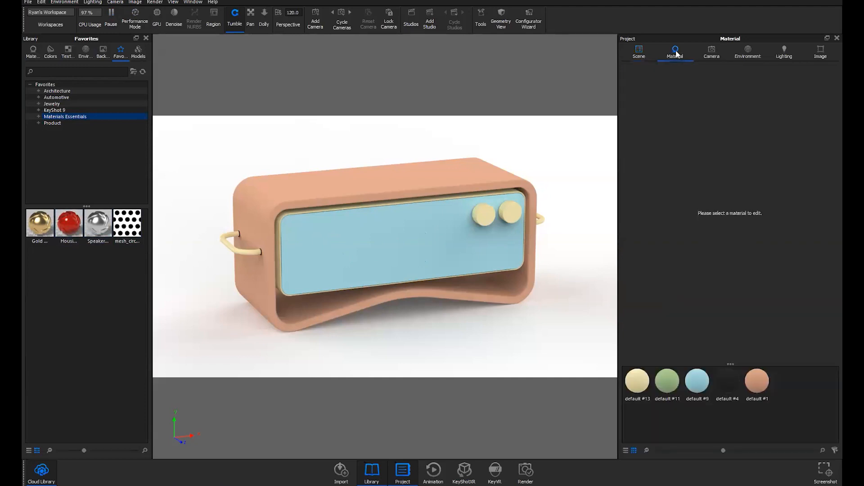
{"action": "left_click_drag", "start_coordinate": [35, 230], "coordinate": [244, 252]}
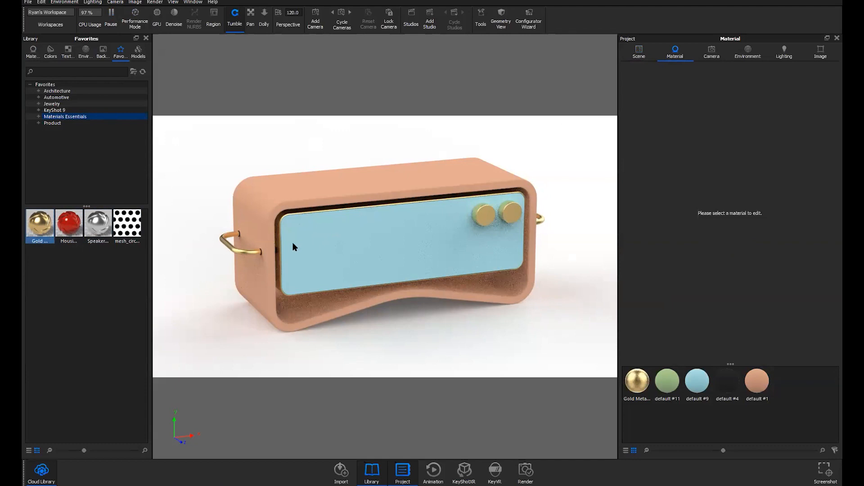
{"action": "double_click", "coordinate": [248, 252]}
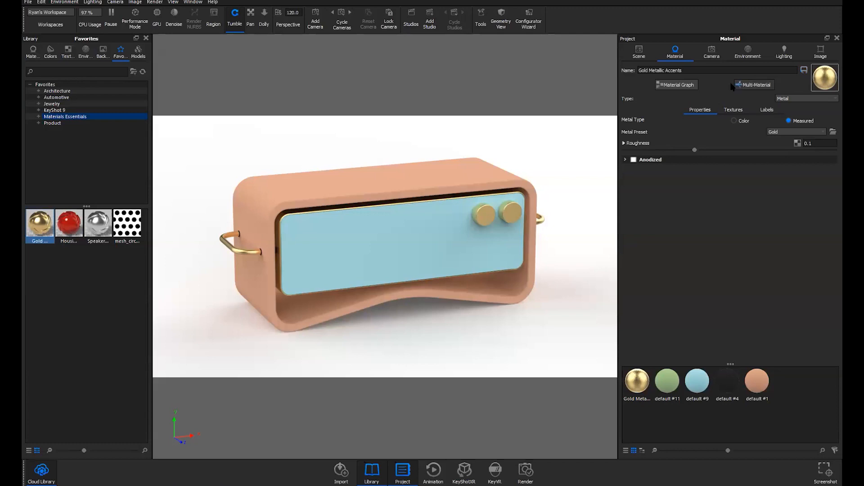
Step: Apply the red Housing material to the speaker's outer housing and the Speaker Plate - Aluminum material to the blue front panel
{"action": "left_click", "coordinate": [69, 226]}
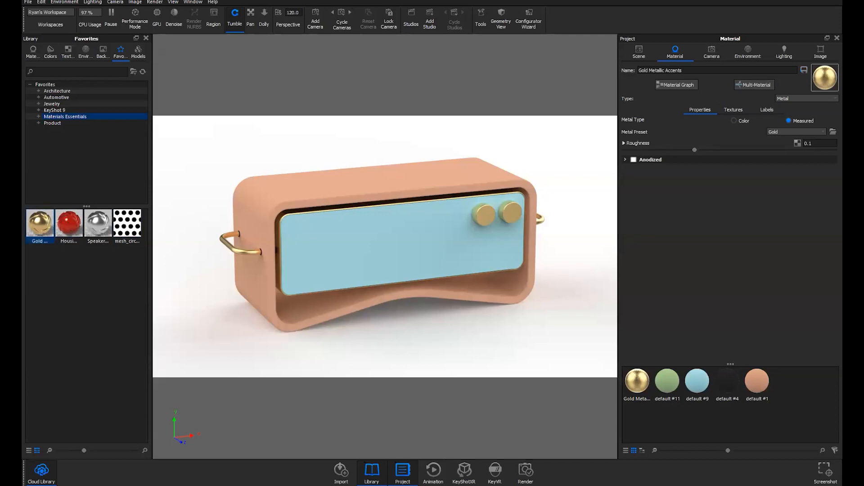
{"action": "left_click_drag", "start_coordinate": [71, 230], "coordinate": [277, 188]}
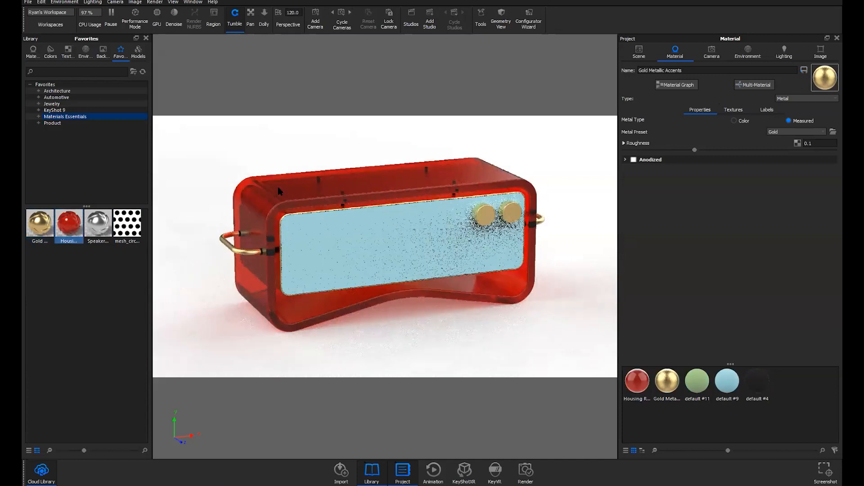
{"action": "left_click", "coordinate": [98, 225]}
{"action": "left_click_drag", "start_coordinate": [97, 224], "coordinate": [407, 247]}
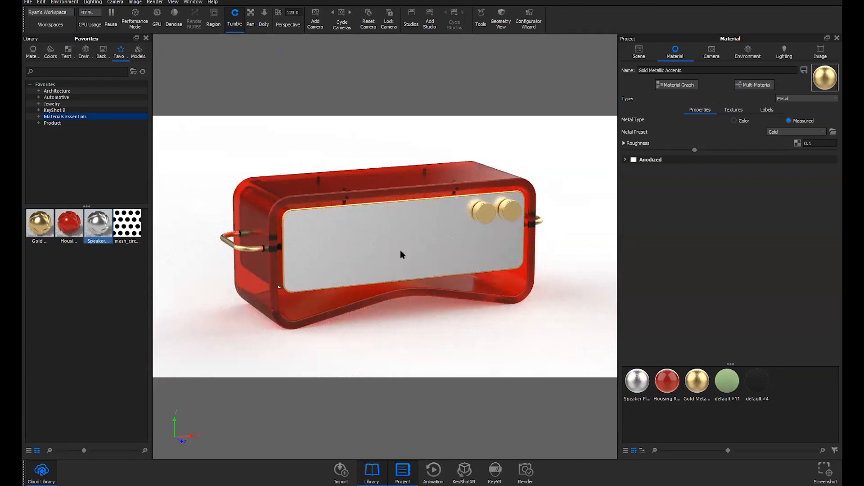
{"action": "left_click_drag", "start_coordinate": [402, 255], "coordinate": [405, 251]}
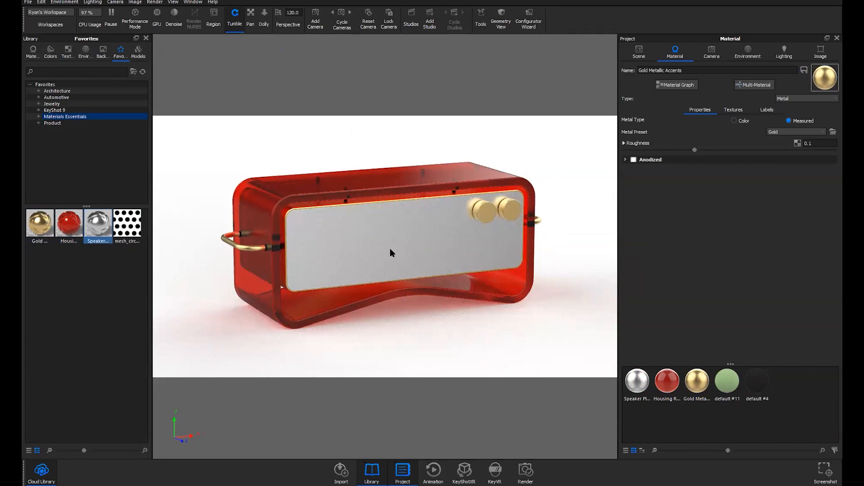
{"action": "left_click", "coordinate": [135, 235]}
{"action": "mouse_move", "coordinate": [236, 485]}
{"action": "left_click", "coordinate": [280, 458]}
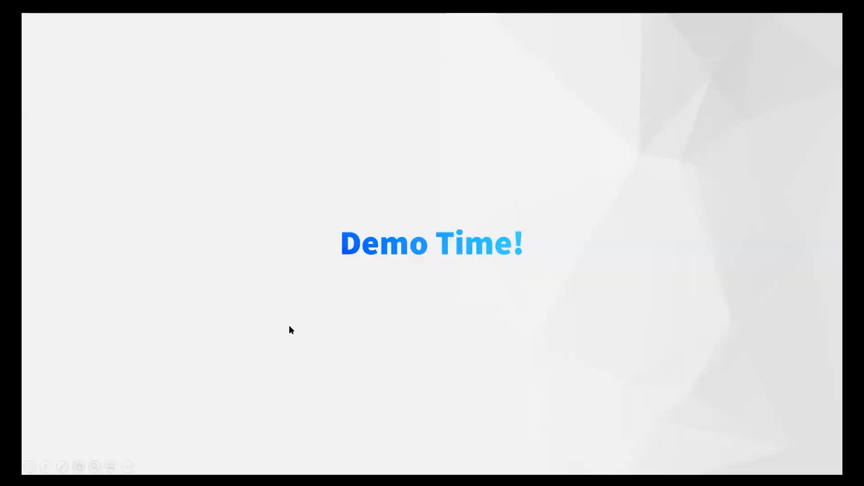
{"action": "key", "text": "Right"}
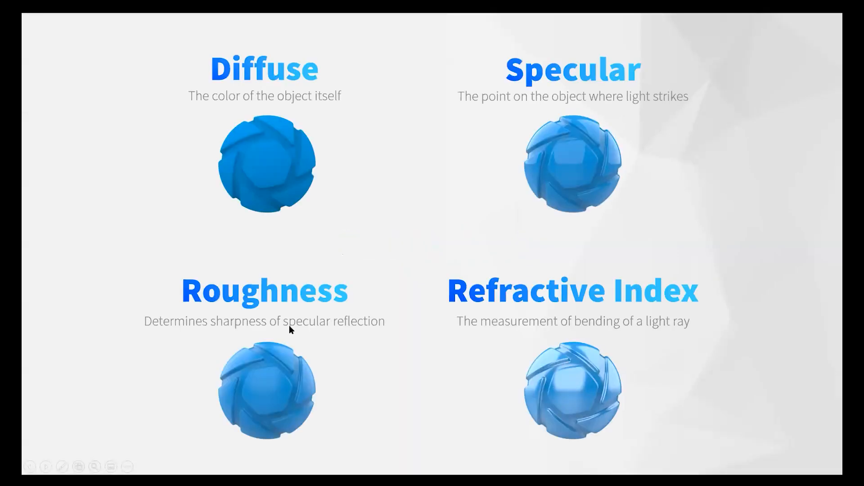
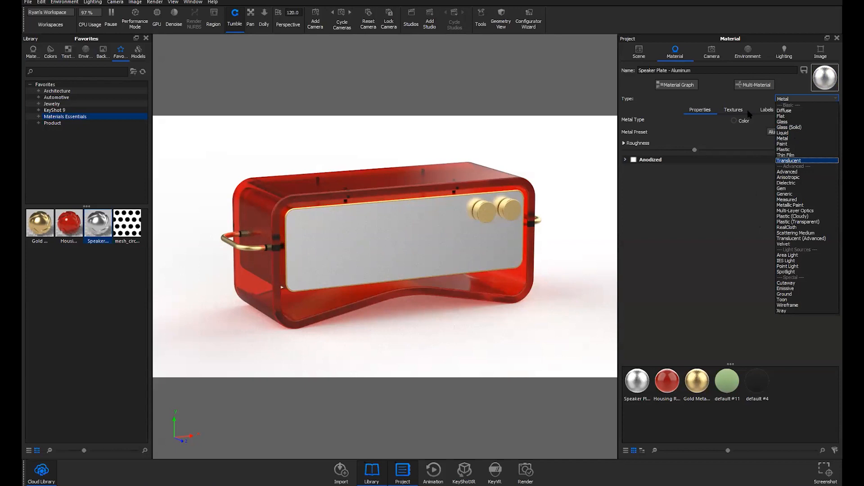
Step: Set the metal type of the Speaker Plate - Aluminum material to Color
{"action": "left_click", "coordinate": [747, 111]}
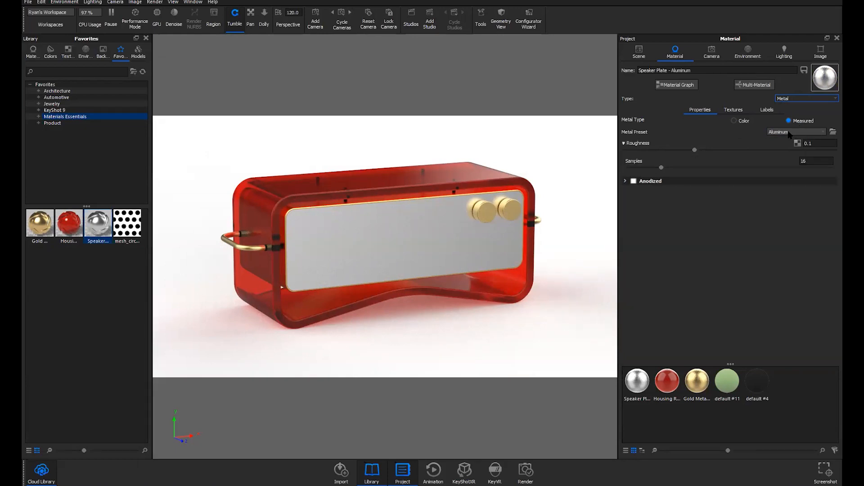
{"action": "left_click", "coordinate": [789, 132]}
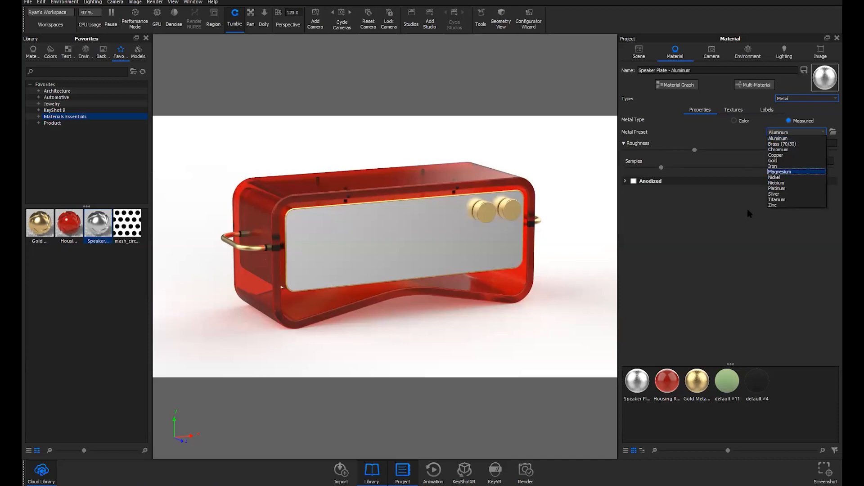
{"action": "left_click", "coordinate": [748, 128]}
{"action": "left_click", "coordinate": [744, 121]}
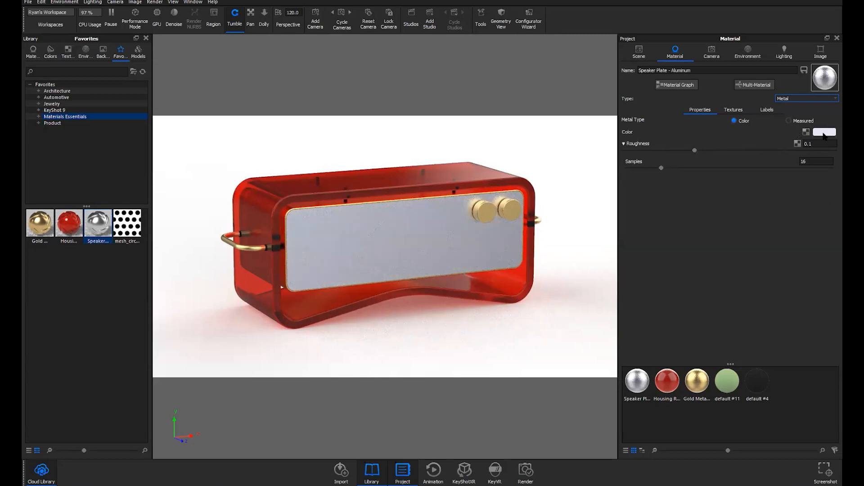
Step: Apply the mesh_circular texture from the favorites to the speaker's front panel as an opacity map
{"action": "left_click", "coordinate": [734, 113]}
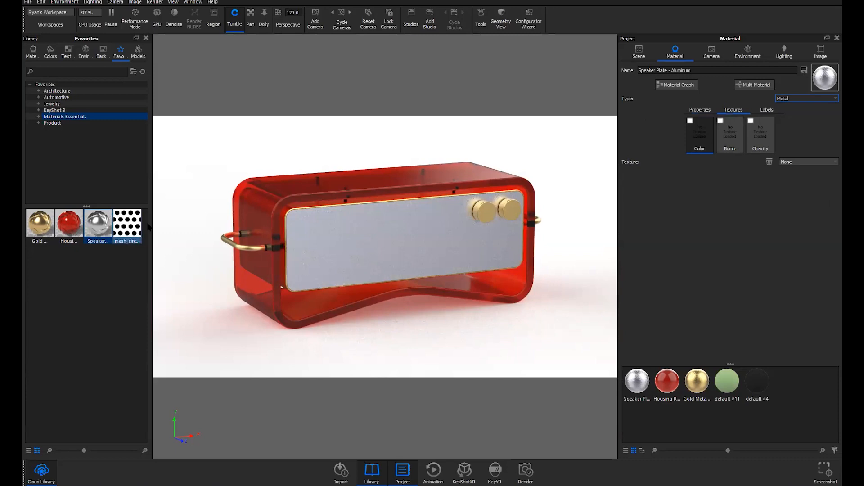
{"action": "left_click", "coordinate": [127, 225]}
{"action": "left_click_drag", "start_coordinate": [138, 235], "coordinate": [373, 225]}
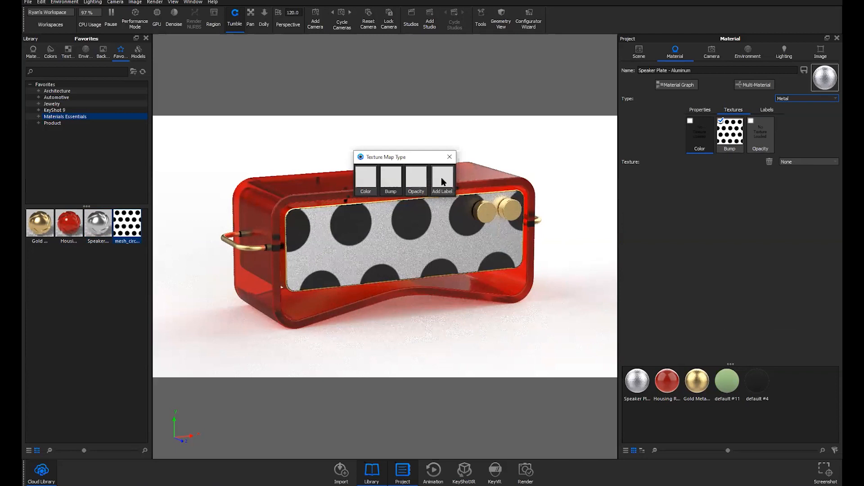
{"action": "left_click", "coordinate": [417, 176]}
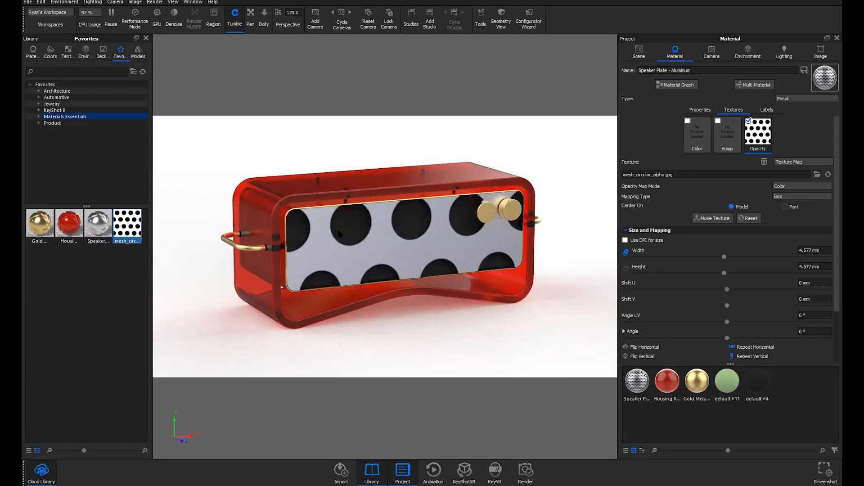
Step: Examine the holes in the front panel and the opacity texture's box mapping projection around the speaker from several angles
{"action": "left_click_drag", "start_coordinate": [338, 230], "coordinate": [360, 244]}
{"action": "scroll", "coordinate": [353, 235], "scroll_direction": "up", "scroll_amount": 5}
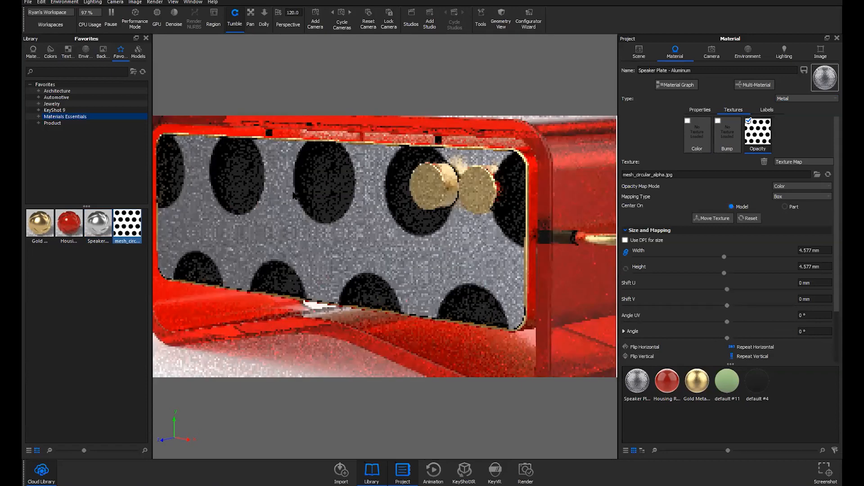
{"action": "left_click_drag", "start_coordinate": [292, 193], "coordinate": [309, 165]}
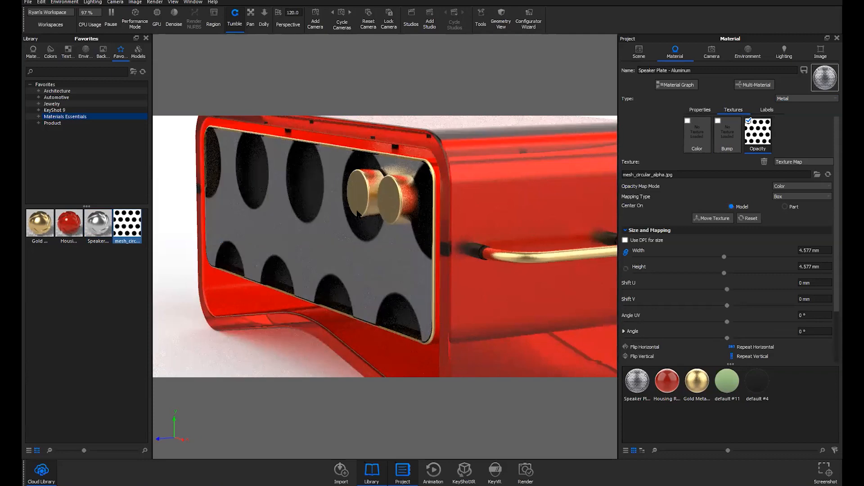
{"action": "left_click_drag", "start_coordinate": [363, 212], "coordinate": [343, 233]}
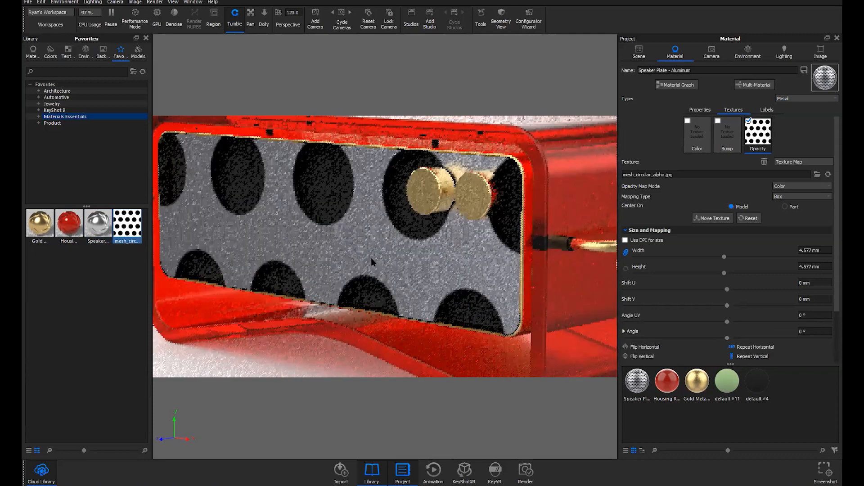
{"action": "scroll", "coordinate": [371, 258], "scroll_direction": "down", "scroll_amount": 3}
{"action": "left_click_drag", "start_coordinate": [422, 258], "coordinate": [474, 243]}
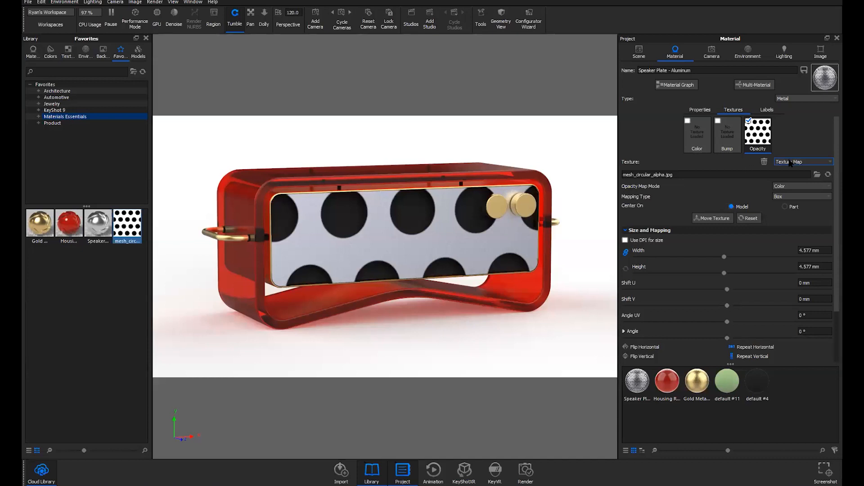
{"action": "left_click", "coordinate": [784, 194]}
{"action": "left_click", "coordinate": [783, 197]}
{"action": "left_click", "coordinate": [713, 218]}
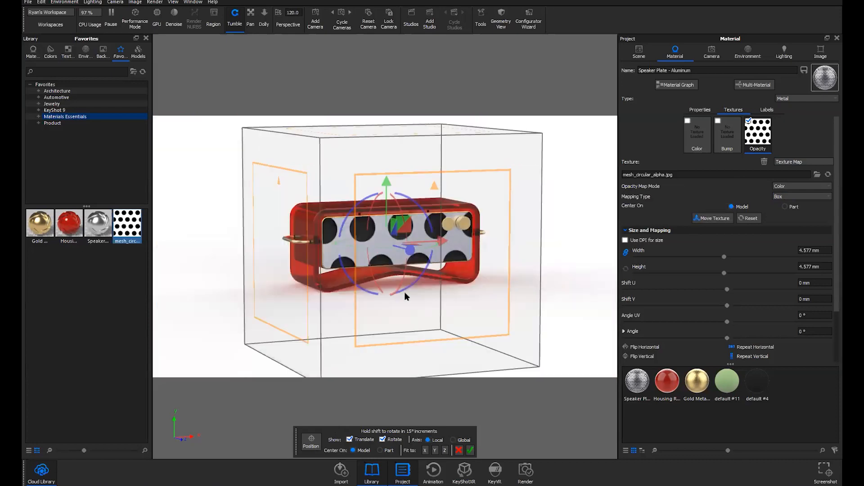
{"action": "left_click_drag", "start_coordinate": [405, 292], "coordinate": [547, 279]}
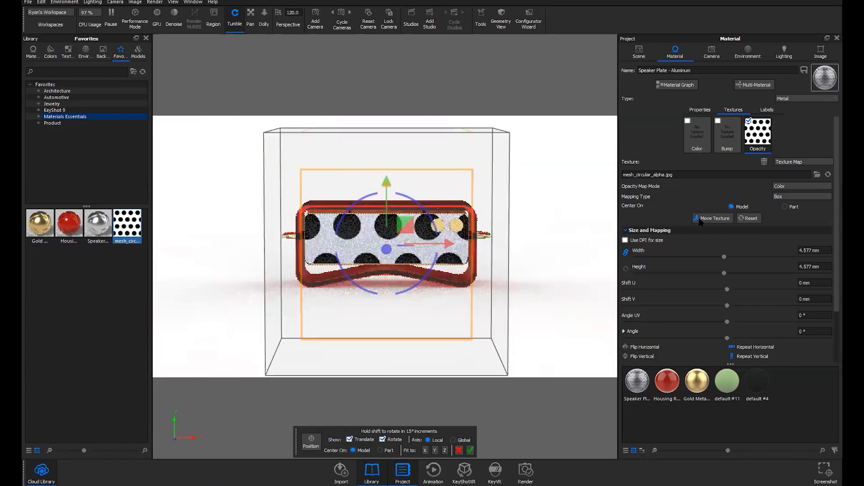
{"action": "left_click_drag", "start_coordinate": [424, 307], "coordinate": [512, 309]}
{"action": "left_click_drag", "start_coordinate": [485, 211], "coordinate": [502, 247]}
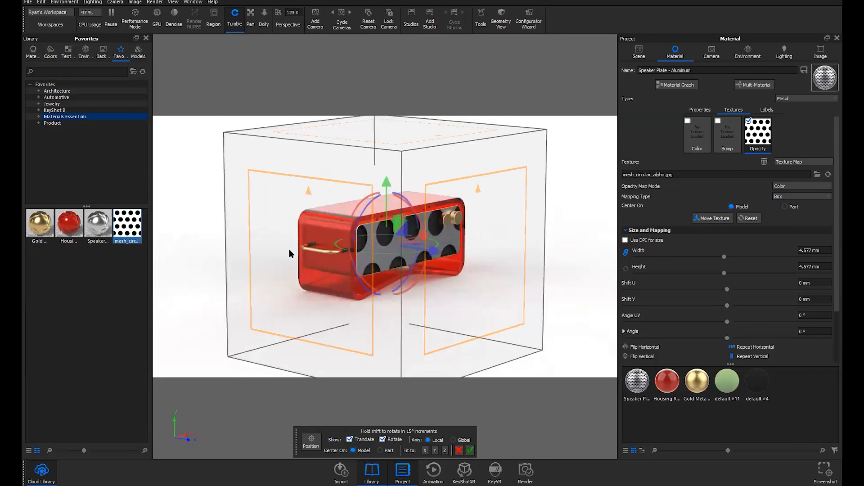
{"action": "left_click_drag", "start_coordinate": [282, 264], "coordinate": [439, 256]}
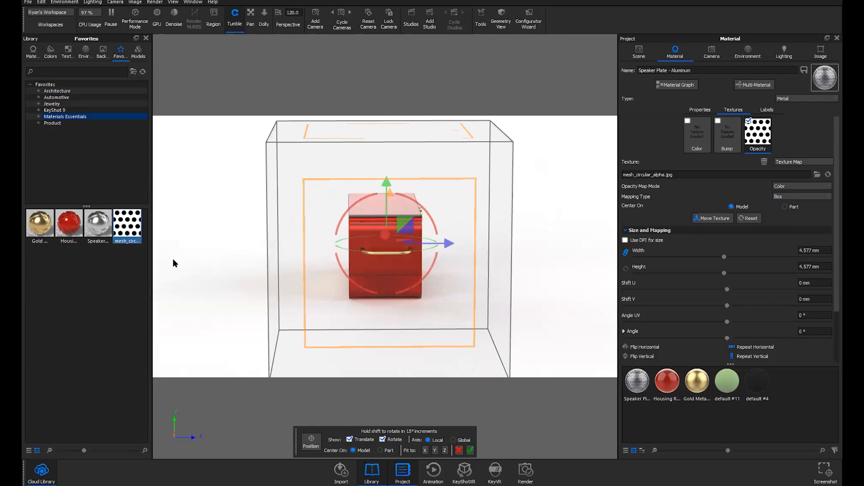
{"action": "left_click_drag", "start_coordinate": [172, 258], "coordinate": [298, 273]}
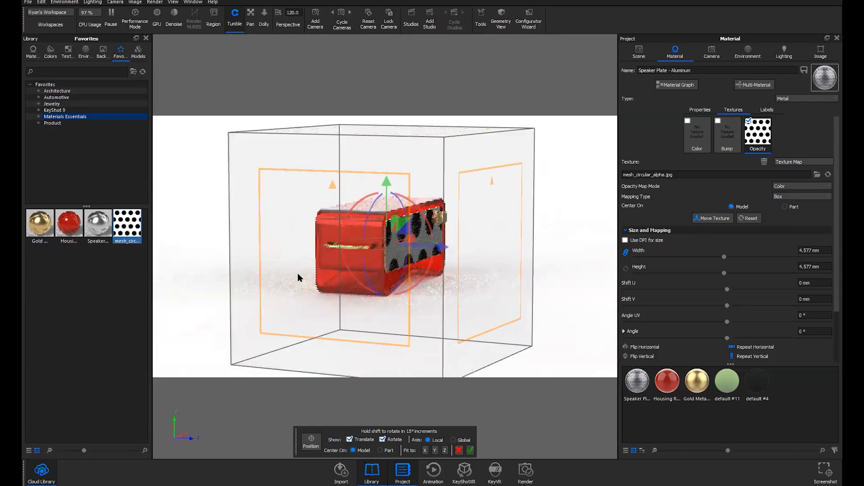
Step: Switch the opacity texture map to Planar mapping and fit it to the Z axis
{"action": "left_click", "coordinate": [783, 197]}
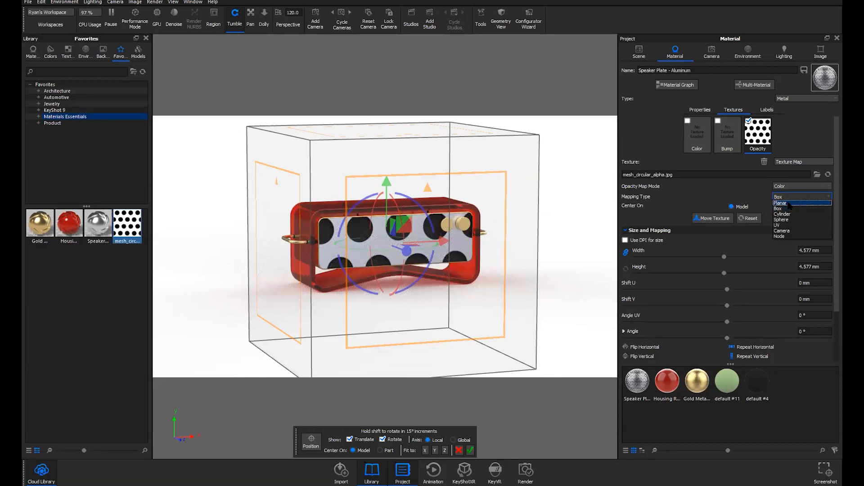
{"action": "left_click", "coordinate": [787, 203]}
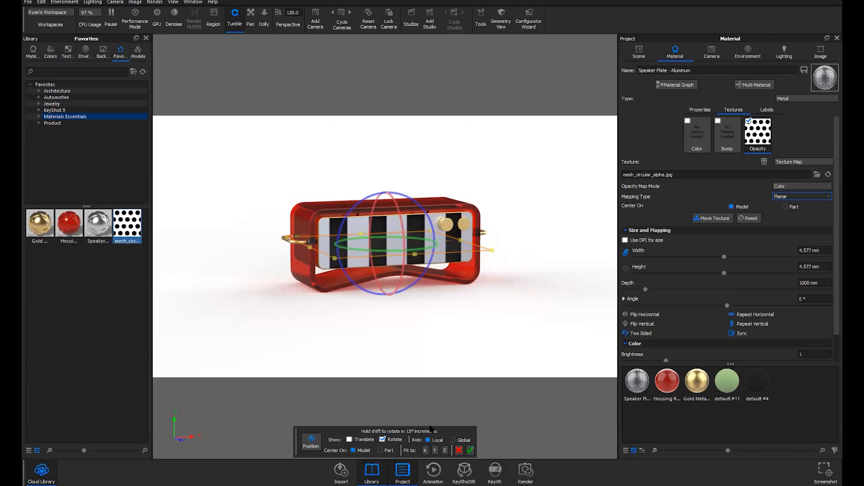
{"action": "left_click_drag", "start_coordinate": [430, 427], "coordinate": [436, 404]}
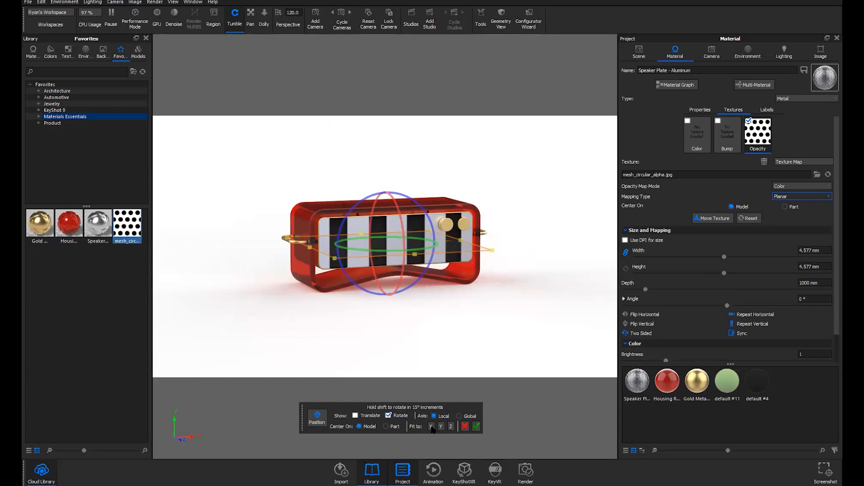
{"action": "left_click", "coordinate": [440, 427]}
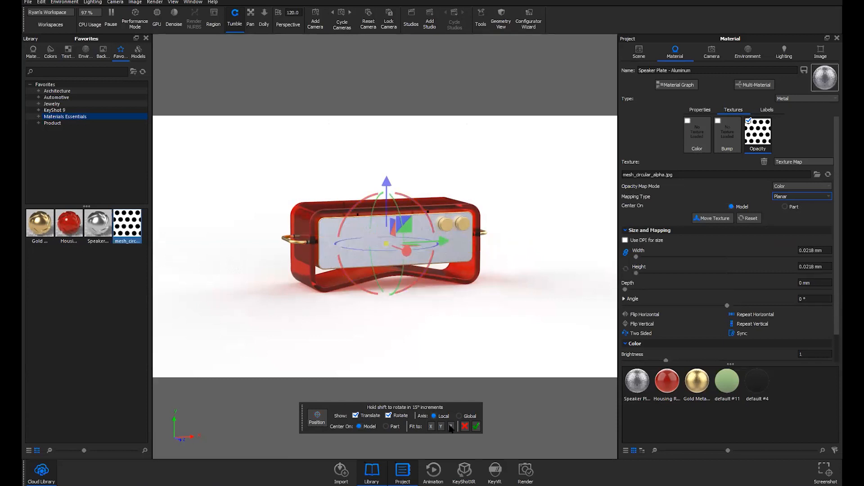
{"action": "left_click", "coordinate": [450, 426]}
{"action": "left_click", "coordinate": [450, 426]}
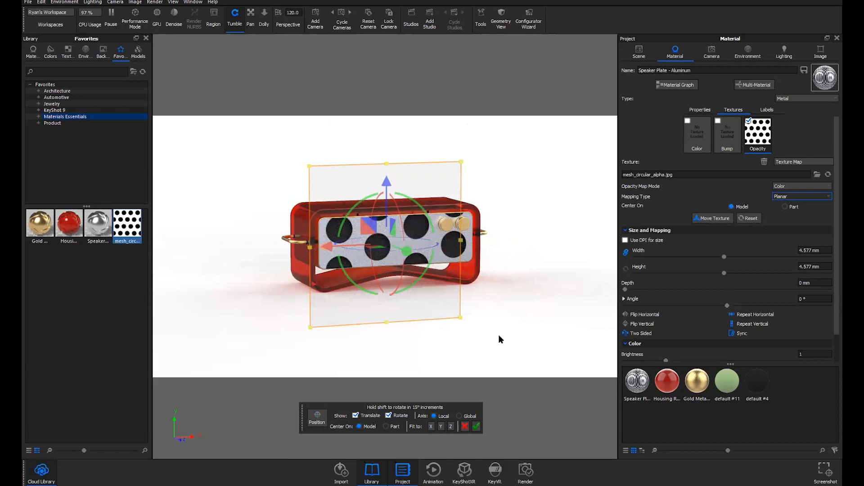
{"action": "left_click_drag", "start_coordinate": [561, 327], "coordinate": [518, 264]}
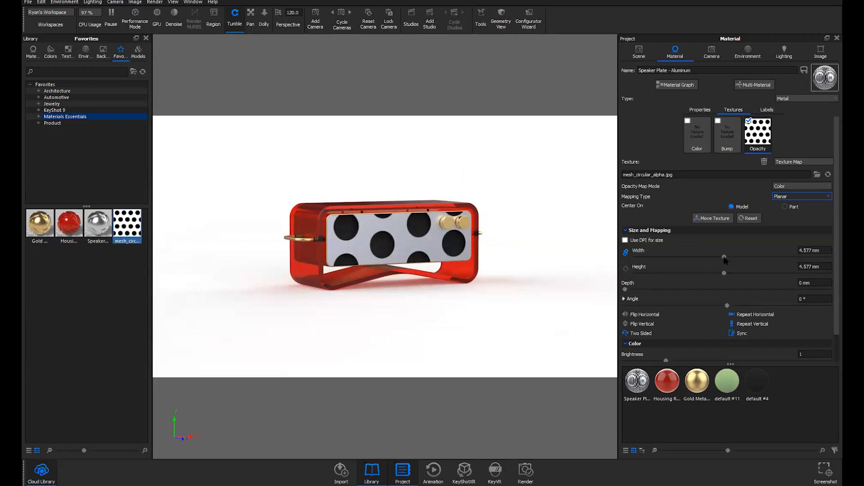
Step: Scale the planar opacity texture to a width and height of 0.344 mm and check the perforated panel up close
{"action": "left_click_drag", "start_coordinate": [724, 257], "coordinate": [656, 263]}
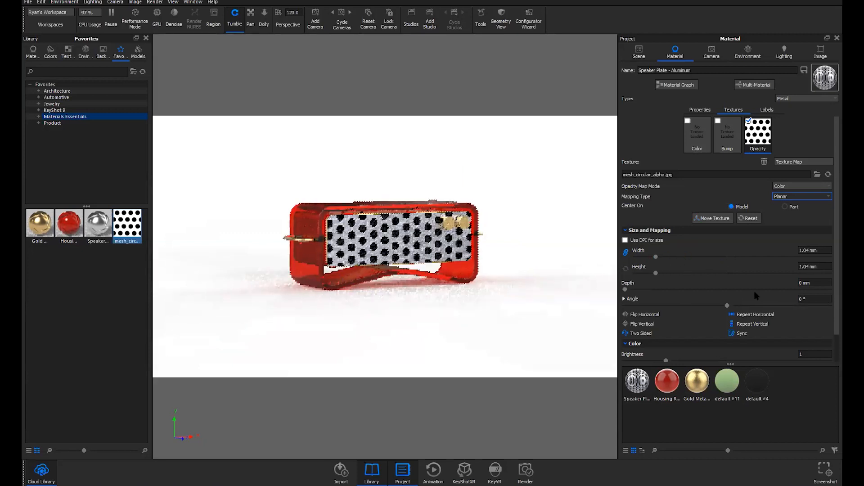
{"action": "scroll", "coordinate": [686, 302], "scroll_direction": "down", "scroll_amount": 1}
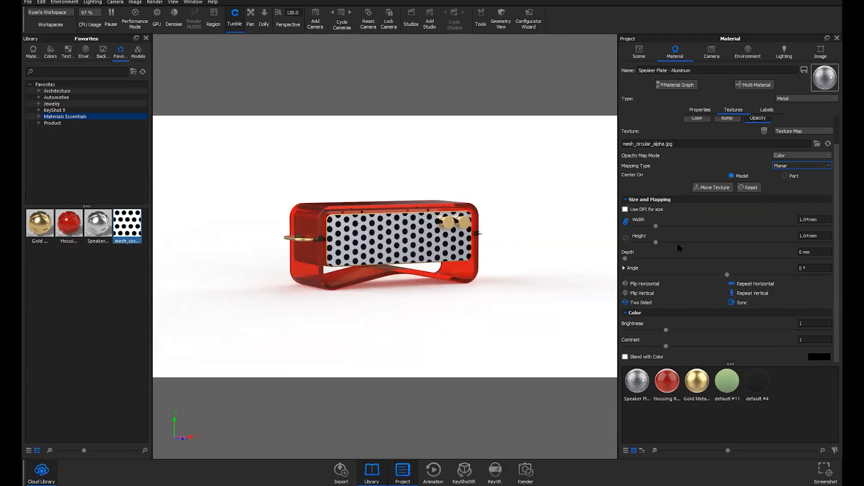
{"action": "scroll", "coordinate": [677, 243], "scroll_direction": "up", "scroll_amount": 1}
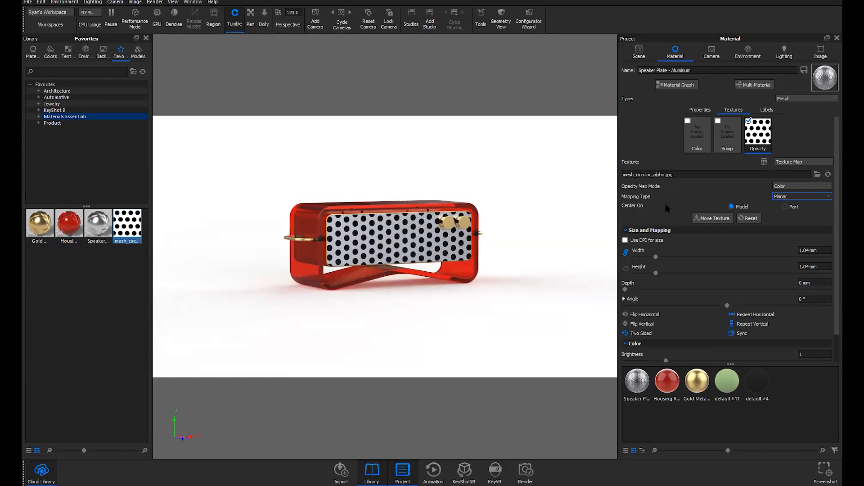
{"action": "left_click_drag", "start_coordinate": [656, 256], "coordinate": [702, 256]}
{"action": "scroll", "coordinate": [681, 267], "scroll_direction": "down", "scroll_amount": 1}
{"action": "left_click_drag", "start_coordinate": [700, 226], "coordinate": [669, 226]}
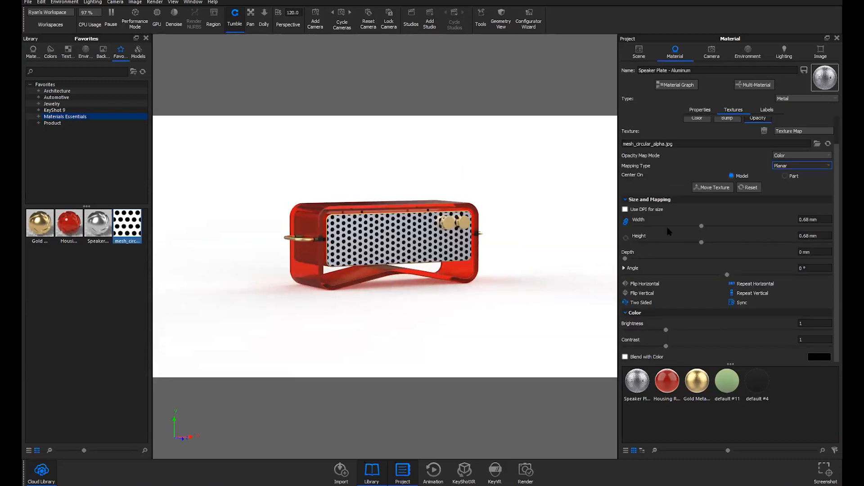
{"action": "scroll", "coordinate": [409, 250], "scroll_direction": "up", "scroll_amount": 2}
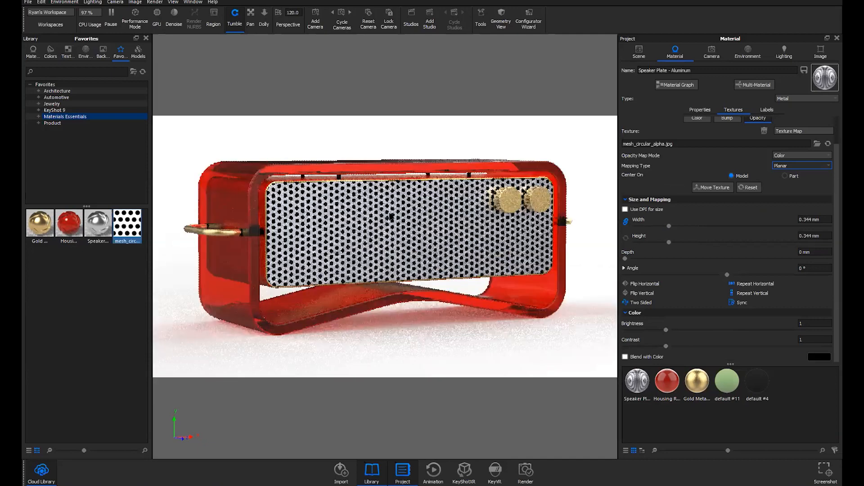
{"action": "scroll", "coordinate": [405, 202], "scroll_direction": "up", "scroll_amount": 3}
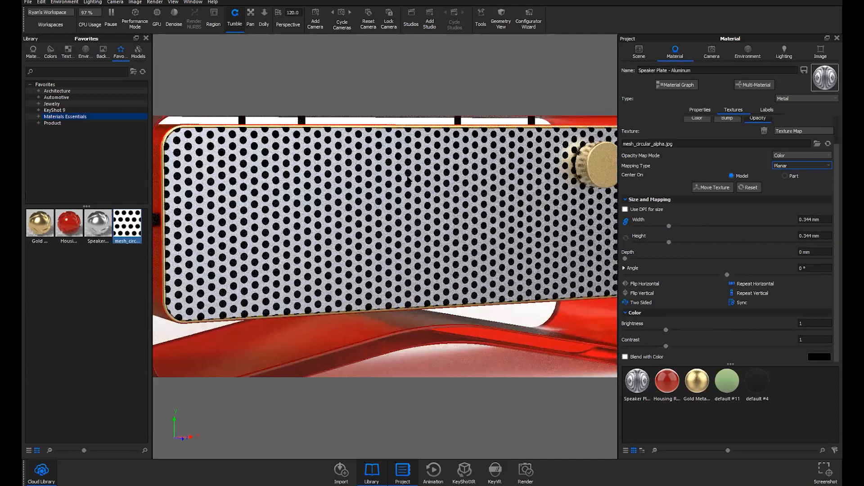
{"action": "left_click_drag", "start_coordinate": [355, 254], "coordinate": [281, 257]}
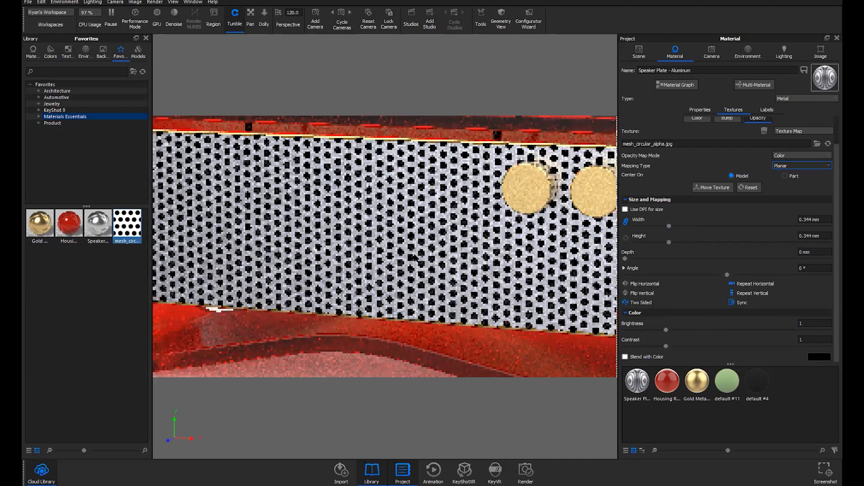
{"action": "scroll", "coordinate": [416, 260], "scroll_direction": "down", "scroll_amount": 5}
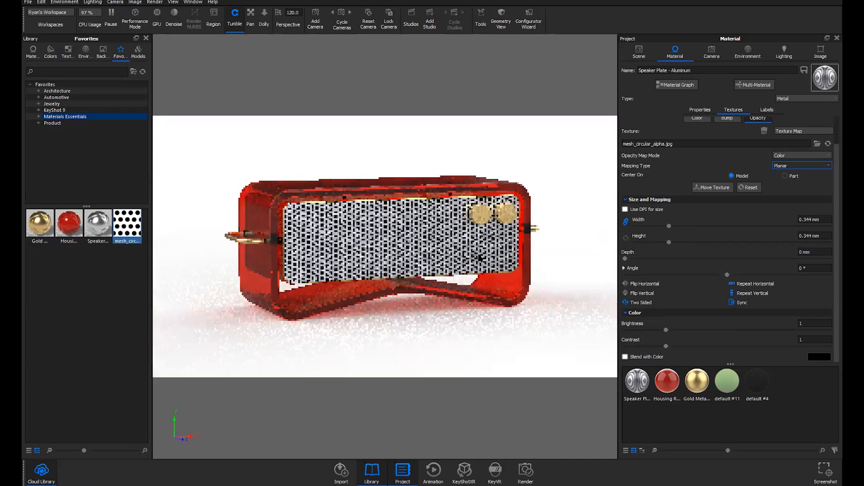
{"action": "scroll", "coordinate": [428, 264], "scroll_direction": "down", "scroll_amount": 3}
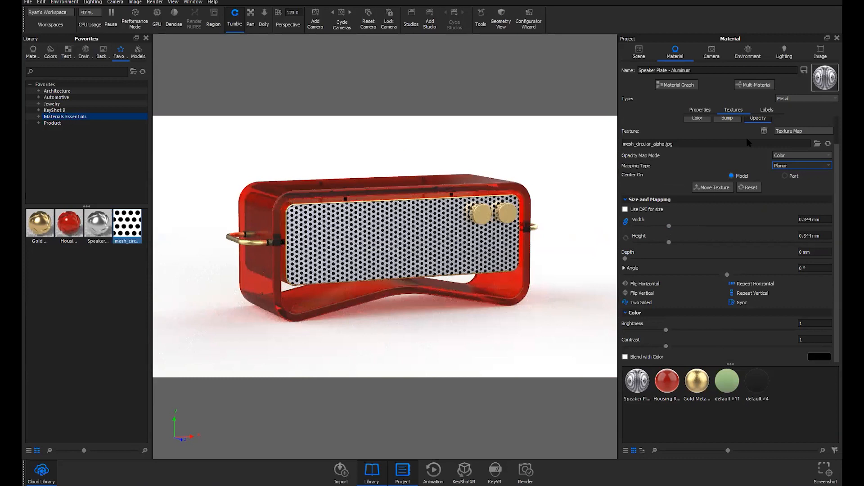
Step: Delete the front panel's opacity texture map and use the procedural Mesh texture for its opacity instead
{"action": "scroll", "coordinate": [752, 139], "scroll_direction": "up", "scroll_amount": 1}
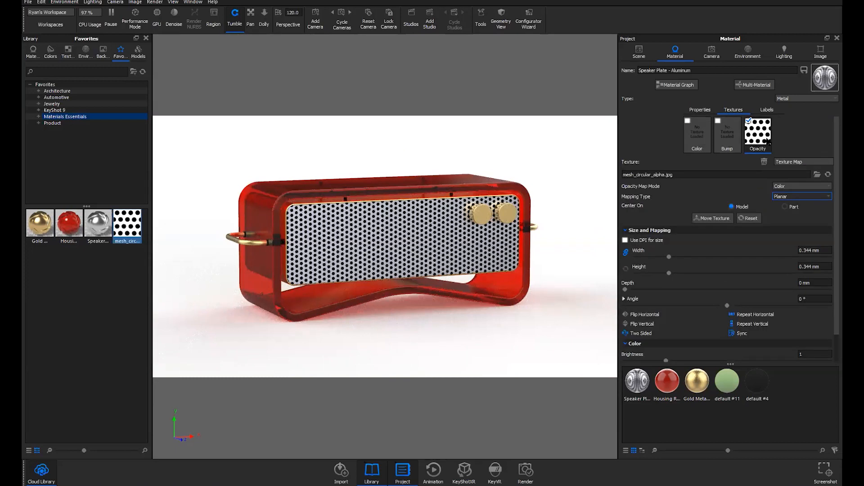
{"action": "left_click", "coordinate": [764, 162]}
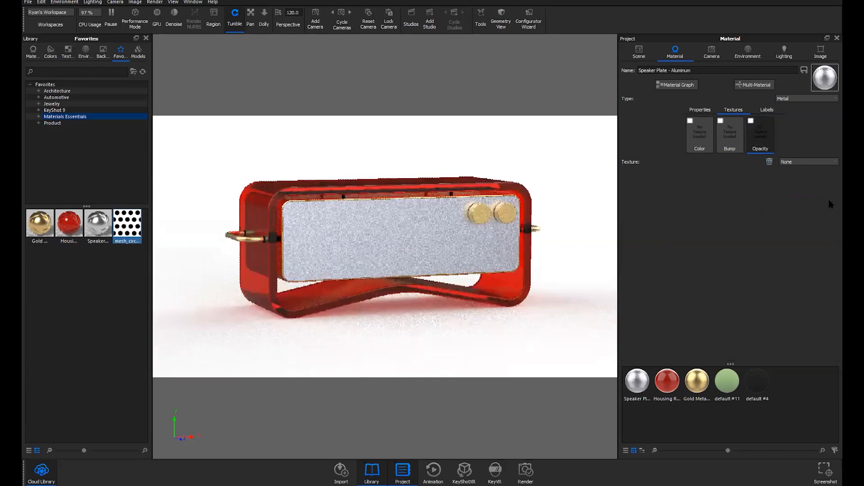
{"action": "left_click", "coordinate": [800, 162]}
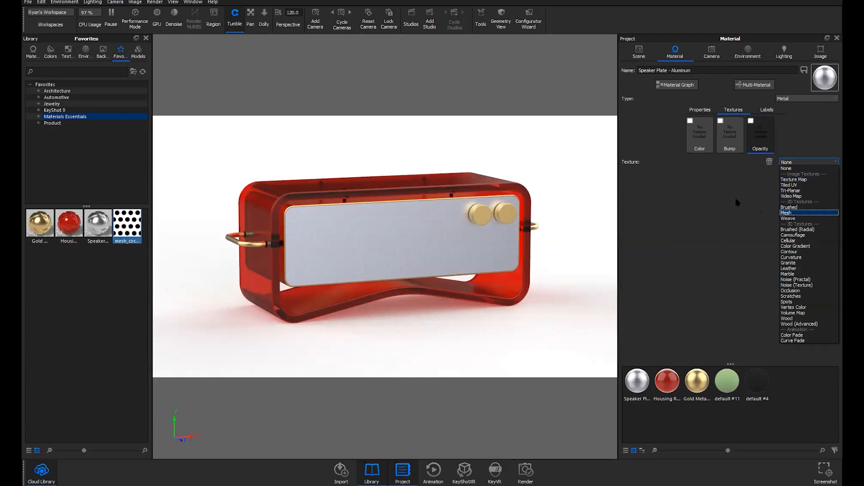
{"action": "left_click", "coordinate": [788, 212]}
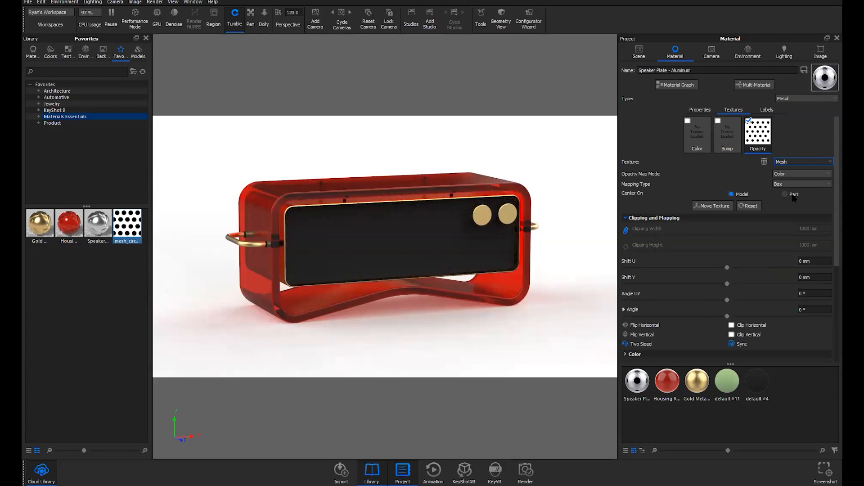
Step: Center the panel's Mesh opacity texture on the part and fit its box mapping to the Z axis
{"action": "left_click", "coordinate": [785, 195]}
{"action": "left_click", "coordinate": [721, 206]}
{"action": "left_click", "coordinate": [451, 427]}
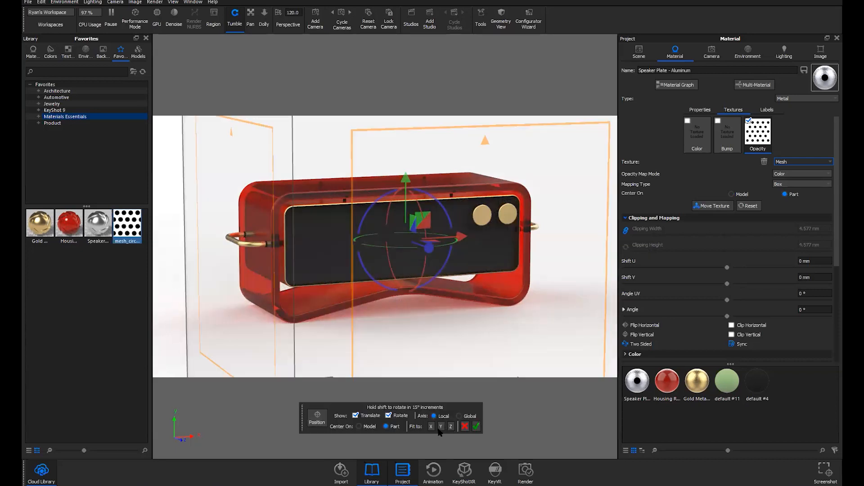
{"action": "left_click", "coordinate": [475, 427]}
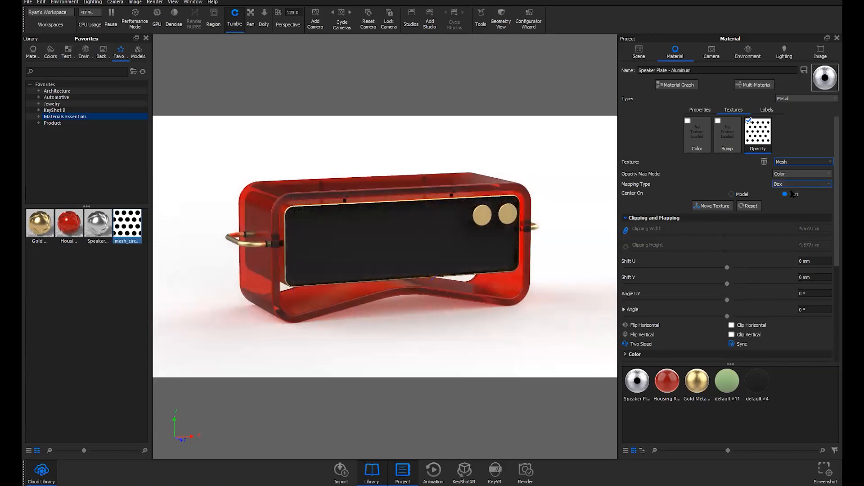
Step: Switch the Mesh opacity texture to Planar mapping and scale the mesh down to a shape diameter of about 0.059 mm
{"action": "left_click", "coordinate": [798, 184]}
{"action": "key", "text": "Return"}
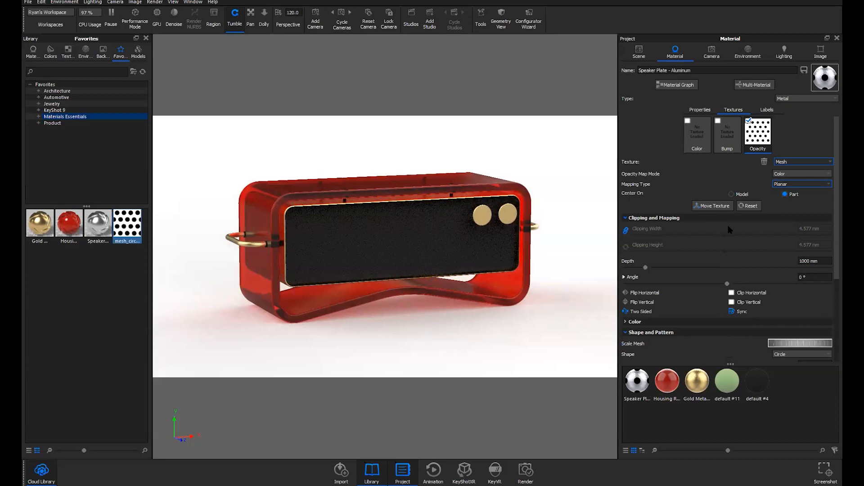
{"action": "scroll", "coordinate": [704, 240], "scroll_direction": "down", "scroll_amount": 3}
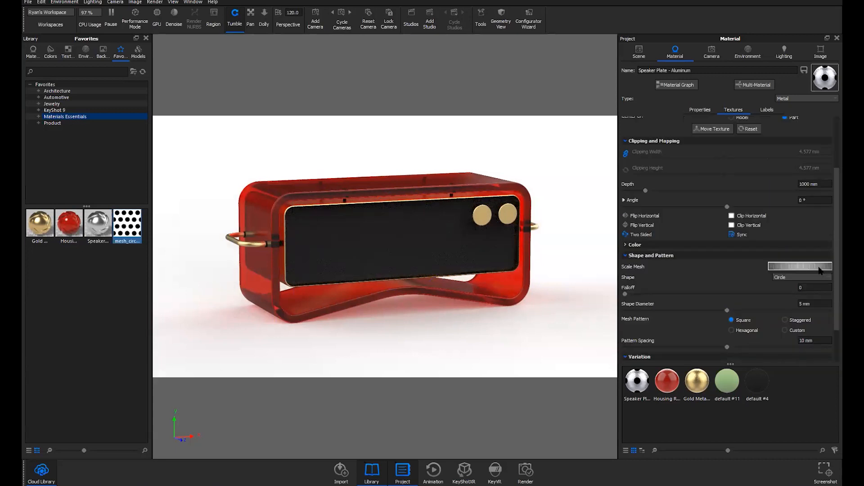
{"action": "scroll", "coordinate": [721, 257], "scroll_direction": "up", "scroll_amount": 2}
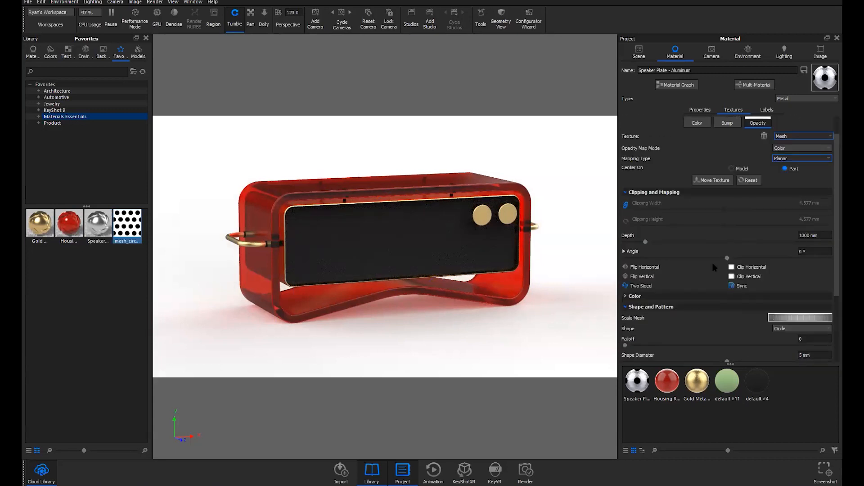
{"action": "scroll", "coordinate": [715, 267], "scroll_direction": "down", "scroll_amount": 3}
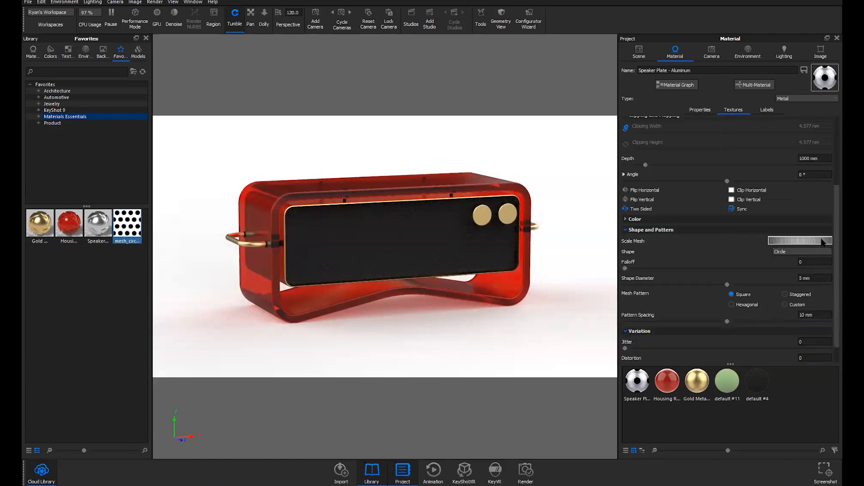
{"action": "mouse_move", "coordinate": [822, 242]}
{"action": "left_mouse_down"}
{"action": "mouse_move", "coordinate": [783, 243]}
{"action": "mouse_move", "coordinate": [823, 241]}
{"action": "left_mouse_up"}
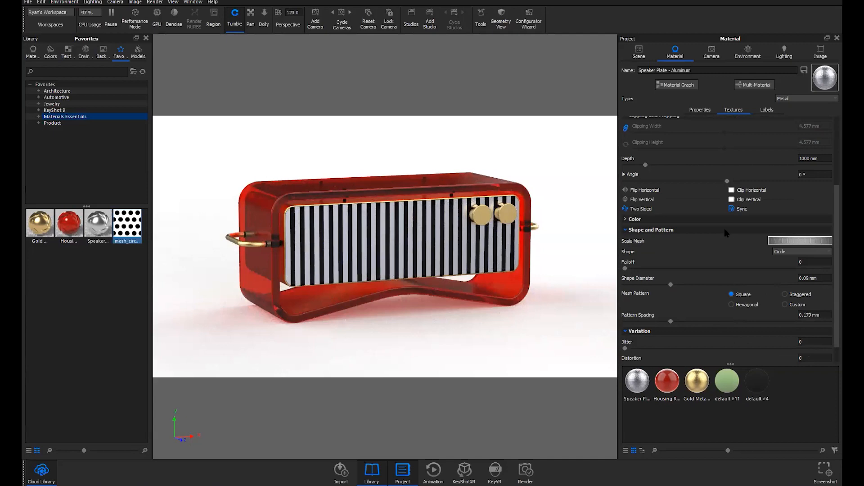
Step: Fit the planar mesh texture to the Z axis and scale the mesh down to a shape diameter of 0.025 mm
{"action": "scroll", "coordinate": [725, 233], "scroll_direction": "up", "scroll_amount": 3}
{"action": "left_click", "coordinate": [712, 180]}
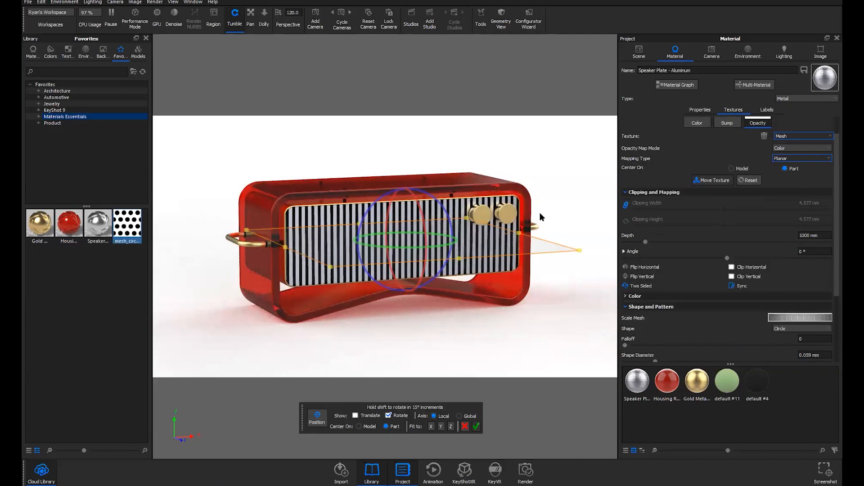
{"action": "left_click", "coordinate": [451, 427]}
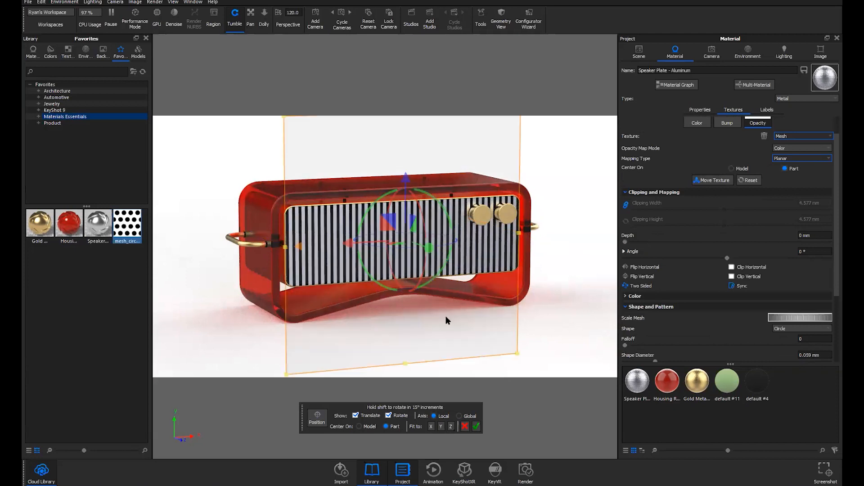
{"action": "left_click", "coordinate": [475, 427]}
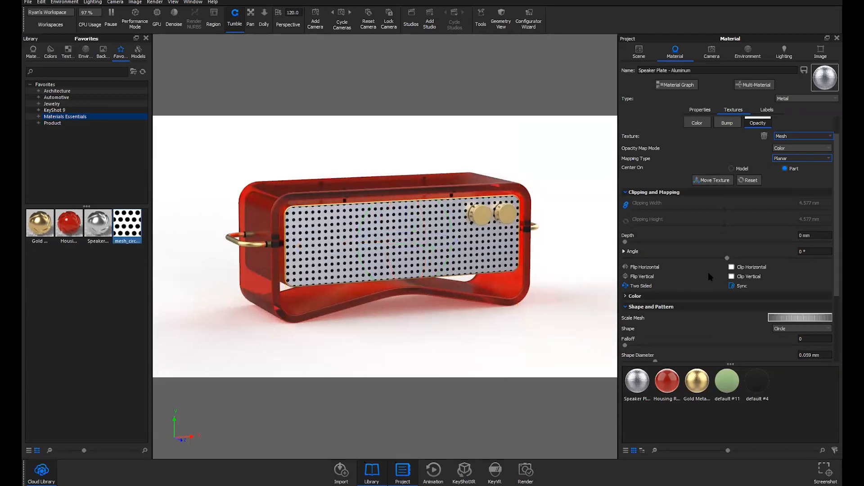
{"action": "left_click_drag", "start_coordinate": [829, 319], "coordinate": [807, 321]}
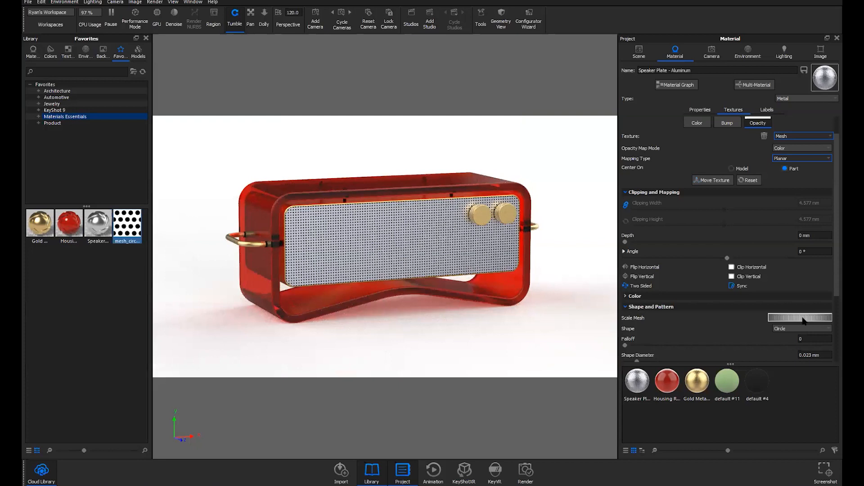
{"action": "left_click", "coordinate": [625, 286]}
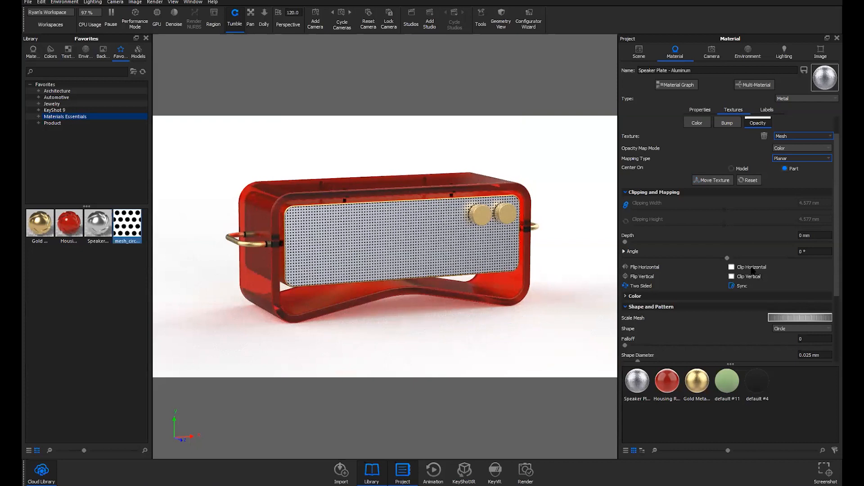
Step: Clip the mesh horizontally and vertically, with an unlinked clipping width of 1.21 mm and clipping height of 2.89 mm
{"action": "left_click", "coordinate": [748, 278]}
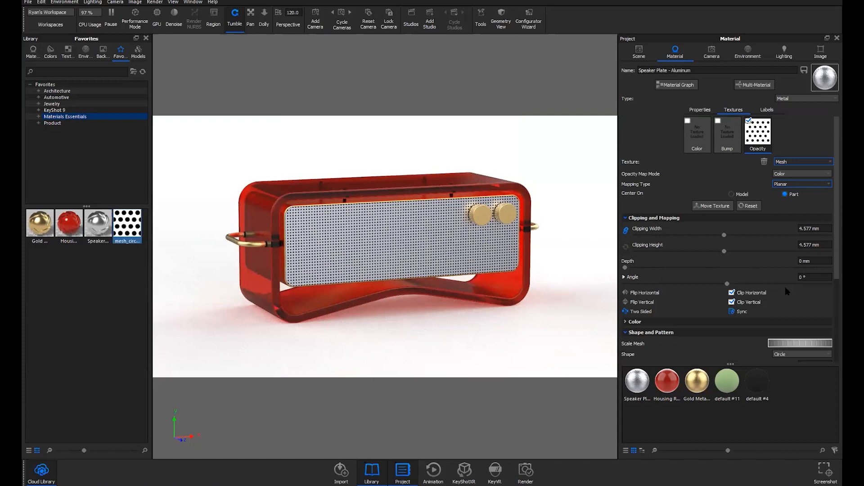
{"action": "left_click", "coordinate": [725, 235]}
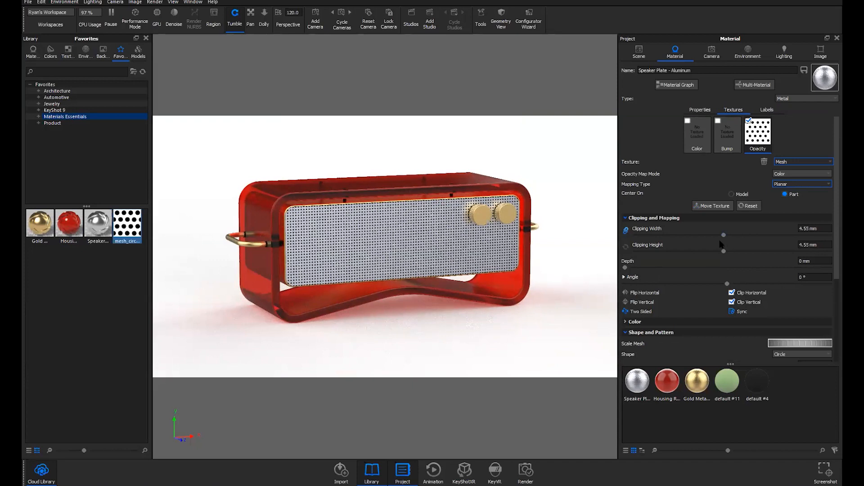
{"action": "left_click_drag", "start_coordinate": [724, 235], "coordinate": [679, 240]}
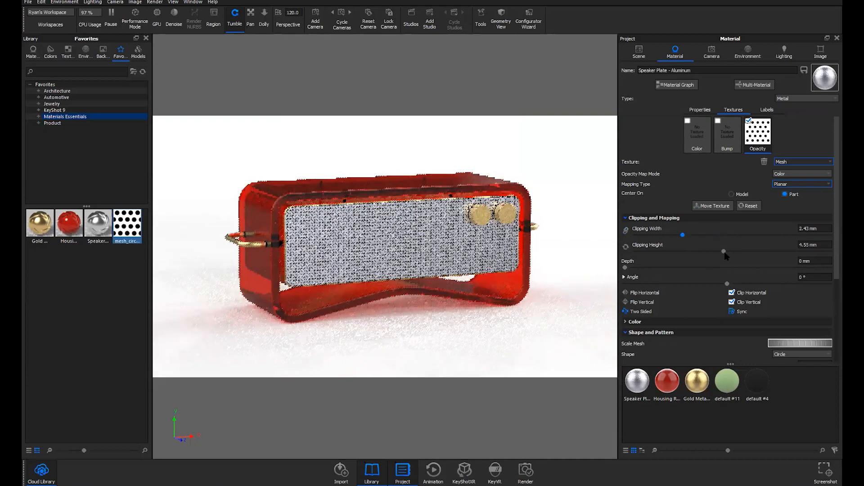
{"action": "left_click", "coordinate": [676, 252]}
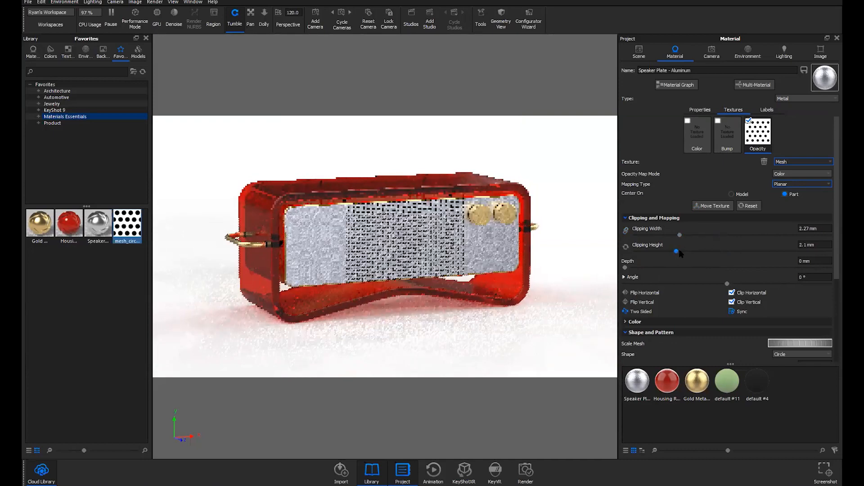
{"action": "left_click_drag", "start_coordinate": [679, 252], "coordinate": [692, 252]}
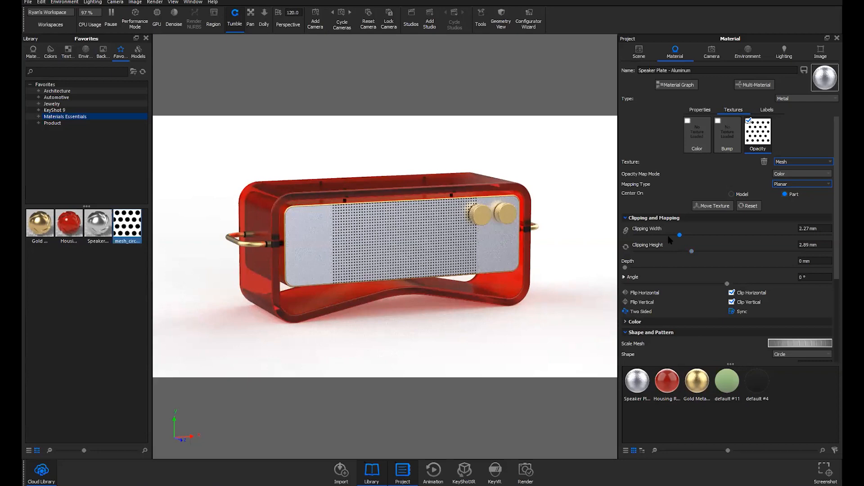
{"action": "mouse_move", "coordinate": [669, 238]}
{"action": "left_mouse_down"}
{"action": "mouse_move", "coordinate": [649, 239]}
{"action": "mouse_move", "coordinate": [662, 244]}
{"action": "left_mouse_up"}
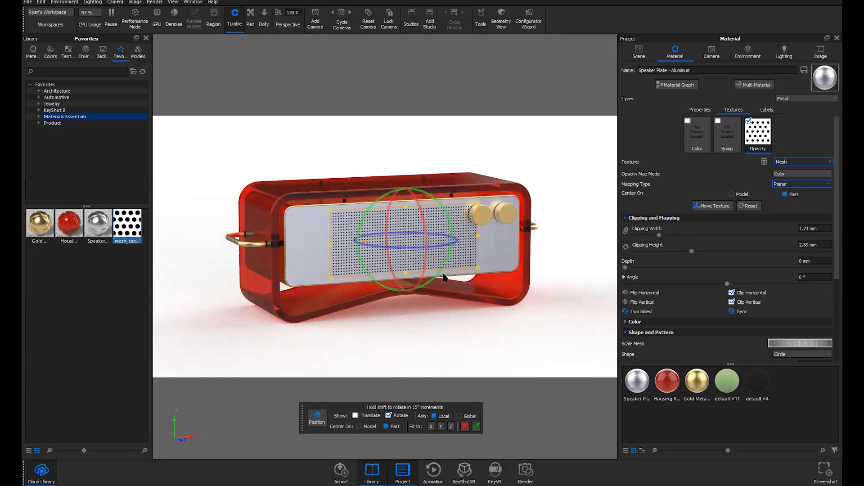
Step: Shift the clipped mesh area away from the knobs and set its clipping width to 1.35 mm and height to 3.49 mm
{"action": "left_click", "coordinate": [367, 418]}
{"action": "left_click_drag", "start_coordinate": [321, 245], "coordinate": [311, 250]}
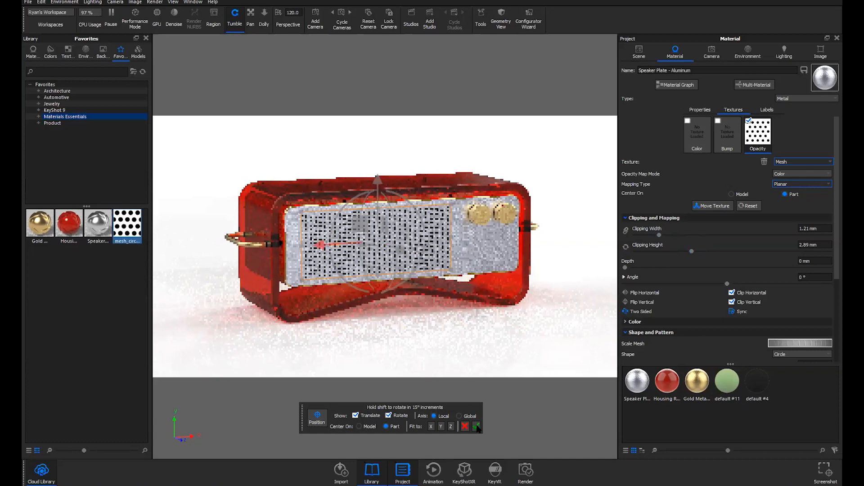
{"action": "left_click", "coordinate": [658, 235]}
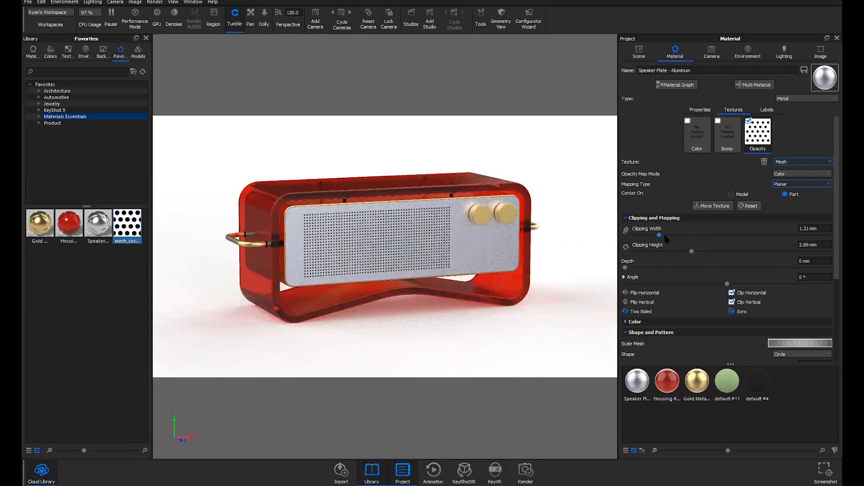
{"action": "left_click_drag", "start_coordinate": [665, 235], "coordinate": [705, 254]}
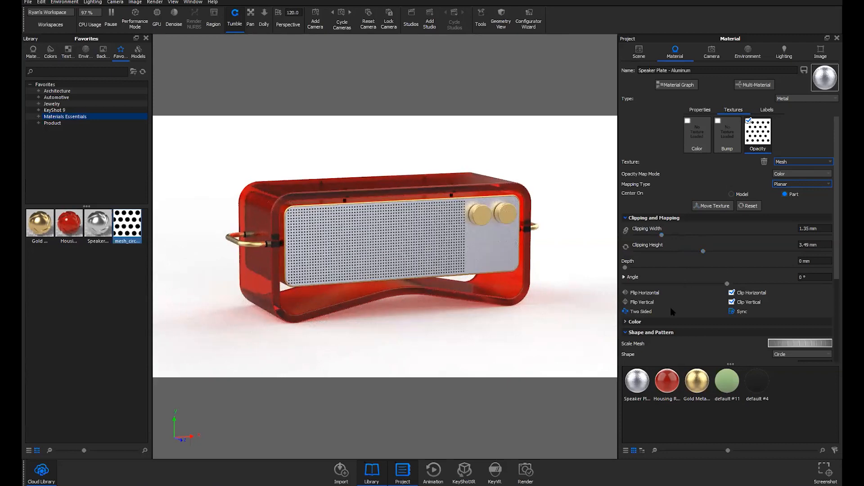
Step: Try a falloff of about 0.358 on the mesh holes in close-up, and return the falloff to 0
{"action": "scroll", "coordinate": [671, 313], "scroll_direction": "down", "scroll_amount": 3}
{"action": "scroll", "coordinate": [665, 310], "scroll_direction": "down", "scroll_amount": 2}
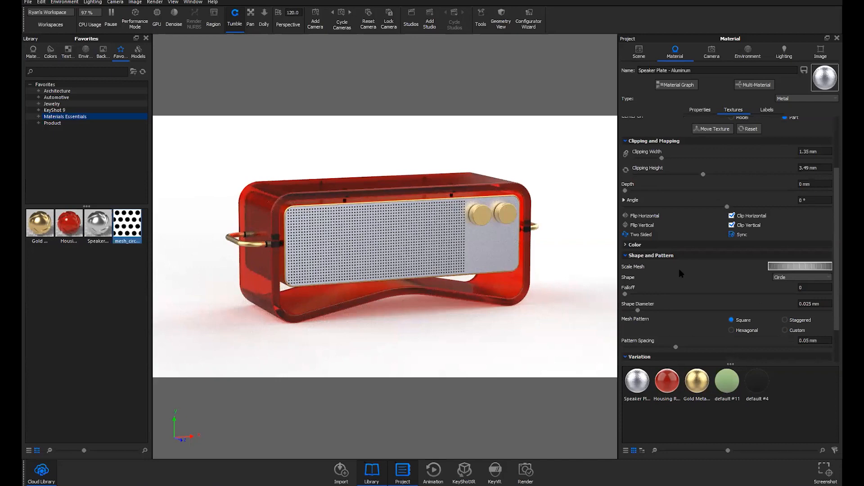
{"action": "scroll", "coordinate": [662, 274], "scroll_direction": "down", "scroll_amount": 1}
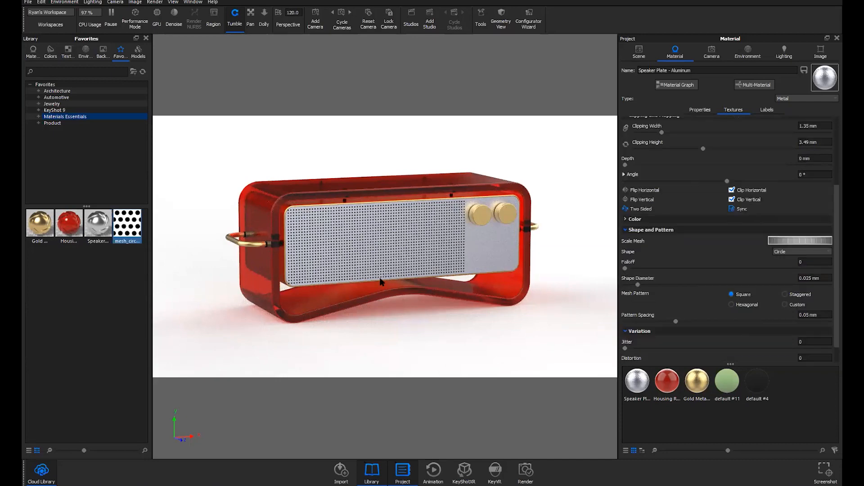
{"action": "key", "text": "n"}
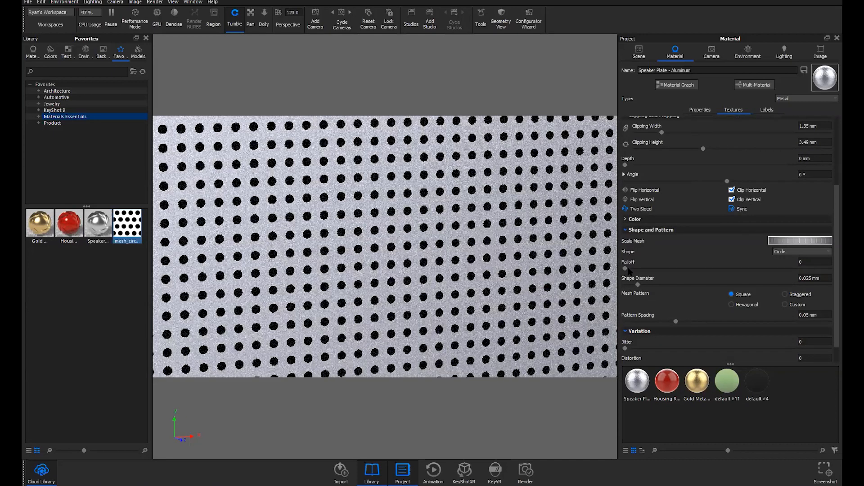
{"action": "left_click_drag", "start_coordinate": [626, 269], "coordinate": [703, 273]}
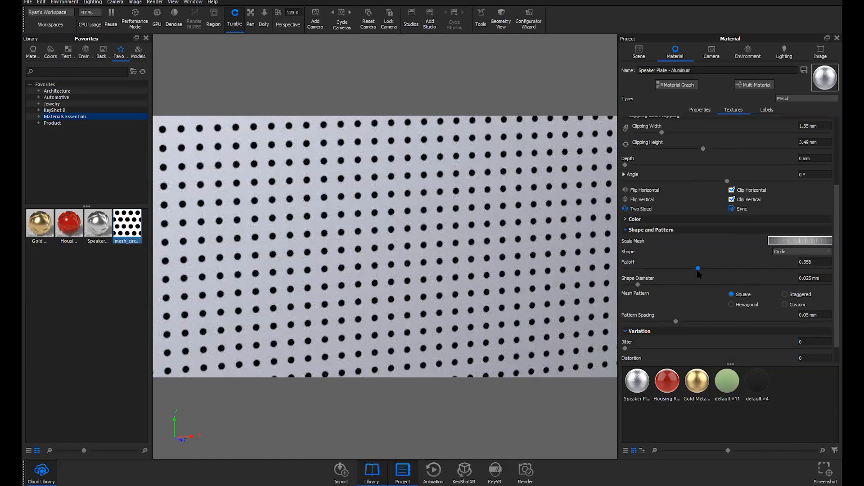
{"action": "left_click_drag", "start_coordinate": [697, 270], "coordinate": [696, 271]}
{"action": "left_click_drag", "start_coordinate": [617, 272], "coordinate": [615, 273]}
{"action": "scroll", "coordinate": [714, 283], "scroll_direction": "down", "scroll_amount": 1}
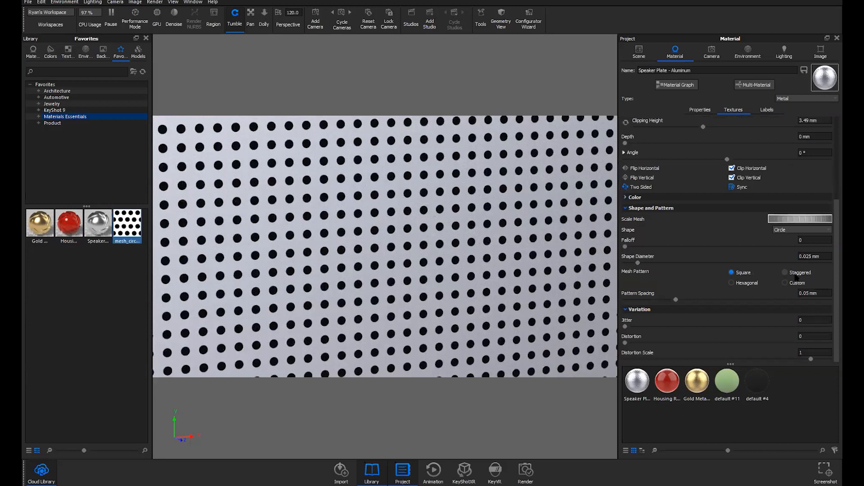
Step: Try the Staggered and Hexagonal mesh patterns on the panel, and return to the Square pattern
{"action": "left_click", "coordinate": [785, 272]}
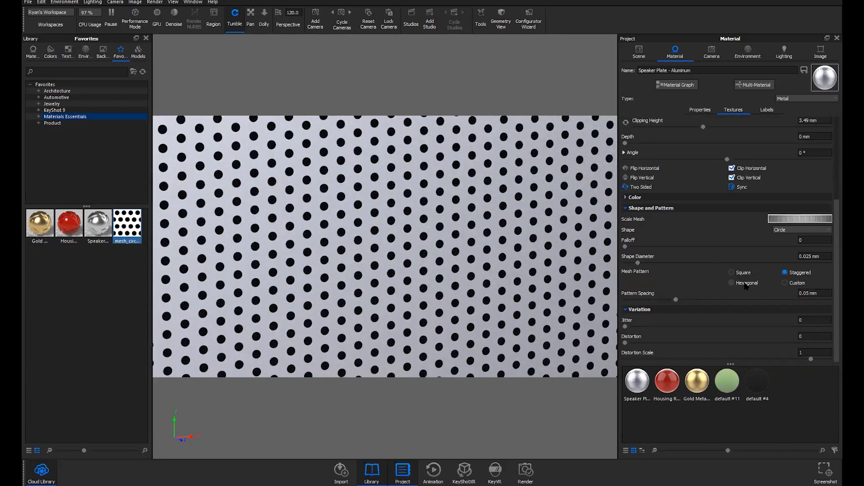
{"action": "left_click", "coordinate": [746, 283]}
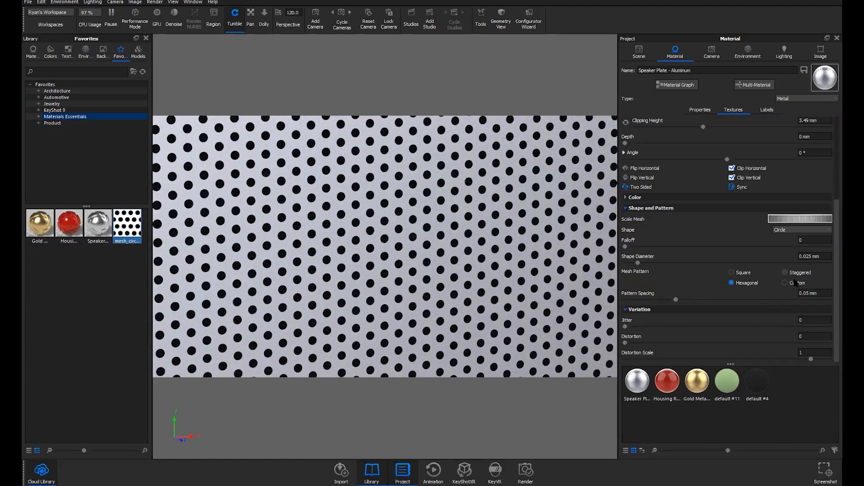
{"action": "left_click", "coordinate": [742, 272]}
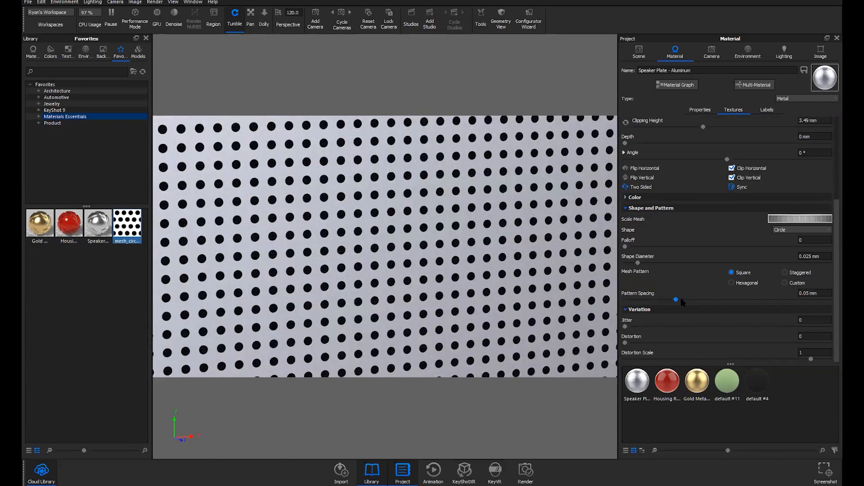
Step: Set the mesh pattern spacing to 0.042 mm and check the denser holes across the front panel
{"action": "left_click", "coordinate": [681, 299]}
{"action": "left_click", "coordinate": [670, 300]}
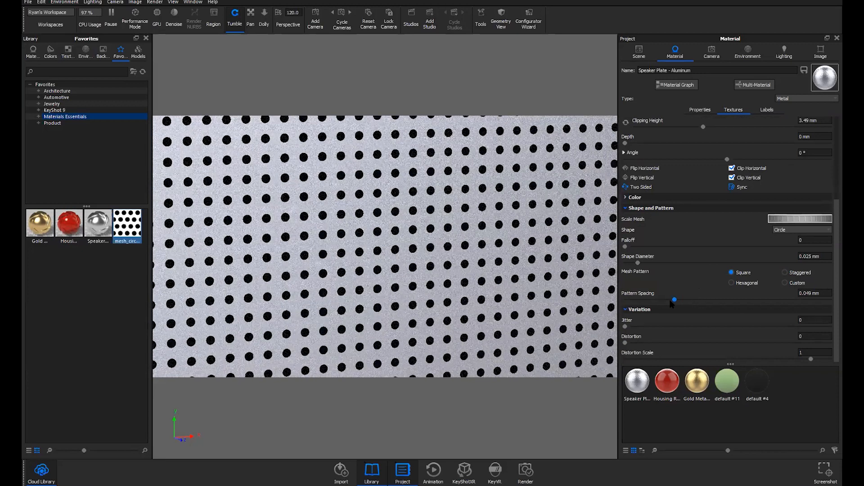
{"action": "left_click", "coordinate": [672, 300]}
{"action": "left_click_drag", "start_coordinate": [672, 300], "coordinate": [669, 302]}
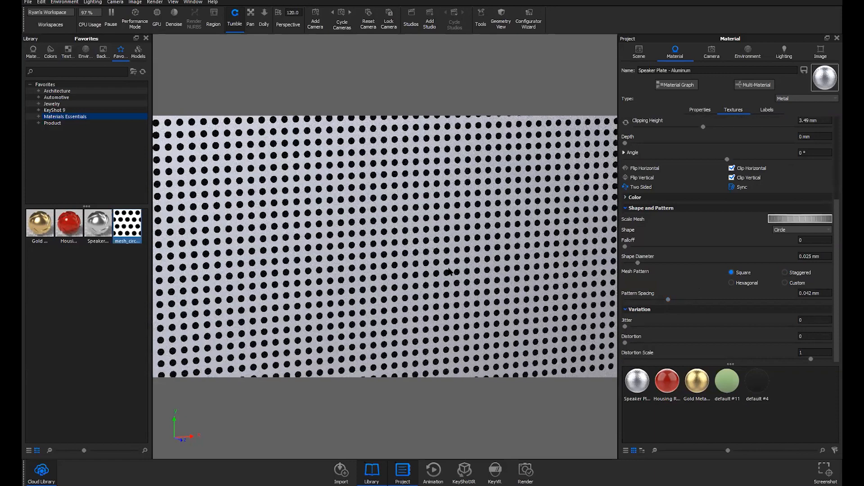
{"action": "left_click_drag", "start_coordinate": [449, 272], "coordinate": [438, 244]}
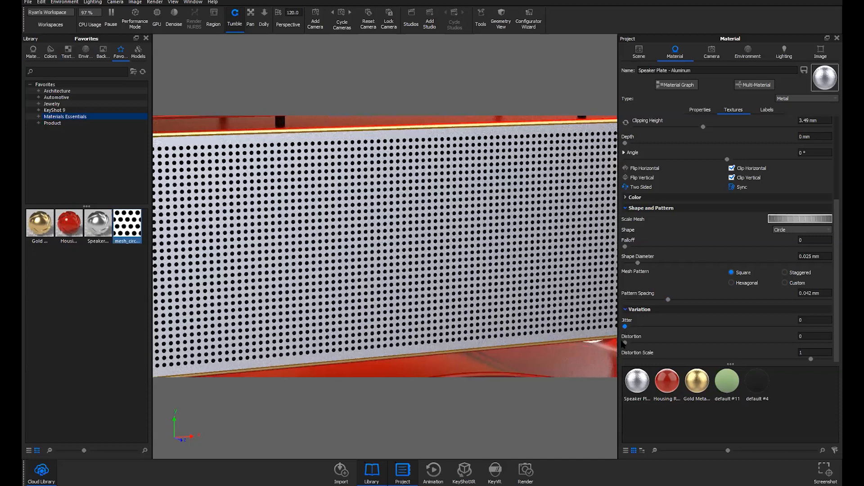
{"action": "mouse_move", "coordinate": [625, 344]}
{"action": "left_mouse_down"}
{"action": "mouse_move", "coordinate": [750, 336]}
{"action": "mouse_move", "coordinate": [625, 343]}
{"action": "left_mouse_up"}
Step: Turn the Speaker Plate aluminum material into a Multi-Material
{"action": "scroll", "coordinate": [694, 315], "scroll_direction": "up", "scroll_amount": 5}
{"action": "scroll", "coordinate": [440, 242], "scroll_direction": "down", "scroll_amount": 4}
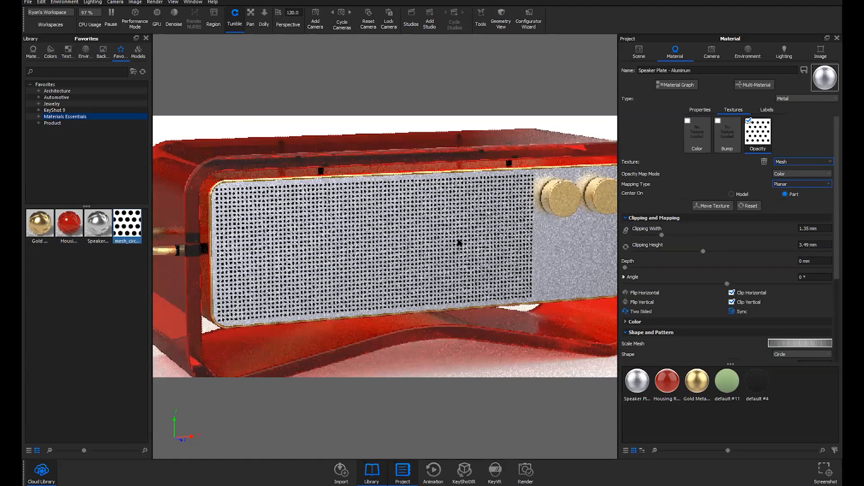
{"action": "scroll", "coordinate": [458, 243], "scroll_direction": "down", "scroll_amount": 4}
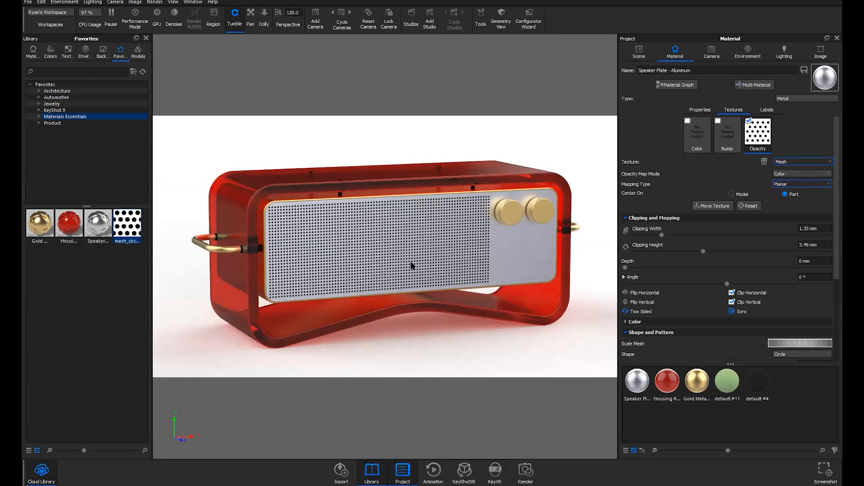
{"action": "left_click", "coordinate": [754, 87]}
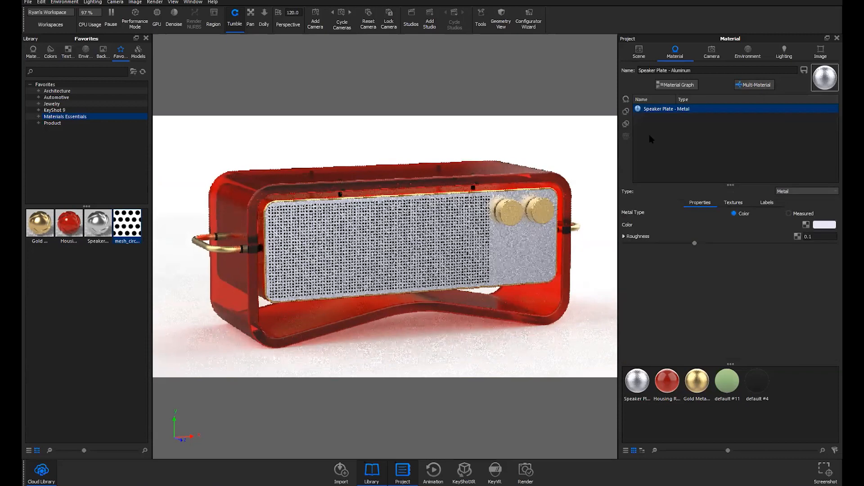
{"action": "left_click", "coordinate": [650, 109]}
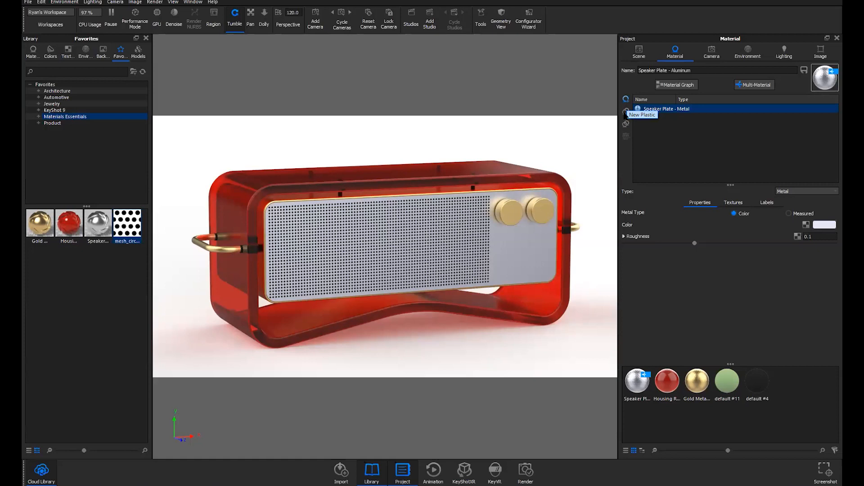
{"action": "left_click", "coordinate": [655, 110]}
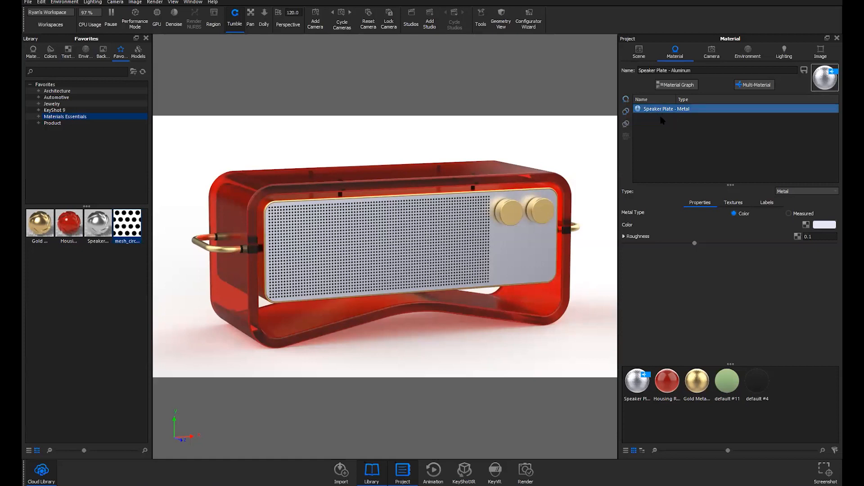
{"action": "left_click", "coordinate": [626, 122]}
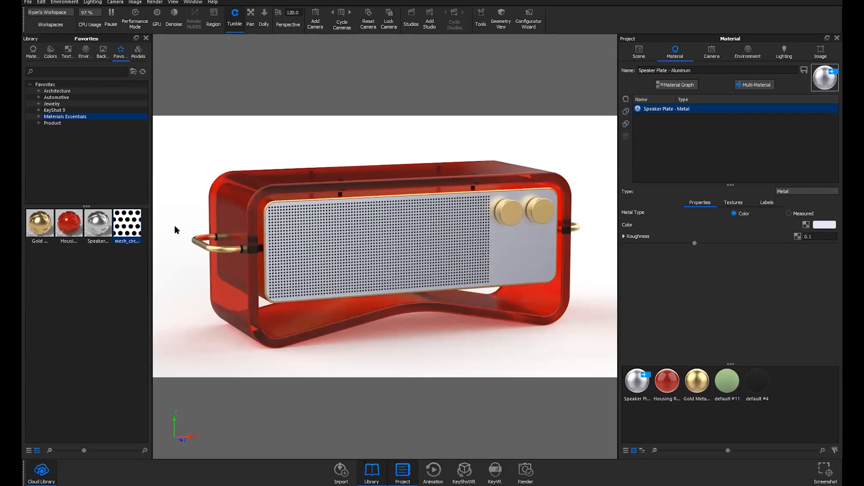
Step: Try the gold metal from the favorites on the speaker's front panel, and undo the material replacement
{"action": "left_click", "coordinate": [108, 226]}
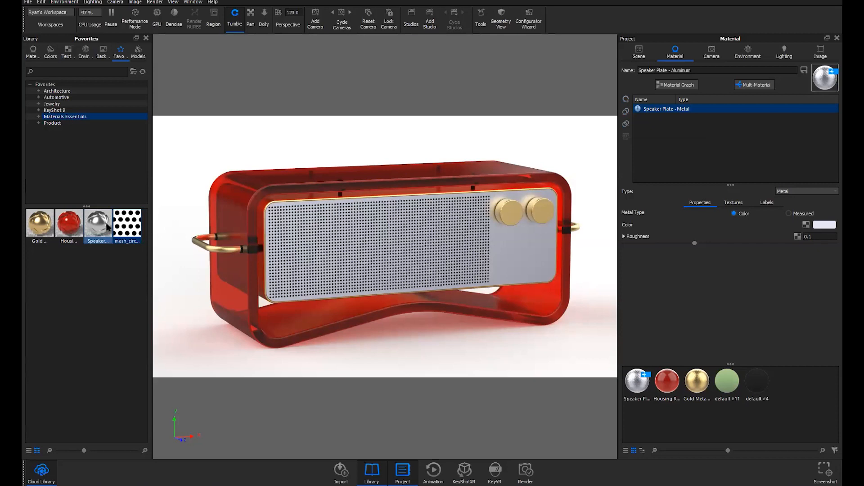
{"action": "left_click", "coordinate": [35, 228]}
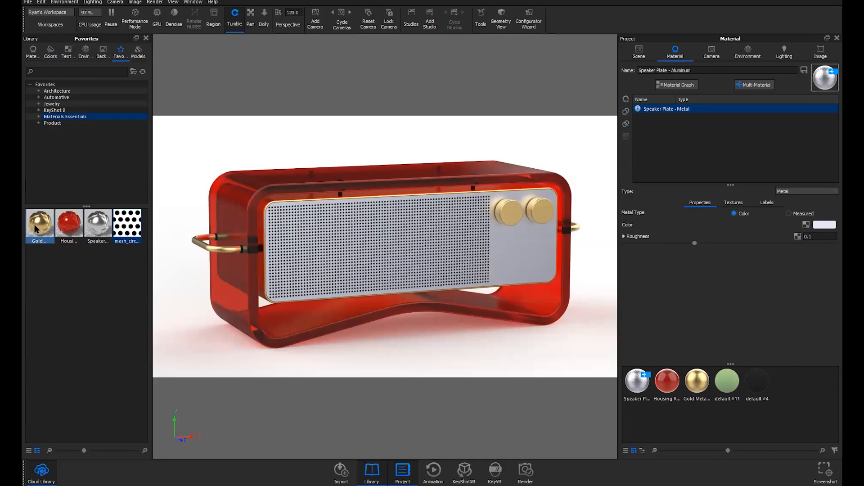
{"action": "left_click_drag", "start_coordinate": [34, 225], "coordinate": [342, 240]}
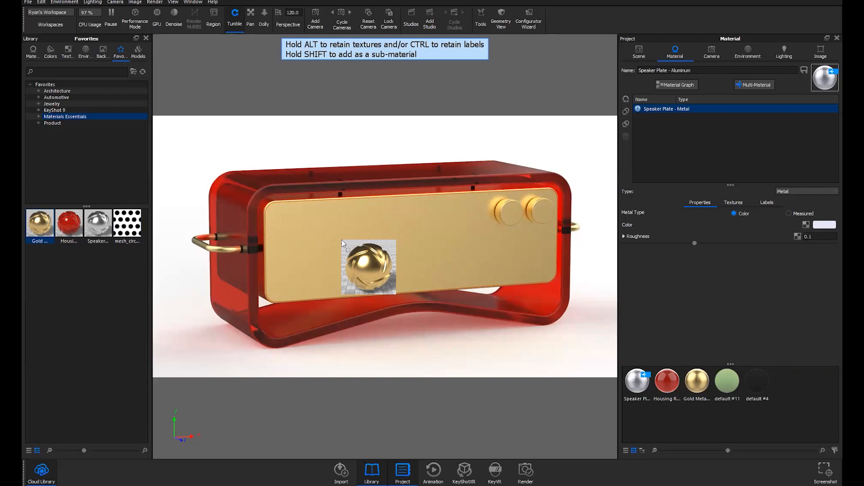
{"action": "left_click_drag", "start_coordinate": [342, 240], "coordinate": [505, 255]}
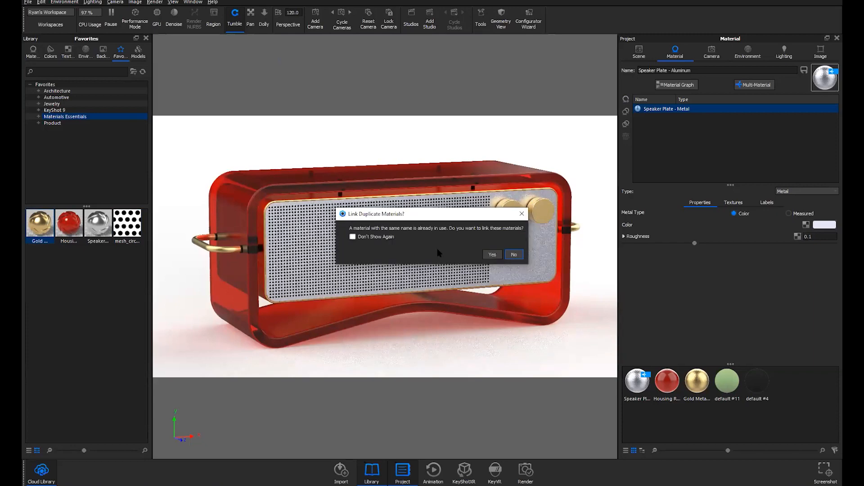
{"action": "left_click", "coordinate": [370, 239]}
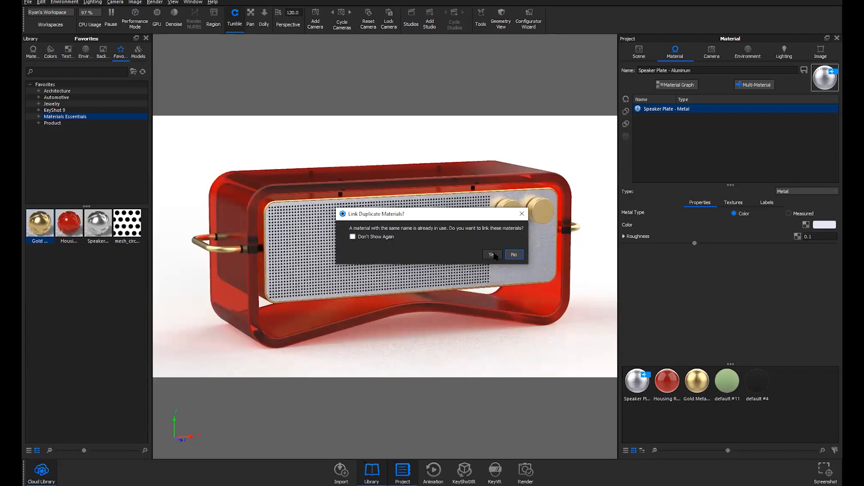
{"action": "left_click", "coordinate": [519, 256]}
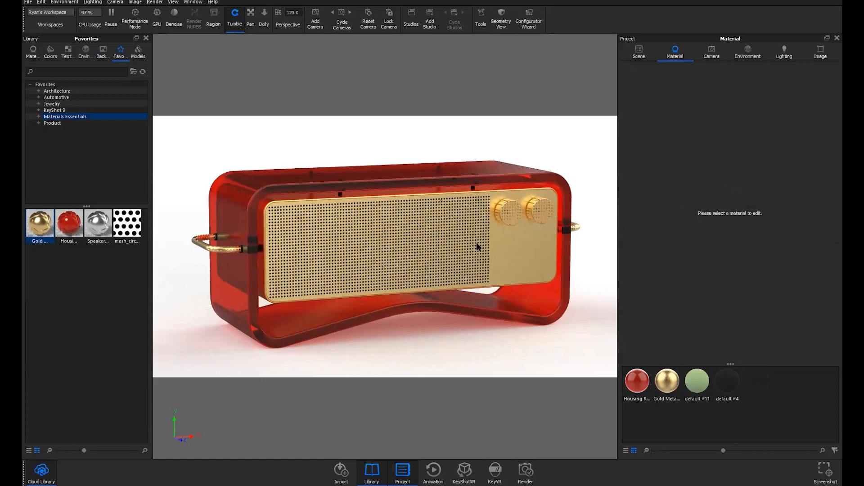
{"action": "key", "text": "ctrl+z"}
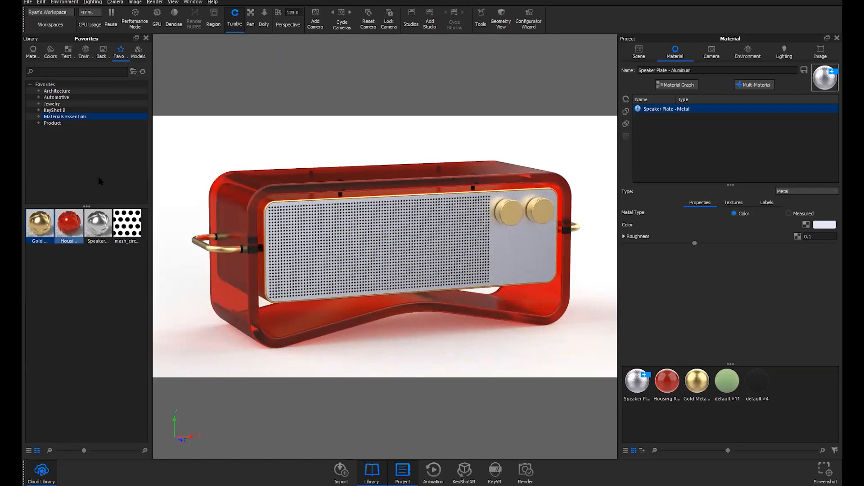
Step: Add Aluminum Polished from the Metal library as a second sub-material, and switch the plate back to the Speaker Plate sub-material
{"action": "left_click", "coordinate": [34, 52]}
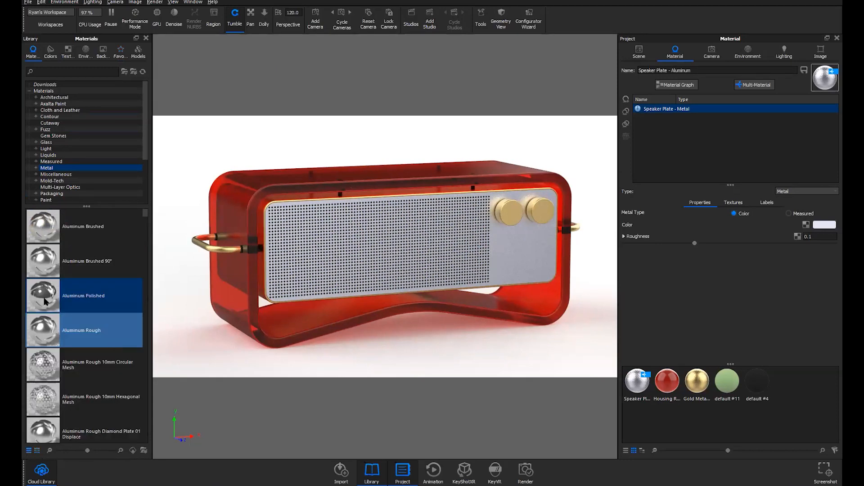
{"action": "left_click_drag", "start_coordinate": [45, 300], "coordinate": [680, 129]}
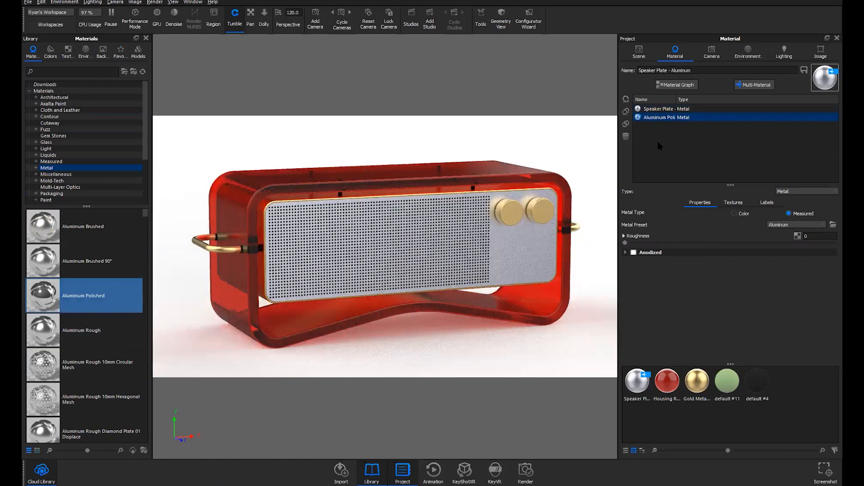
{"action": "left_click", "coordinate": [664, 111]}
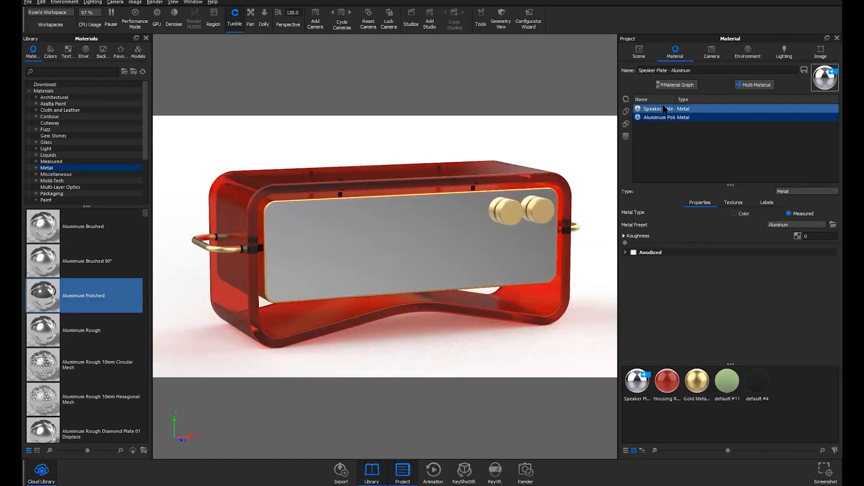
{"action": "left_click", "coordinate": [665, 109]}
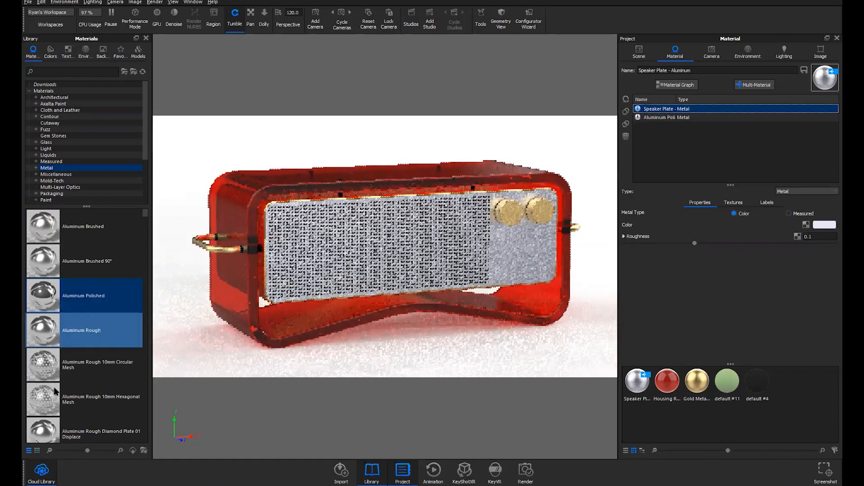
Step: Compare the Speaker Plate and Aluminum Polished sub-materials on the front panel, and delete Aluminum Polished
{"action": "scroll", "coordinate": [48, 369], "scroll_direction": "down", "scroll_amount": 3}
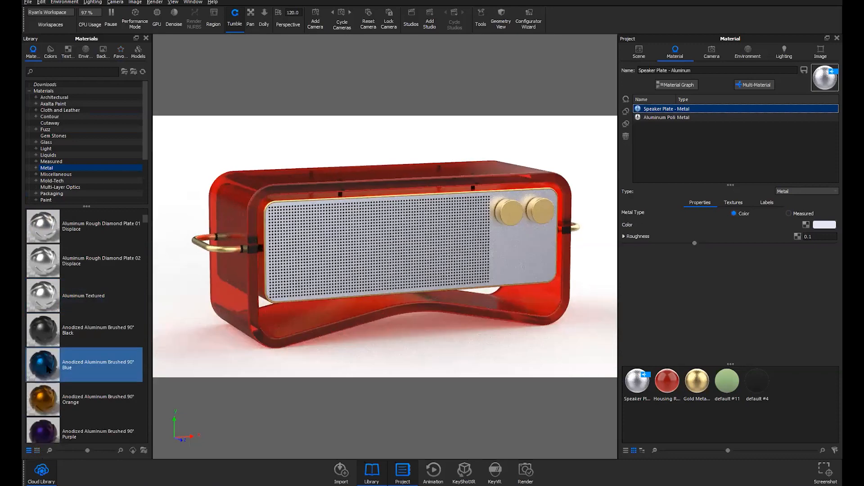
{"action": "mouse_move", "coordinate": [48, 369]}
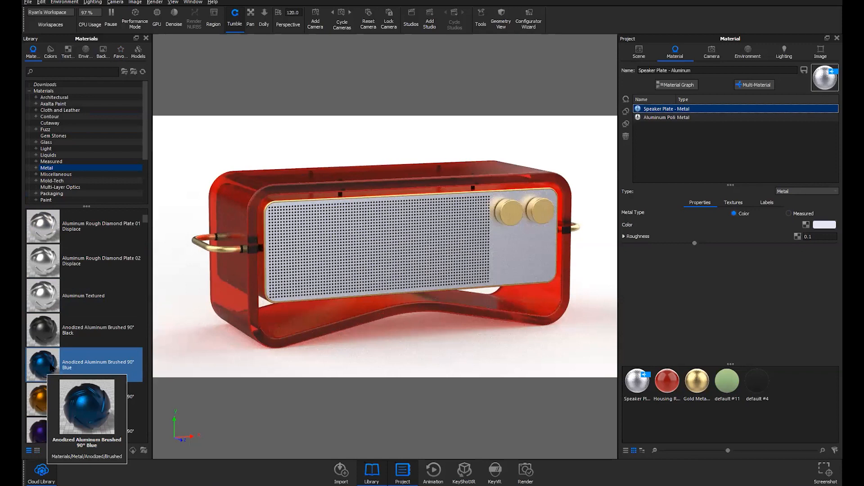
{"action": "left_click", "coordinate": [655, 118]}
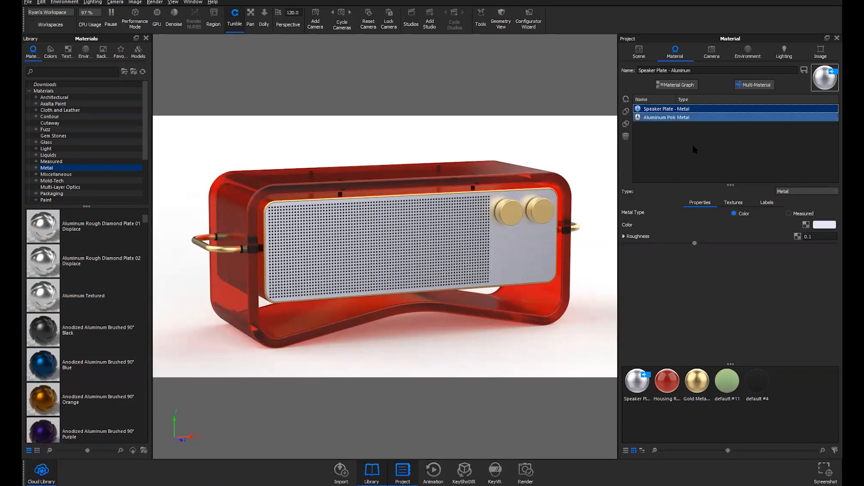
{"action": "left_click", "coordinate": [657, 109]}
{"action": "left_click", "coordinate": [665, 118]}
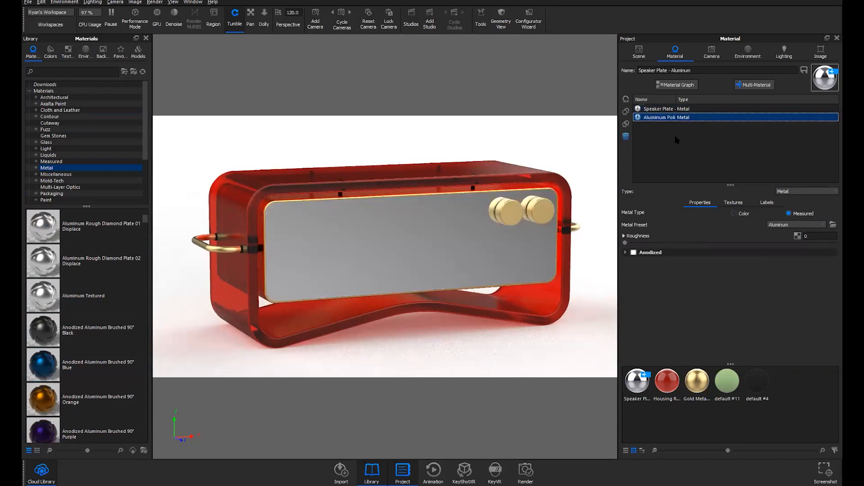
{"action": "key", "text": "Delete"}
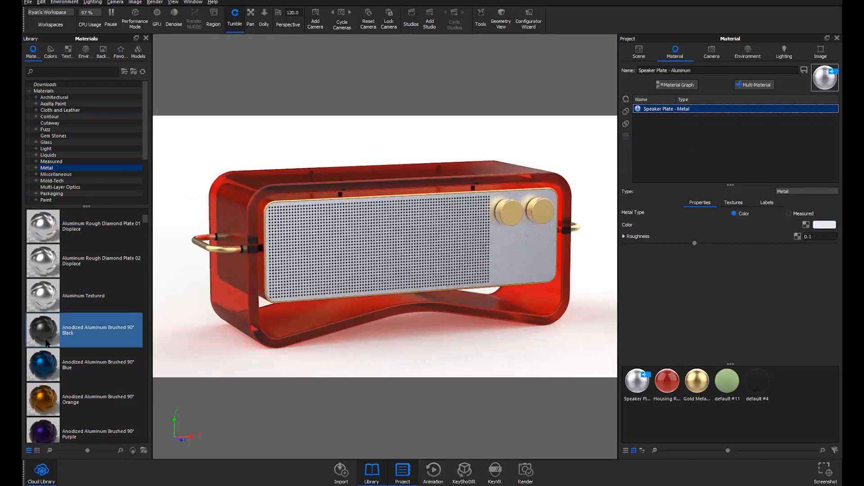
Step: Add Chrome Brushed from the Metal library as a second sub-material of the speaker plate
{"action": "scroll", "coordinate": [49, 346], "scroll_direction": "down", "scroll_amount": 5}
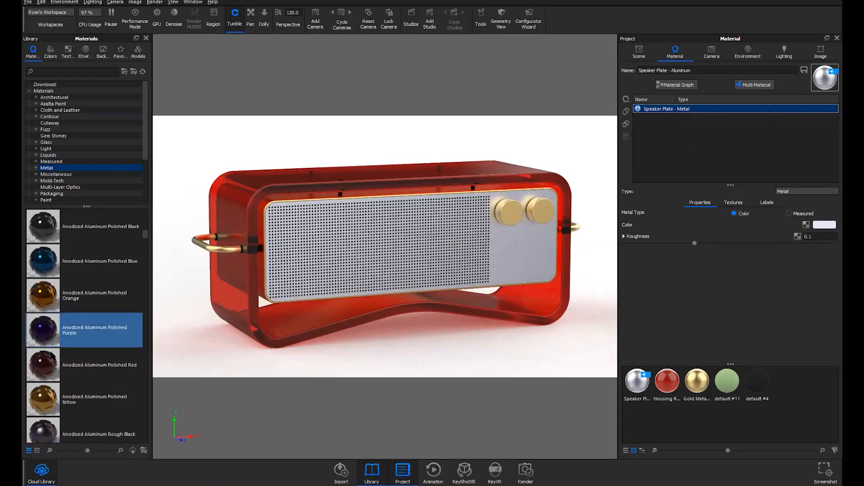
{"action": "scroll", "coordinate": [52, 355], "scroll_direction": "down", "scroll_amount": 8}
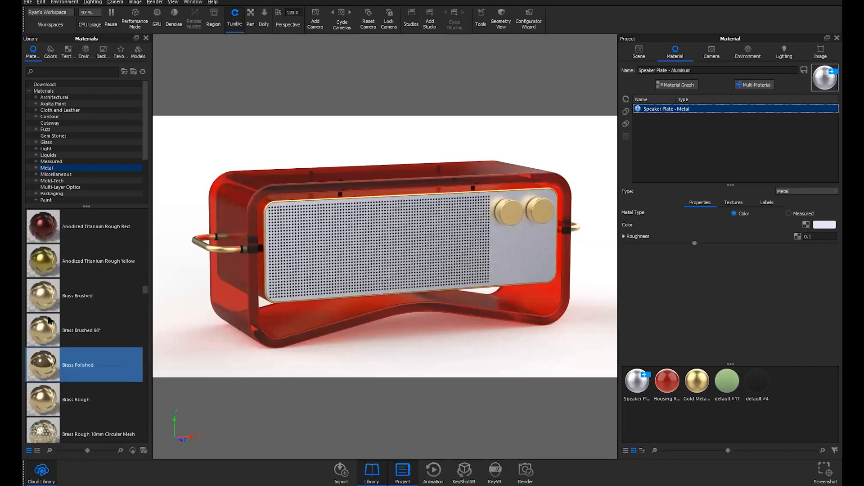
{"action": "scroll", "coordinate": [49, 319], "scroll_direction": "down", "scroll_amount": 5}
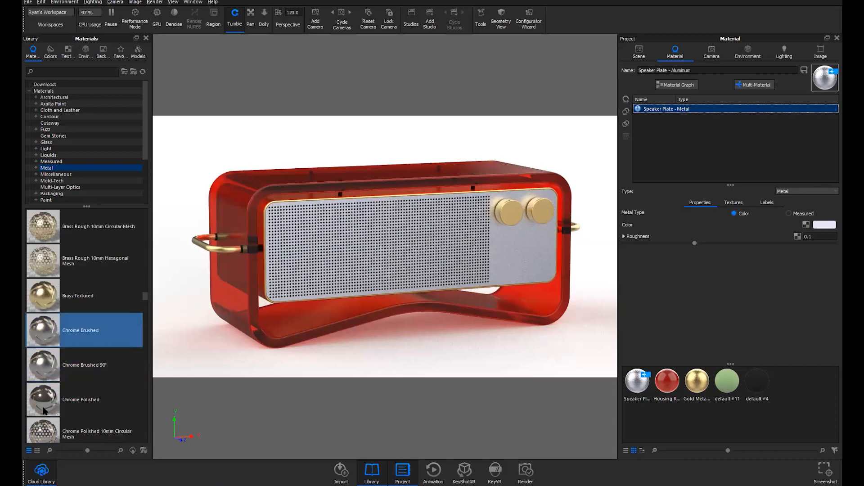
{"action": "left_click_drag", "start_coordinate": [45, 329], "coordinate": [663, 142]}
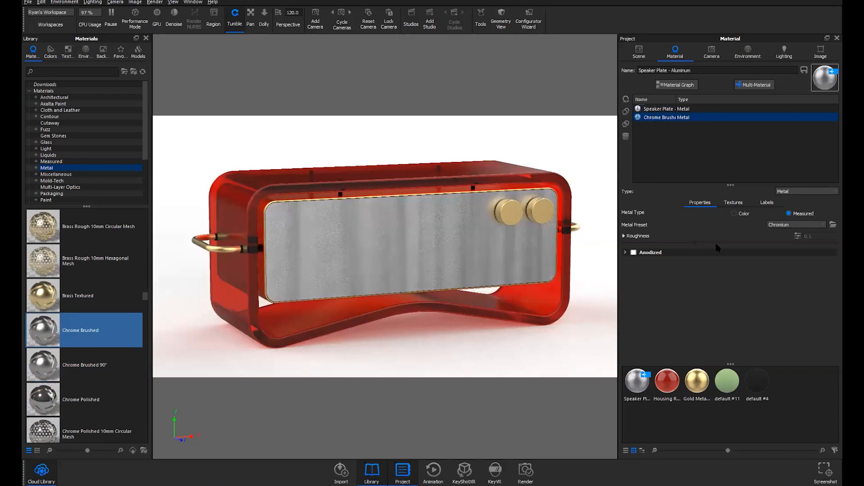
Step: Try a width of 0.4 mm for the Chrome Brushed bump texture, and delete the Chrome Brushed sub-material
{"action": "left_click", "coordinate": [733, 203]}
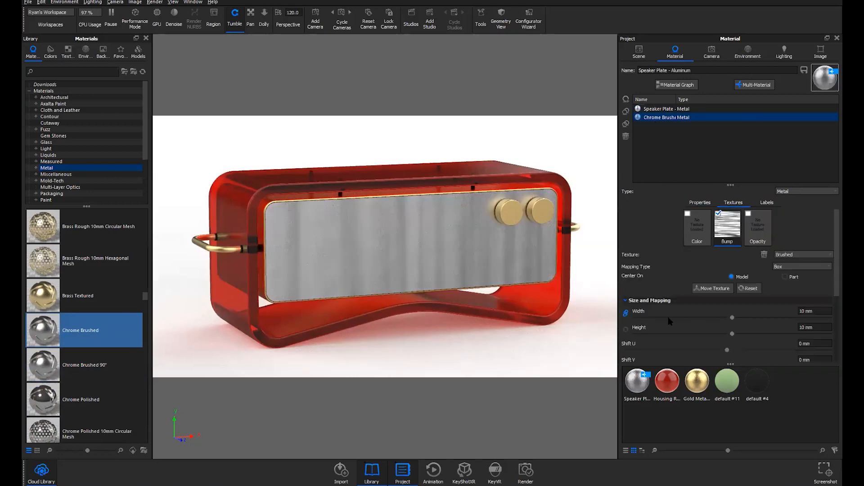
{"action": "left_click", "coordinate": [661, 317]}
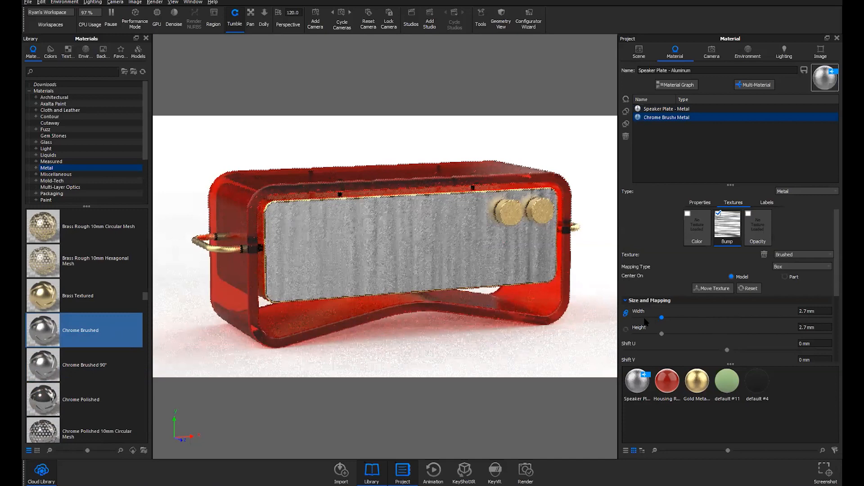
{"action": "left_click", "coordinate": [645, 318]}
{"action": "left_click_drag", "start_coordinate": [644, 319], "coordinate": [638, 318]}
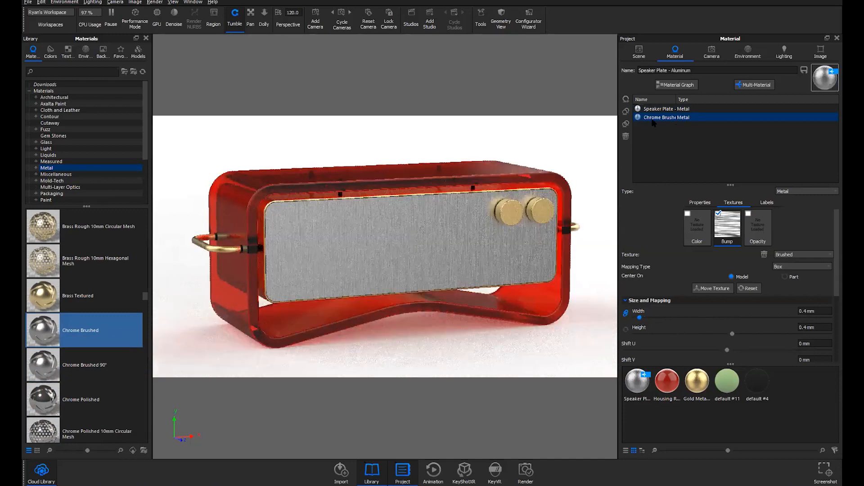
{"action": "left_click", "coordinate": [654, 119]}
{"action": "left_click", "coordinate": [626, 125]}
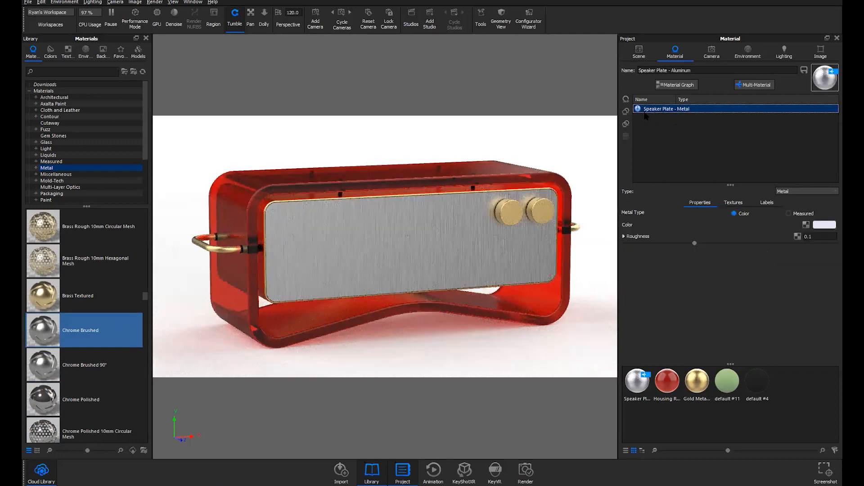
Step: Duplicate the Speaker Plate sub-material to review the copy's Mesh opacity texture, and delete that copy
{"action": "left_click", "coordinate": [626, 124]}
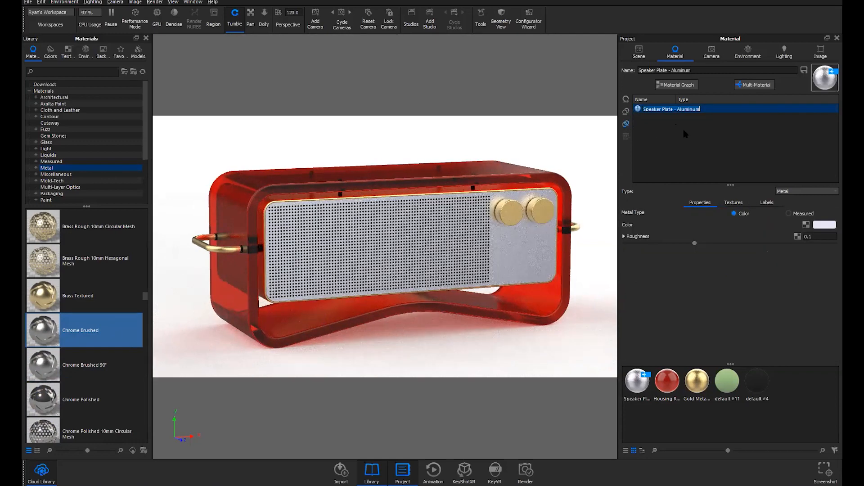
{"action": "double_click", "coordinate": [638, 119]}
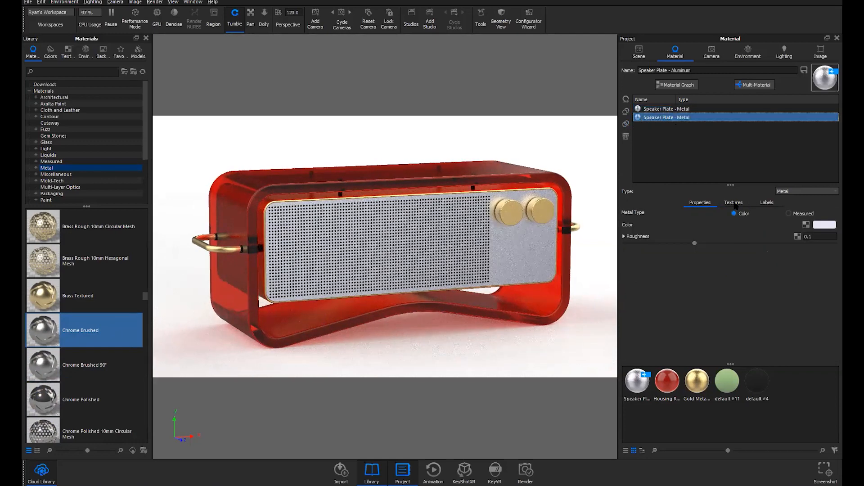
{"action": "key", "text": "End"}
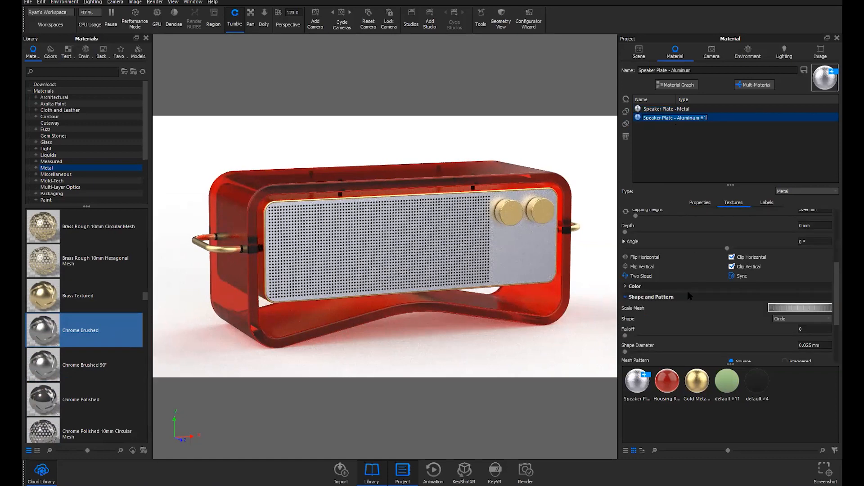
{"action": "scroll", "coordinate": [687, 292], "scroll_direction": "up", "scroll_amount": 1}
{"action": "scroll", "coordinate": [722, 215], "scroll_direction": "up", "scroll_amount": 5}
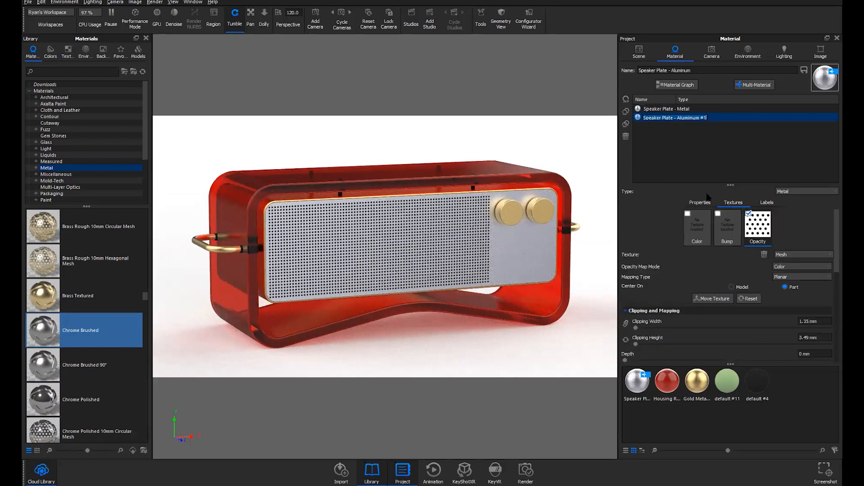
{"action": "left_click", "coordinate": [682, 144]}
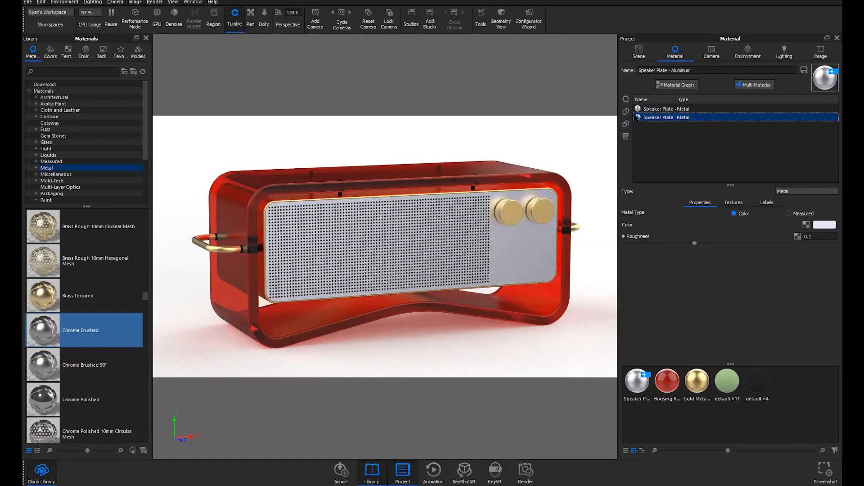
{"action": "left_click", "coordinate": [626, 136]}
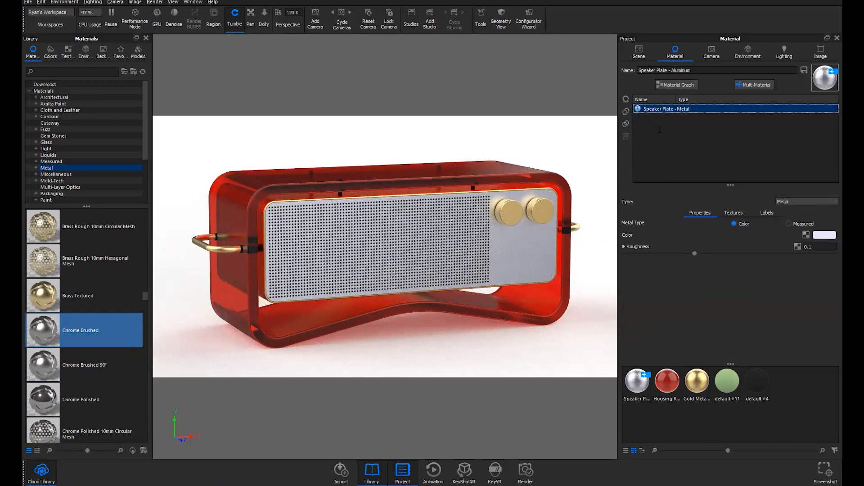
Step: Duplicate the Speaker Plate sub-material and set the copy's metal color to dark grey #737373
{"action": "left_click", "coordinate": [626, 111]}
{"action": "key", "text": "Return"}
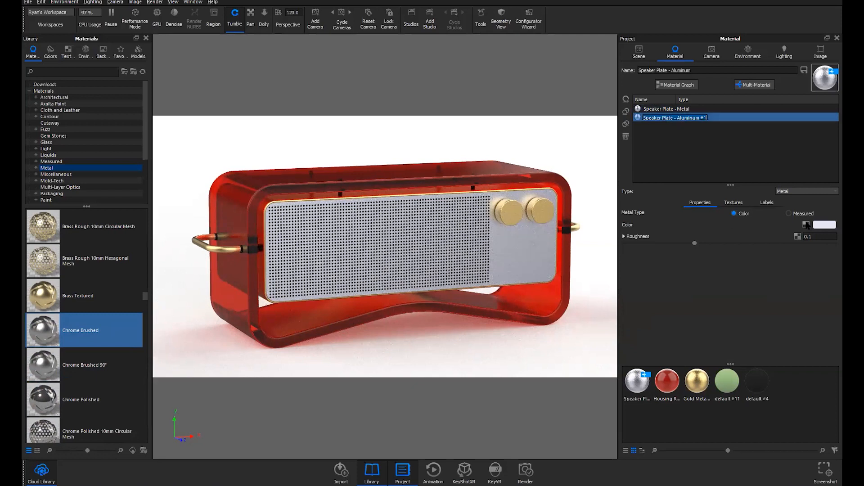
{"action": "left_click", "coordinate": [824, 225]}
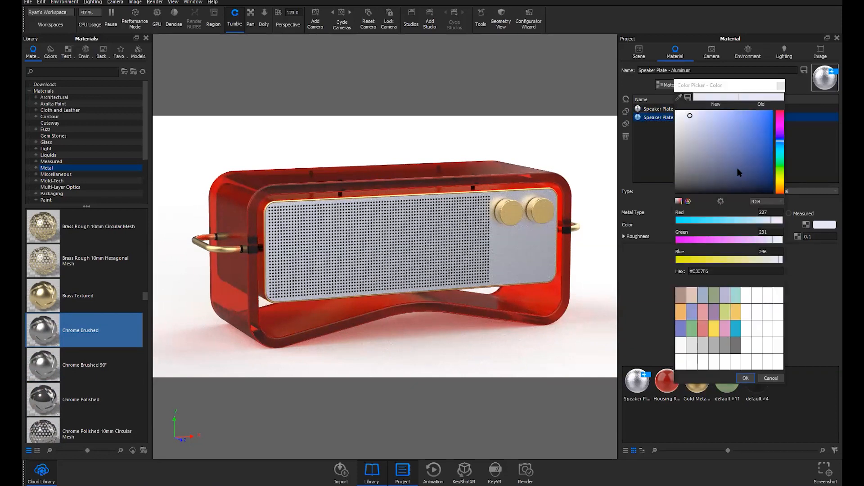
{"action": "left_click", "coordinate": [705, 159]}
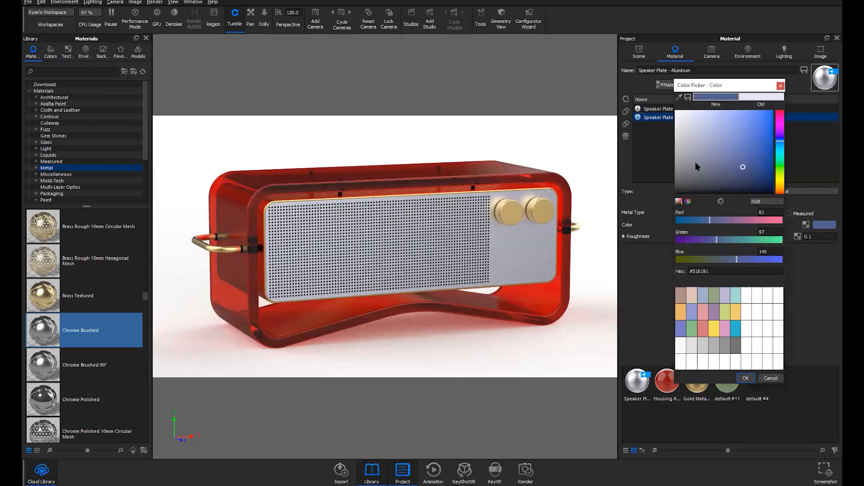
{"action": "left_click", "coordinate": [676, 176]}
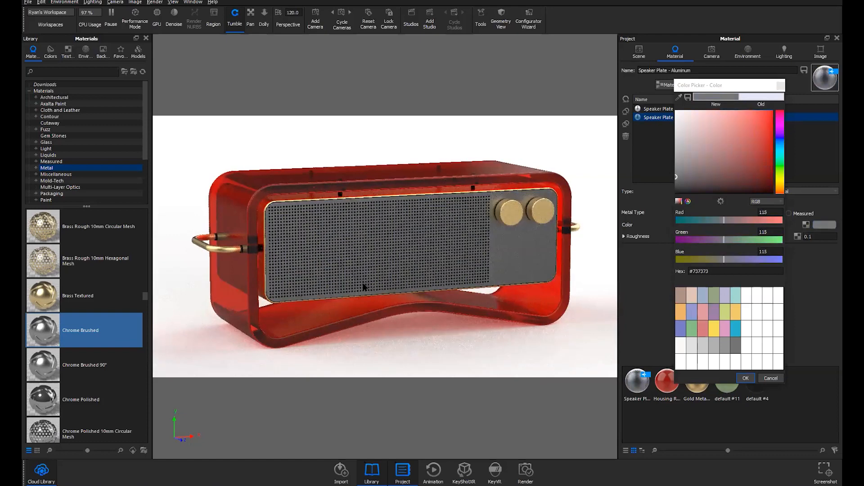
{"action": "left_click_drag", "start_coordinate": [369, 288], "coordinate": [474, 353]}
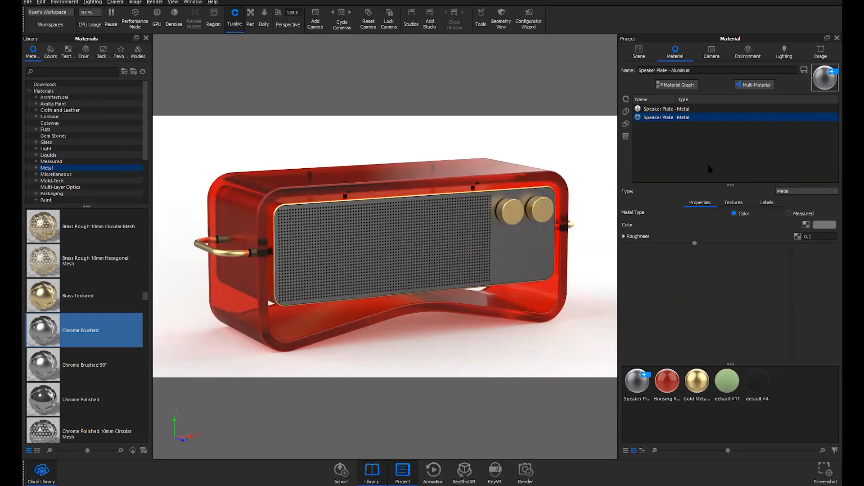
Step: Examine the project's material list, including the speaker plate, red housing and gold accents, and inspect the dark-plated speaker from several angles
{"action": "left_click", "coordinate": [735, 372]}
{"action": "left_click_drag", "start_coordinate": [732, 363], "coordinate": [731, 318]}
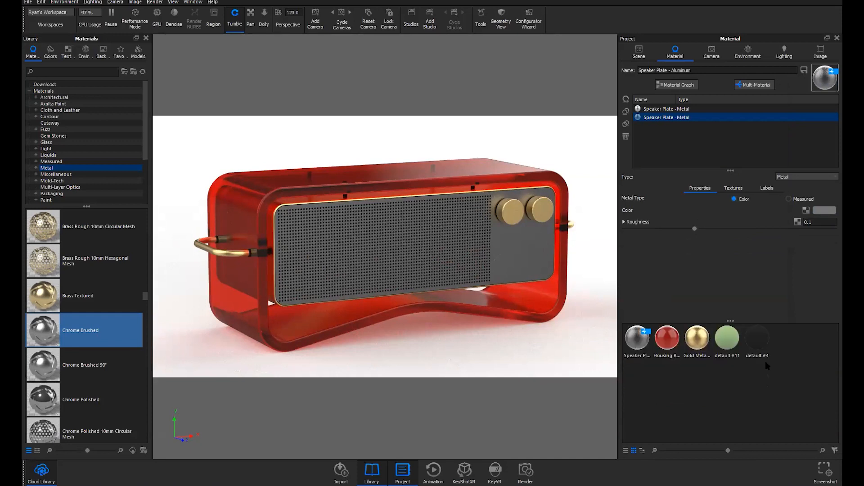
{"action": "left_click", "coordinate": [666, 380]}
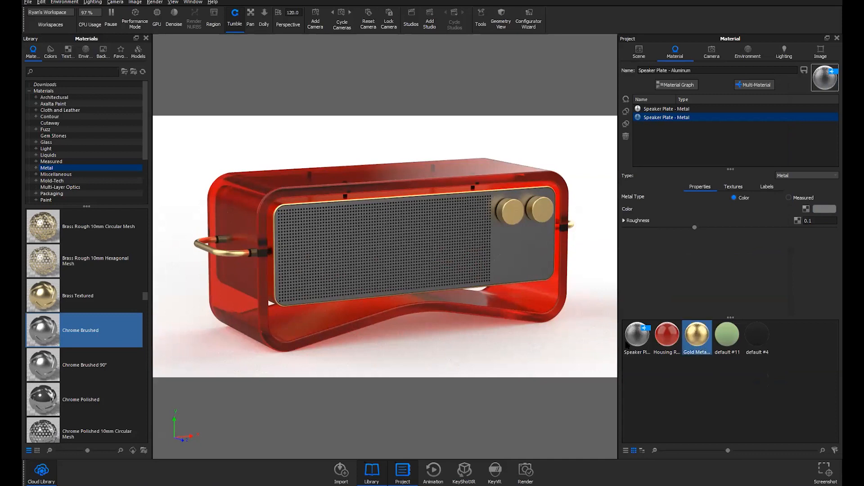
{"action": "left_click", "coordinate": [661, 342]}
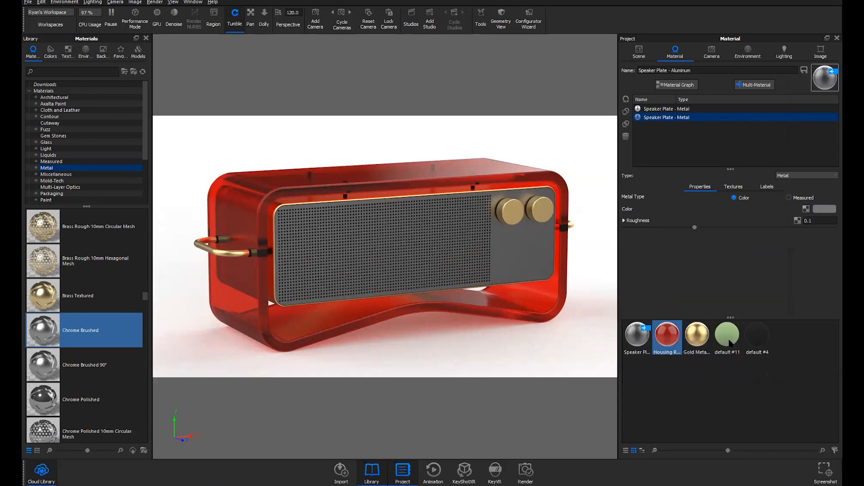
{"action": "left_click", "coordinate": [757, 343]}
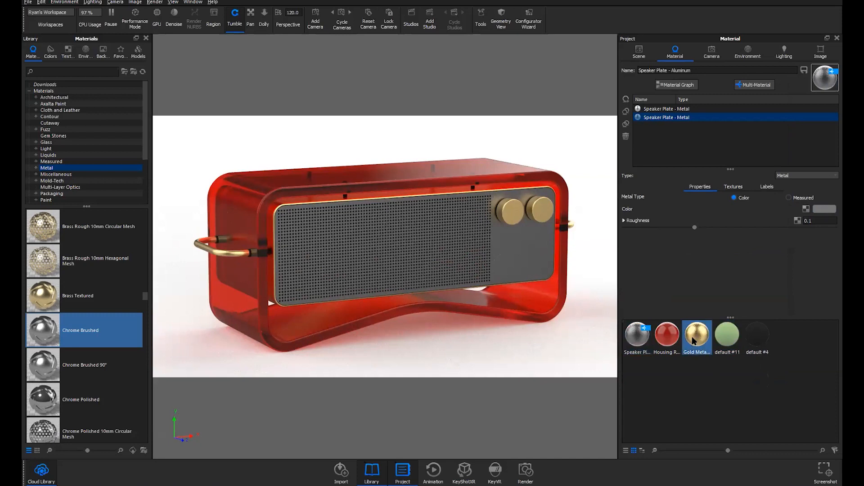
{"action": "right_click", "coordinate": [701, 352]}
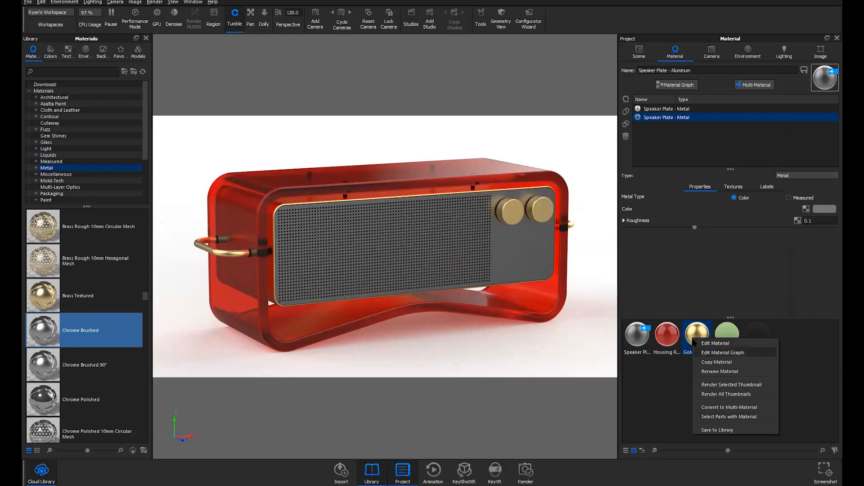
{"action": "left_click", "coordinate": [680, 368]}
{"action": "left_click", "coordinate": [696, 340]}
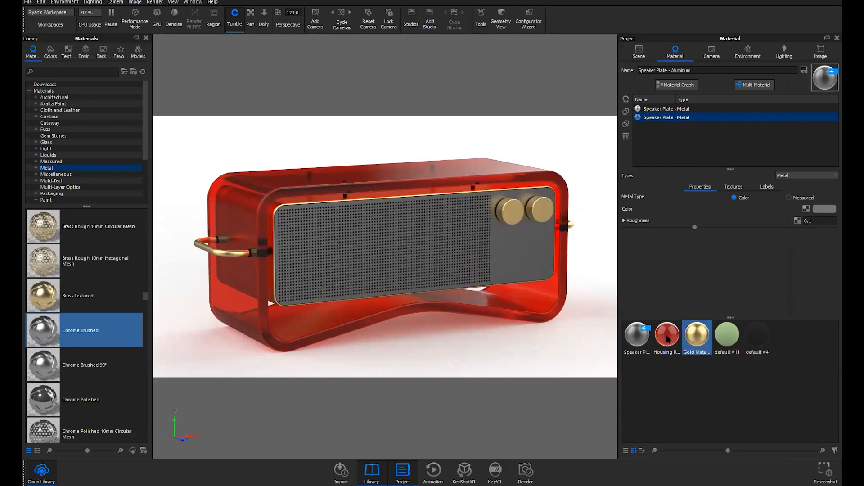
{"action": "left_click", "coordinate": [737, 339]}
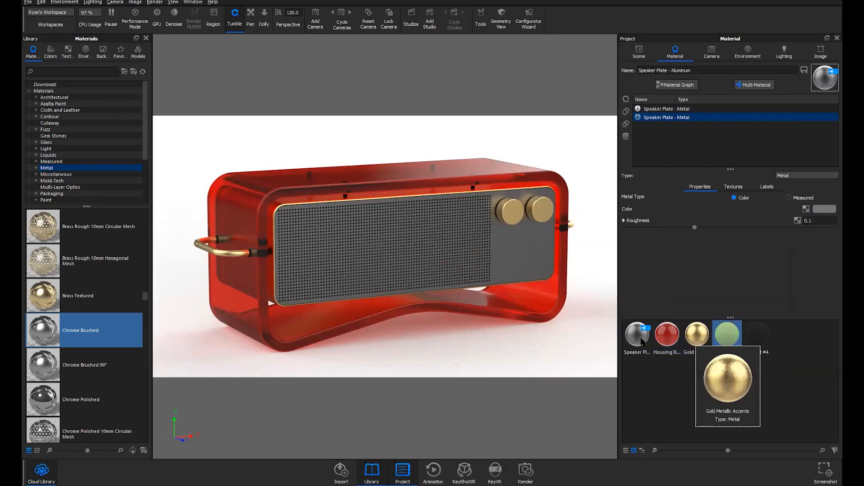
{"action": "left_click", "coordinate": [759, 338]}
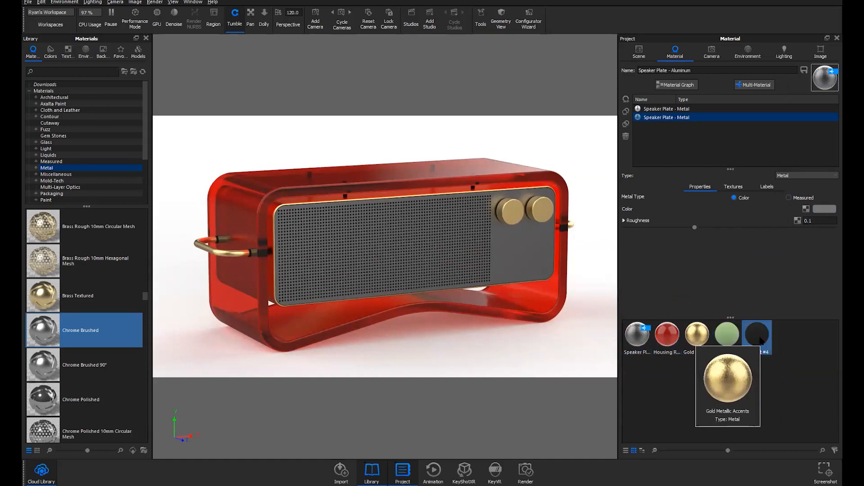
{"action": "left_click", "coordinate": [697, 336]}
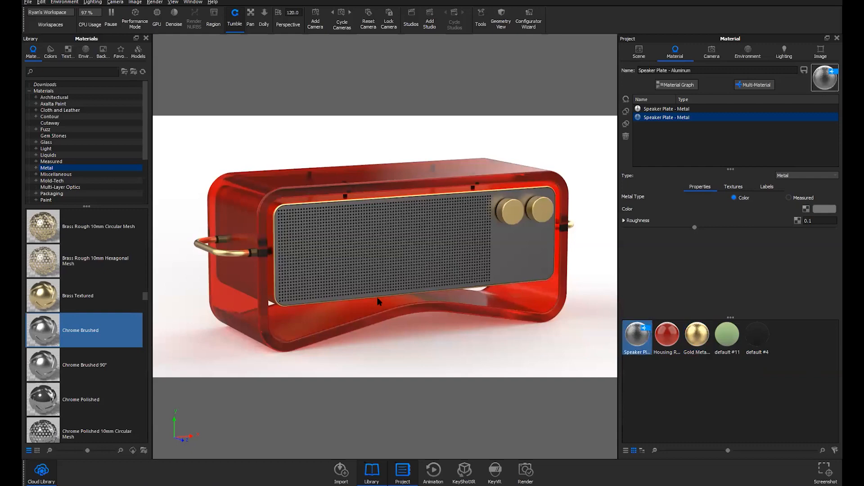
{"action": "left_click_drag", "start_coordinate": [378, 302], "coordinate": [393, 285]}
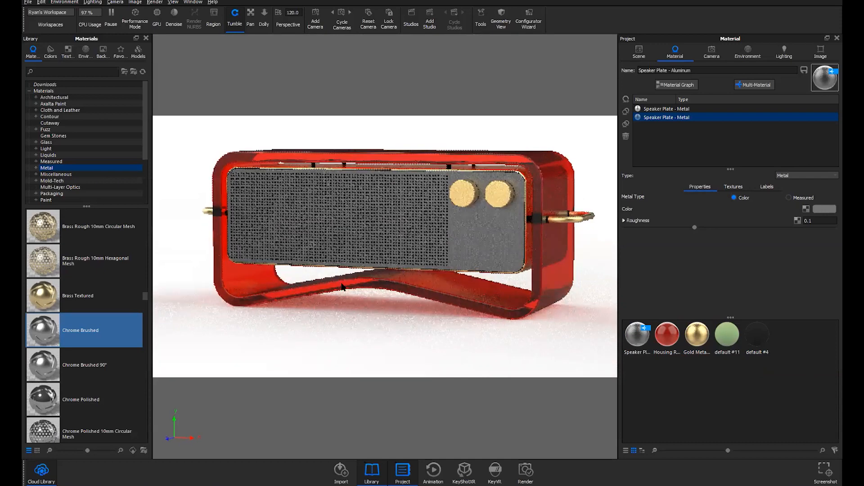
{"action": "left_click_drag", "start_coordinate": [345, 288], "coordinate": [430, 284]}
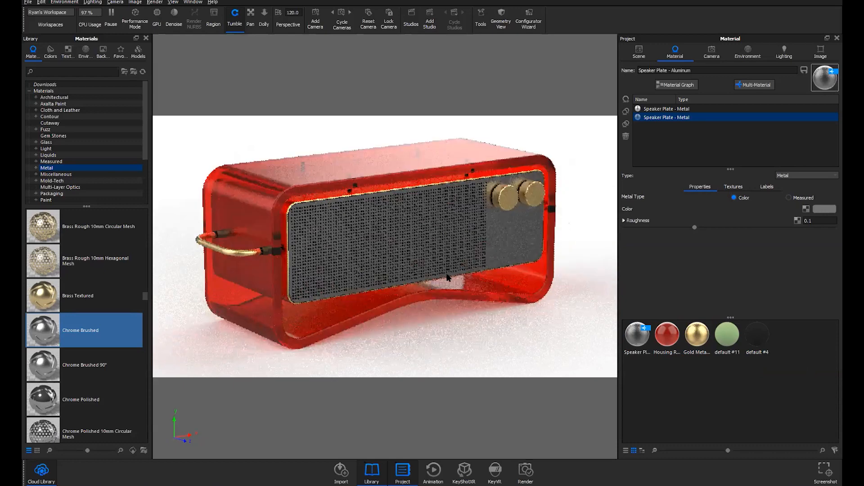
Step: Add a Multi-Material render job with both Speaker Plate - Aluminum sub-materials to the render queue, keeping the current unsaved camera view
{"action": "left_click", "coordinate": [527, 473]}
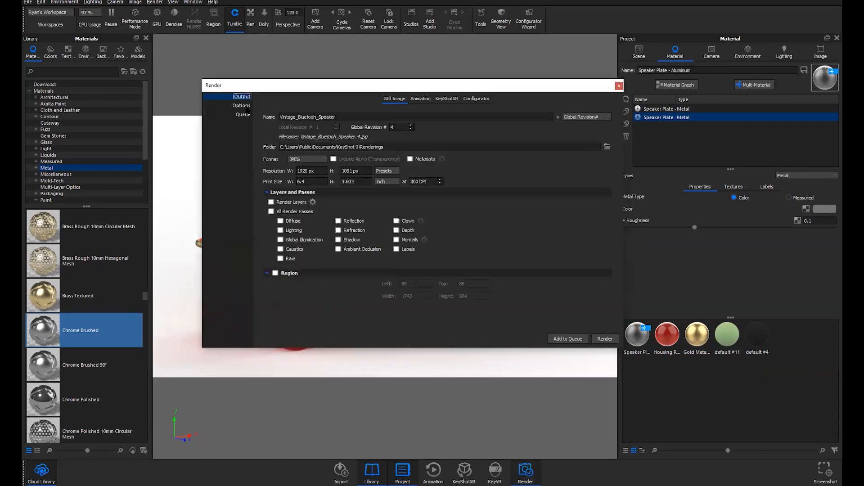
{"action": "left_click", "coordinate": [243, 114]}
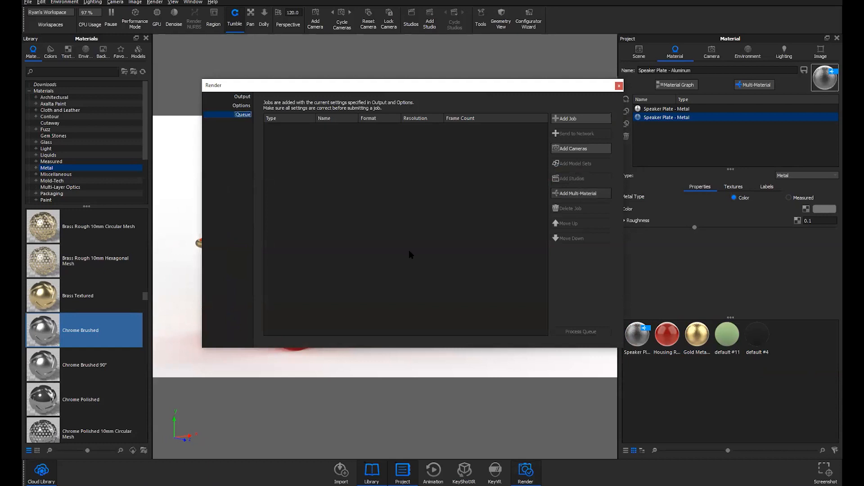
{"action": "left_click", "coordinate": [369, 187]}
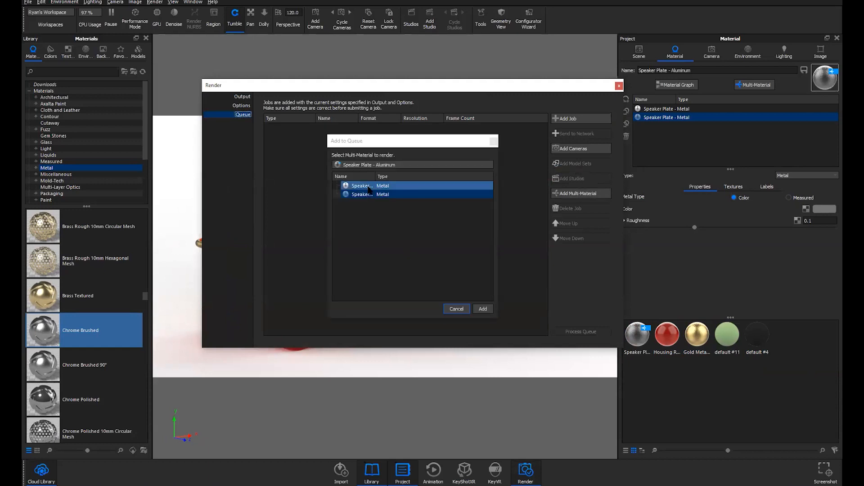
{"action": "left_click", "coordinate": [410, 194]}
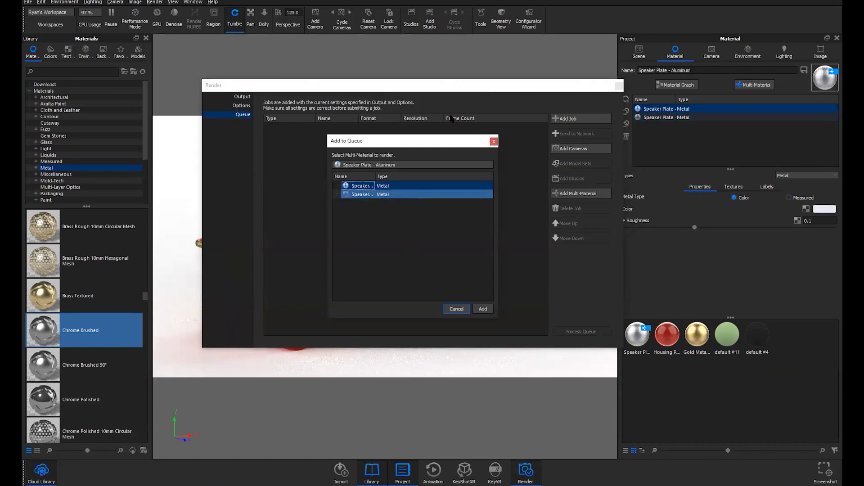
{"action": "left_click_drag", "start_coordinate": [453, 138], "coordinate": [461, 122]}
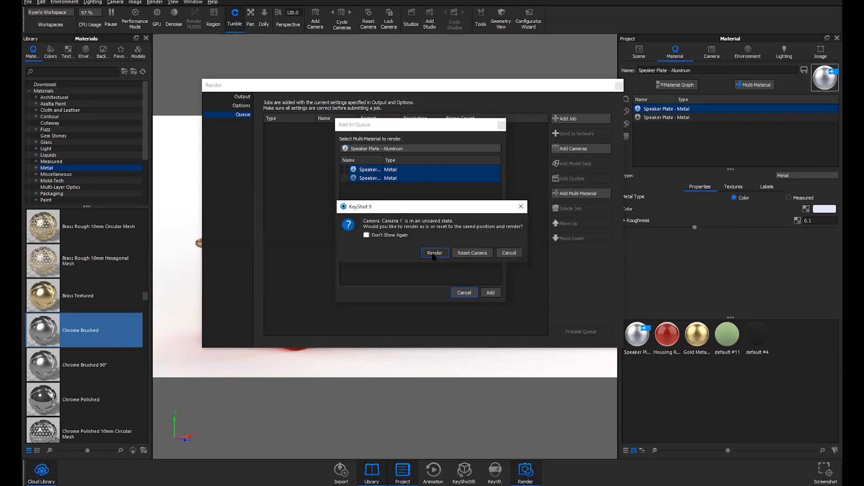
{"action": "left_click", "coordinate": [433, 254]}
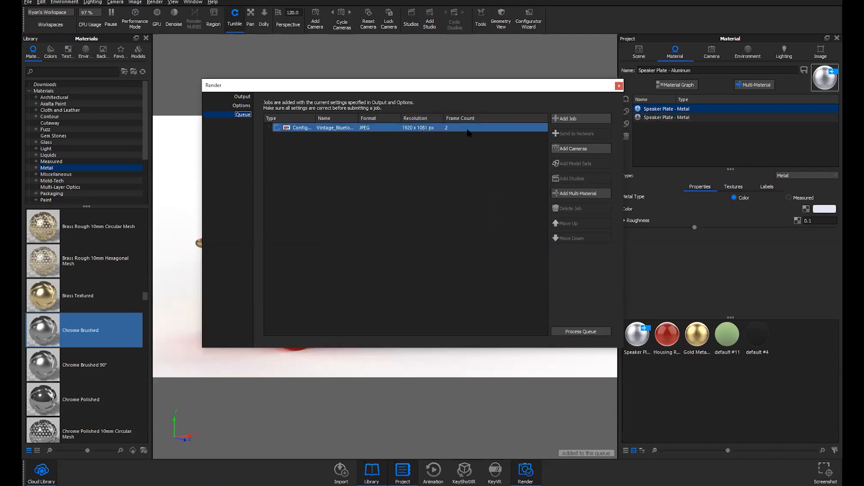
{"action": "left_click", "coordinate": [617, 86]}
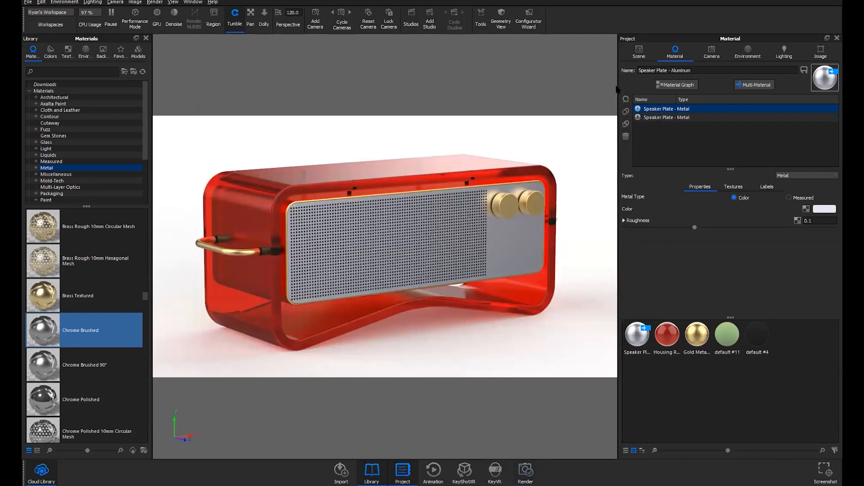
Step: Remove the perforated front plate from the speaker and apply the red housing material to the left knob
{"action": "left_click_drag", "start_coordinate": [447, 216], "coordinate": [430, 230]}
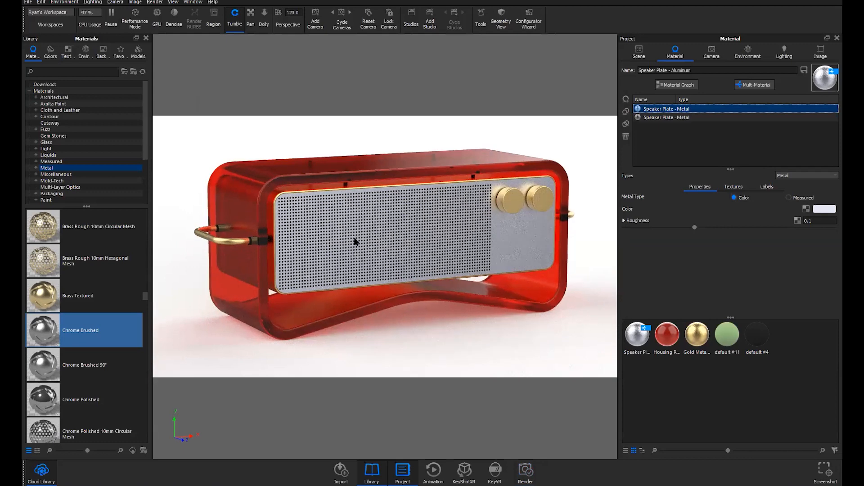
{"action": "left_click_drag", "start_coordinate": [349, 237], "coordinate": [352, 186]}
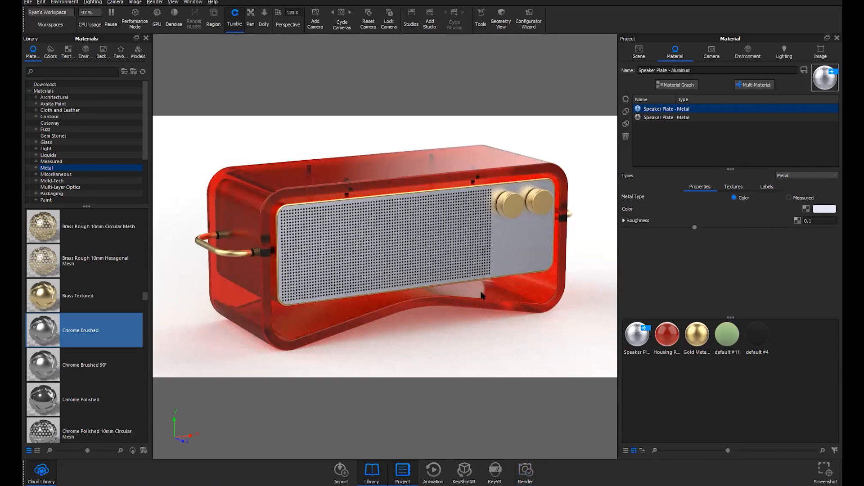
{"action": "left_click_drag", "start_coordinate": [445, 294], "coordinate": [441, 281]}
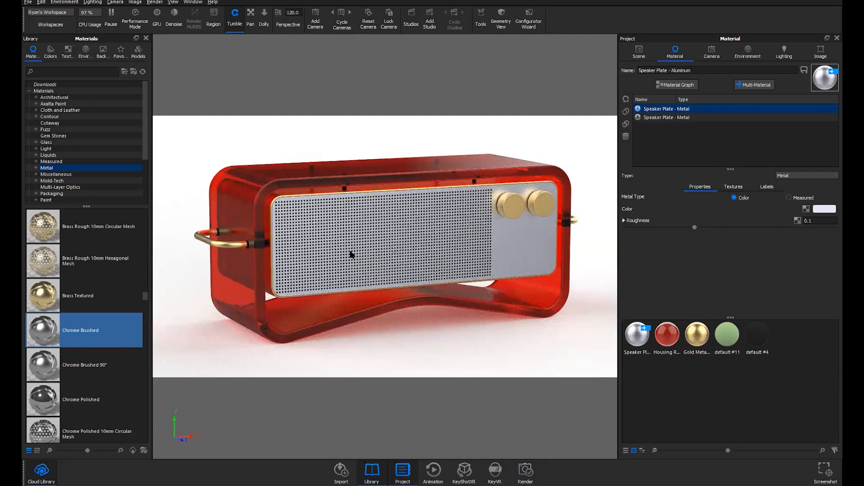
{"action": "key", "text": "ctrl+z"}
{"action": "left_click_drag", "start_coordinate": [391, 285], "coordinate": [398, 243]}
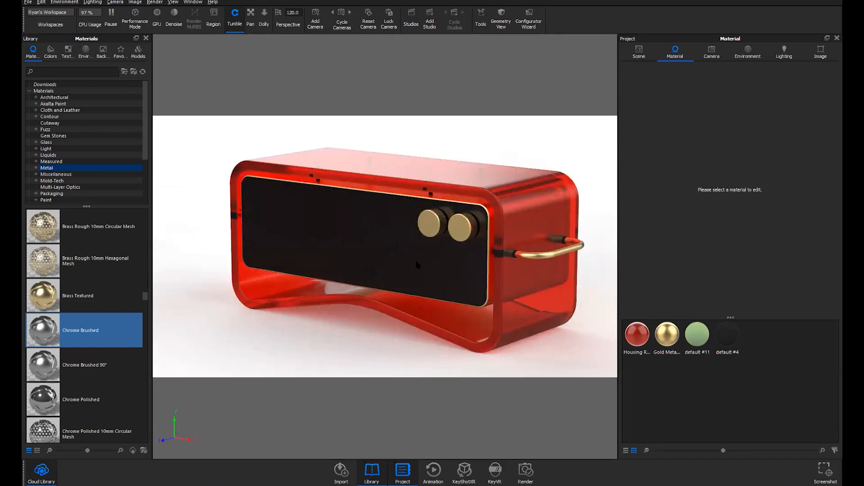
{"action": "left_click_drag", "start_coordinate": [401, 264], "coordinate": [473, 225]}
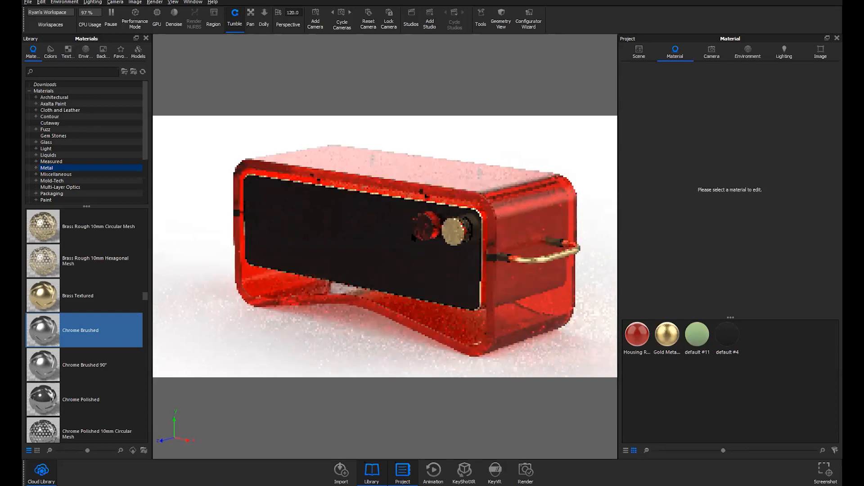
Step: Set the Housing Red material's specular transmission color to blue #1FA8E8
{"action": "double_click", "coordinate": [526, 208]}
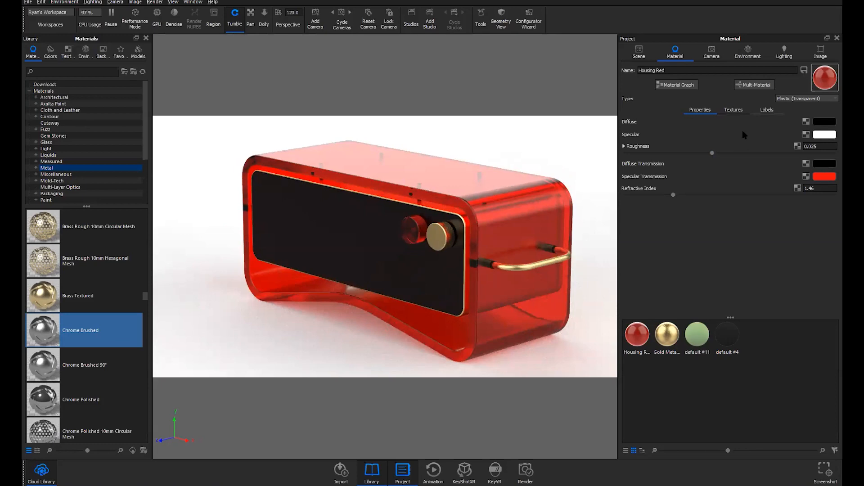
{"action": "left_click", "coordinate": [824, 176]}
{"action": "left_click", "coordinate": [781, 151]}
{"action": "left_click", "coordinate": [771, 124]}
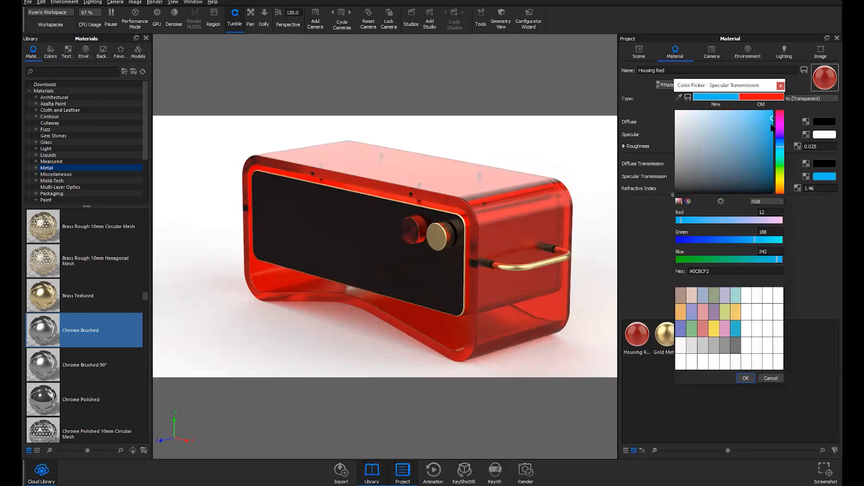
{"action": "left_click_drag", "start_coordinate": [403, 283], "coordinate": [447, 280]}
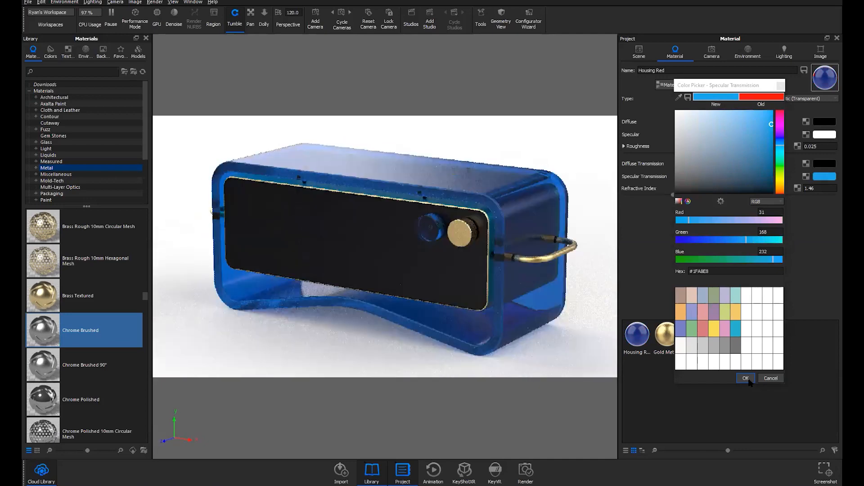
{"action": "key", "text": "Return"}
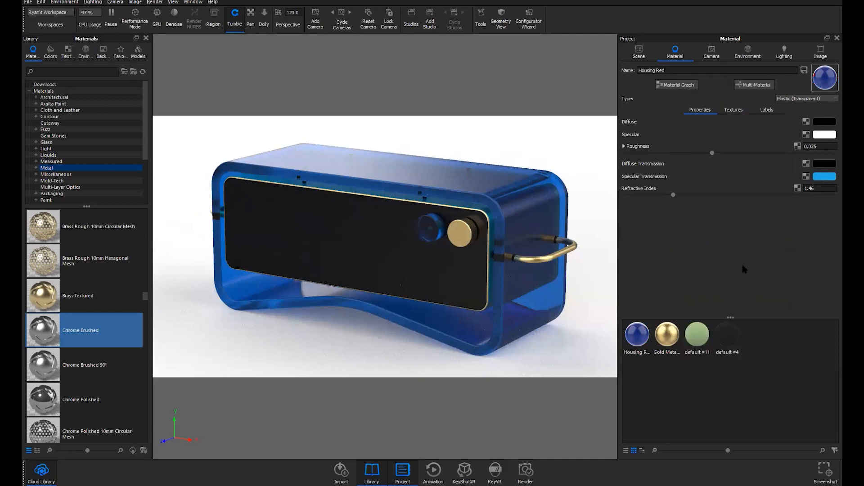
Step: Undo the blue housing color, the red knob material and the removal of the front plate
{"action": "key", "text": "ctrl+z"}
{"action": "key", "text": "ctrl+z"}
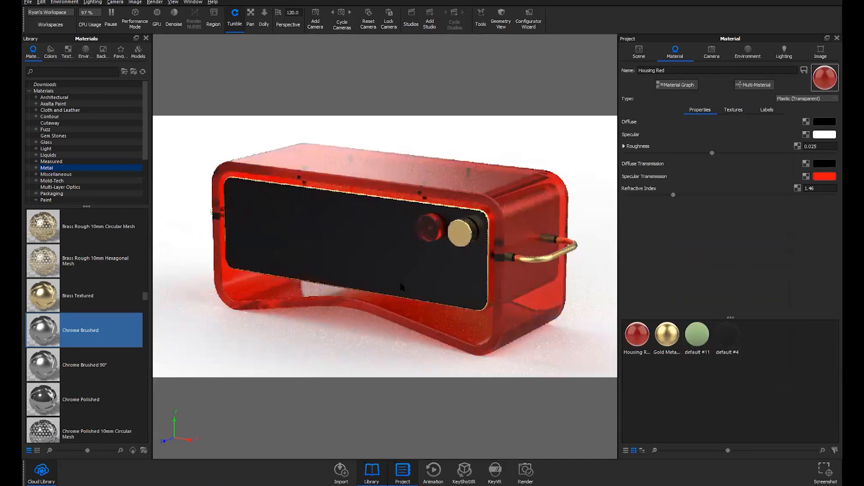
{"action": "key", "text": "ctrl+z"}
{"action": "key", "text": "ctrl+z"}
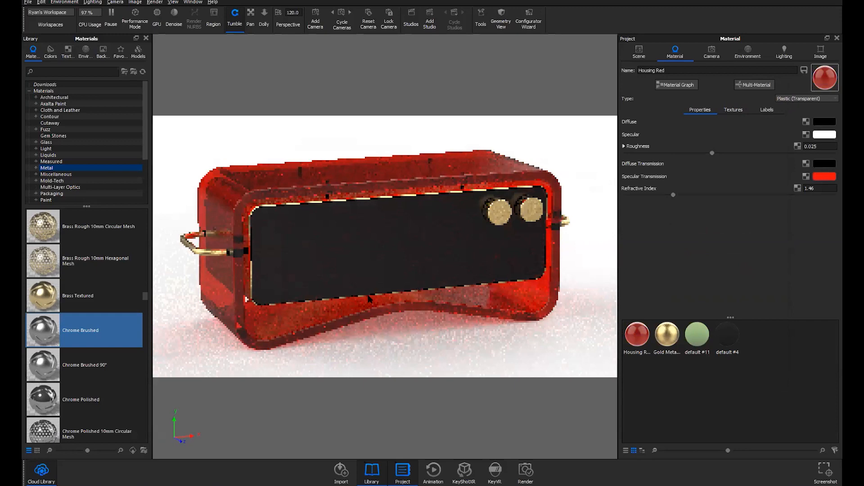
{"action": "key", "text": "ctrl+z"}
{"action": "key", "text": "ctrl+z"}
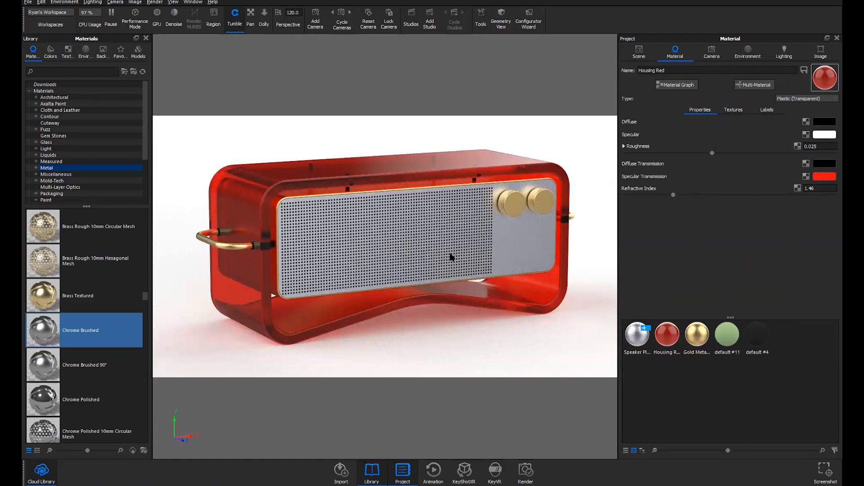
{"action": "middle_click_drag", "start_coordinate": [451, 257], "coordinate": [449, 256]}
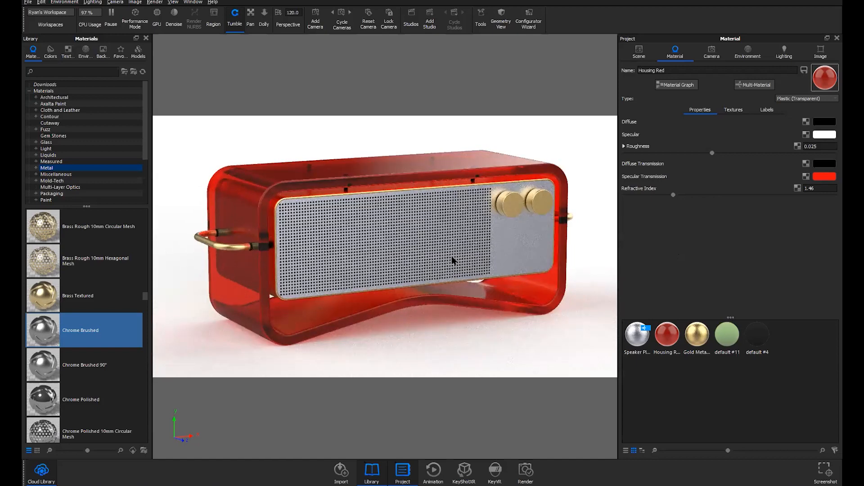
{"action": "left_click", "coordinate": [452, 257]}
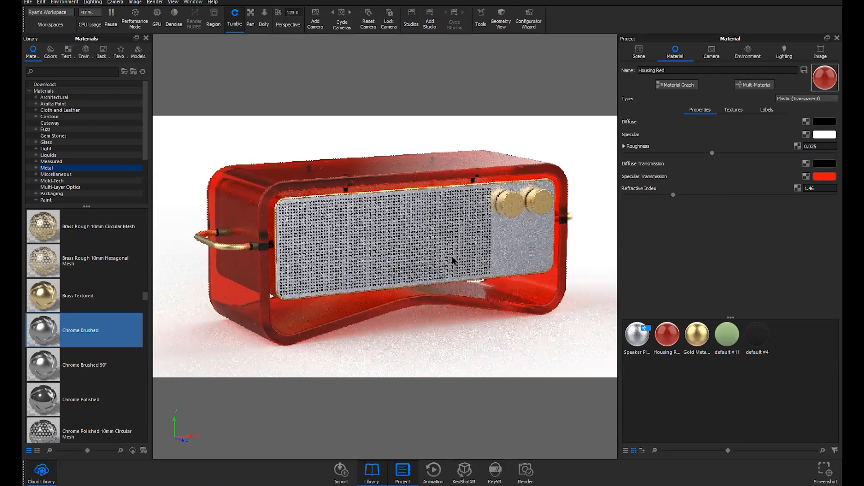
{"action": "scroll", "coordinate": [452, 261], "scroll_direction": "down", "scroll_amount": 2}
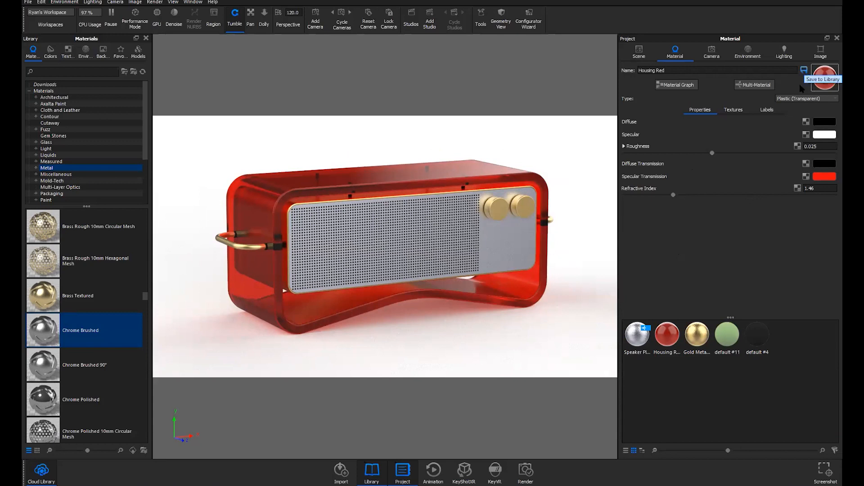
Step: Try to save the Housing Red material to the Materials Essentials - Custom Materials library folder, declining to overwrite the existing one
{"action": "left_click", "coordinate": [805, 71]}
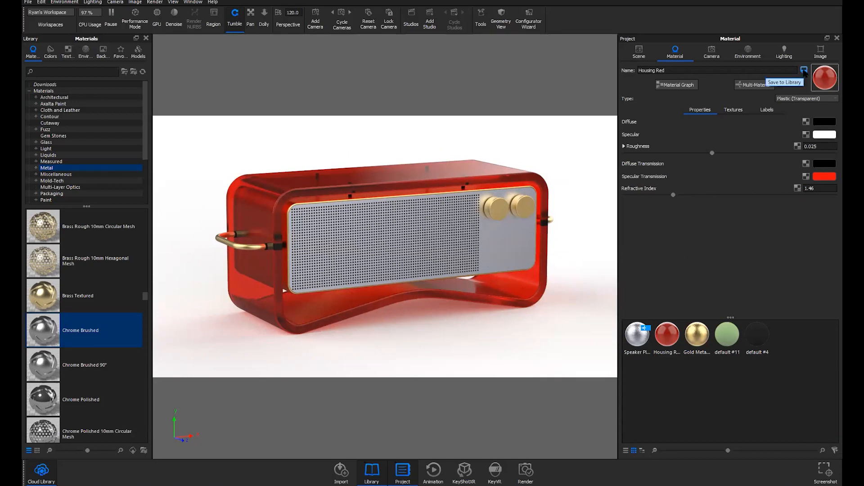
{"action": "left_click", "coordinate": [805, 72]}
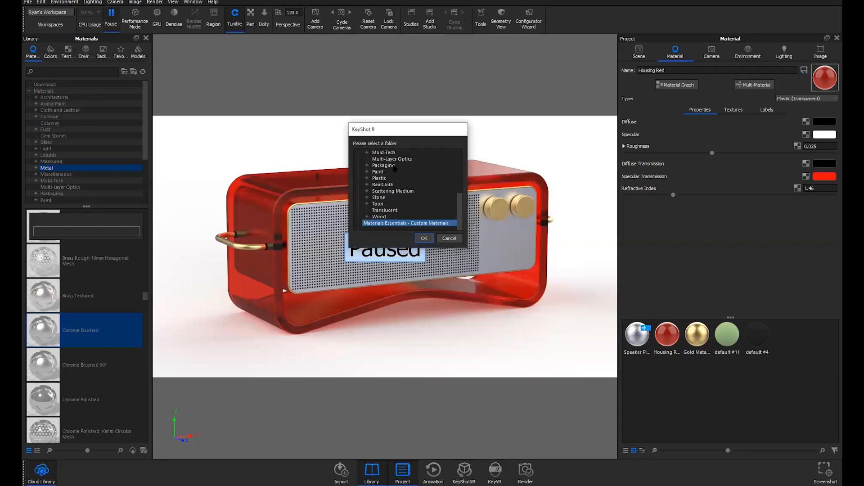
{"action": "scroll", "coordinate": [392, 166], "scroll_direction": "up", "scroll_amount": 6}
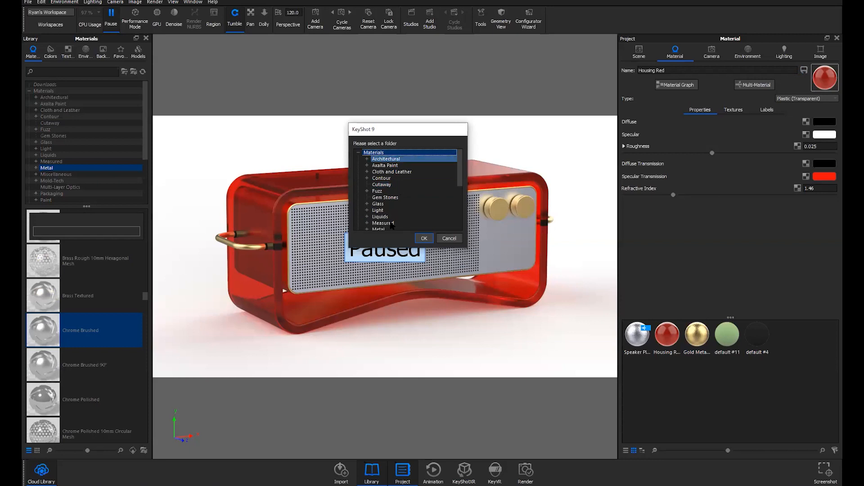
{"action": "scroll", "coordinate": [393, 225], "scroll_direction": "down", "scroll_amount": 6}
{"action": "left_click", "coordinate": [407, 224]}
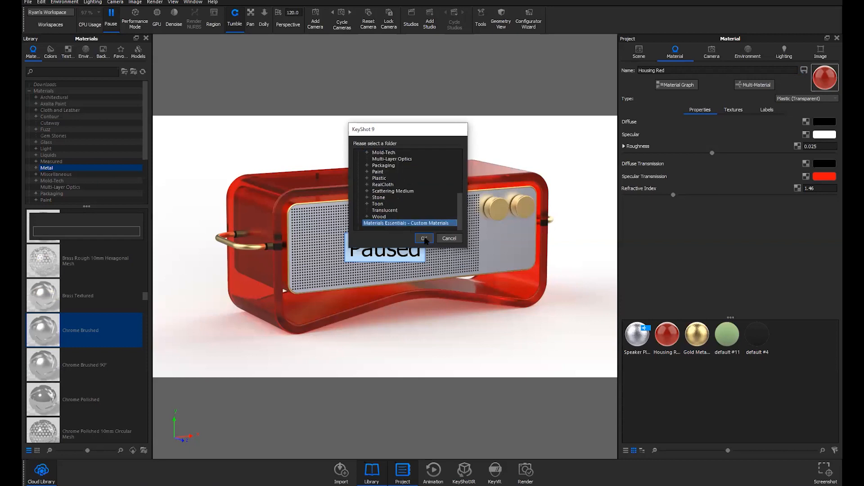
{"action": "left_click", "coordinate": [424, 238]}
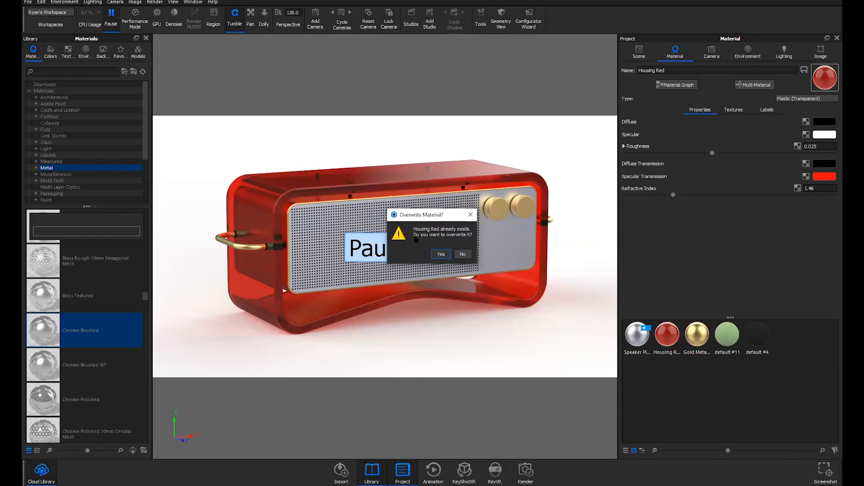
{"action": "left_click", "coordinate": [463, 255]}
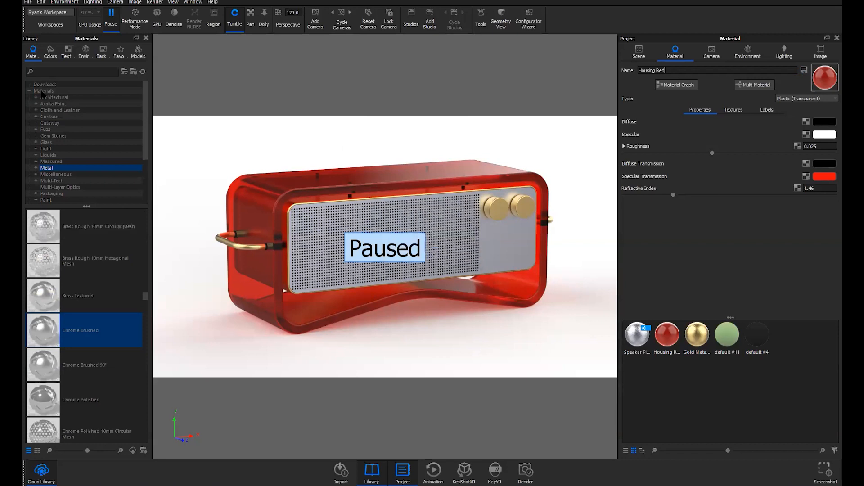
Step: Look through the saved materials in the shared Materials Essentials - Custom Materials library folder
{"action": "left_click", "coordinate": [43, 91]}
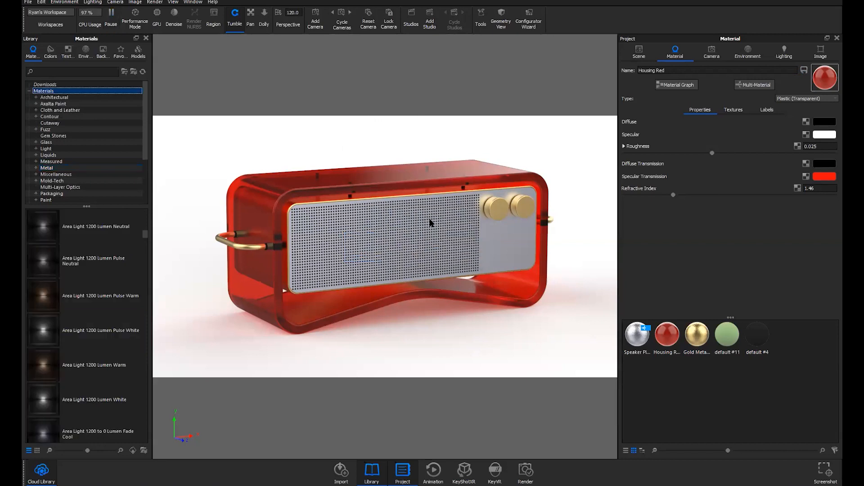
{"action": "scroll", "coordinate": [66, 197], "scroll_direction": "down", "scroll_amount": 4}
{"action": "left_click", "coordinate": [67, 197]}
{"action": "left_click", "coordinate": [70, 330]}
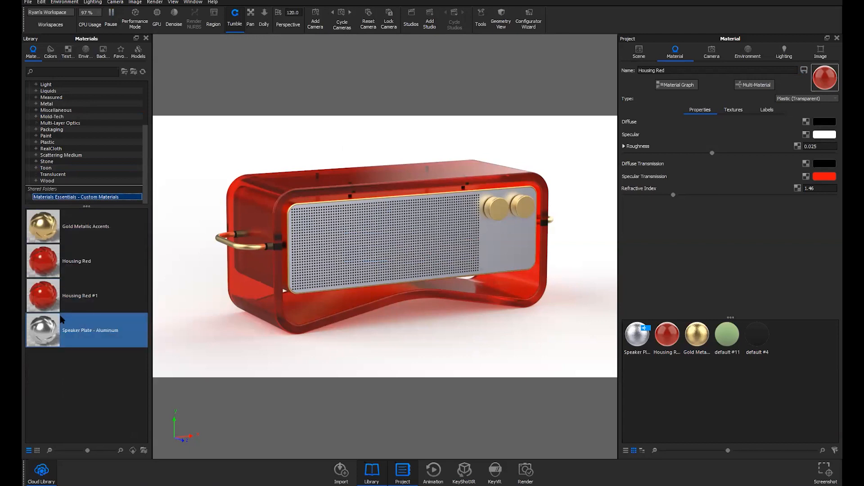
Step: Review the configured Materials resource folders in the Preferences, then leave without saving changes
{"action": "left_click", "coordinate": [43, 3]}
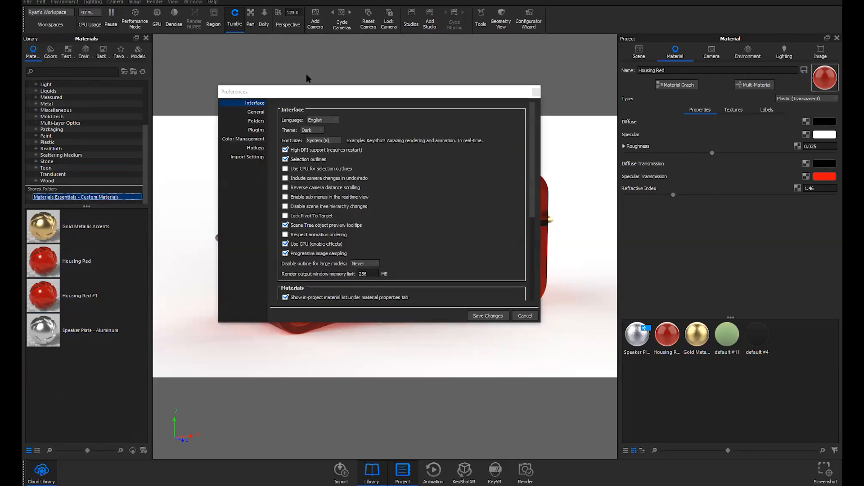
{"action": "left_click", "coordinate": [255, 107]}
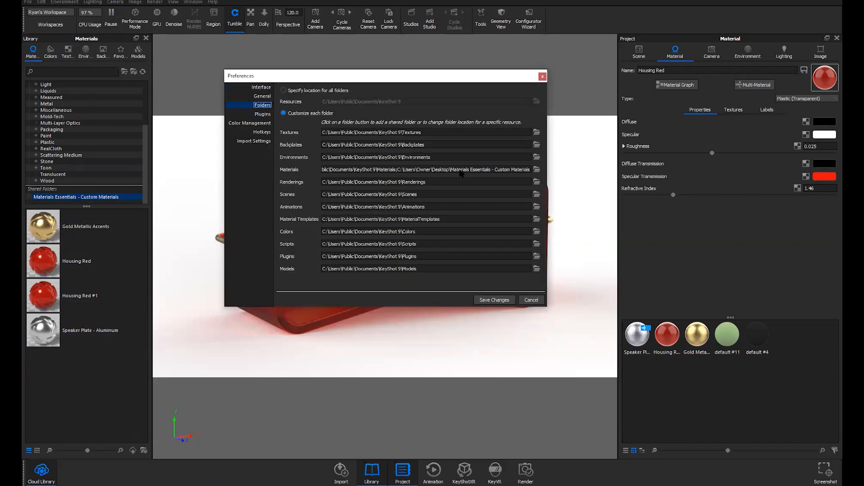
{"action": "left_click", "coordinate": [537, 169]}
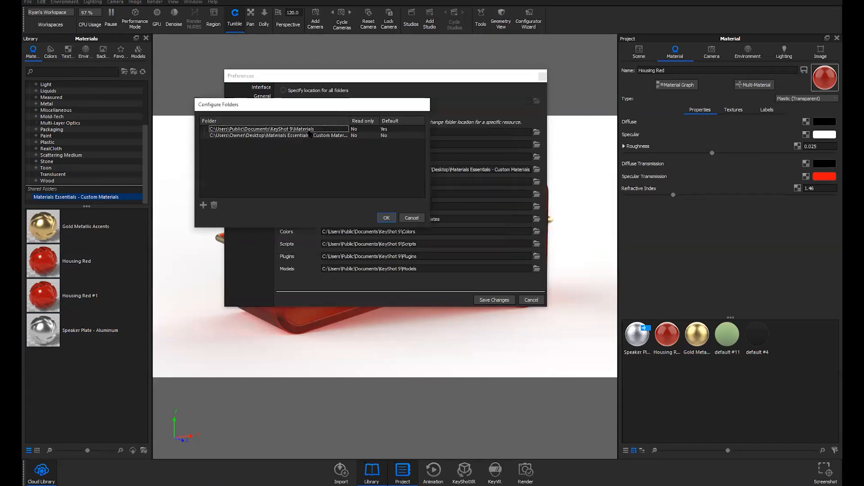
{"action": "left_click", "coordinate": [312, 128]}
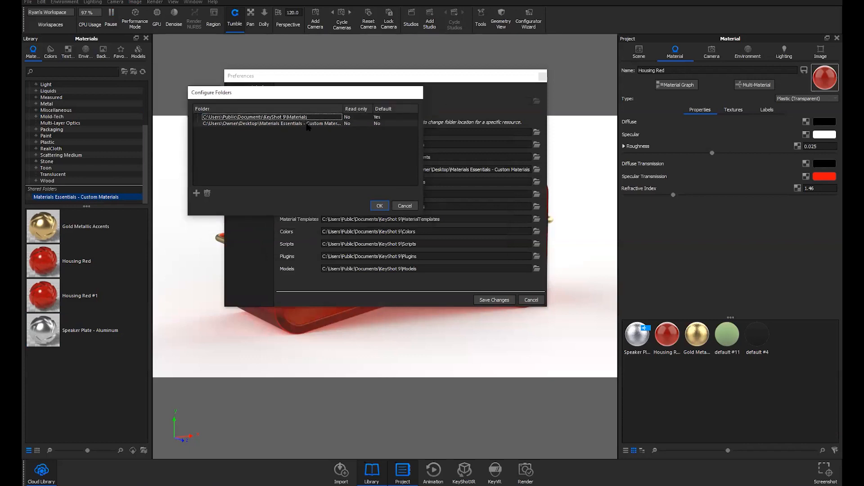
{"action": "left_click", "coordinate": [309, 125]}
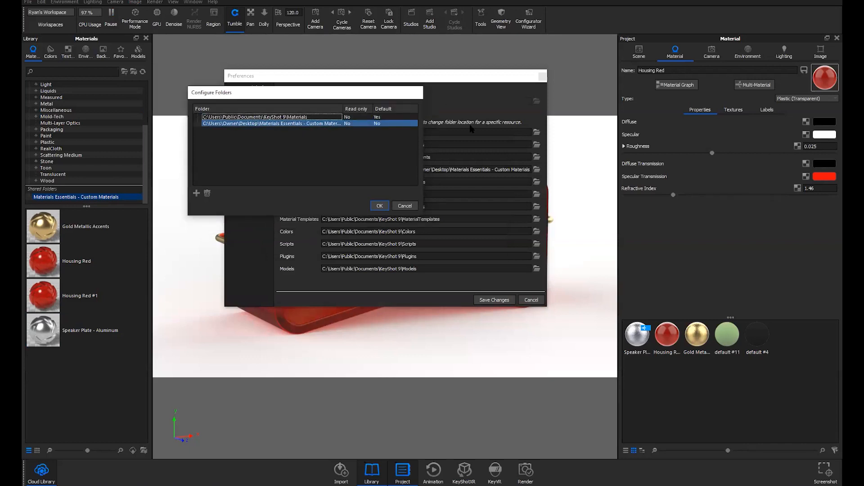
{"action": "key", "text": "Escape"}
{"action": "key", "text": "Escape"}
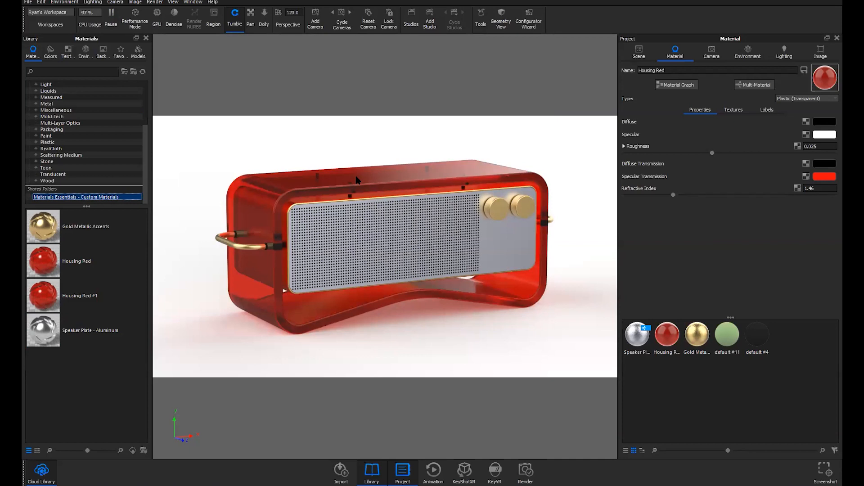
Step: Hide the speaker model and add a Rounded Cube from the Geometry models library, accepting its default placement
{"action": "left_click", "coordinate": [141, 54]}
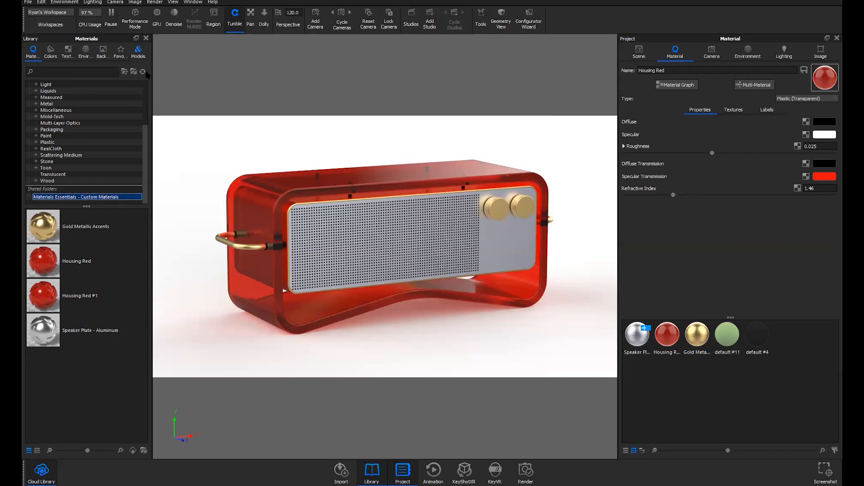
{"action": "left_click", "coordinate": [646, 55]}
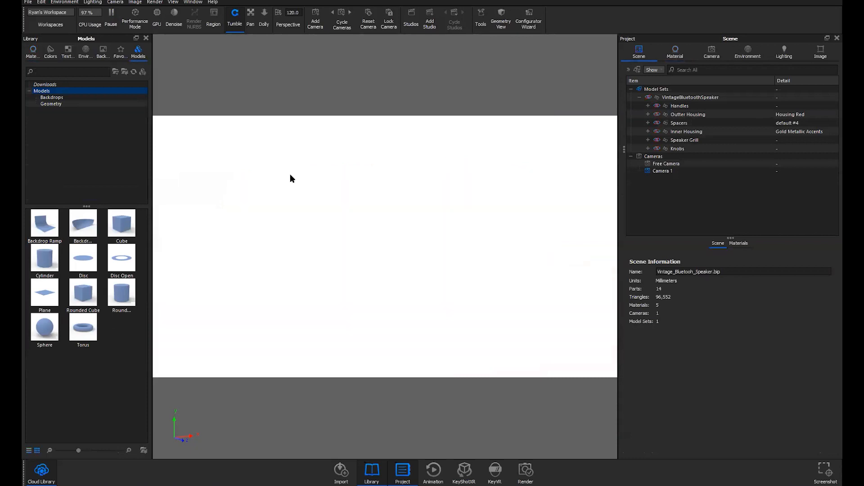
{"action": "left_click", "coordinate": [46, 91]}
{"action": "left_click", "coordinate": [54, 98]}
{"action": "left_click", "coordinate": [51, 104]}
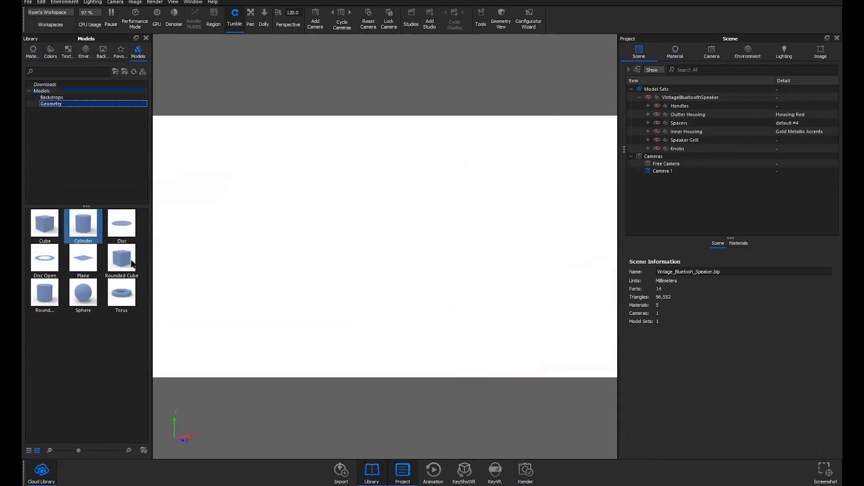
{"action": "left_click_drag", "start_coordinate": [122, 259], "coordinate": [564, 191]}
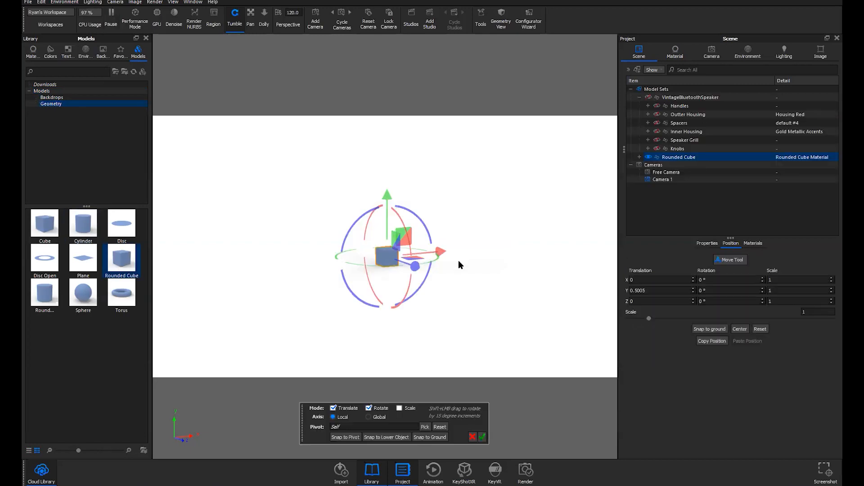
{"action": "left_click", "coordinate": [482, 437]}
Step: Add a Fuzz geometry node to the rounded cube's material graph, connect it to the material's Geometry input and execute the geometry nodes
{"action": "scroll", "coordinate": [450, 298], "scroll_direction": "up", "scroll_amount": 5}
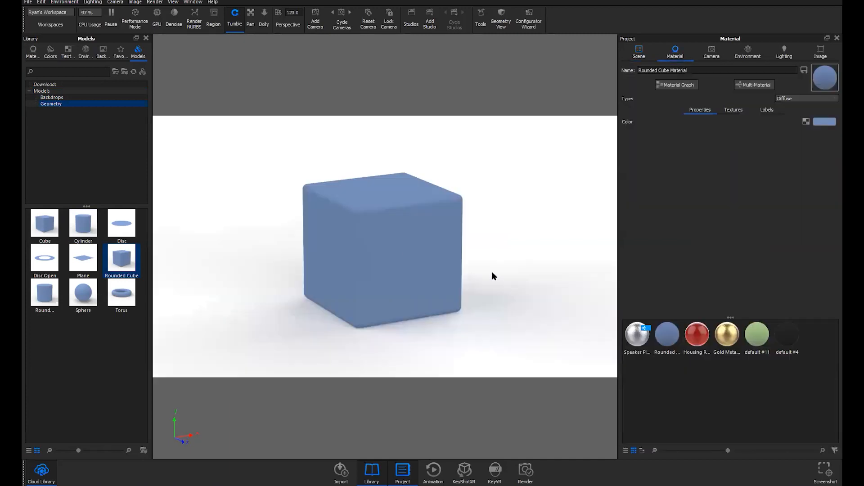
{"action": "scroll", "coordinate": [492, 273], "scroll_direction": "down", "scroll_amount": 1}
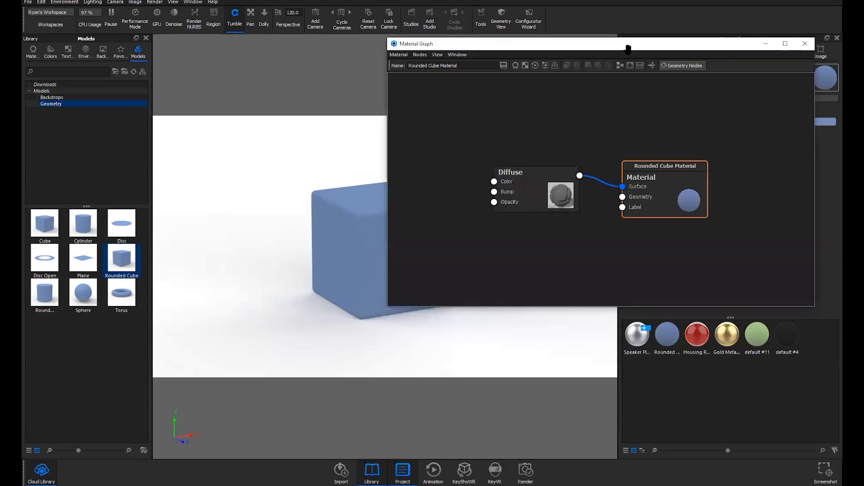
{"action": "left_click_drag", "start_coordinate": [626, 46], "coordinate": [617, 27]}
{"action": "left_click_drag", "start_coordinate": [527, 160], "coordinate": [509, 98]}
{"action": "right_click", "coordinate": [552, 265]}
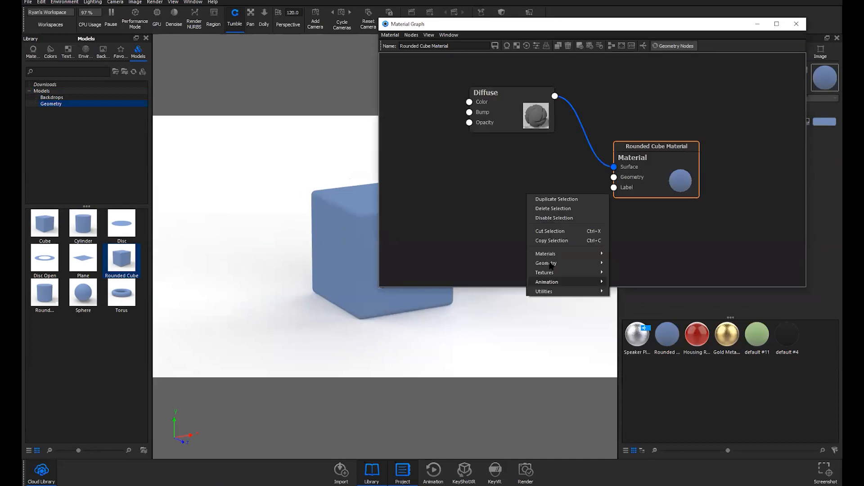
{"action": "mouse_move", "coordinate": [568, 263]}
{"action": "left_click", "coordinate": [630, 291]}
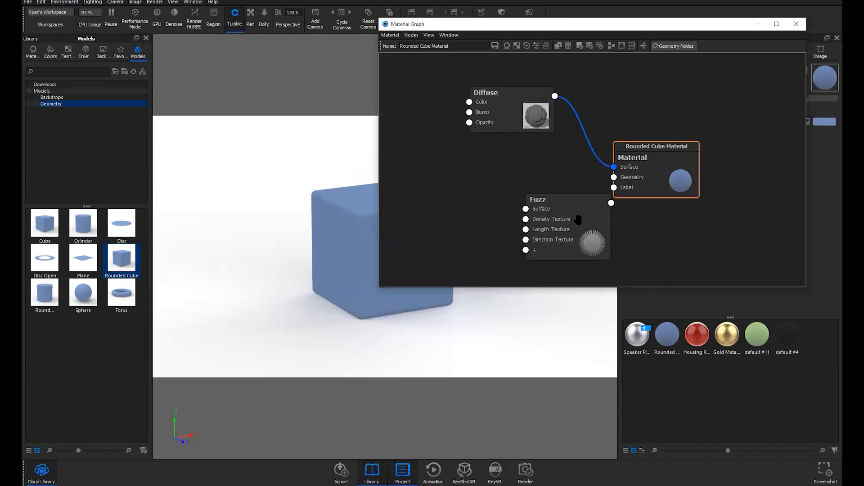
{"action": "left_click_drag", "start_coordinate": [579, 198], "coordinate": [546, 185]}
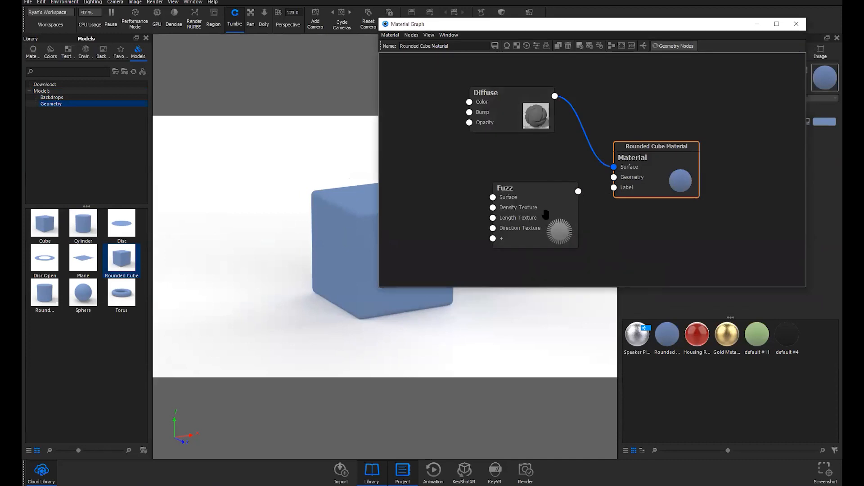
{"action": "left_click", "coordinate": [673, 46]}
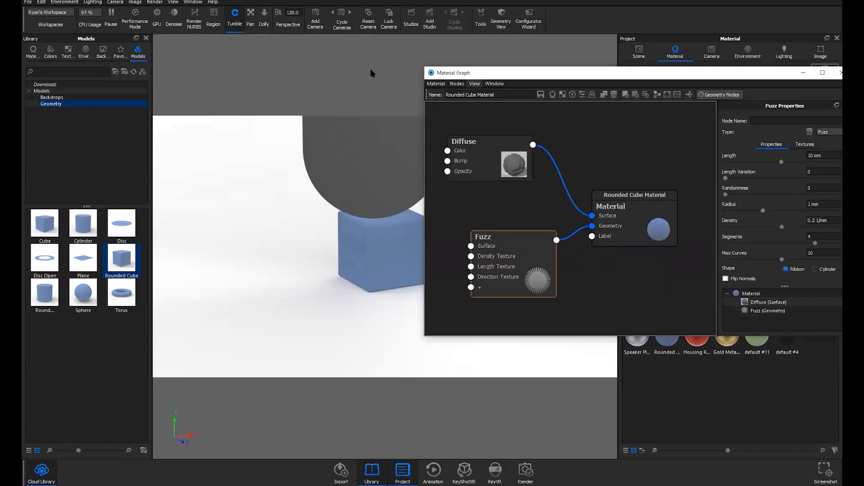
Step: Set the fuzz length to 0.3 mm, the length variation to 0.915 and the randomness to 0.42, with the library hidden
{"action": "left_click", "coordinate": [146, 38]}
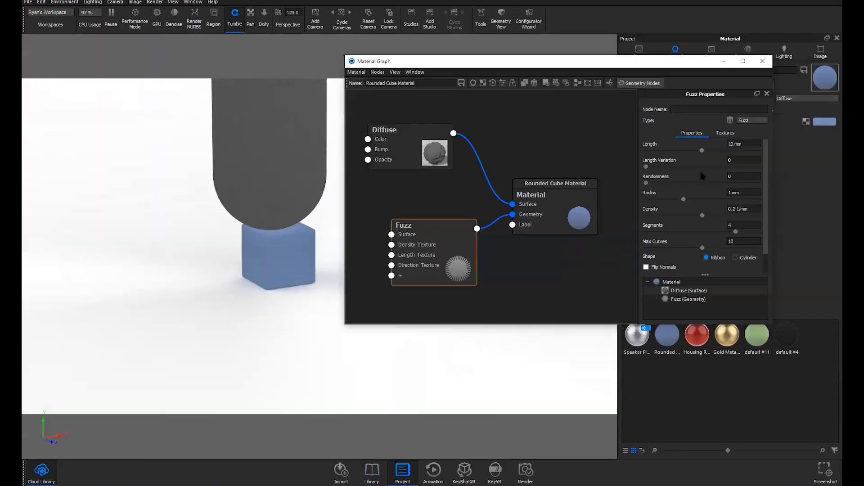
{"action": "left_click_drag", "start_coordinate": [703, 152], "coordinate": [649, 153]}
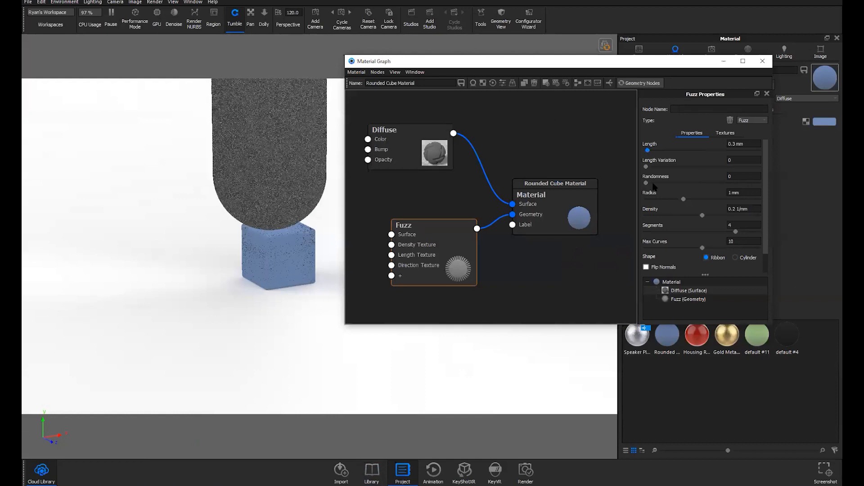
{"action": "left_click_drag", "start_coordinate": [647, 167], "coordinate": [667, 167]}
Step: Set the fuzz density to 20 1/mm and the radius to 0.012 mm
{"action": "left_click", "coordinate": [736, 209]}
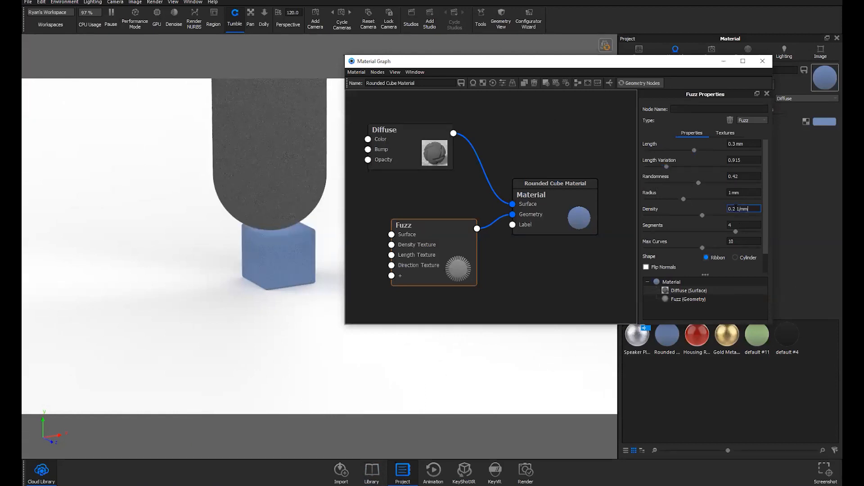
{"action": "left_click", "coordinate": [735, 208]}
{"action": "key", "text": "BackSpace"}
{"action": "key", "text": "BackSpace"}
{"action": "key", "text": "BackSpace"}
{"action": "type", "text": "20"}
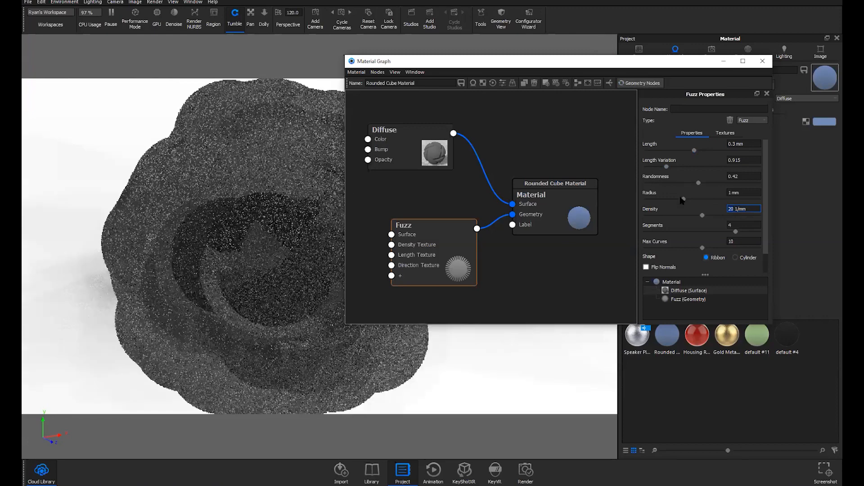
{"action": "left_click_drag", "start_coordinate": [683, 200], "coordinate": [645, 200]}
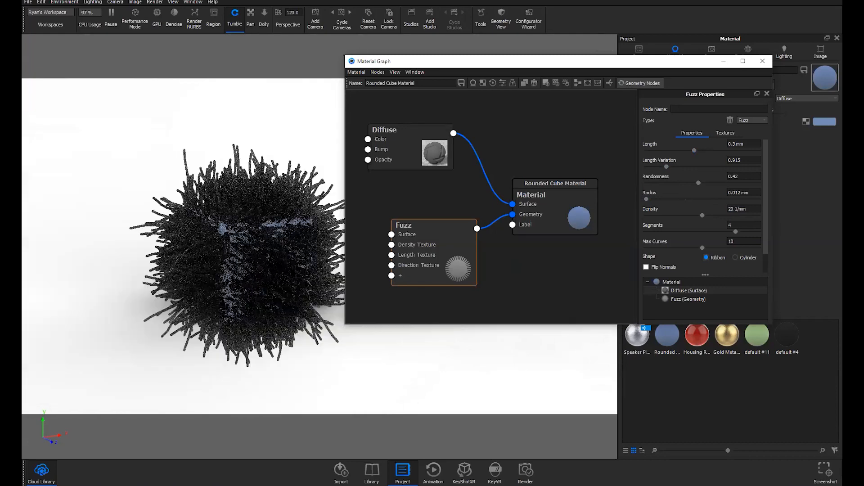
Step: Rearrange the Diffuse, Fuzz and Rounded Cube Material nodes to free space beside their inputs in the graph
{"action": "middle_click_drag", "start_coordinate": [292, 269], "coordinate": [283, 270]}
{"action": "left_click_drag", "start_coordinate": [434, 272], "coordinate": [465, 280]}
{"action": "left_click_drag", "start_coordinate": [536, 211], "coordinate": [554, 206]}
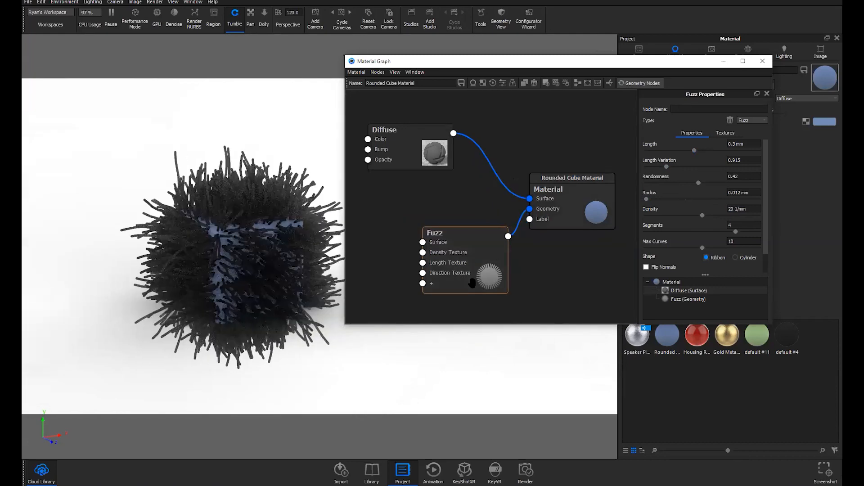
{"action": "left_click_drag", "start_coordinate": [423, 232], "coordinate": [418, 226]}
{"action": "left_click_drag", "start_coordinate": [452, 151], "coordinate": [498, 154]}
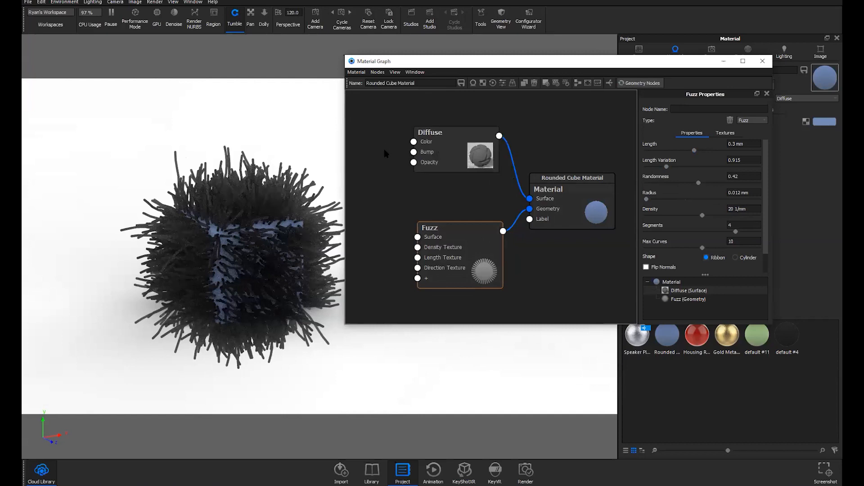
Step: Add a Color Gradient texture node to the material graph in the free space beside the Diffuse and Fuzz nodes
{"action": "right_click", "coordinate": [400, 230]}
{"action": "mouse_move", "coordinate": [407, 229]}
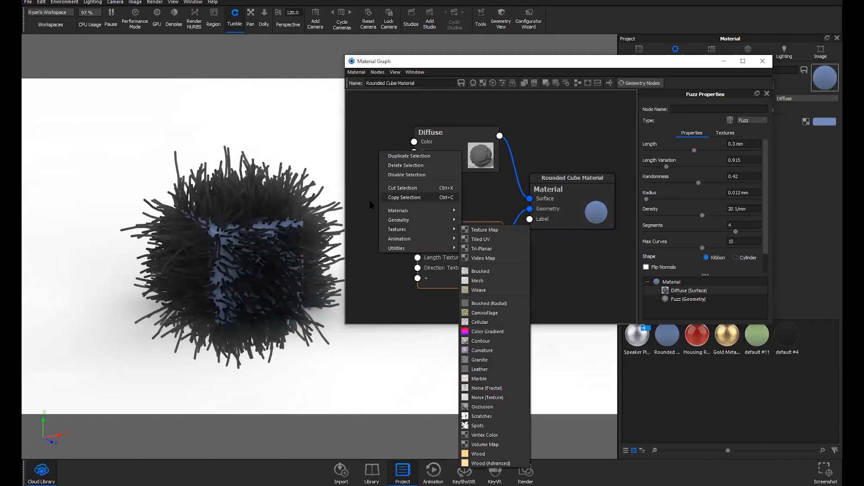
{"action": "left_click", "coordinate": [377, 168]}
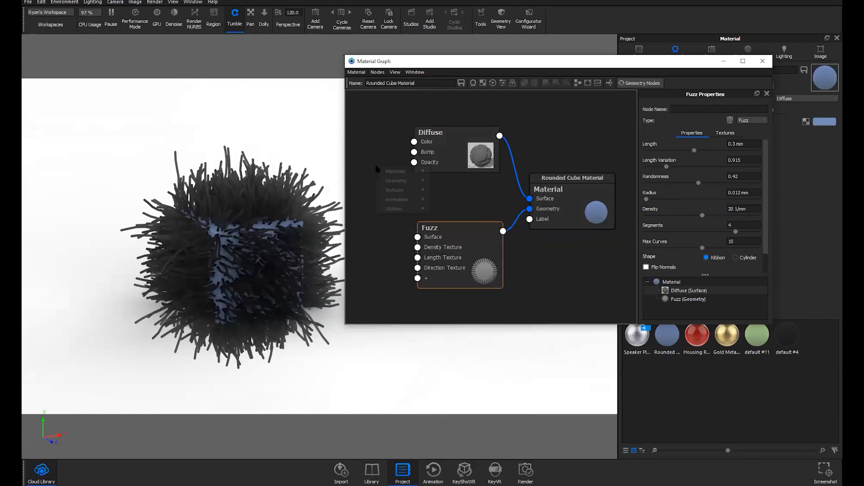
{"action": "right_click", "coordinate": [405, 194]}
{"action": "mouse_move", "coordinate": [410, 190]}
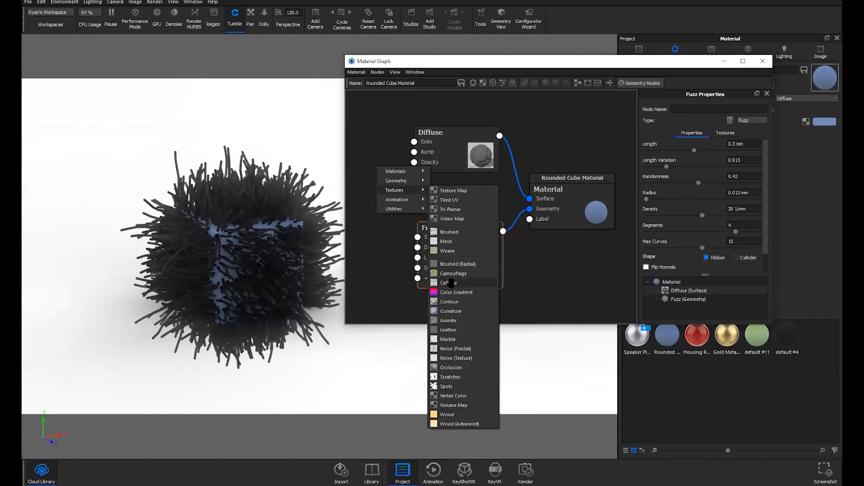
{"action": "left_click", "coordinate": [456, 292]}
{"action": "left_click_drag", "start_coordinate": [393, 209], "coordinate": [358, 219]}
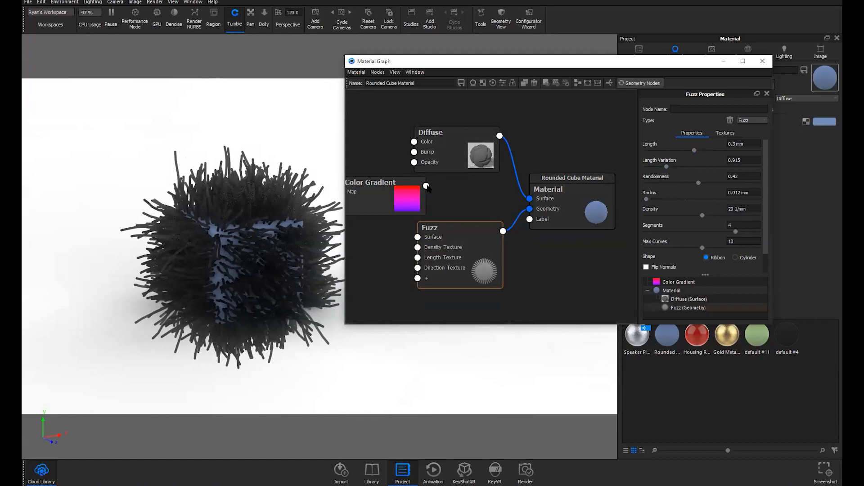
Step: Try the Color Gradient on the Diffuse node's Color input and detach it again
{"action": "left_click_drag", "start_coordinate": [426, 186], "coordinate": [484, 144]}
{"action": "left_click_drag", "start_coordinate": [393, 187], "coordinate": [378, 173]}
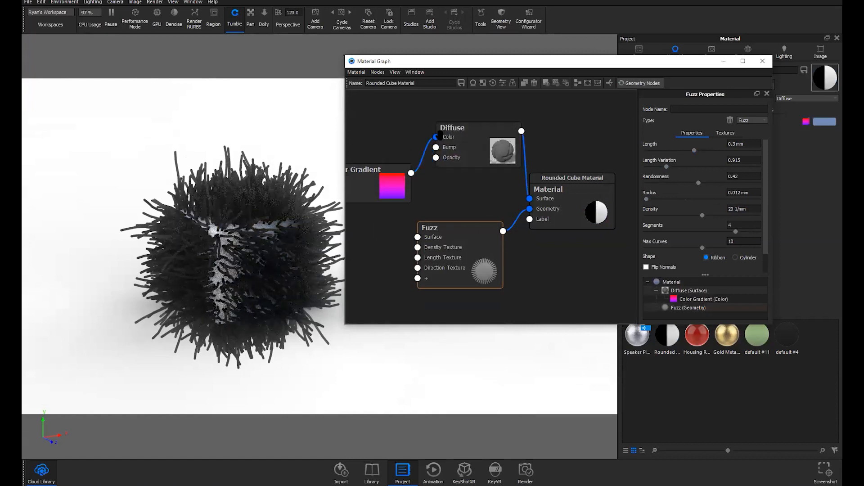
{"action": "left_click_drag", "start_coordinate": [418, 239], "coordinate": [417, 238]}
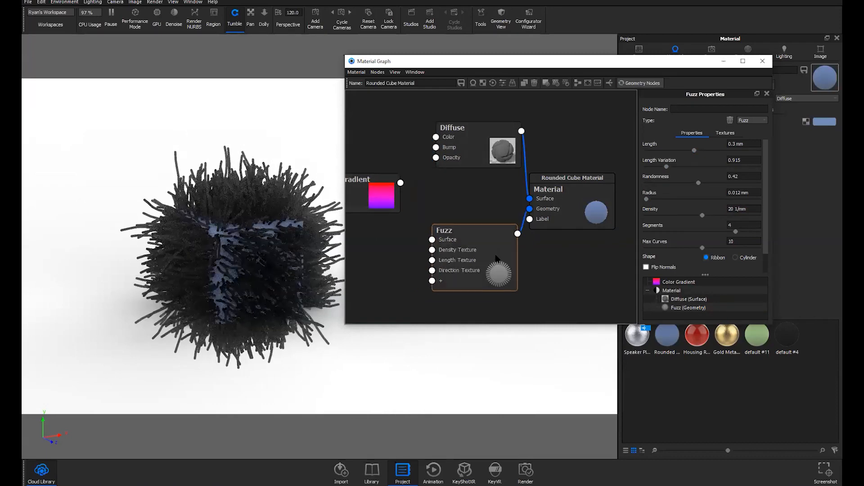
Step: Feed the Fuzz node's Surface input from a new Plastic material node, with the Color Gradient connected to that node's Diffuse input
{"action": "right_click", "coordinate": [417, 296]}
{"action": "mouse_move", "coordinate": [419, 308]}
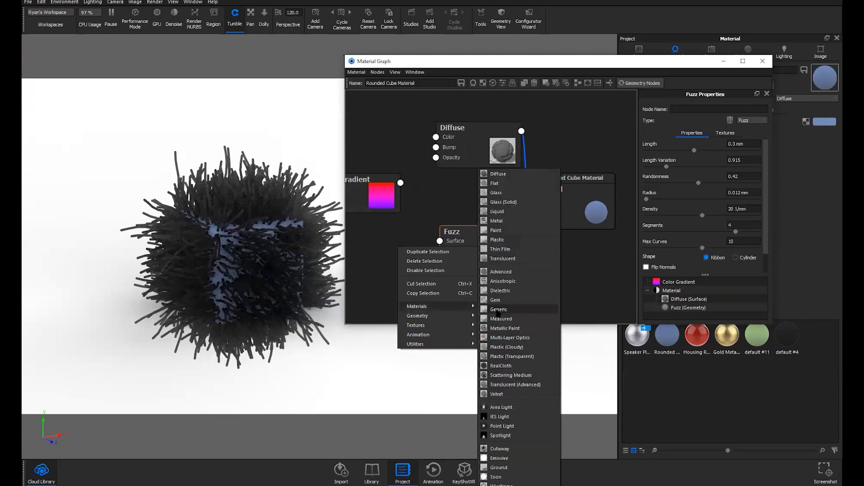
{"action": "left_click", "coordinate": [497, 239]}
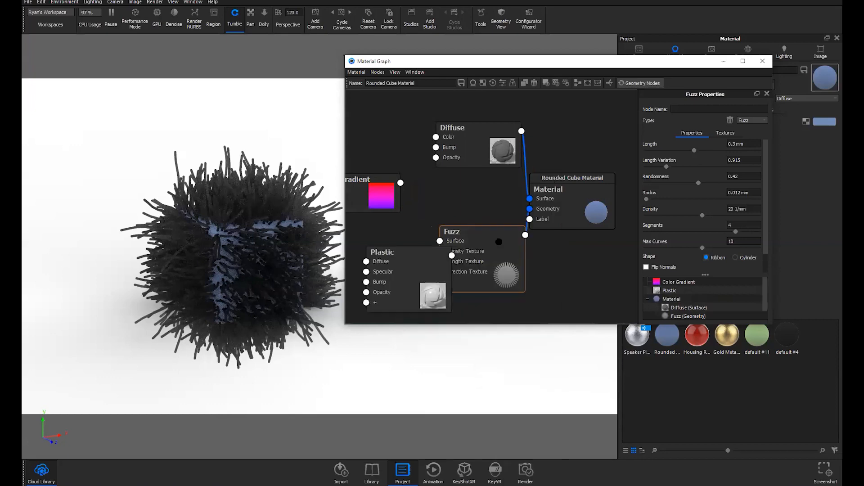
{"action": "left_click_drag", "start_coordinate": [466, 254], "coordinate": [470, 249]}
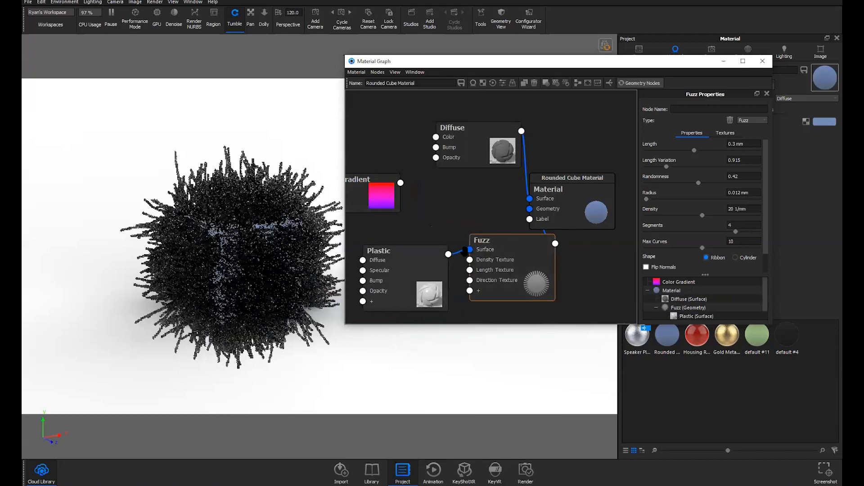
{"action": "left_click_drag", "start_coordinate": [400, 183], "coordinate": [389, 247]}
{"action": "left_click_drag", "start_coordinate": [400, 202], "coordinate": [383, 198]}
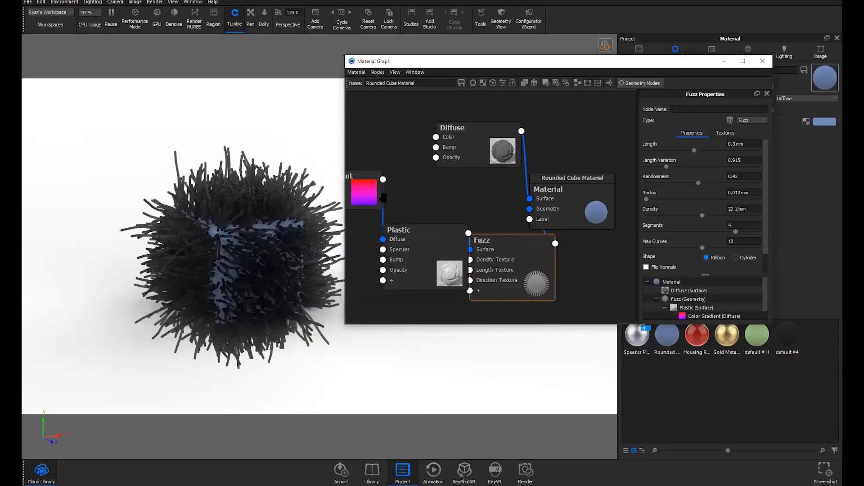
Step: Change the Color Gradient's black stop to bright cyan with its Move Texture tool active, and execute the geometry nodes
{"action": "left_click", "coordinate": [383, 198]}
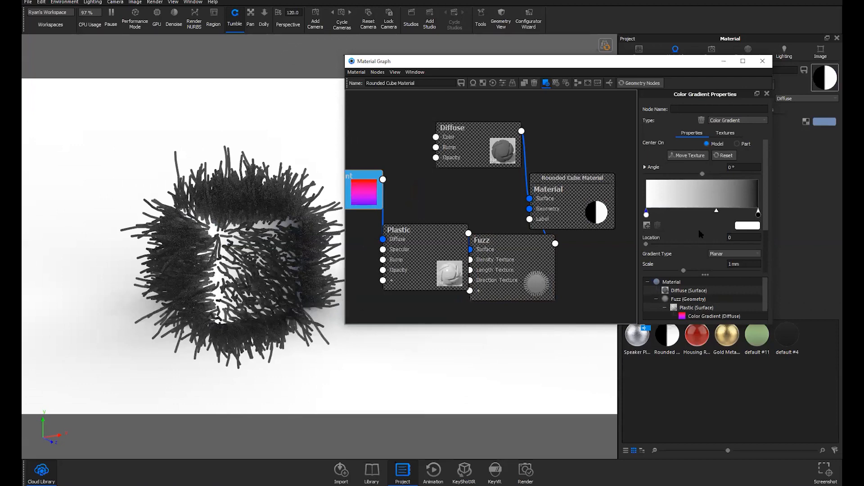
{"action": "left_click", "coordinate": [687, 156]}
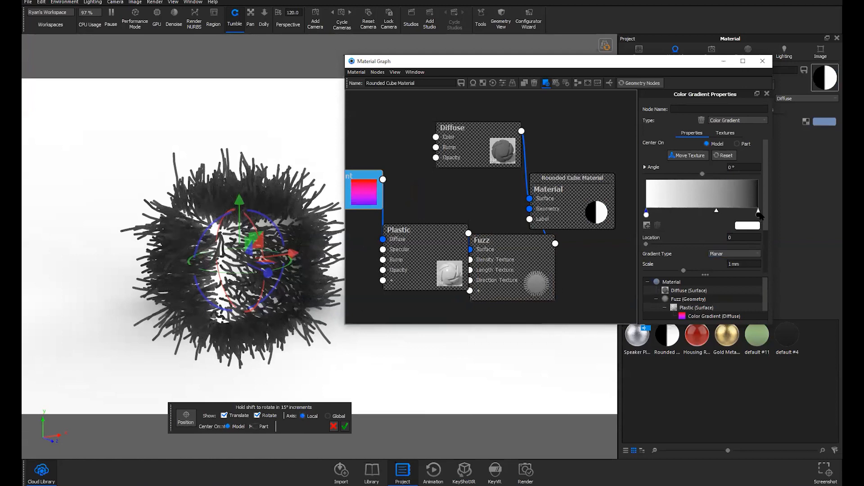
{"action": "left_click", "coordinate": [750, 226]}
{"action": "left_click", "coordinate": [781, 151]}
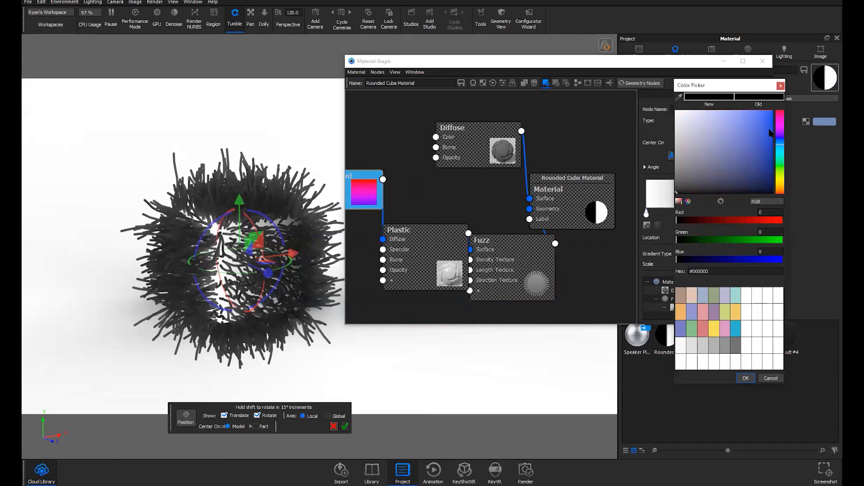
{"action": "left_click", "coordinate": [773, 111]}
{"action": "key", "text": "Return"}
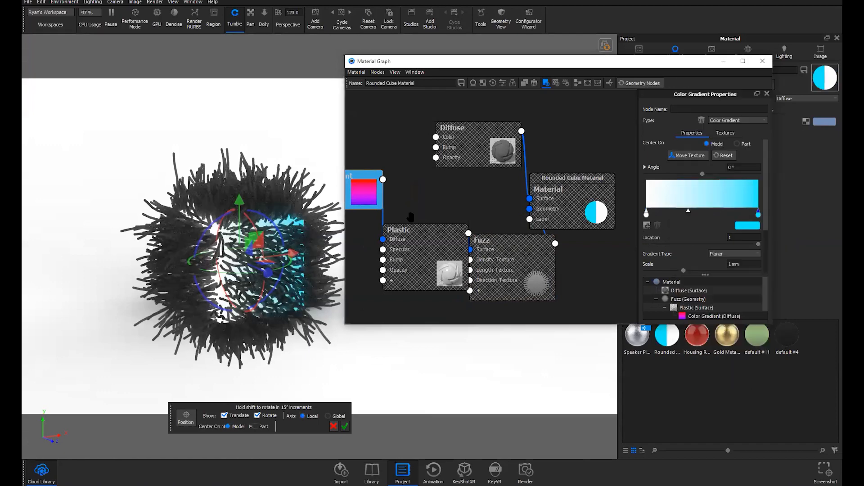
{"action": "left_click", "coordinate": [647, 83]}
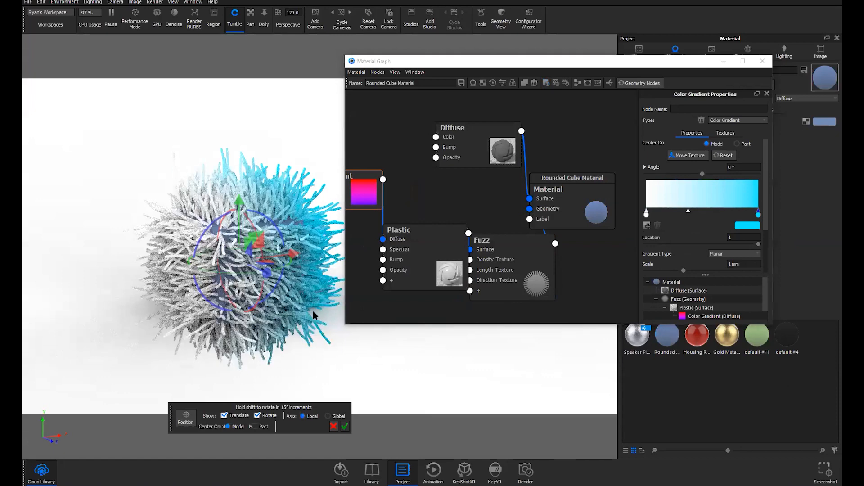
Step: Align the nodes of the Rounded Cube Material automatically and minimize the Material Graph window
{"action": "left_click_drag", "start_coordinate": [436, 234], "coordinate": [437, 218]}
{"action": "left_click", "coordinate": [578, 83]}
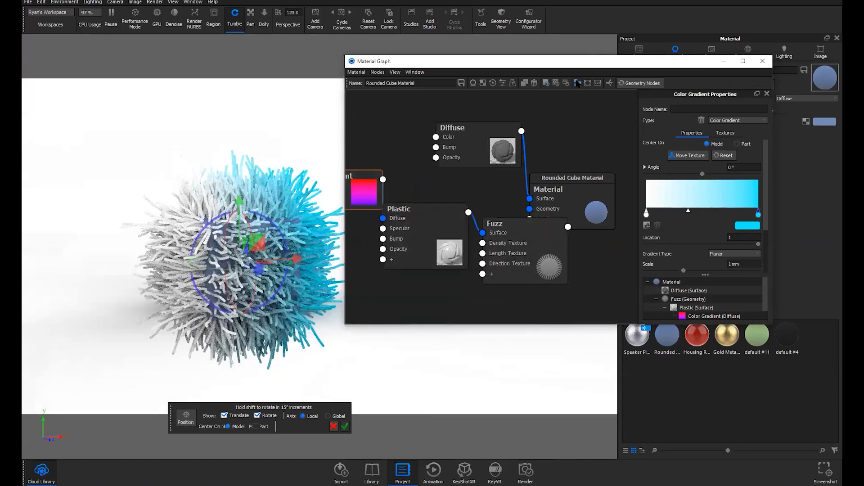
{"action": "scroll", "coordinate": [483, 214], "scroll_direction": "down", "scroll_amount": 5}
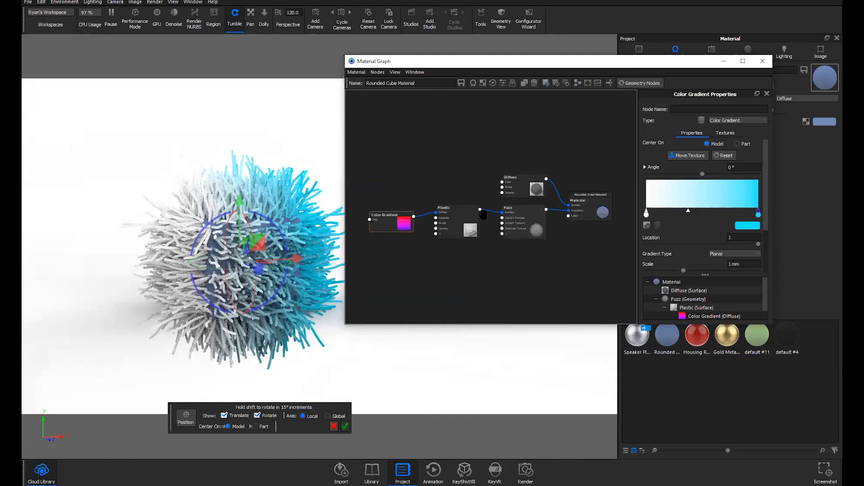
{"action": "scroll", "coordinate": [483, 215], "scroll_direction": "down", "scroll_amount": 1}
{"action": "left_click", "coordinate": [295, 306]}
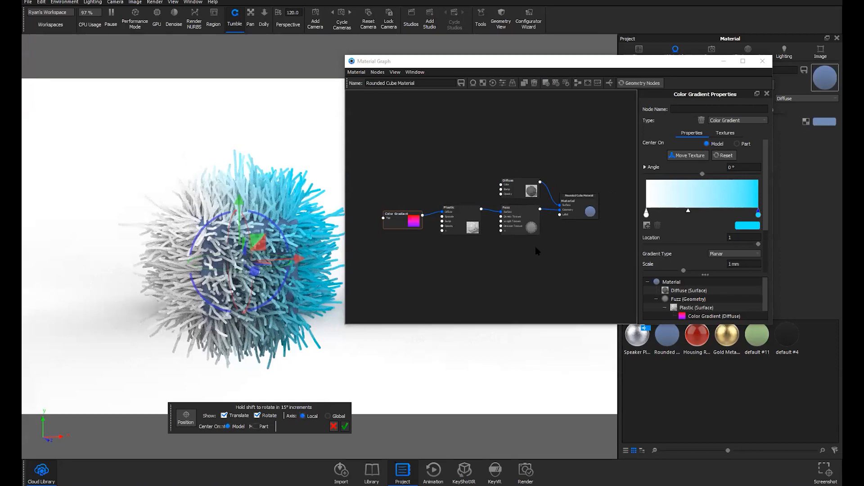
{"action": "left_click", "coordinate": [724, 61]}
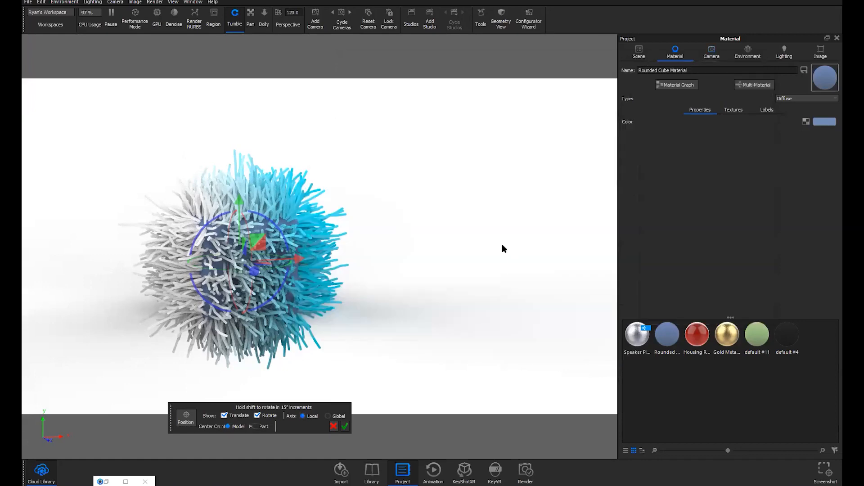
Step: Enable Occlusion Ground Shadows in the environment settings while keeping Ground Shadows on
{"action": "scroll", "coordinate": [406, 273], "scroll_direction": "down", "scroll_amount": 3}
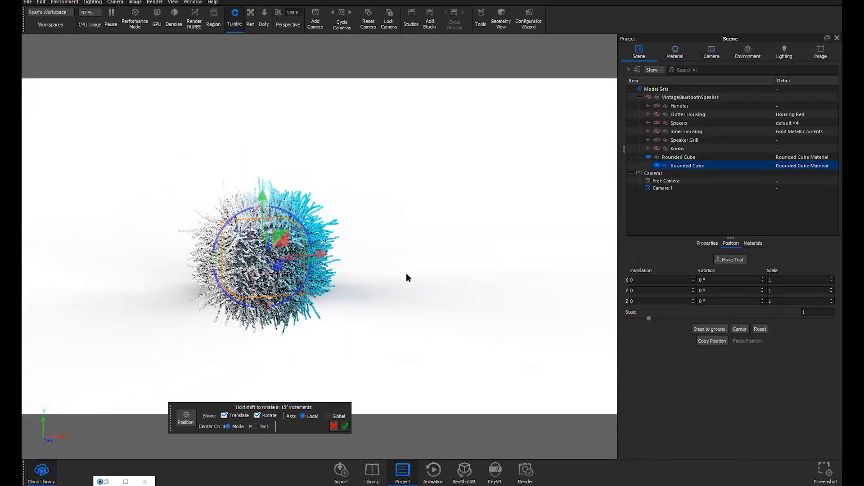
{"action": "key", "text": "ctrl+z"}
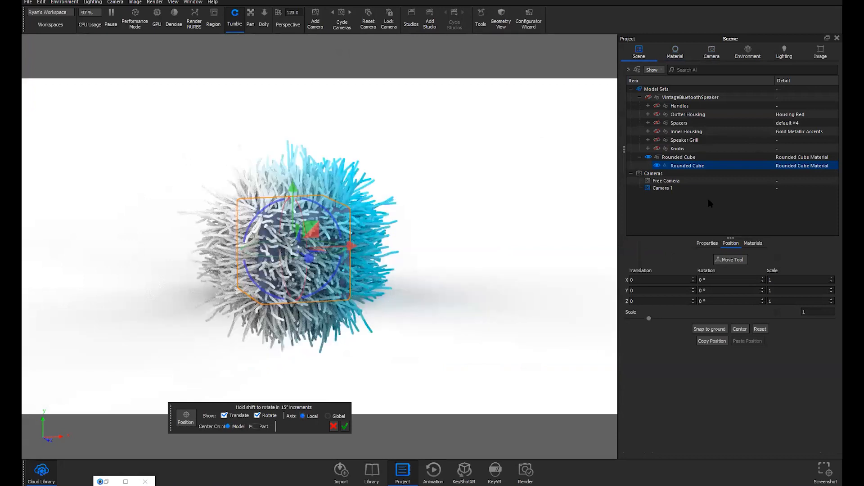
{"action": "left_click", "coordinate": [744, 53]}
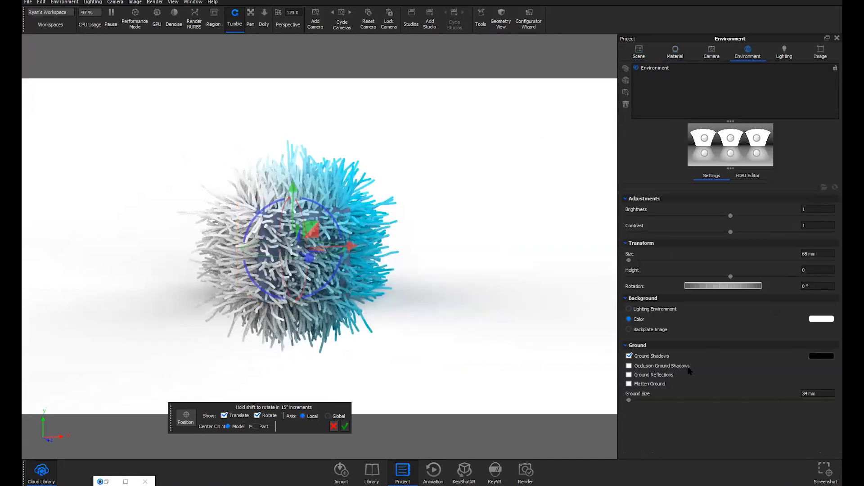
{"action": "left_click", "coordinate": [647, 356]}
{"action": "left_click", "coordinate": [647, 357]}
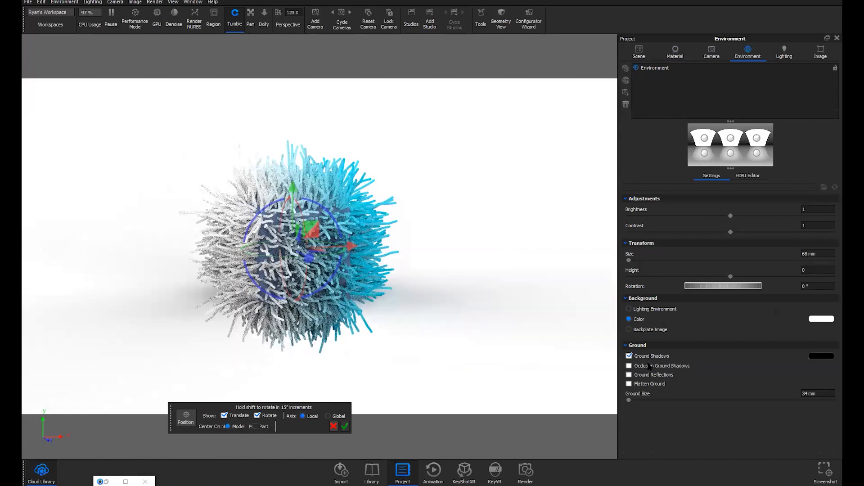
{"action": "left_click", "coordinate": [649, 367]}
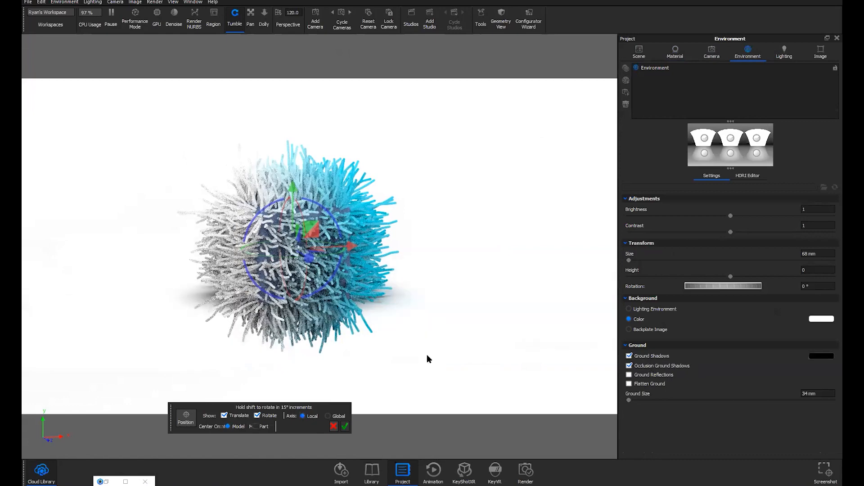
{"action": "left_click_drag", "start_coordinate": [386, 293], "coordinate": [205, 296]}
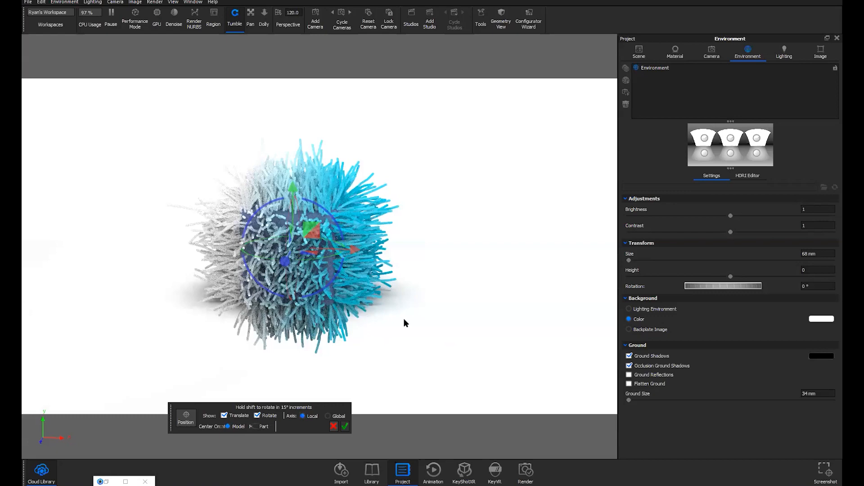
{"action": "left_click_drag", "start_coordinate": [403, 319], "coordinate": [359, 331]}
{"action": "scroll", "coordinate": [359, 332], "scroll_direction": "down", "scroll_amount": 3}
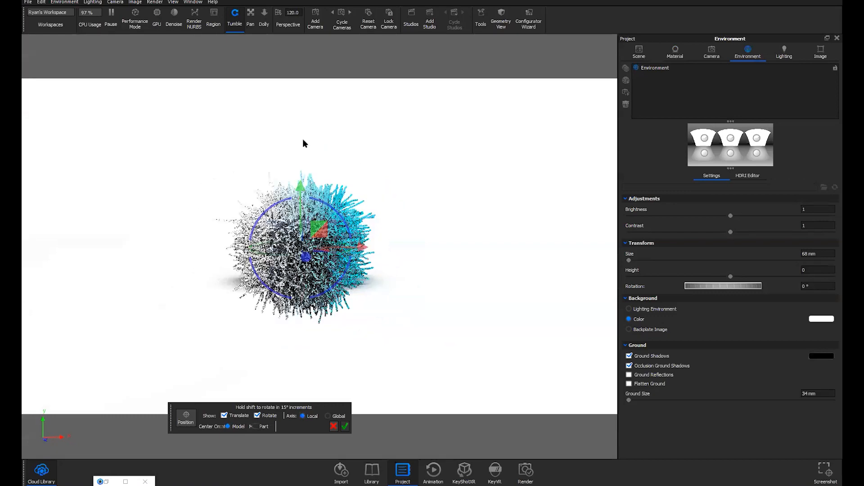
Step: Raise the rounded cube above the ground to a Y translation of about 1.3
{"action": "left_click_drag", "start_coordinate": [301, 210], "coordinate": [301, 154]}
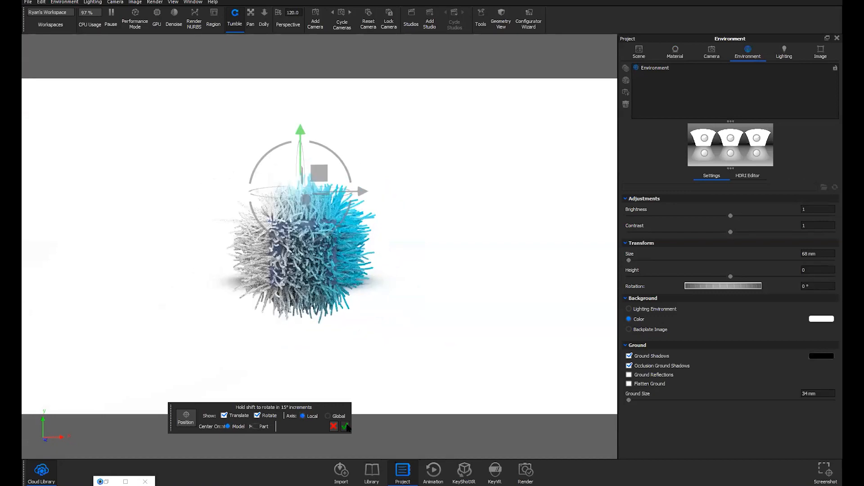
{"action": "key", "text": "Return"}
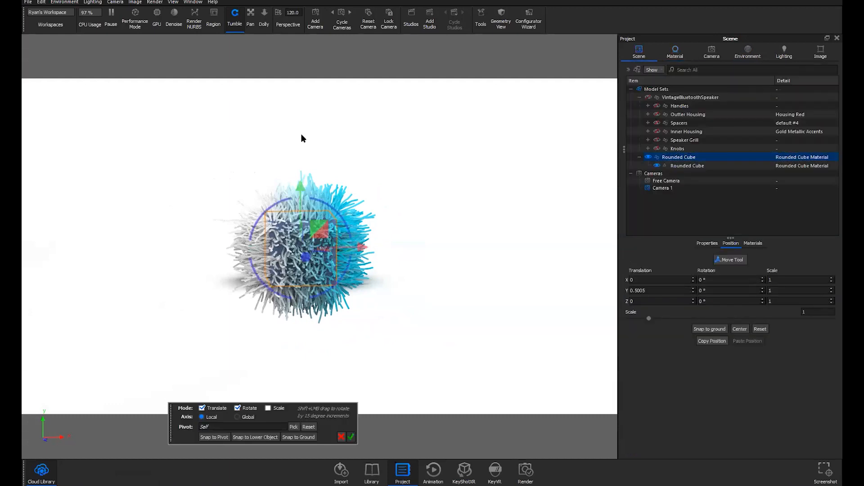
{"action": "left_click_drag", "start_coordinate": [301, 187], "coordinate": [301, 135]}
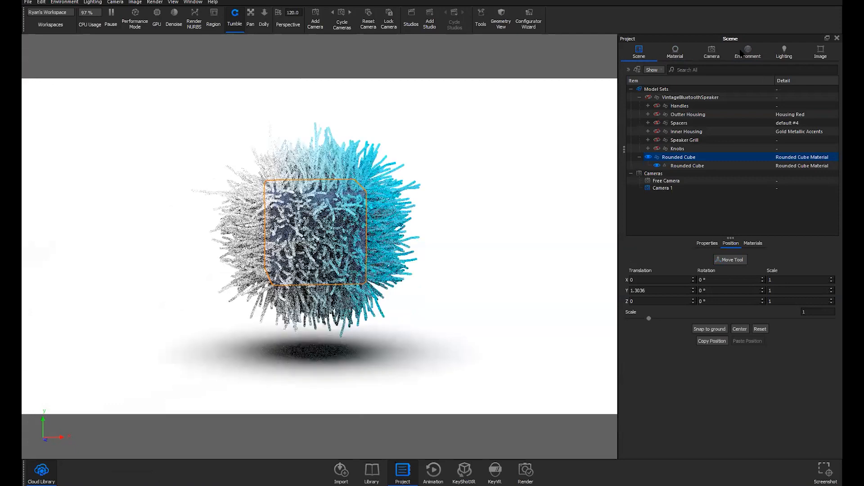
Step: Turn the environment's occlusion ground shadows off and back on to compare the shadow beneath the cube
{"action": "left_click", "coordinate": [742, 53]}
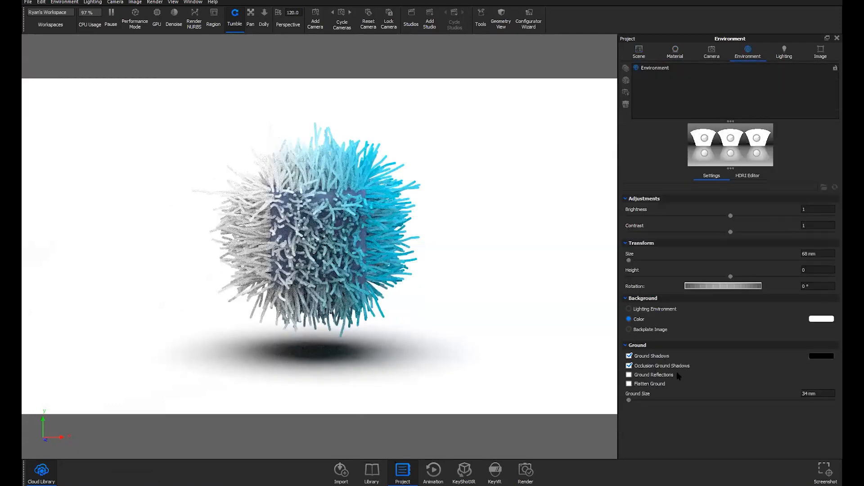
{"action": "left_click", "coordinate": [662, 366]}
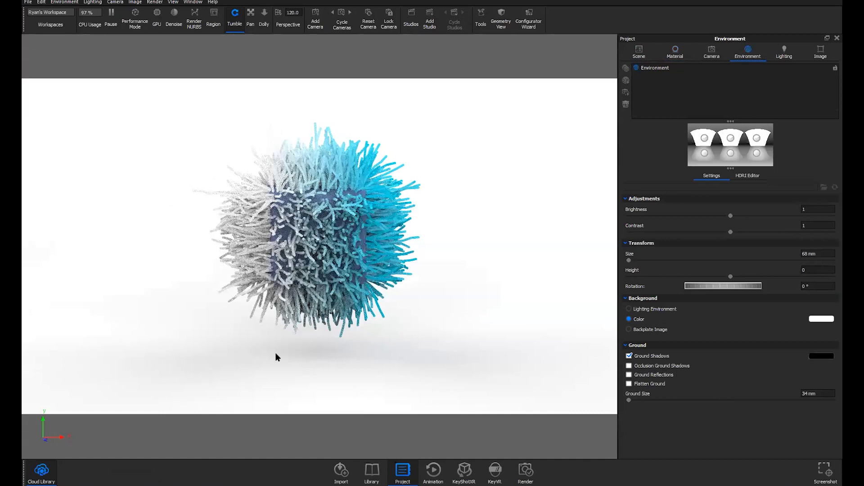
{"action": "left_click", "coordinate": [661, 367]}
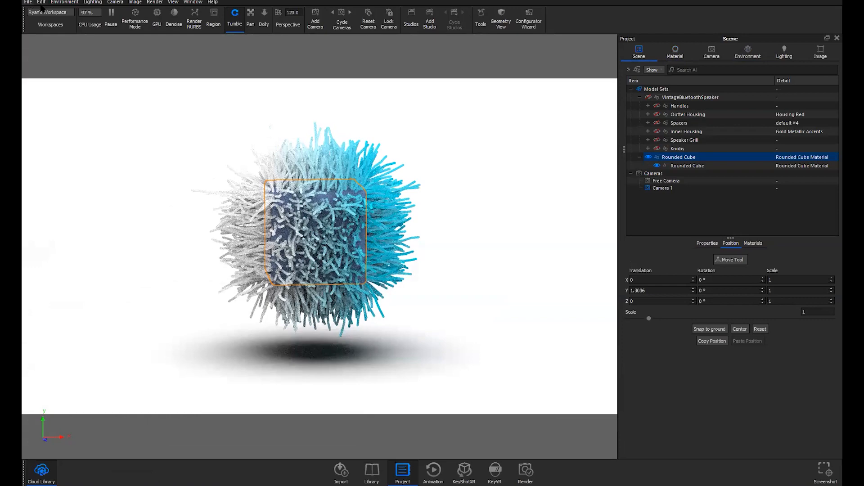
Step: Add a ground plane to the scene beneath the rounded cube
{"action": "left_click", "coordinate": [41, 2]}
{"action": "mouse_move", "coordinate": [60, 34]}
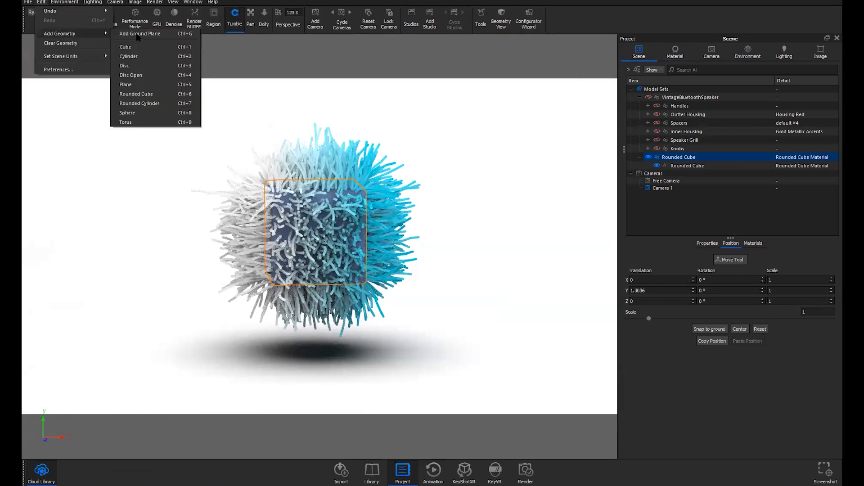
{"action": "left_click", "coordinate": [138, 34]}
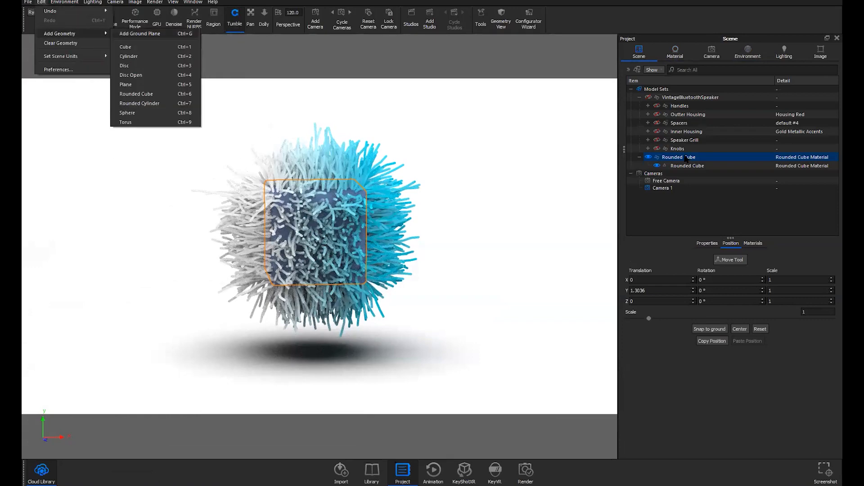
{"action": "left_click", "coordinate": [441, 300]}
Step: Set the roughness of the ground plane's material to about 0.035 and check its available texture slots
{"action": "scroll", "coordinate": [500, 307], "scroll_direction": "up", "scroll_amount": 3}
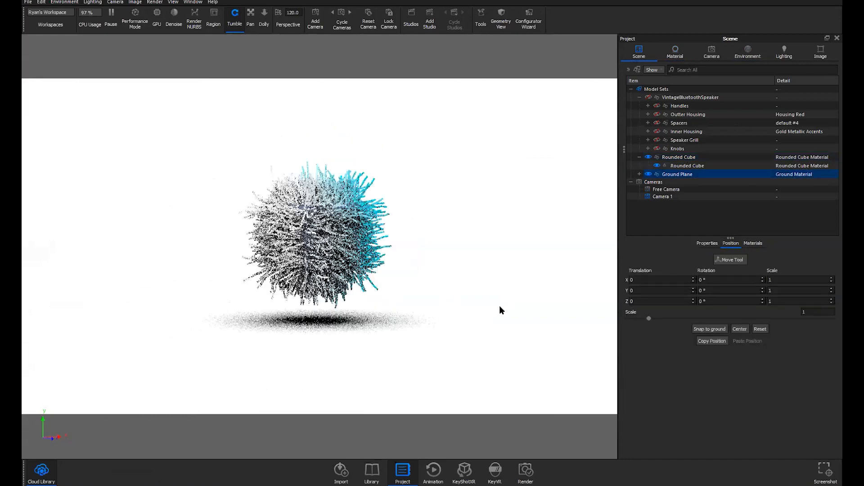
{"action": "left_click_drag", "start_coordinate": [401, 326], "coordinate": [457, 337]}
{"action": "scroll", "coordinate": [459, 332], "scroll_direction": "down", "scroll_amount": 3}
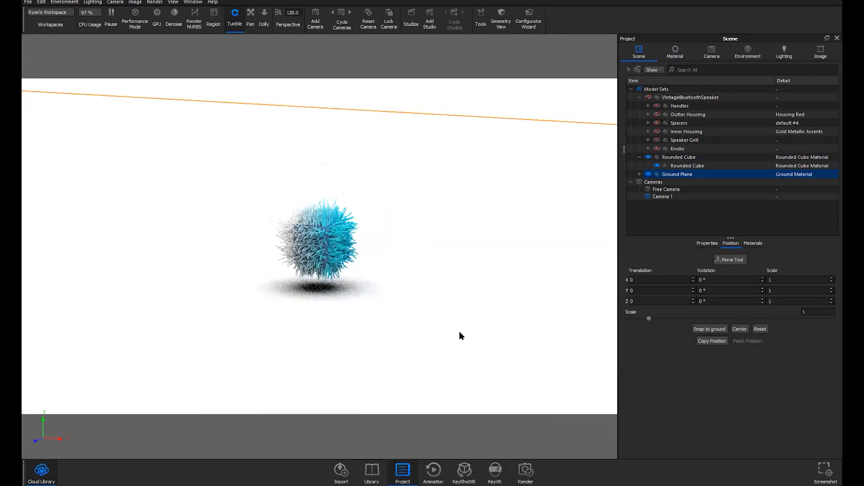
{"action": "left_click_drag", "start_coordinate": [408, 310], "coordinate": [475, 298]}
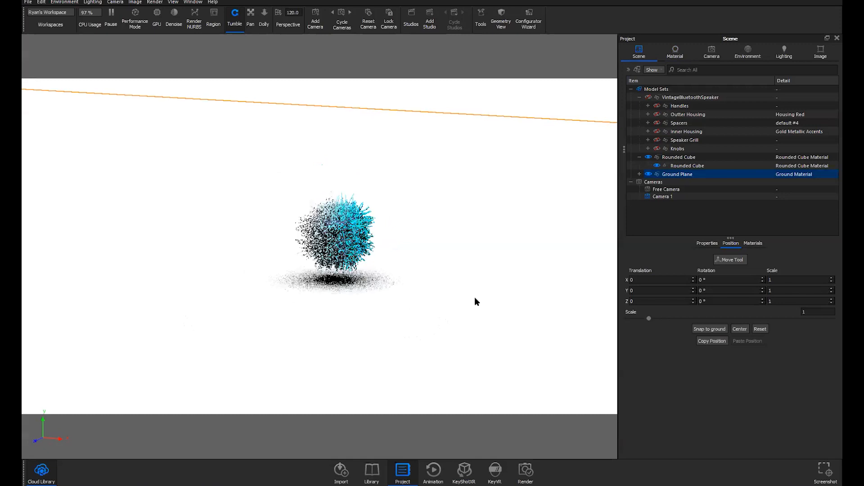
{"action": "left_click_drag", "start_coordinate": [425, 317], "coordinate": [463, 325]}
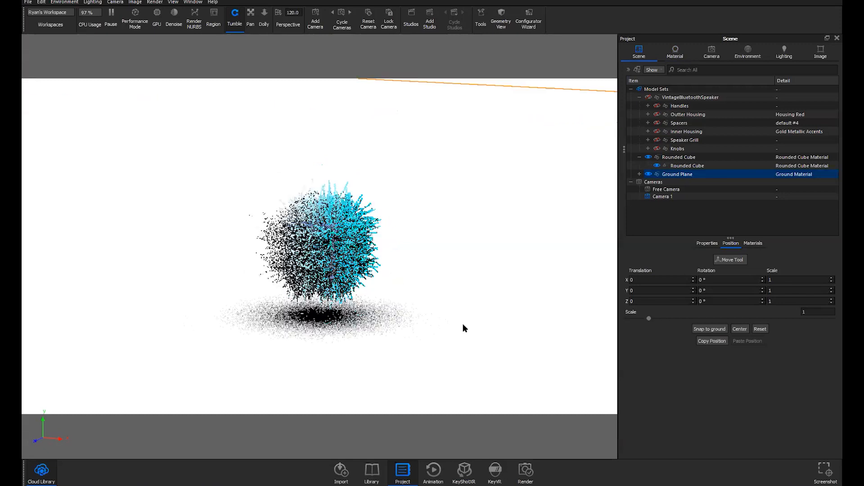
{"action": "left_click", "coordinate": [679, 175]}
{"action": "double_click", "coordinate": [687, 174]}
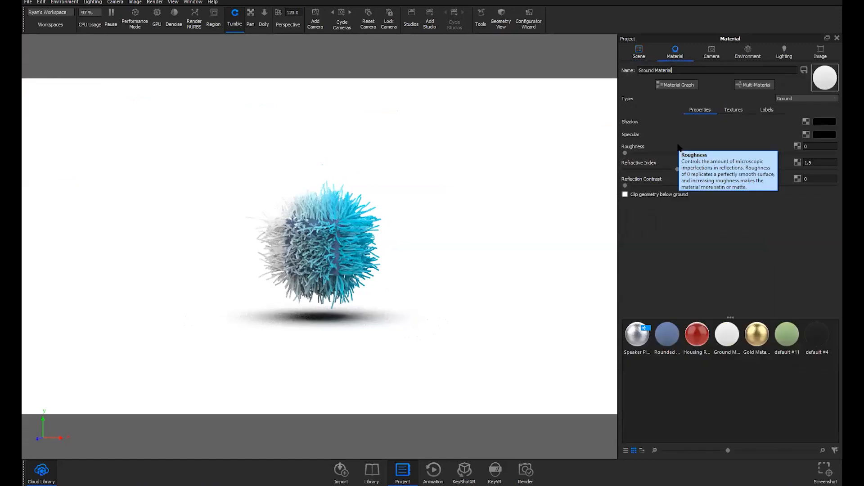
{"action": "left_click_drag", "start_coordinate": [625, 153], "coordinate": [649, 154]}
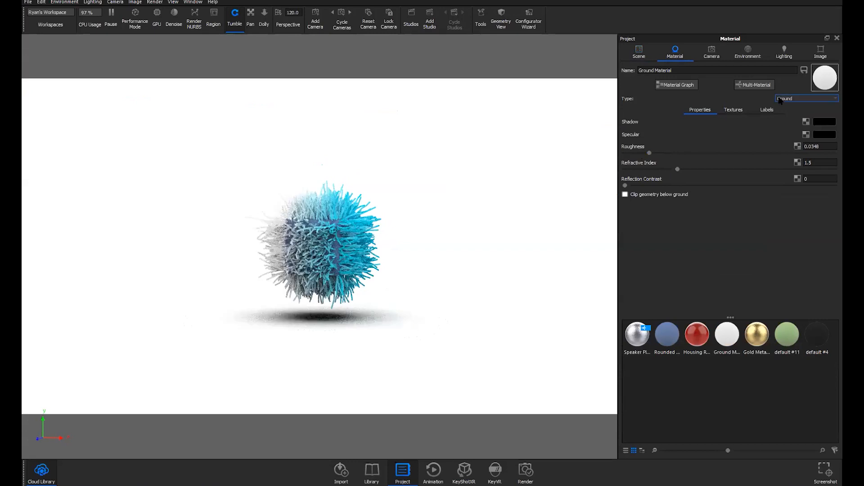
{"action": "left_click", "coordinate": [734, 111]}
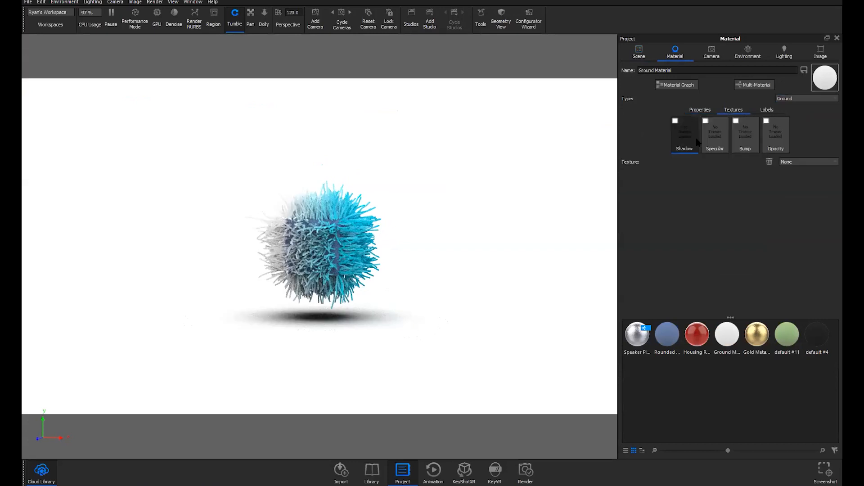
{"action": "left_click", "coordinate": [700, 110]}
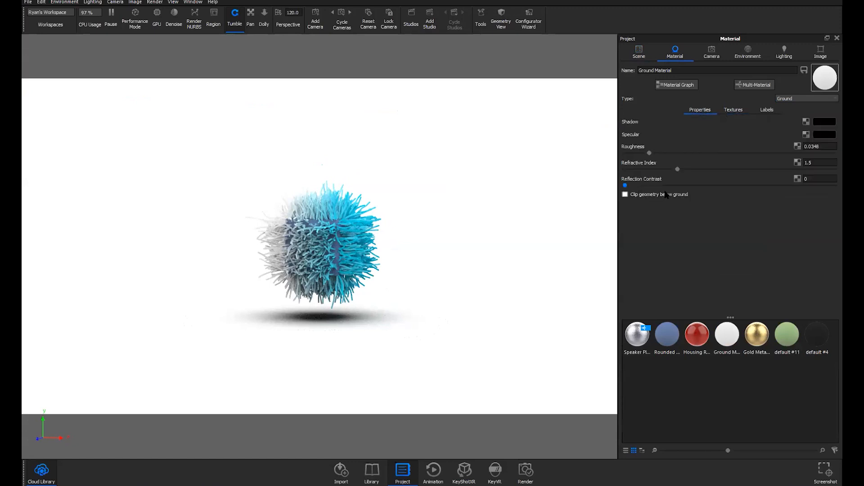
Step: Try the light red shadow color #DD6666 on the ground material and return it to black
{"action": "left_click_drag", "start_coordinate": [326, 339], "coordinate": [325, 340]}
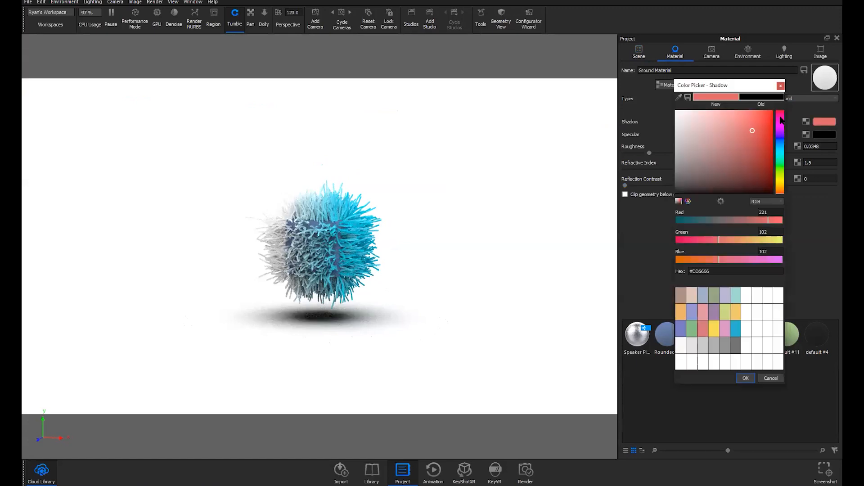
{"action": "left_click_drag", "start_coordinate": [737, 163], "coordinate": [636, 201]}
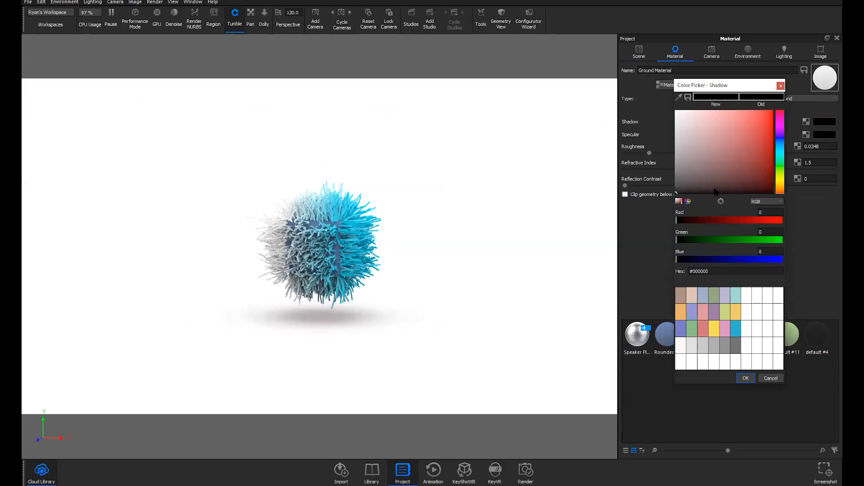
{"action": "key", "text": "Return"}
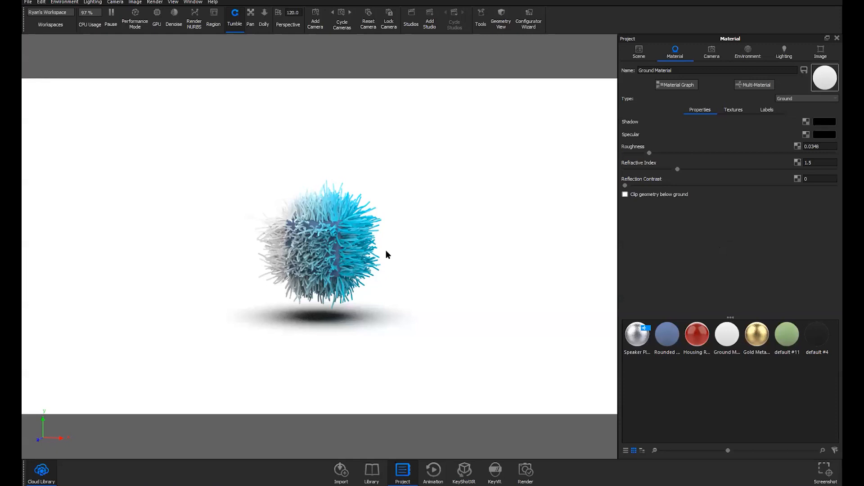
Step: Open the recently used scene Vintage_Bluetooth_Speaker.bip
{"action": "scroll", "coordinate": [386, 252], "scroll_direction": "up", "scroll_amount": 5}
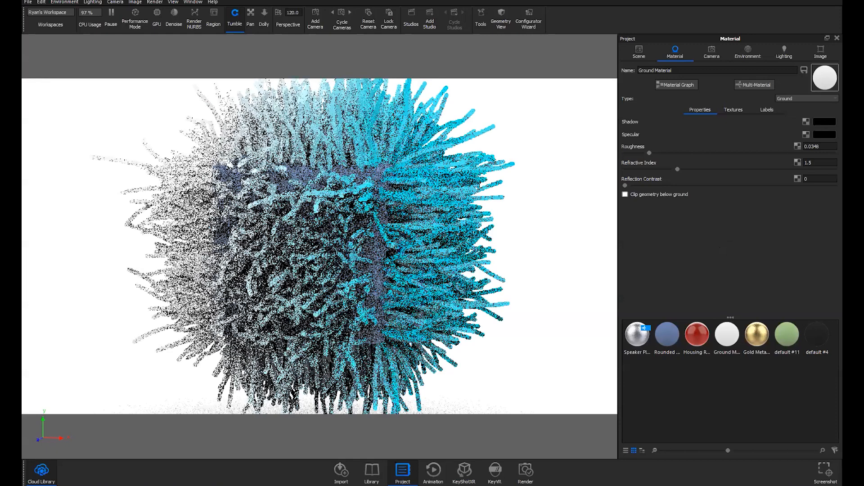
{"action": "scroll", "coordinate": [409, 245], "scroll_direction": "down", "scroll_amount": 5}
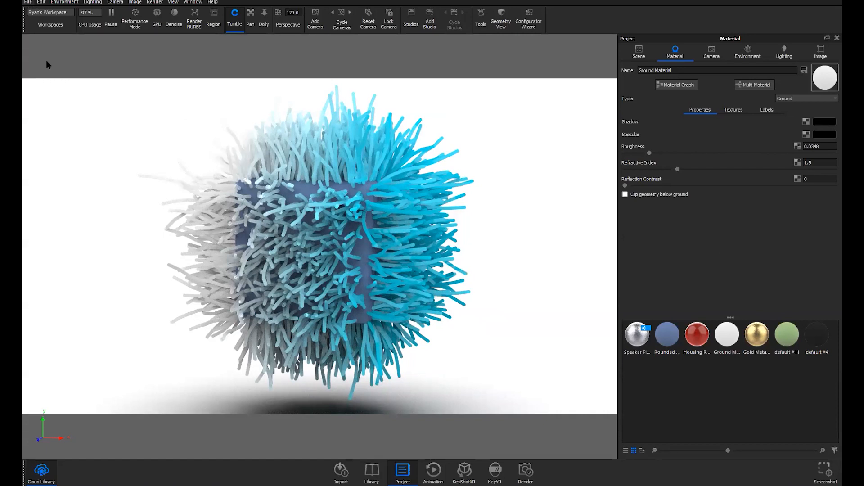
{"action": "left_click", "coordinate": [28, 2]}
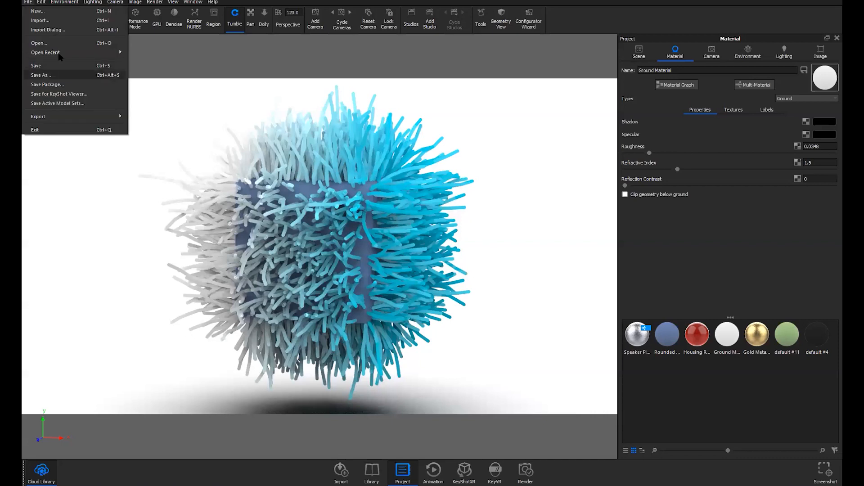
{"action": "mouse_move", "coordinate": [115, 53]}
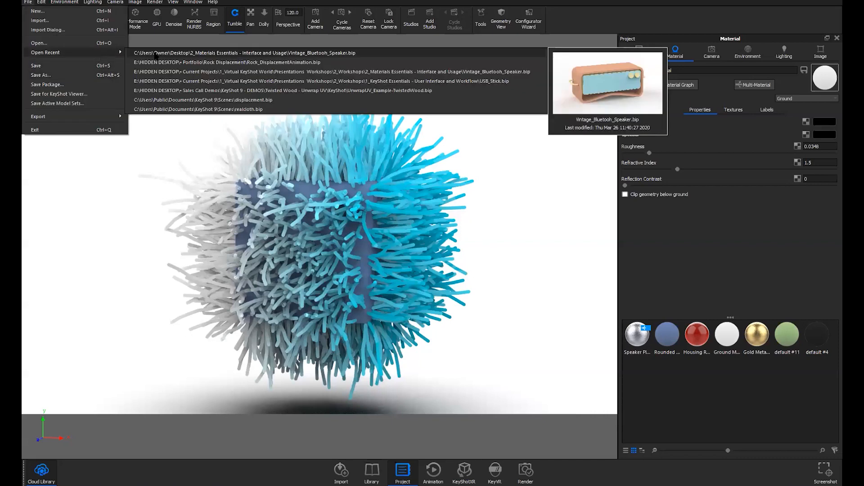
{"action": "left_click", "coordinate": [448, 248]}
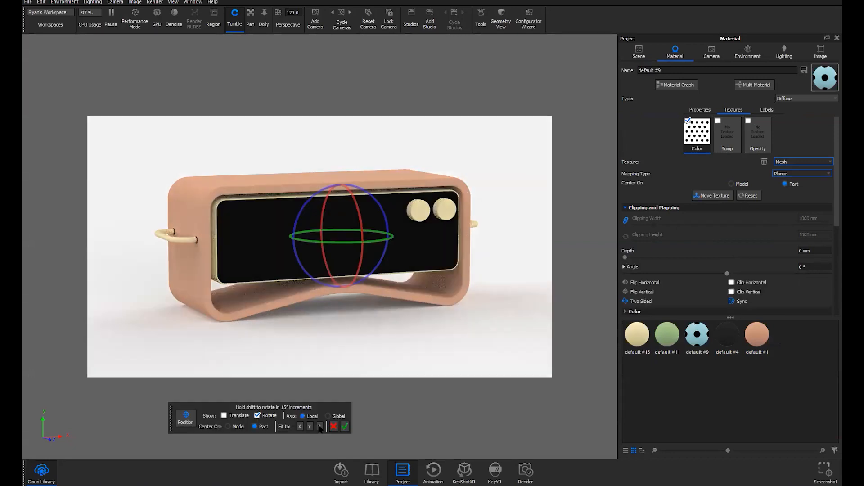
Step: Fit the speaker grill's planar mesh texture to the Z axis and scale the mesh down to small round holes
{"action": "left_click", "coordinate": [320, 426]}
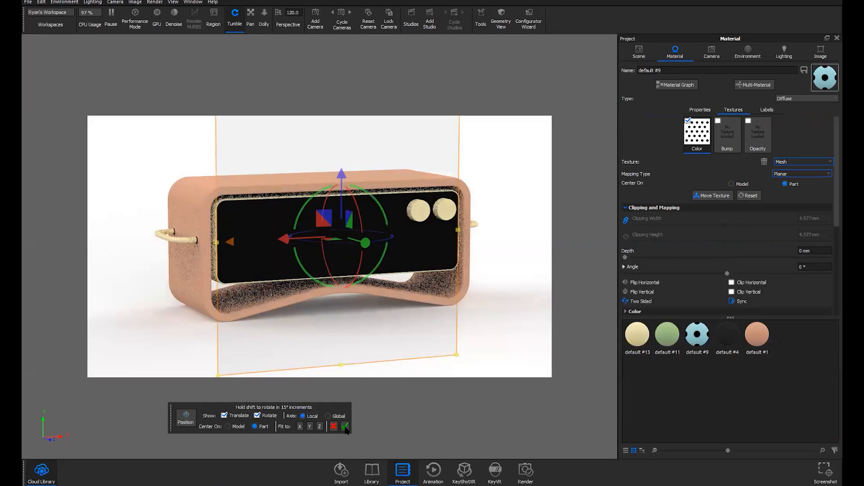
{"action": "key", "text": "Return"}
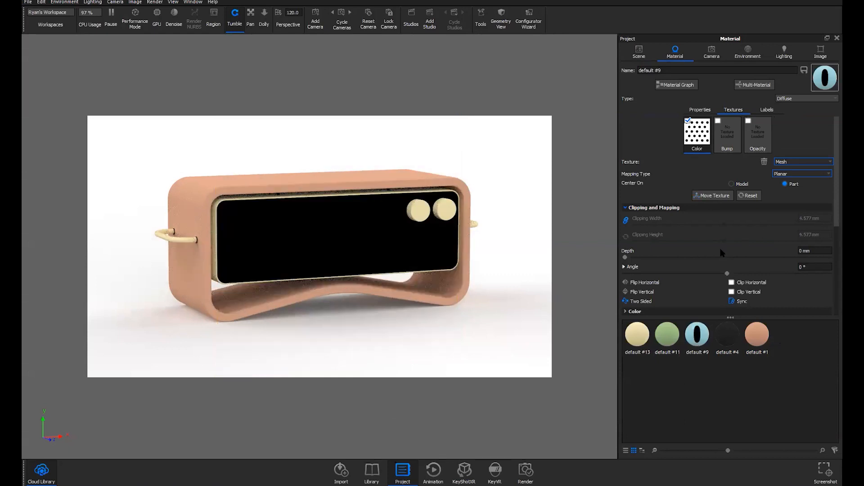
{"action": "scroll", "coordinate": [819, 255], "scroll_direction": "down", "scroll_amount": 2}
{"action": "left_click_drag", "start_coordinate": [771, 259], "coordinate": [777, 261]}
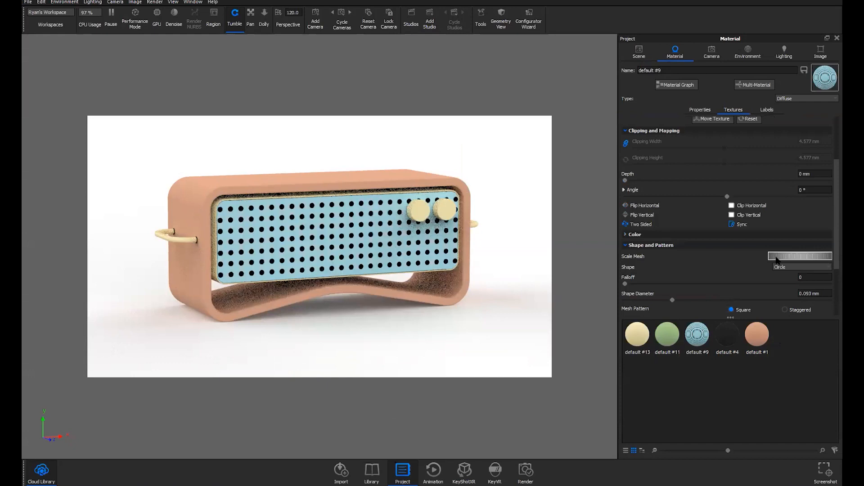
Step: Move the grill's mesh texture from the Color channel to the Opacity channel
{"action": "scroll", "coordinate": [699, 128], "scroll_direction": "up", "scroll_amount": 2}
{"action": "left_click_drag", "start_coordinate": [699, 130], "coordinate": [758, 134]}
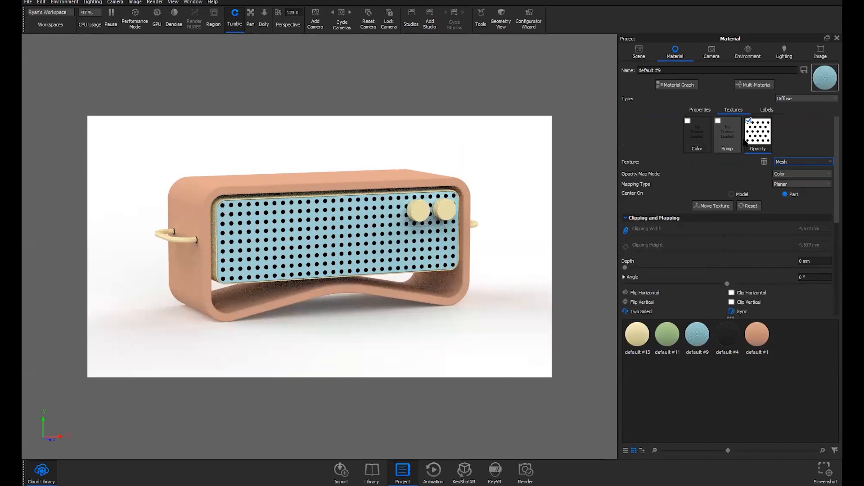
Step: Hide the Inner Panel part behind the speaker grill, leaving the spacers visible
{"action": "left_click", "coordinate": [639, 53]}
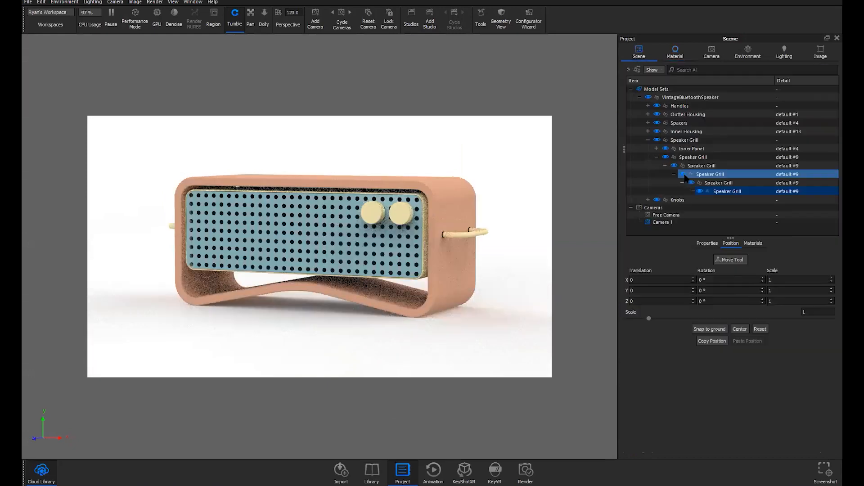
{"action": "left_click", "coordinate": [657, 123]}
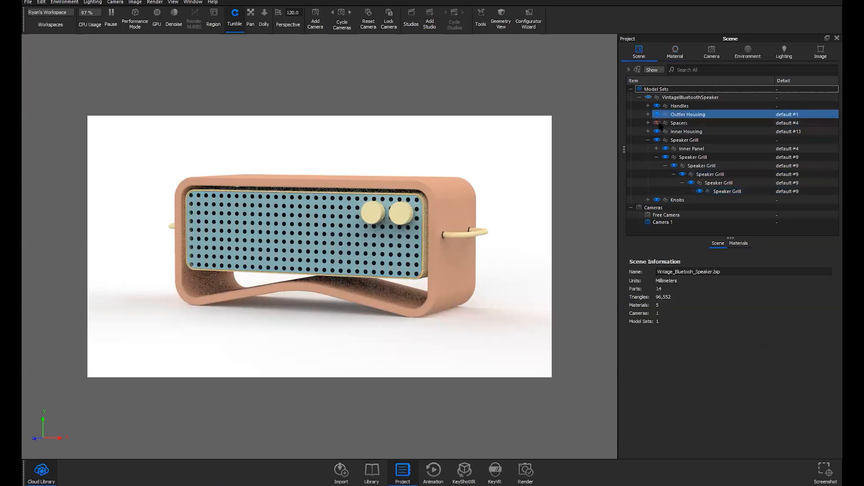
{"action": "left_click", "coordinate": [657, 123]}
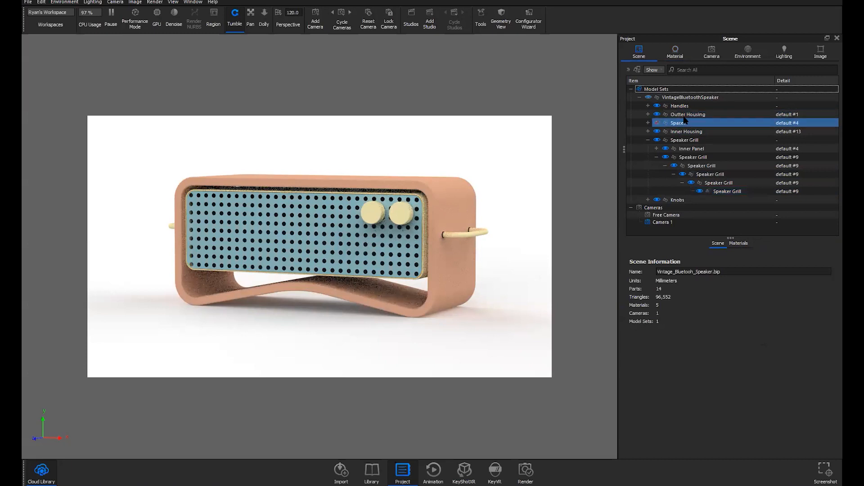
{"action": "left_click", "coordinate": [690, 148]}
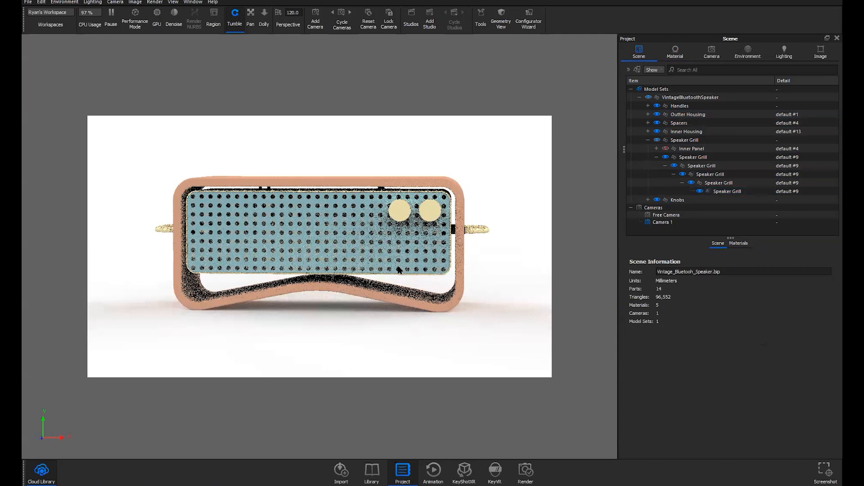
Step: Examine the grill's perforations up close from an angle to check whether the interior shows through the holes
{"action": "scroll", "coordinate": [390, 265], "scroll_direction": "up", "scroll_amount": 5}
{"action": "scroll", "coordinate": [386, 278], "scroll_direction": "down", "scroll_amount": 1}
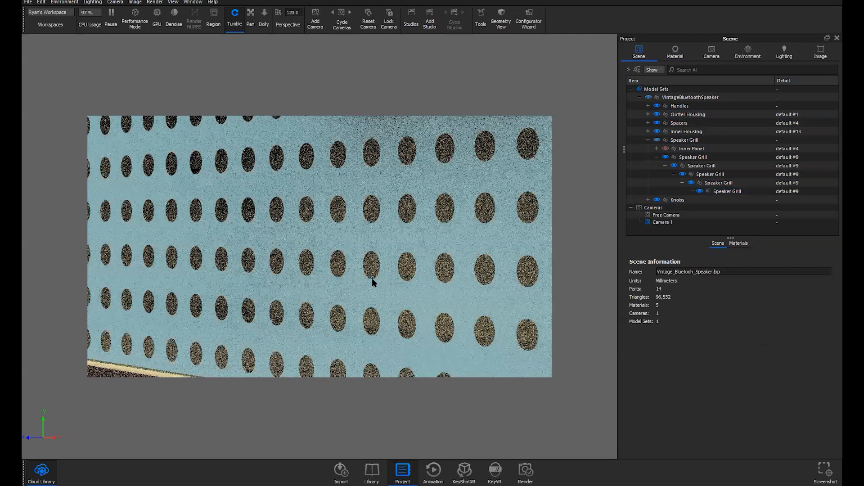
{"action": "scroll", "coordinate": [372, 278], "scroll_direction": "down", "scroll_amount": 5}
{"action": "scroll", "coordinate": [357, 279], "scroll_direction": "up", "scroll_amount": 2}
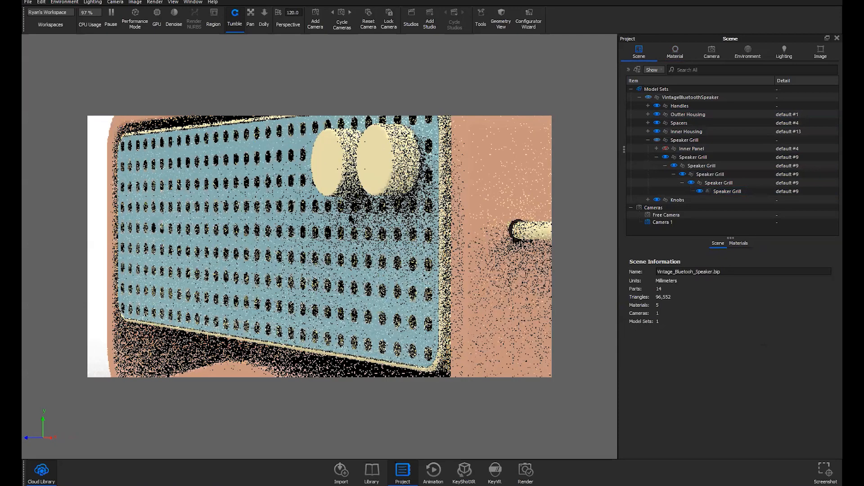
{"action": "scroll", "coordinate": [353, 217], "scroll_direction": "up", "scroll_amount": 4}
{"action": "left_click_drag", "start_coordinate": [359, 206], "coordinate": [354, 207]}
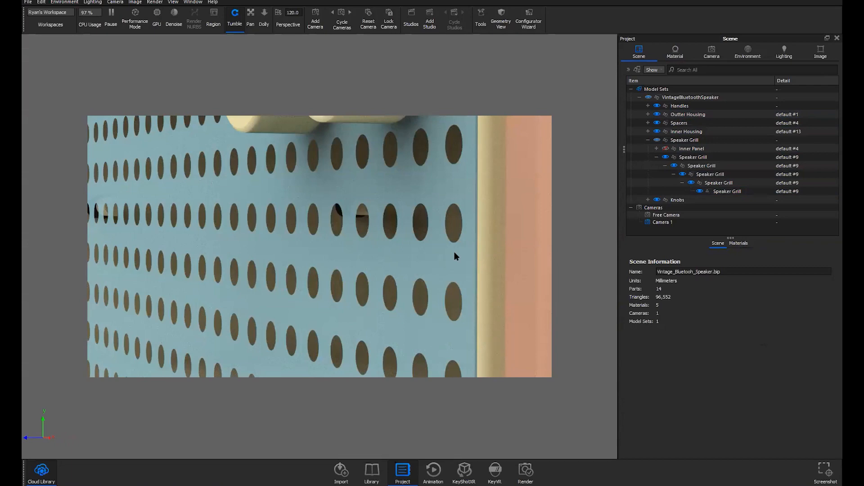
Step: Examine the speaker grill's perforations up close and from farther out to check how the holes look from different angles
{"action": "left_click_drag", "start_coordinate": [455, 252], "coordinate": [339, 274]}
{"action": "left_click_drag", "start_coordinate": [489, 272], "coordinate": [429, 279]}
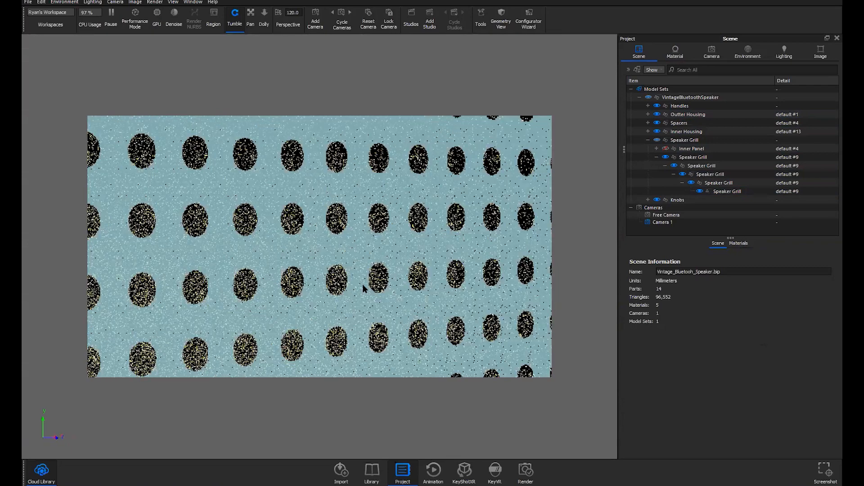
{"action": "left_click_drag", "start_coordinate": [363, 284], "coordinate": [384, 278]}
{"action": "scroll", "coordinate": [411, 258], "scroll_direction": "up", "scroll_amount": 2}
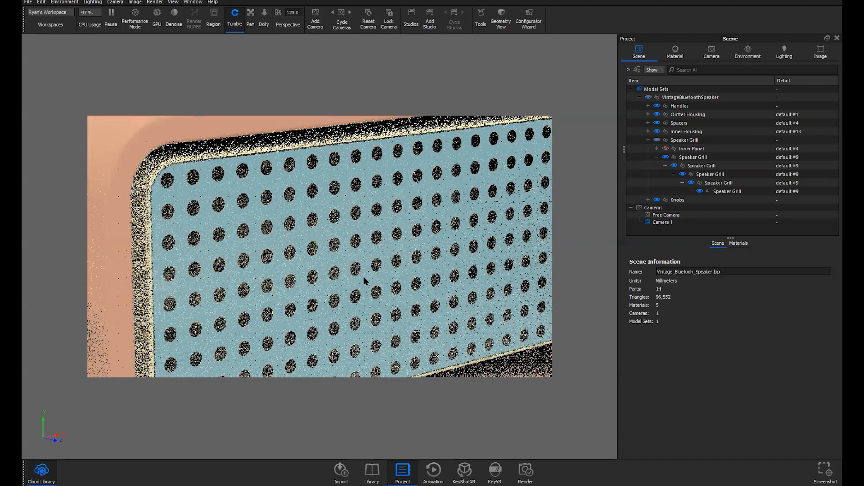
{"action": "scroll", "coordinate": [364, 278], "scroll_direction": "down", "scroll_amount": 3}
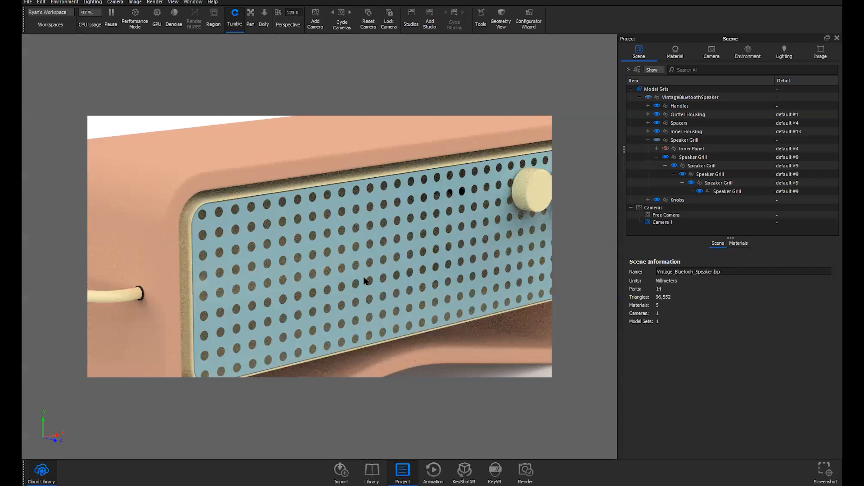
{"action": "left_click_drag", "start_coordinate": [376, 275], "coordinate": [343, 255]}
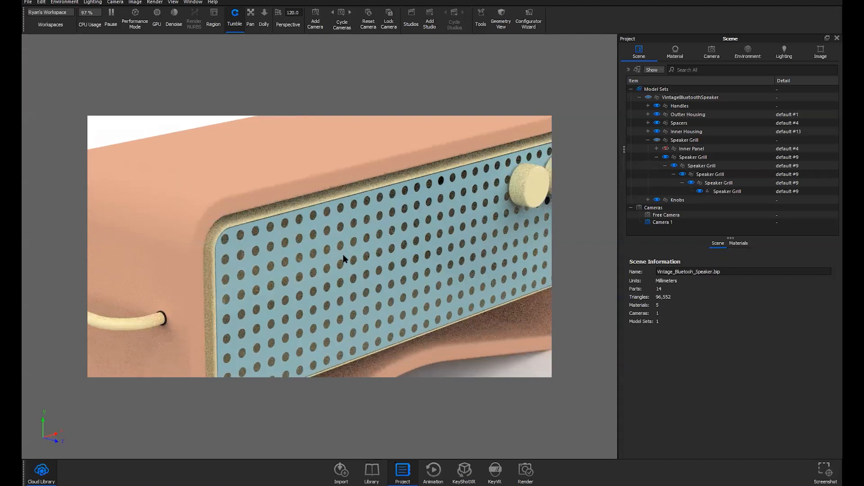
{"action": "key", "text": "ctrl+z"}
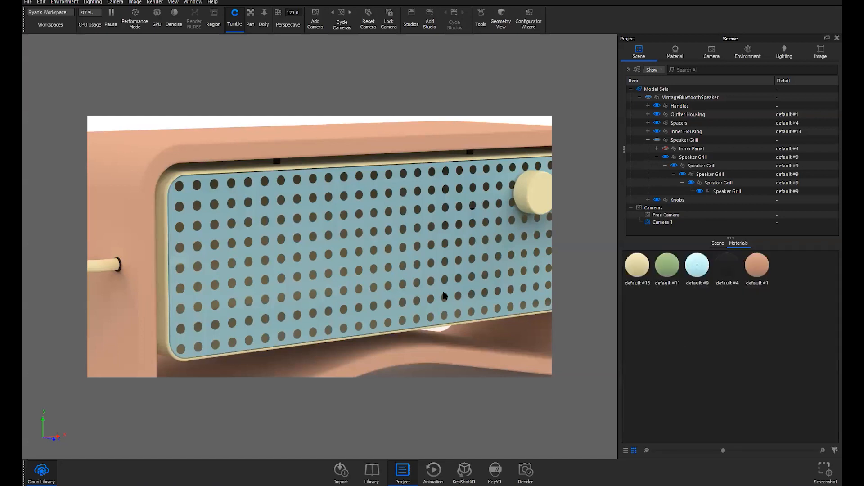
{"action": "key", "text": "ctrl+z"}
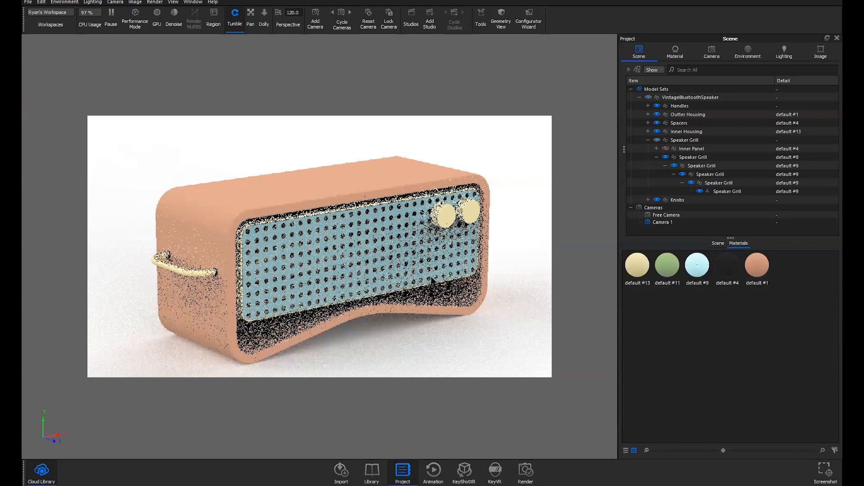
{"action": "left_click_drag", "start_coordinate": [432, 277], "coordinate": [432, 258]}
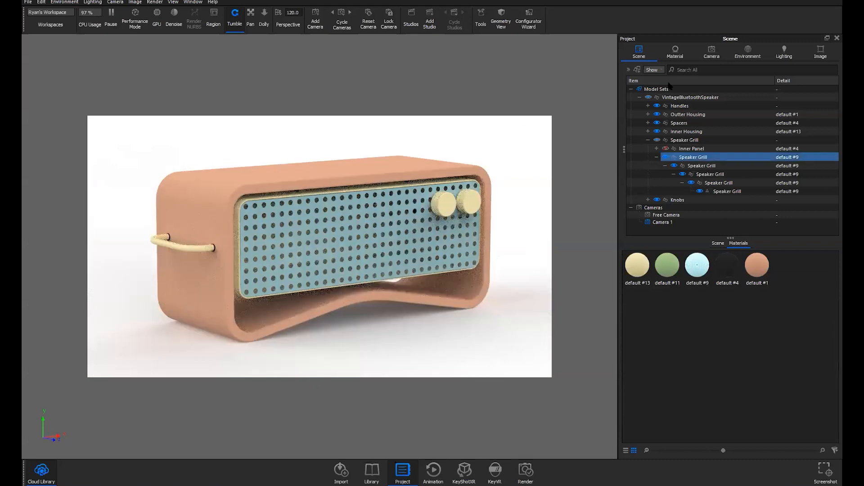
Step: Open the knobs' material and look over the in-project materials default #13, default #4 and default #9
{"action": "double_click", "coordinate": [442, 206]}
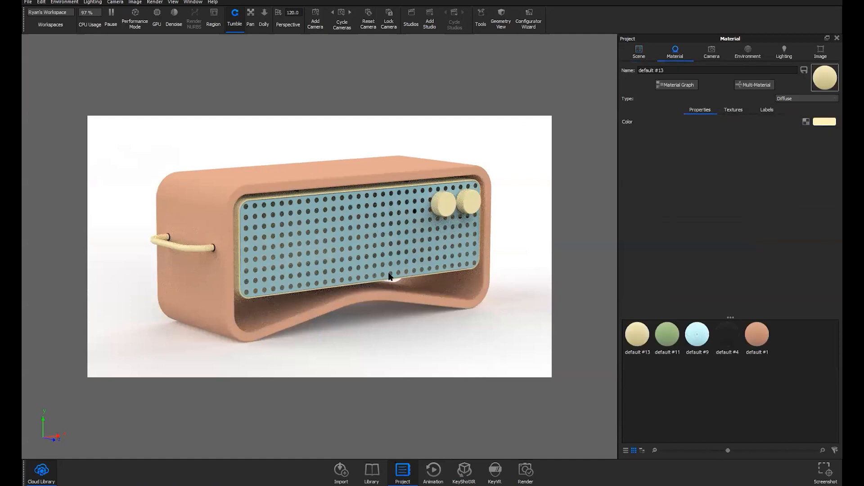
{"action": "left_click_drag", "start_coordinate": [388, 274], "coordinate": [391, 295]}
{"action": "left_click", "coordinate": [640, 341]}
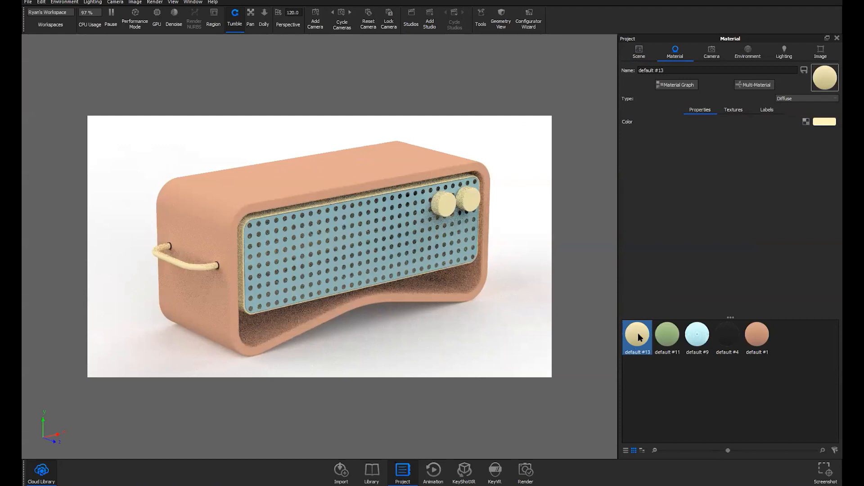
{"action": "right_click", "coordinate": [640, 337]}
{"action": "left_click", "coordinate": [716, 337]}
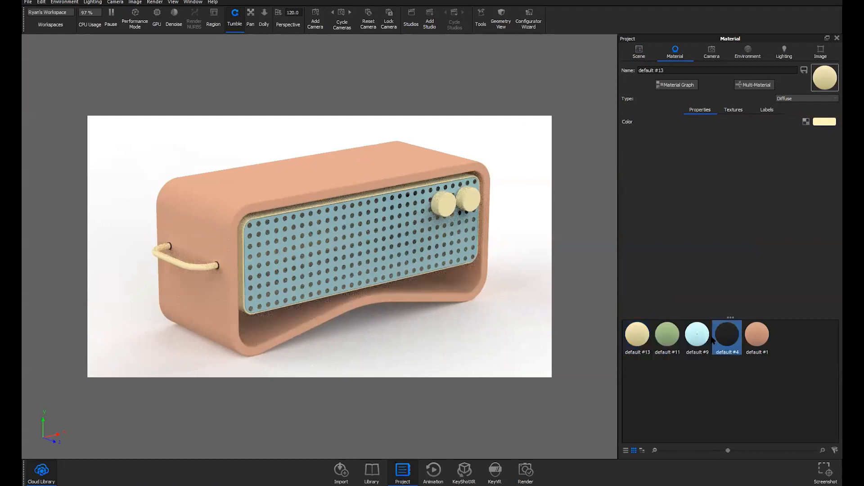
{"action": "left_click", "coordinate": [703, 340]}
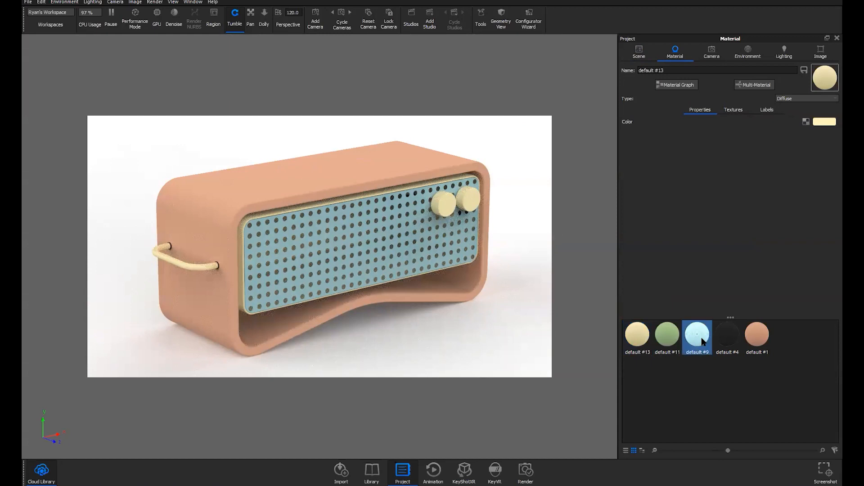
{"action": "left_click", "coordinate": [635, 338]}
{"action": "left_click", "coordinate": [467, 199]}
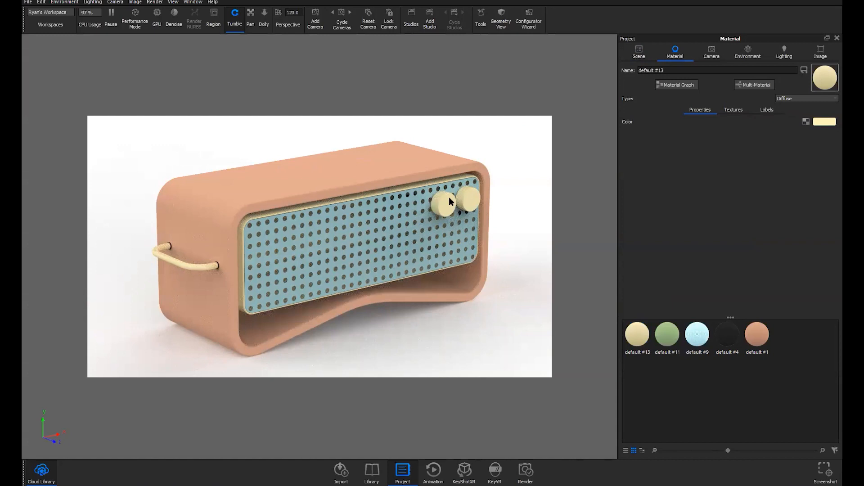
Step: Compare the in-project materials default #13, default #1 and default #4 with the speaker's parts from the opposite side
{"action": "left_click", "coordinate": [643, 337]}
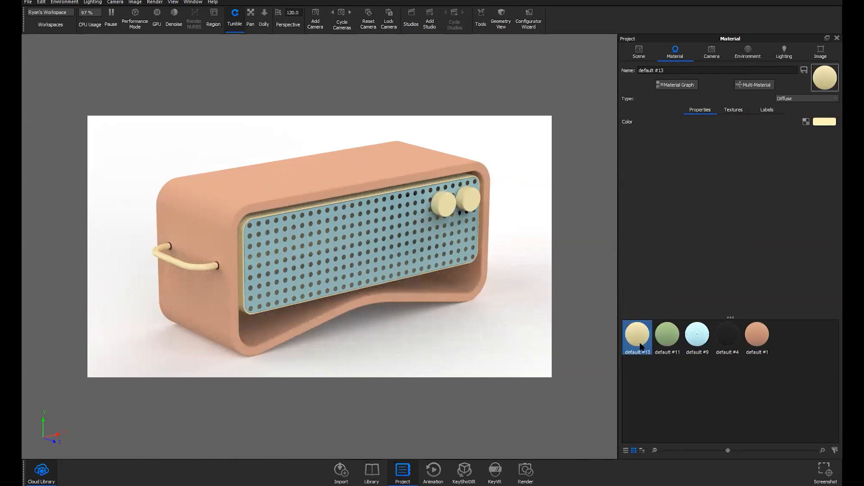
{"action": "left_click", "coordinate": [664, 372]}
{"action": "left_click_drag", "start_coordinate": [499, 236], "coordinate": [563, 252]}
{"action": "left_click", "coordinate": [644, 336]}
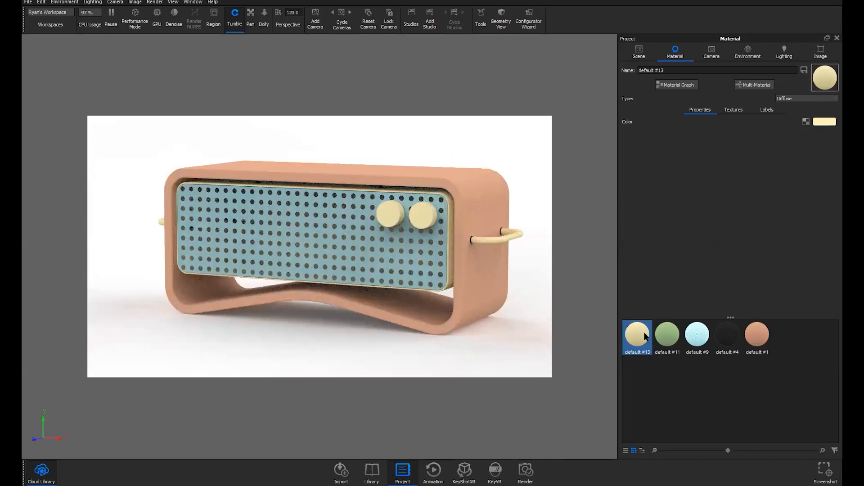
{"action": "left_click", "coordinate": [770, 336]}
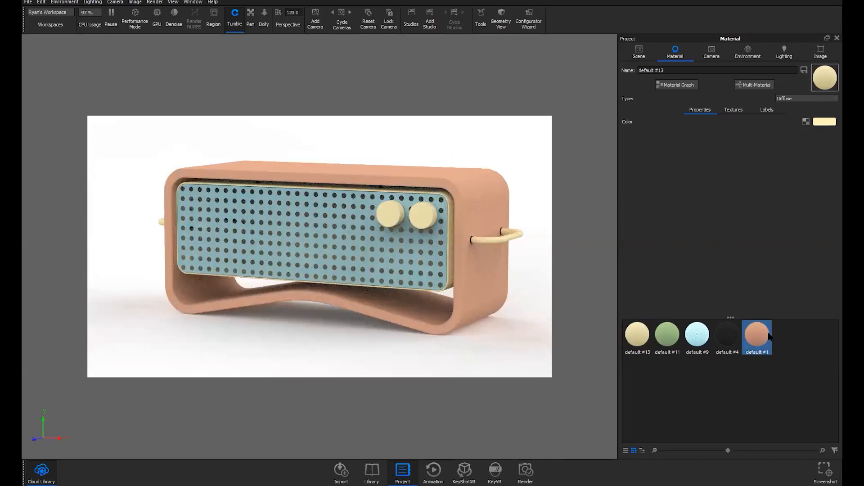
{"action": "left_click", "coordinate": [722, 341]}
{"action": "left_click", "coordinate": [377, 269]}
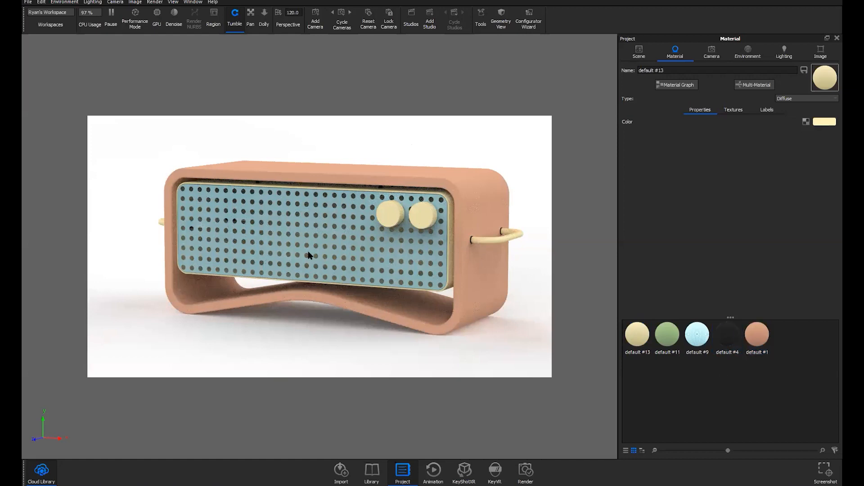
{"action": "left_click_drag", "start_coordinate": [396, 273], "coordinate": [517, 305]}
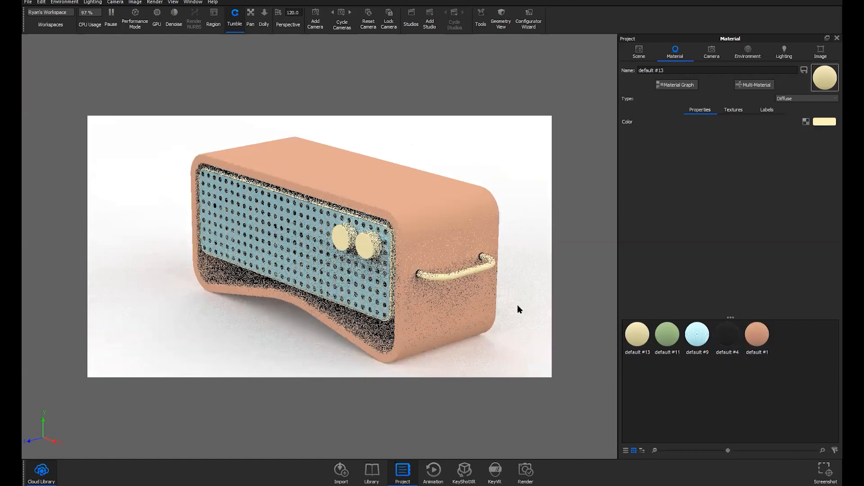
{"action": "key", "text": "ctrl+z"}
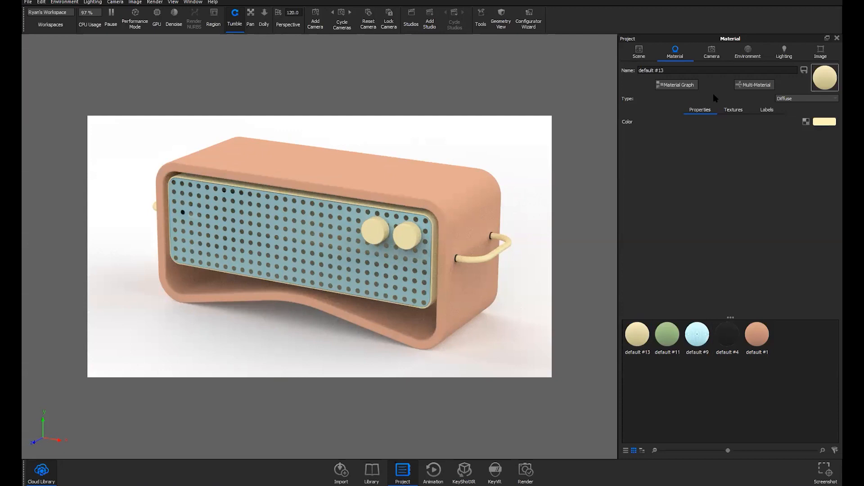
Step: View the Configurator Wizard's overview of model and material variation options and close the wizard
{"action": "left_click", "coordinate": [529, 18]}
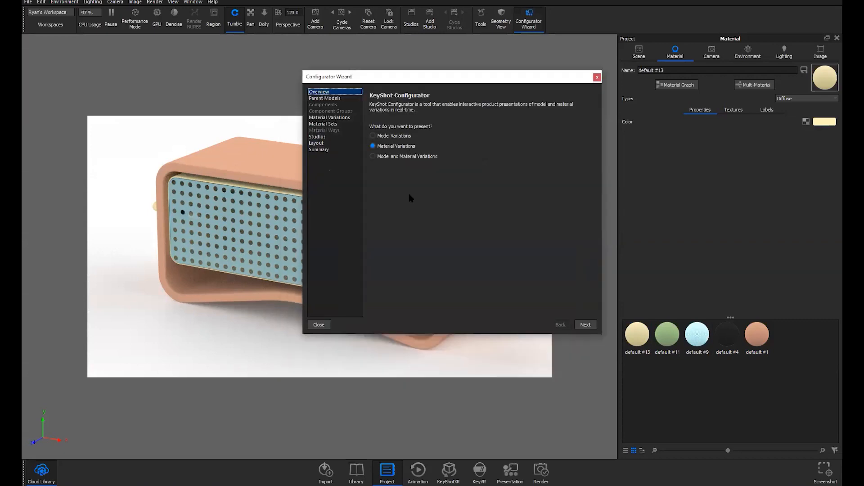
{"action": "left_click_drag", "start_coordinate": [457, 80], "coordinate": [461, 77]}
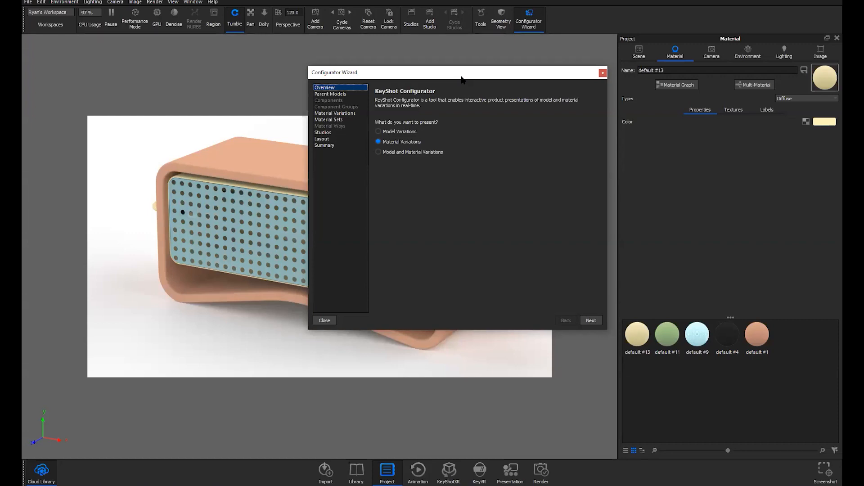
{"action": "left_click", "coordinate": [602, 73]}
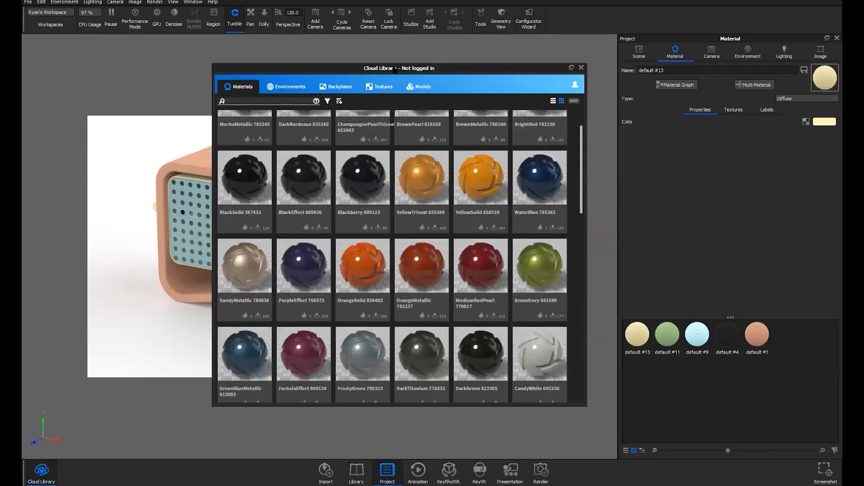
Step: Inspect the folder preferences and the entry settings of the Materials Essentials - Custom Materials folder without changing them
{"action": "left_click", "coordinate": [44, 3]}
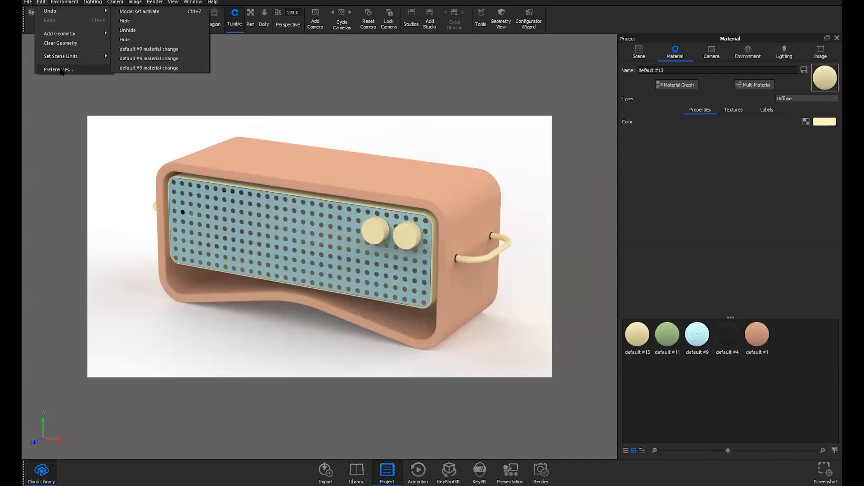
{"action": "left_click", "coordinate": [268, 137]}
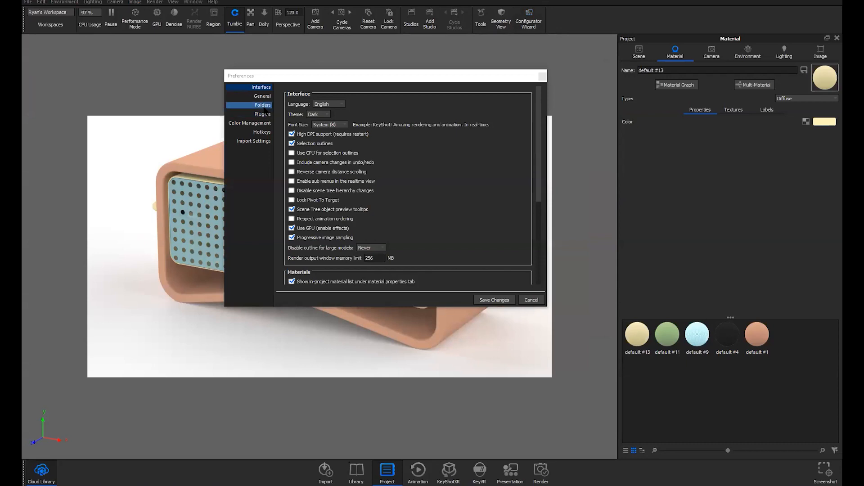
{"action": "left_click", "coordinate": [264, 106]}
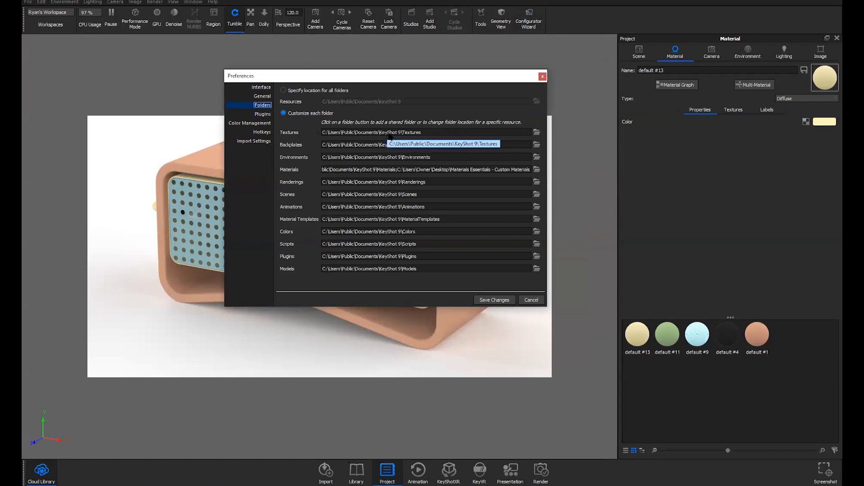
{"action": "left_click", "coordinate": [536, 169]}
{"action": "left_click", "coordinate": [378, 162]}
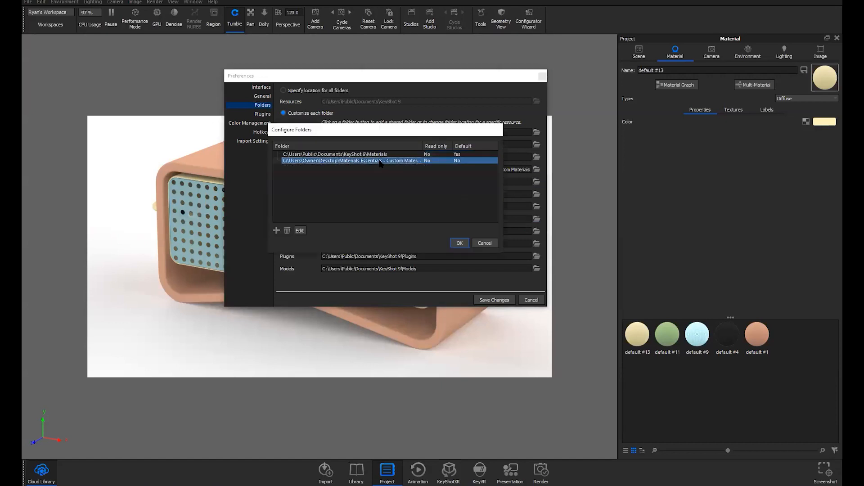
{"action": "left_click", "coordinate": [299, 231]}
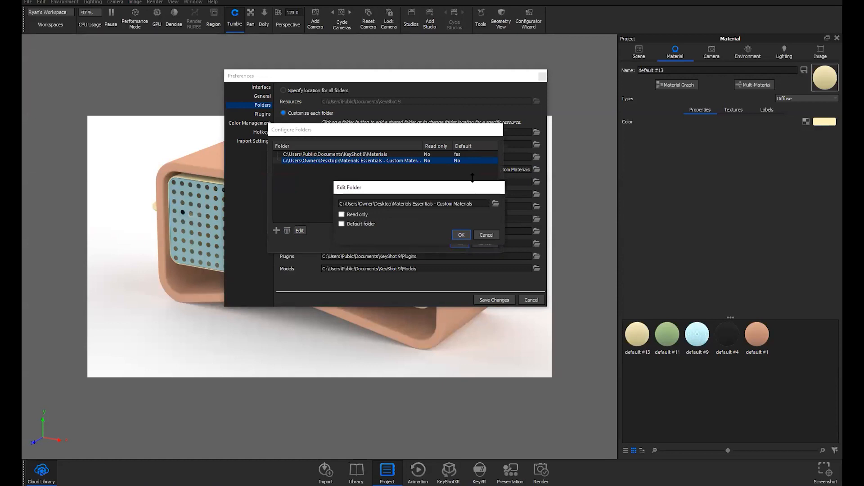
{"action": "left_click", "coordinate": [486, 234]}
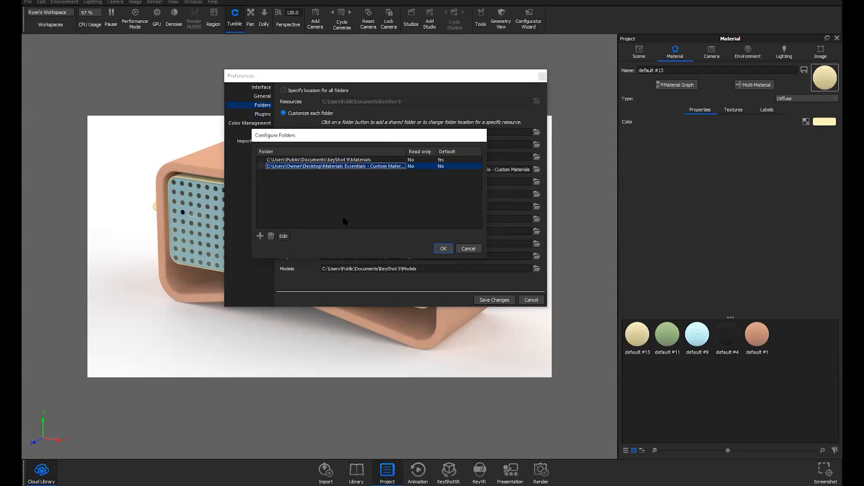
Step: Try the Read only option on the Materials Essentials - Custom Materials folder and leave the preferences without applying it
{"action": "double_click", "coordinate": [351, 166]}
{"action": "left_click_drag", "start_coordinate": [352, 167], "coordinate": [356, 161]}
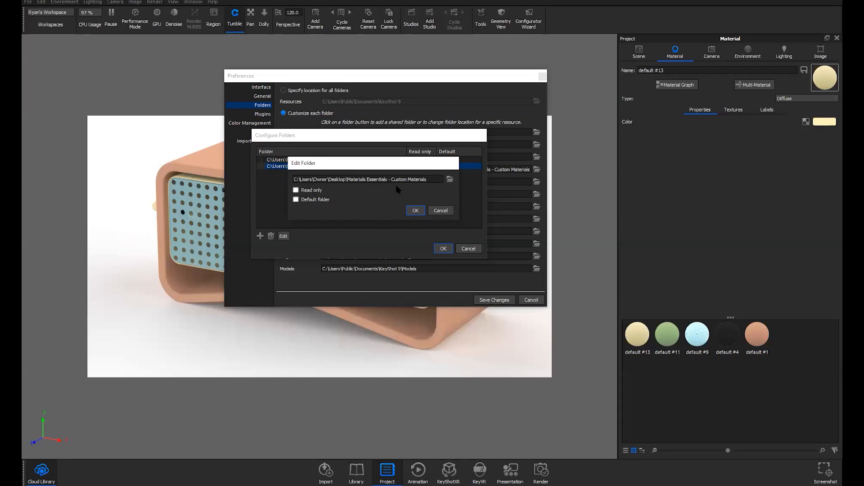
{"action": "left_click", "coordinate": [310, 192]}
{"action": "left_click_drag", "start_coordinate": [375, 160], "coordinate": [347, 163]}
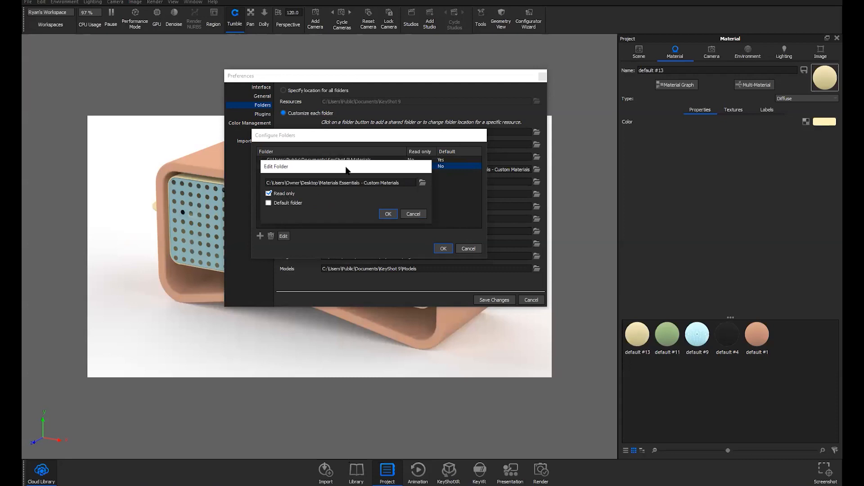
{"action": "left_click_drag", "start_coordinate": [347, 170], "coordinate": [346, 169]}
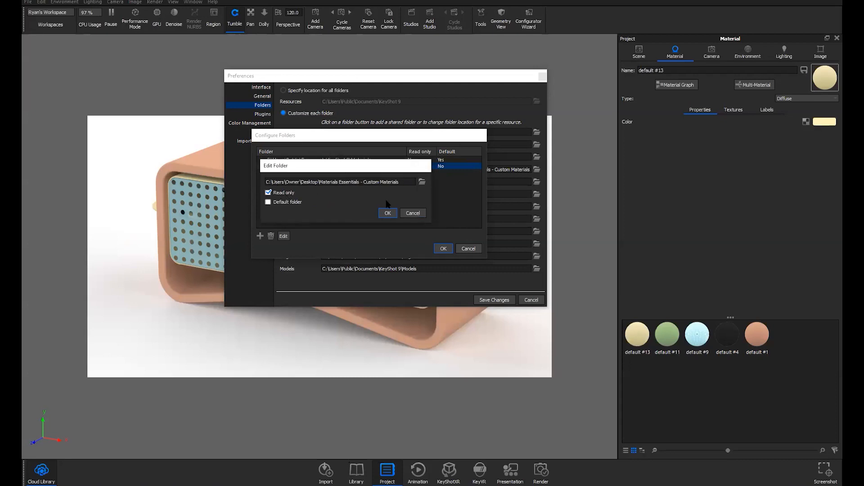
{"action": "key", "text": "Return"}
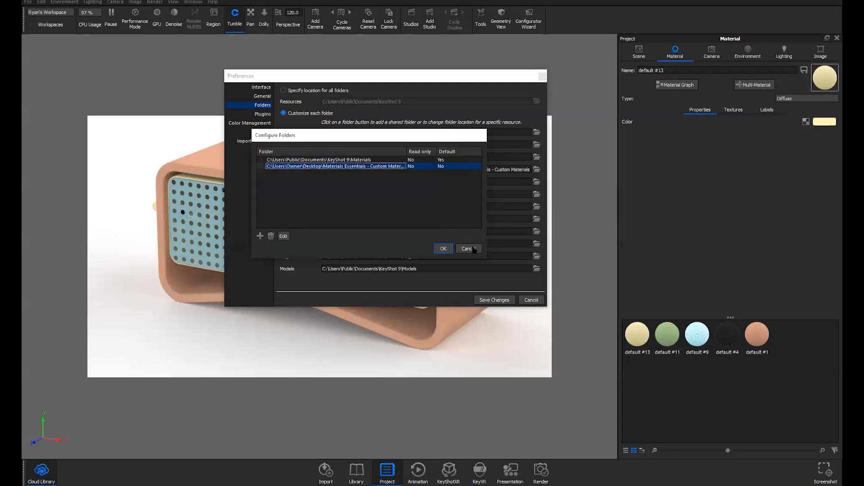
{"action": "key", "text": "Return"}
{"action": "key", "text": "Return"}
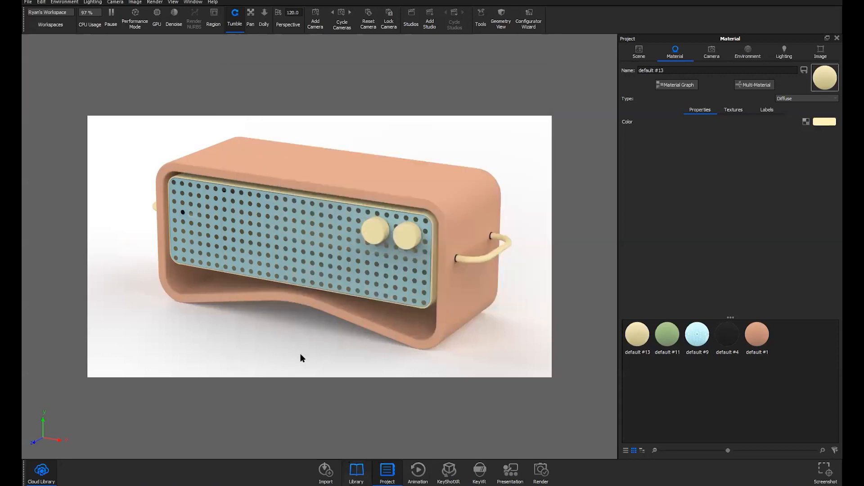
Step: Show the Geometry models in the library and view the speaker from its opposite side
{"action": "key", "text": "m"}
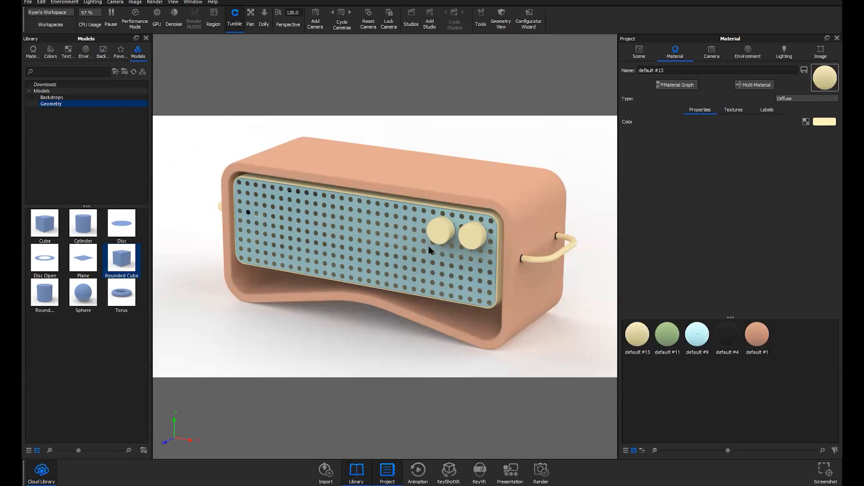
{"action": "left_click_drag", "start_coordinate": [437, 253], "coordinate": [417, 242]}
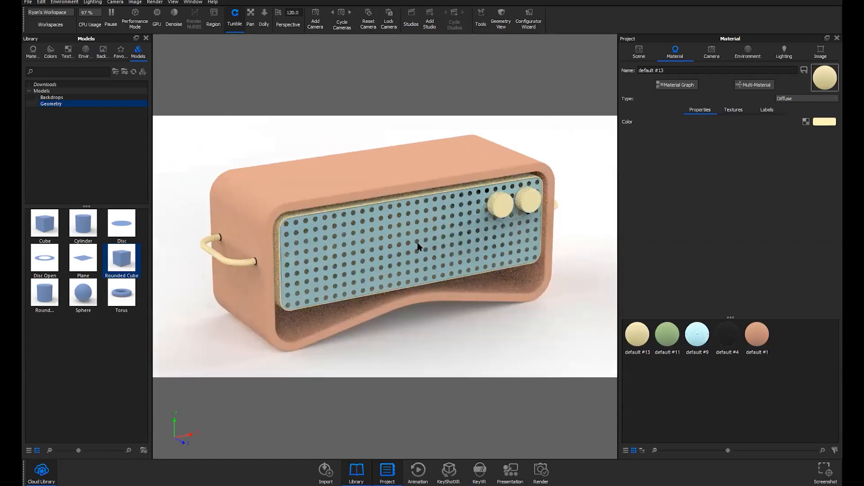
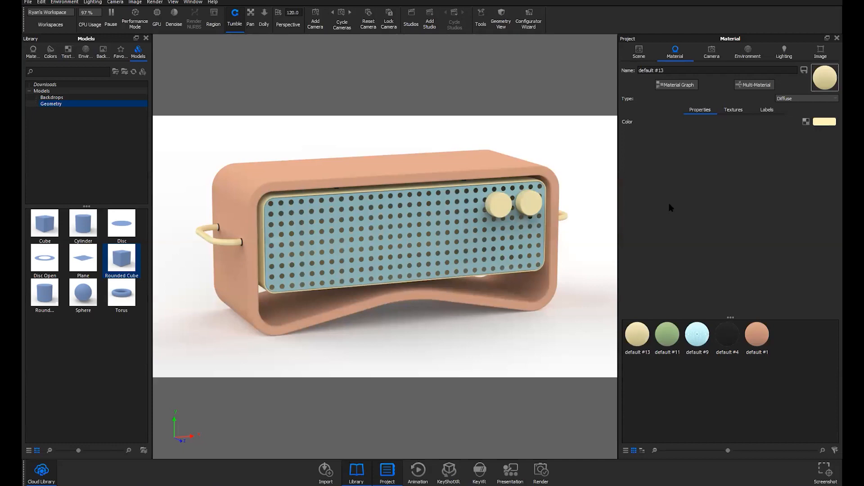
Step: Apply the favorite materials Gold Metallic Accents, Housing Red and Speaker Plate - Aluminum to the speaker's cream accents, outer housing and grill
{"action": "double_click", "coordinate": [452, 242]}
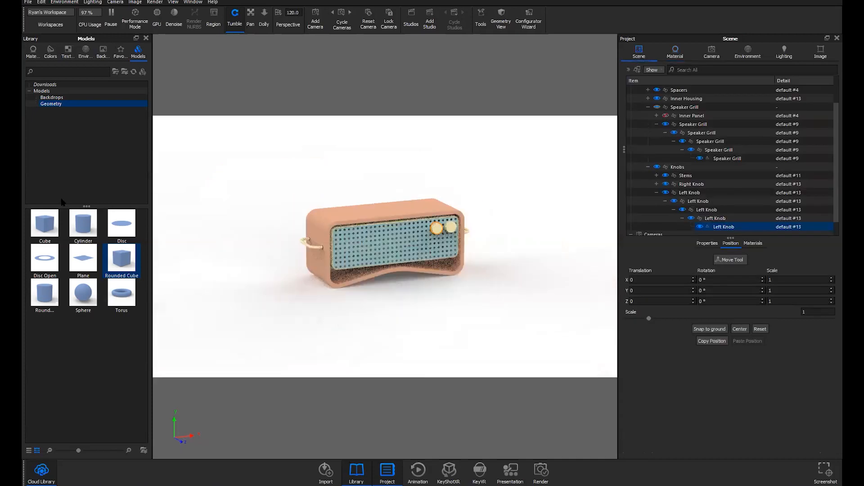
{"action": "left_click", "coordinate": [121, 52]}
{"action": "left_click_drag", "start_coordinate": [39, 223], "coordinate": [312, 247]}
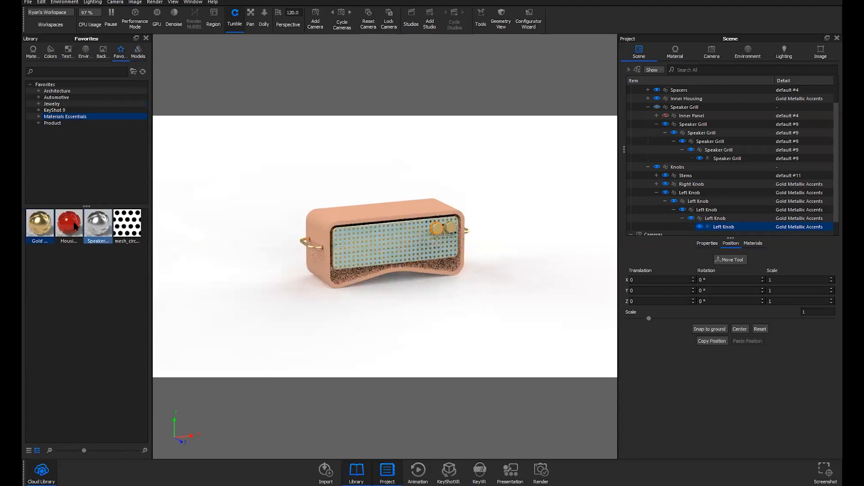
{"action": "left_click_drag", "start_coordinate": [75, 226], "coordinate": [351, 247]}
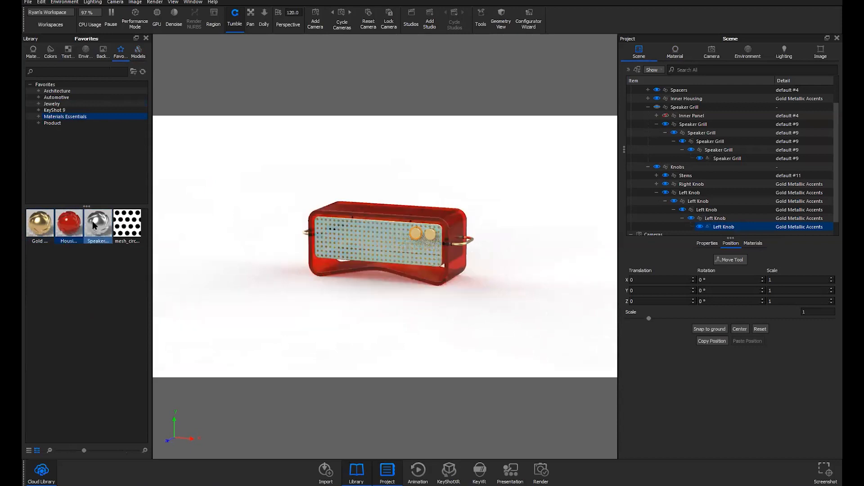
{"action": "left_click_drag", "start_coordinate": [94, 225], "coordinate": [357, 227]}
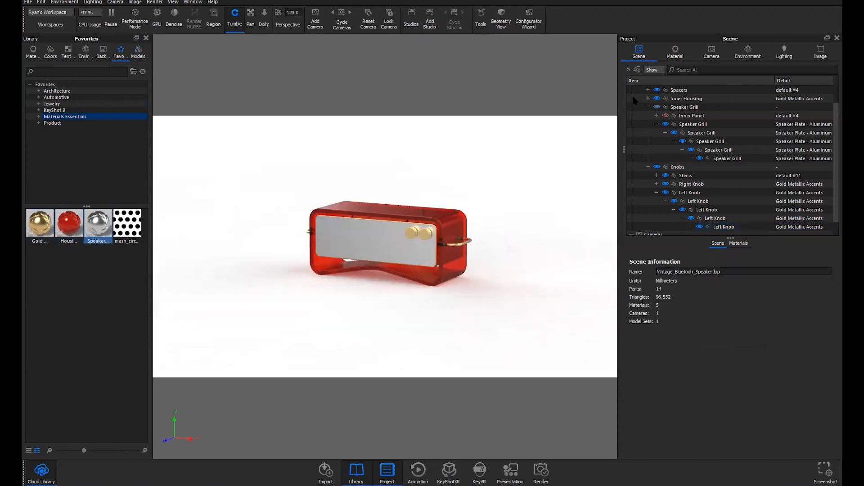
Step: Make a linear pattern of the VintageBluetoothSpeaker model with 2 instances in X, 2 in Z and an X spacing of 7.157 mm
{"action": "scroll", "coordinate": [638, 98], "scroll_direction": "up", "scroll_amount": 2}
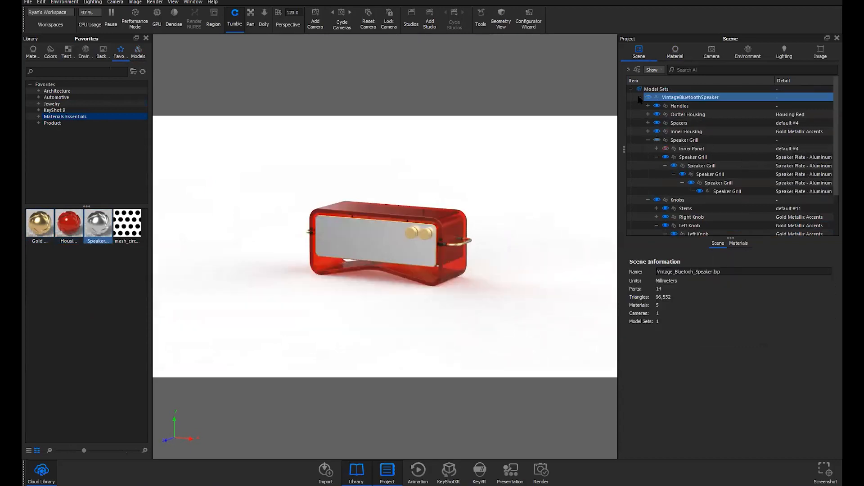
{"action": "left_click", "coordinate": [640, 97]}
{"action": "right_click", "coordinate": [680, 98]}
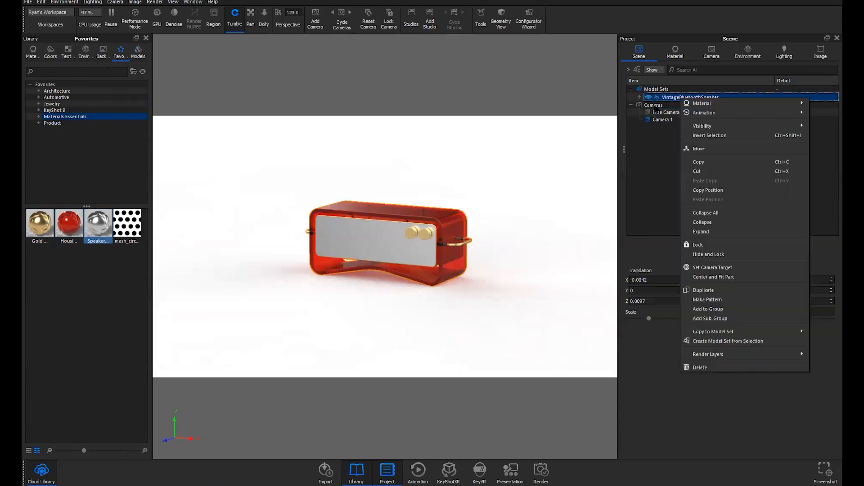
{"action": "left_click", "coordinate": [648, 99]}
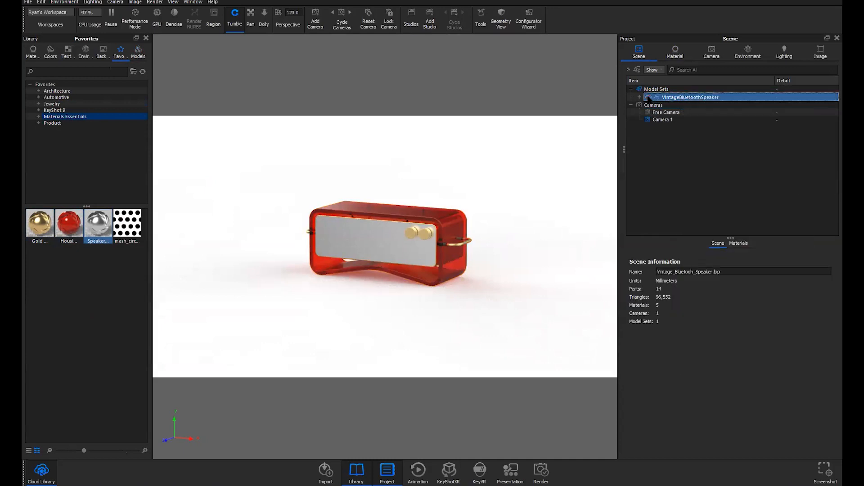
{"action": "right_click", "coordinate": [680, 99]}
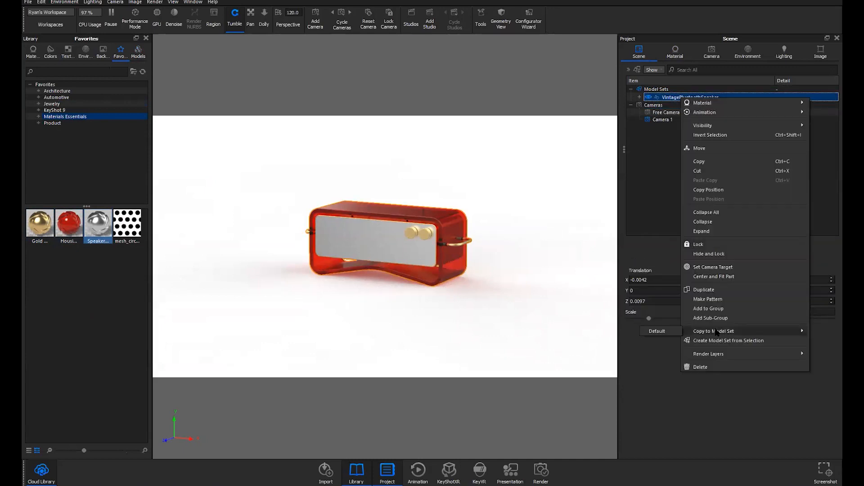
{"action": "left_click", "coordinate": [707, 300]}
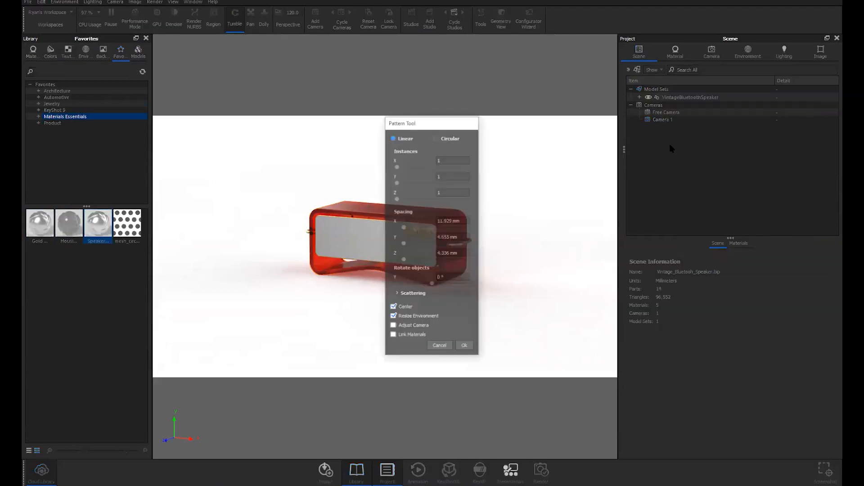
{"action": "left_click_drag", "start_coordinate": [403, 122], "coordinate": [481, 129]}
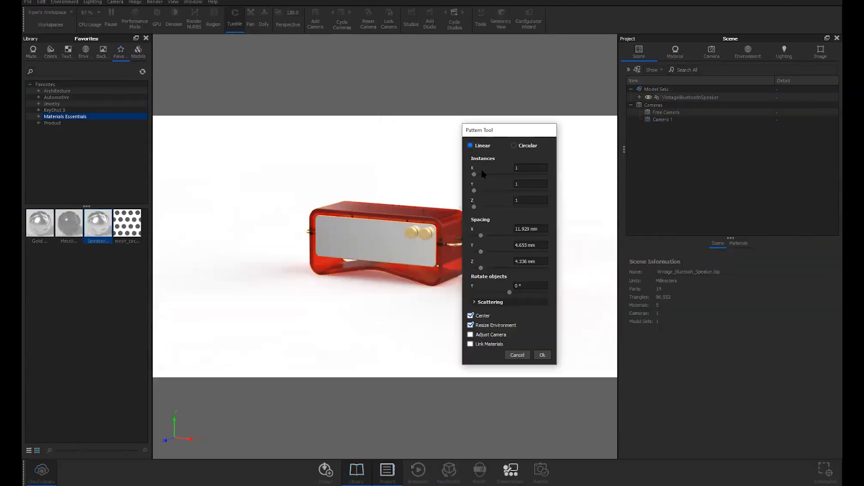
{"action": "left_click_drag", "start_coordinate": [474, 207], "coordinate": [482, 207]}
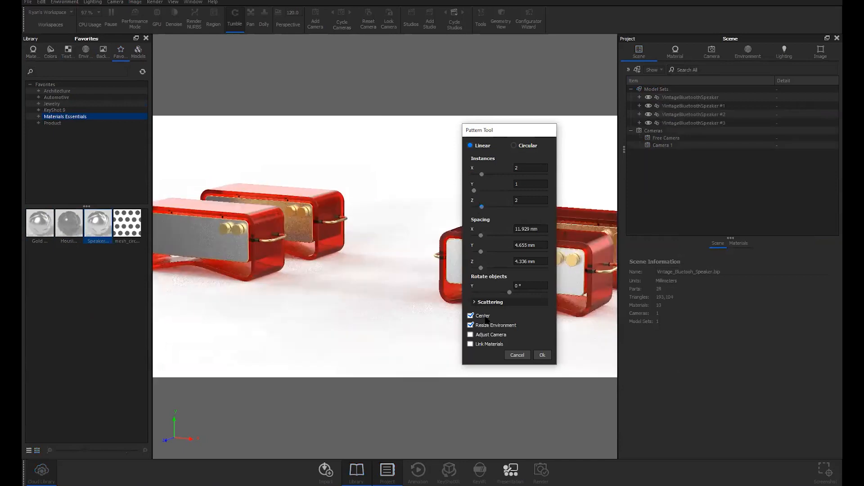
{"action": "left_click_drag", "start_coordinate": [481, 235], "coordinate": [499, 235]}
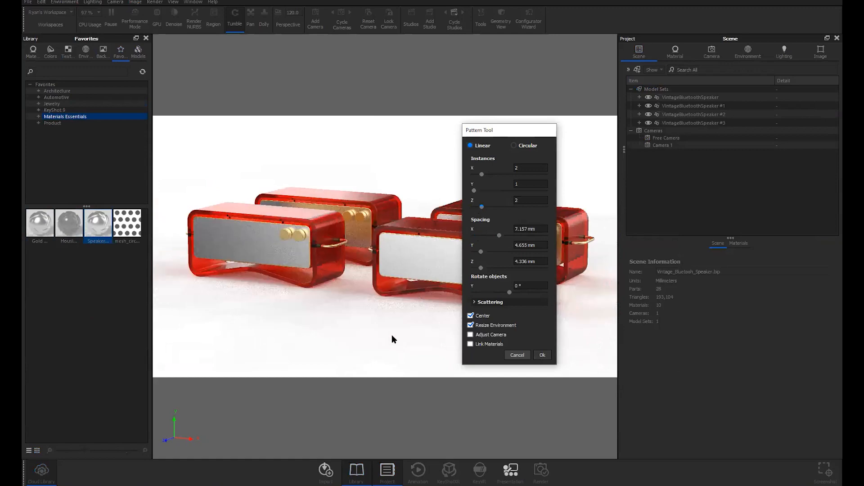
{"action": "key", "text": "Return"}
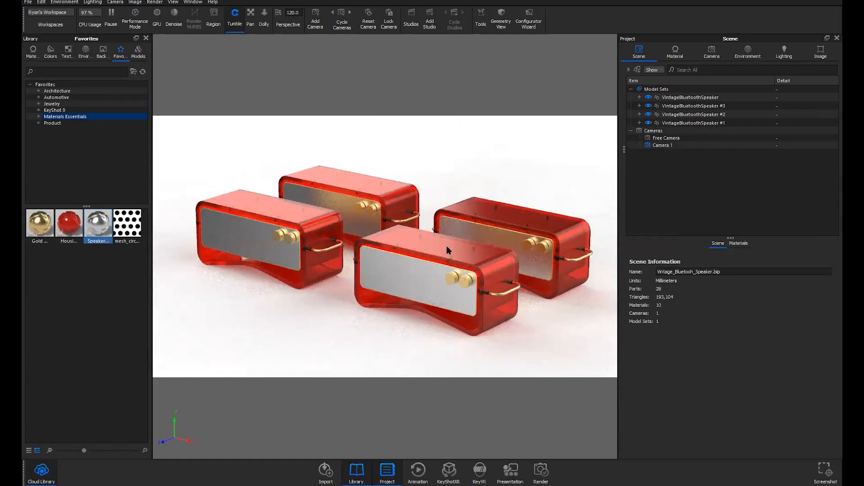
Step: Try the specular transmission color #844D4D on the front speaker's housing material and undo the color change
{"action": "double_click", "coordinate": [447, 245]}
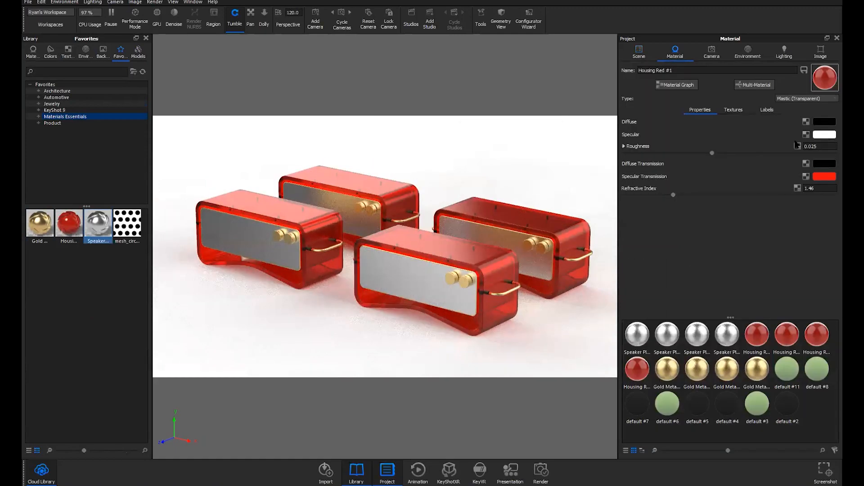
{"action": "left_click", "coordinate": [825, 176]}
{"action": "mouse_move", "coordinate": [734, 124]}
{"action": "left_mouse_down"}
{"action": "mouse_move", "coordinate": [695, 148]}
{"action": "mouse_move", "coordinate": [741, 175]}
{"action": "left_mouse_up"}
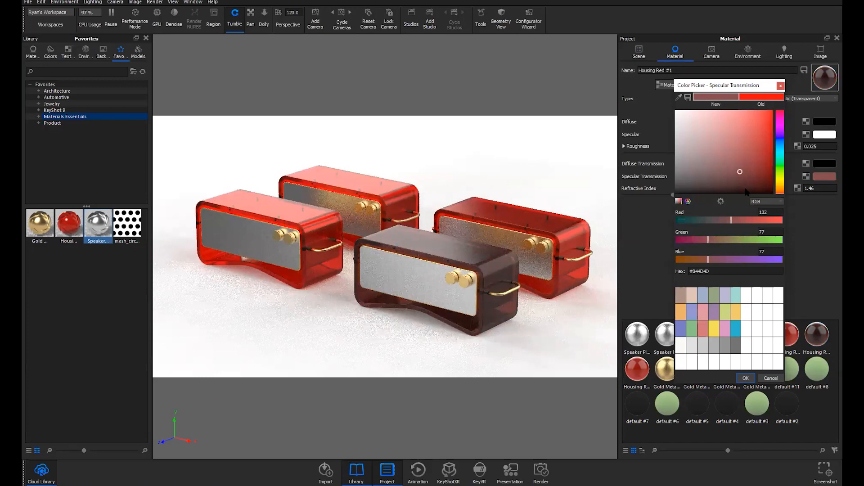
{"action": "key", "text": "ctrl+z"}
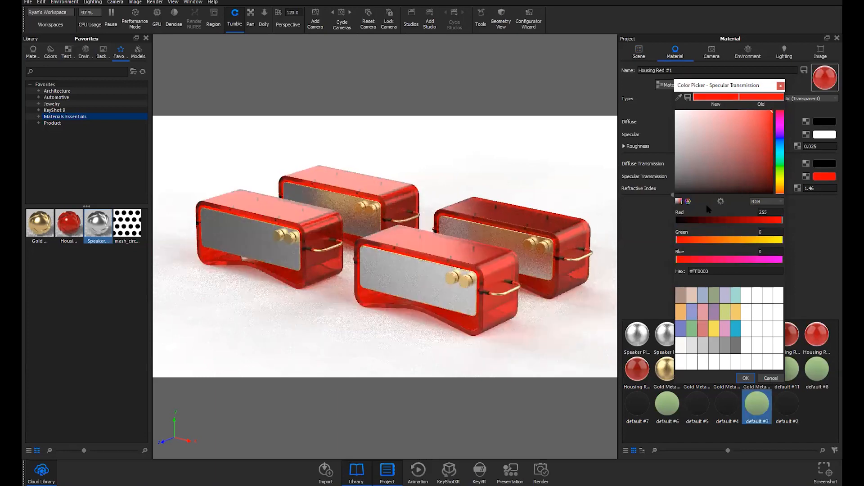
{"action": "key", "text": "Escape"}
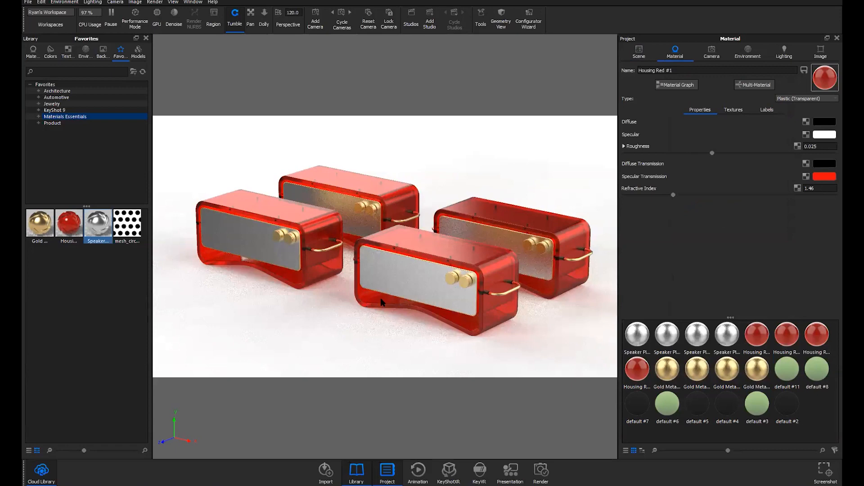
{"action": "left_click_drag", "start_coordinate": [383, 302], "coordinate": [396, 293]}
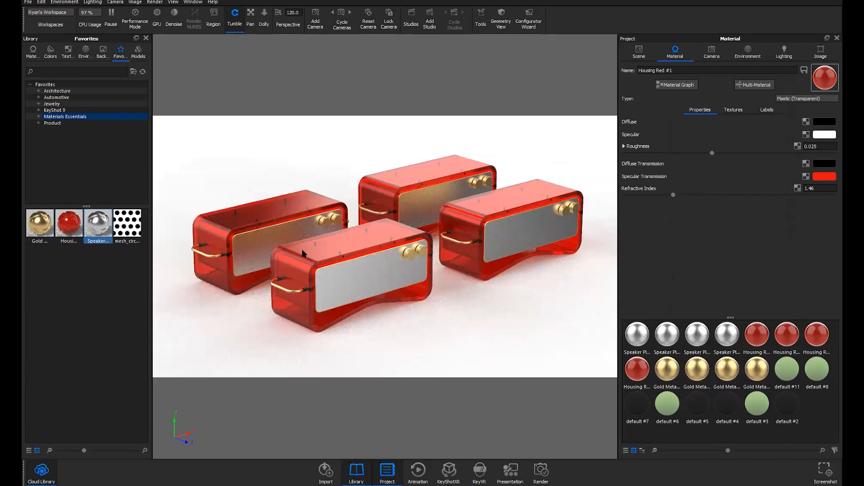
{"action": "left_click_drag", "start_coordinate": [302, 250], "coordinate": [407, 284]}
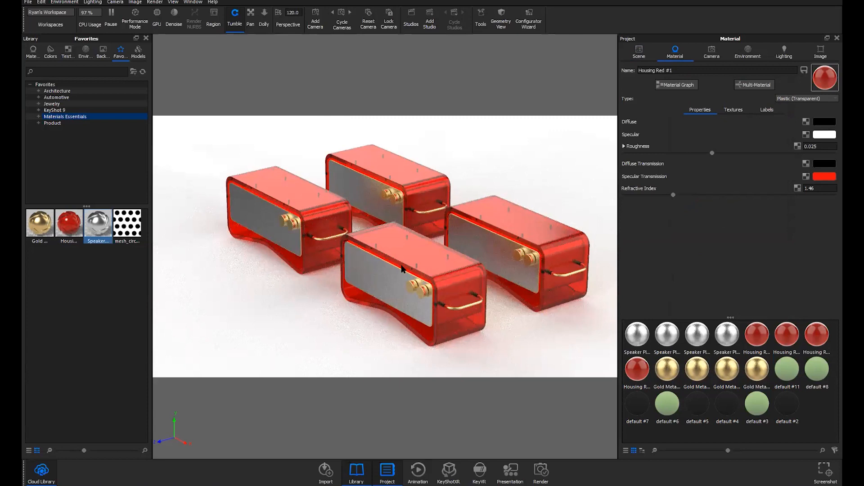
{"action": "key", "text": "ctrl+z"}
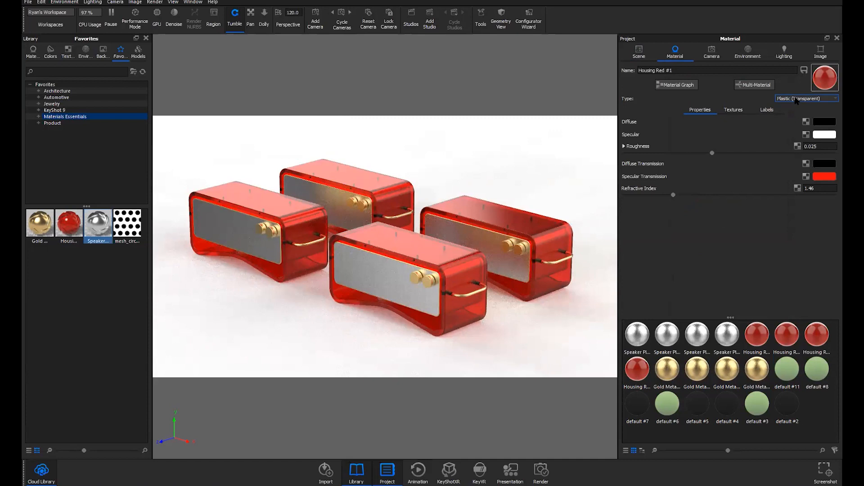
Step: Review the texture types offered for the Housing Red #1 material and the texture and utility nodes available in its Material Graph
{"action": "left_click", "coordinate": [733, 110]}
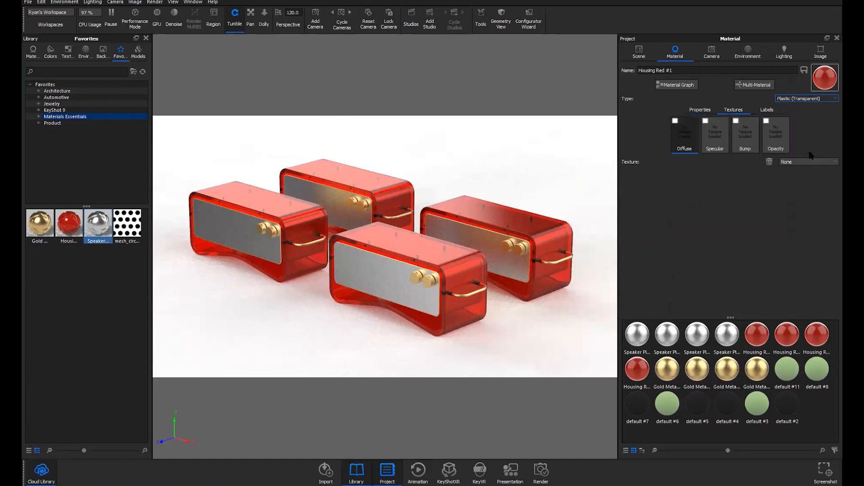
{"action": "left_click", "coordinate": [809, 161]}
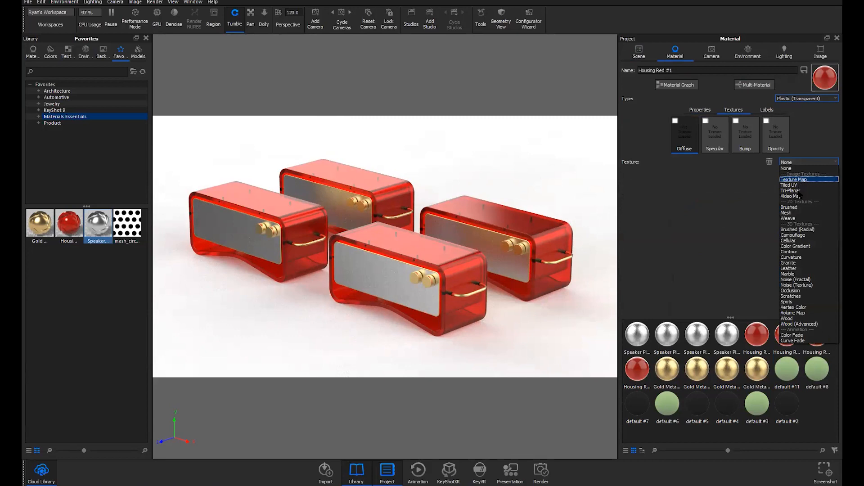
{"action": "left_click", "coordinate": [730, 190]}
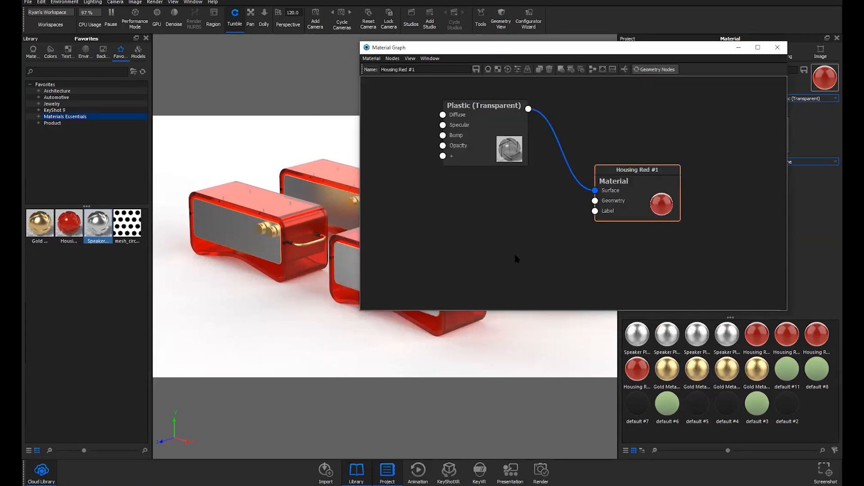
{"action": "right_click", "coordinate": [516, 258]}
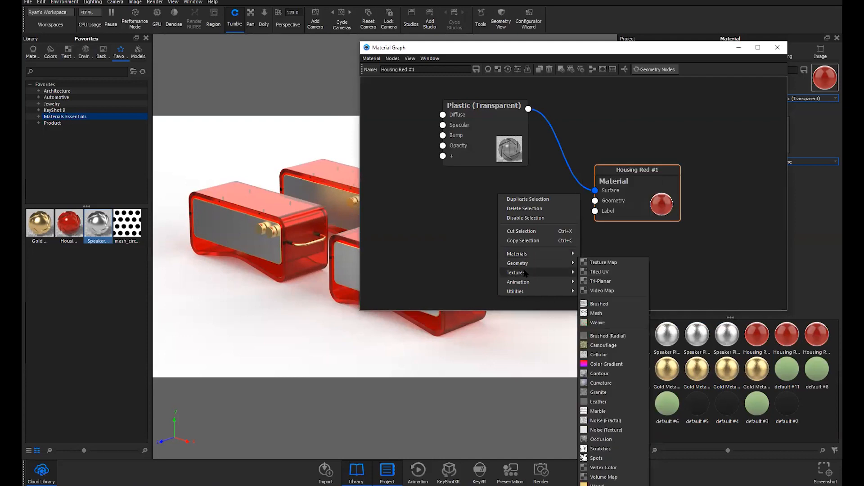
{"action": "mouse_move", "coordinate": [525, 294]}
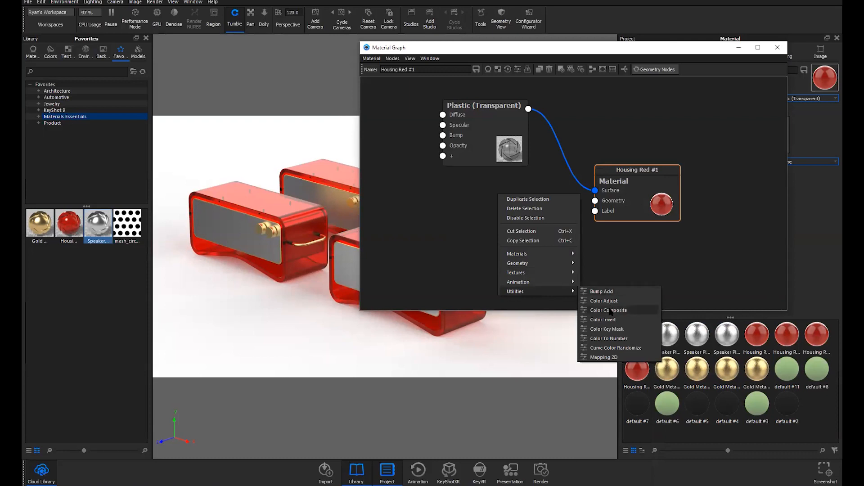
{"action": "left_click", "coordinate": [610, 255]}
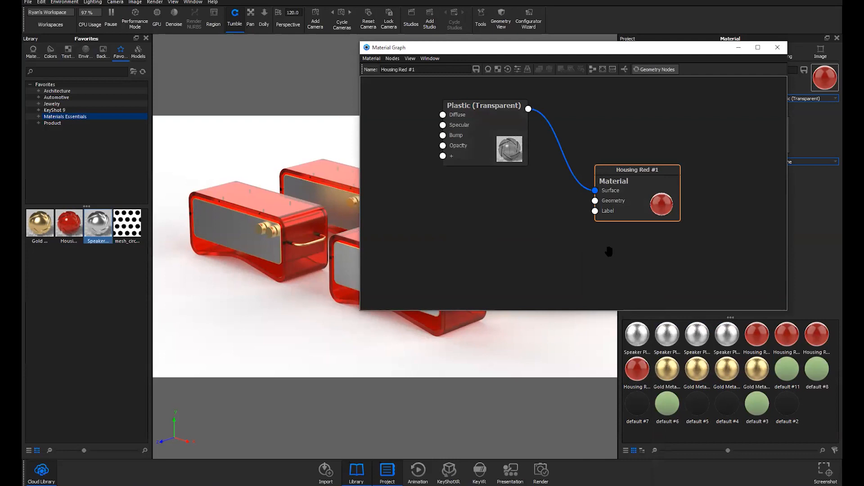
{"action": "left_click_drag", "start_coordinate": [721, 47], "coordinate": [717, 61]}
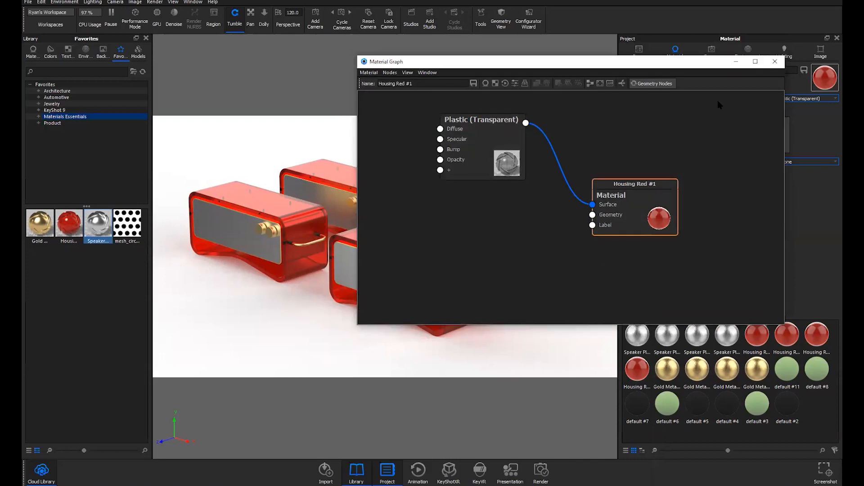
{"action": "key", "text": "Escape"}
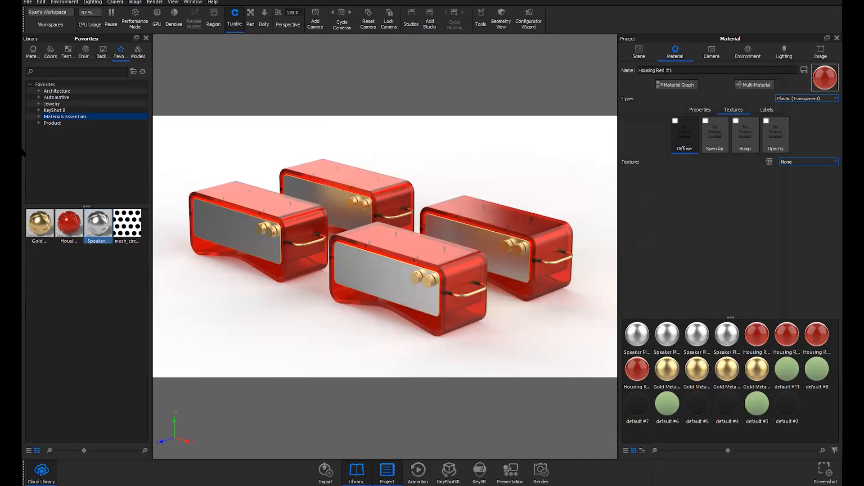
Step: Show the shared Materials Essentials - Custom Materials folder and view the material import dialog without importing anything
{"action": "left_click", "coordinate": [33, 52]}
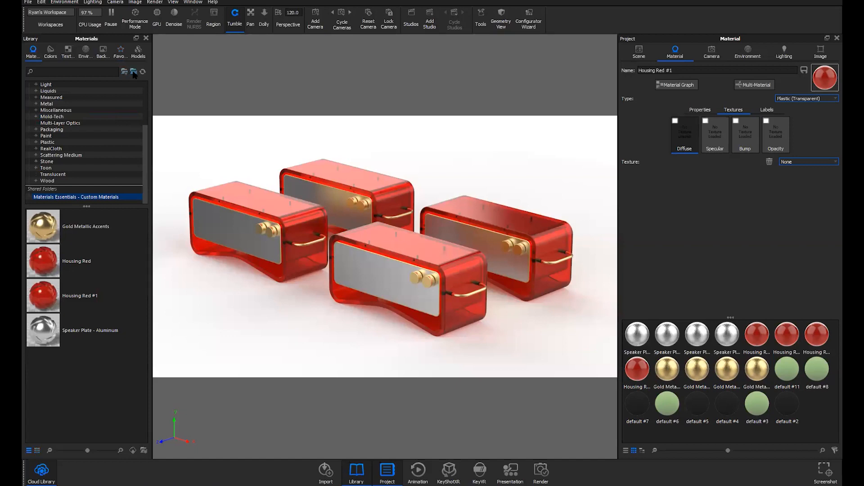
{"action": "left_click", "coordinate": [125, 84]}
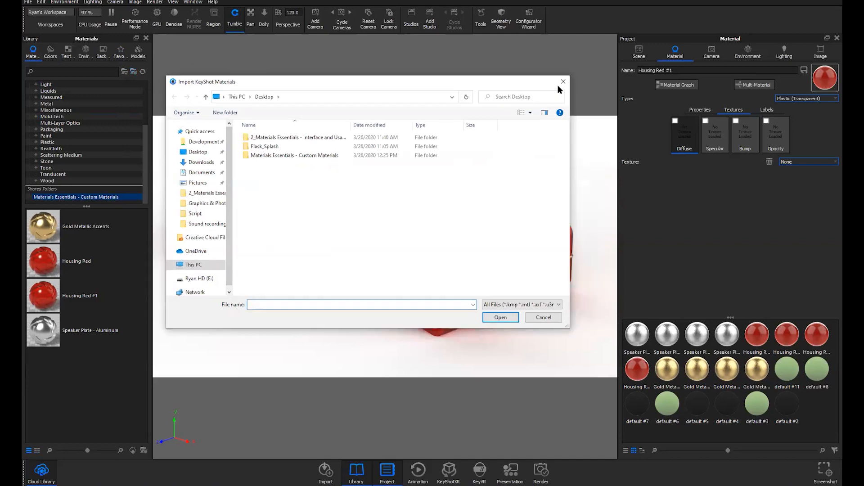
{"action": "key", "text": "Escape"}
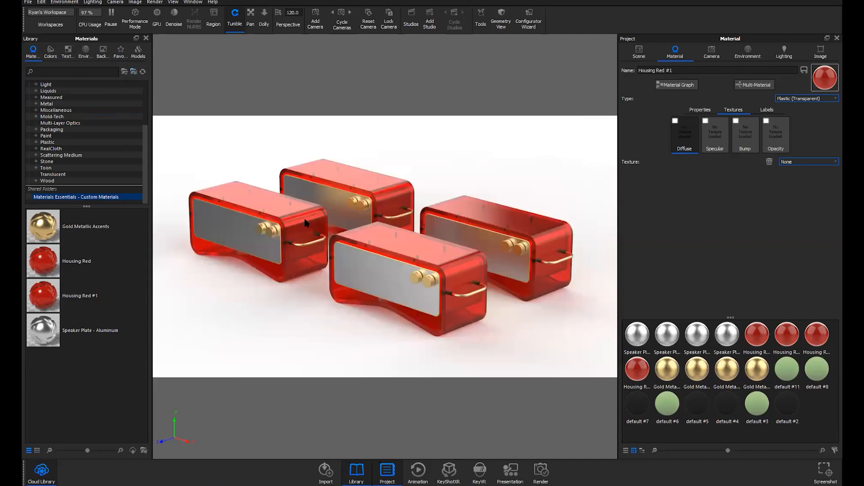
Step: Add the Plane geometry model beneath the four speakers, scale it up uniformly to about 22.75 and show it in the scene tree
{"action": "left_click_drag", "start_coordinate": [342, 234], "coordinate": [362, 250]}
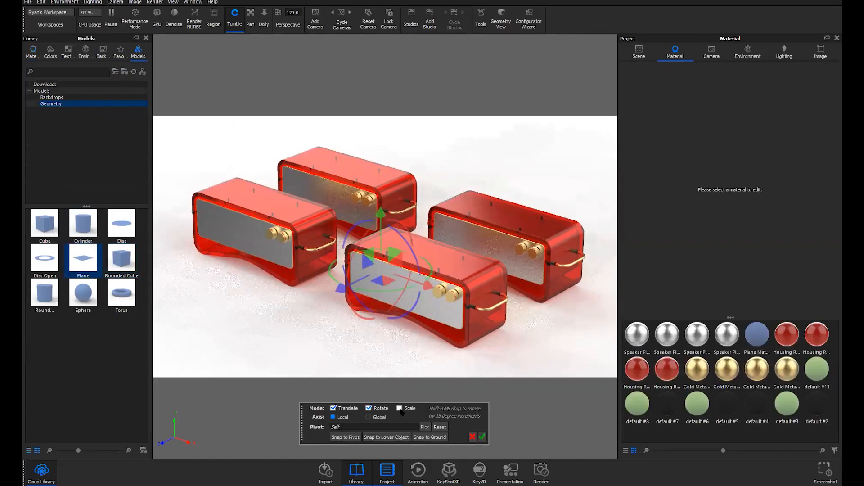
{"action": "left_click", "coordinate": [399, 408]}
{"action": "mouse_move", "coordinate": [386, 272]}
{"action": "left_mouse_down"}
{"action": "mouse_move", "coordinate": [680, 320]}
{"action": "mouse_move", "coordinate": [828, 418]}
{"action": "mouse_move", "coordinate": [391, 303]}
{"action": "mouse_move", "coordinate": [384, 269]}
{"action": "left_mouse_up"}
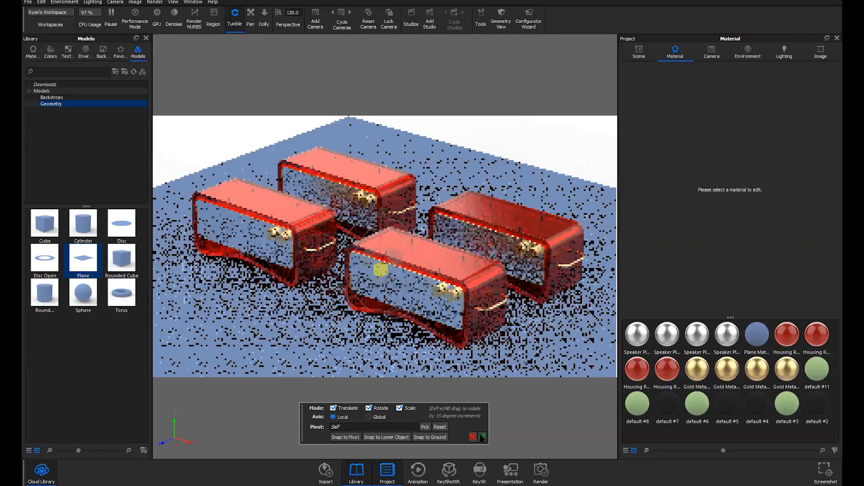
{"action": "left_click", "coordinate": [636, 54]}
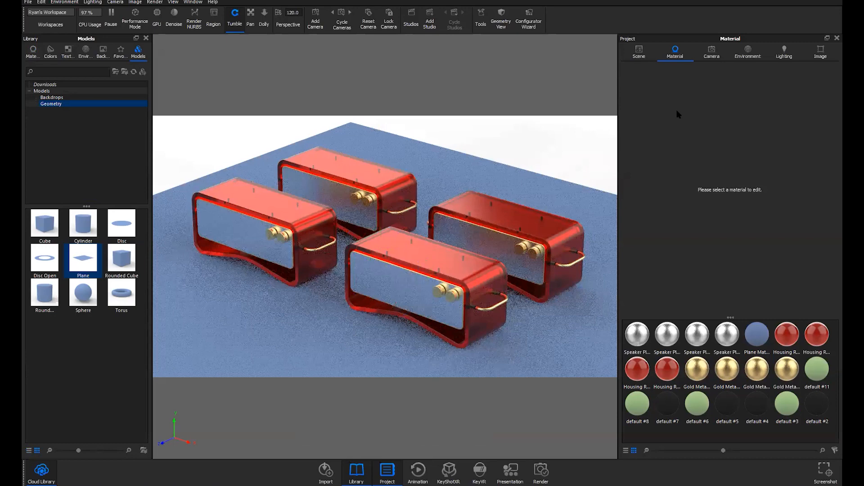
{"action": "left_click", "coordinate": [640, 107]}
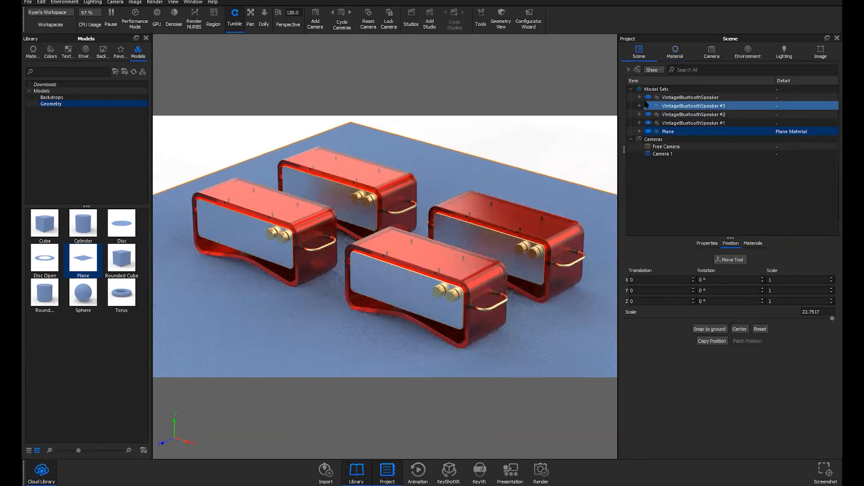
Step: Hide all four VintageBluetoothSpeaker model sets, leaving only the plane, and open the Plane Material for editing
{"action": "left_click", "coordinate": [648, 114]}
{"action": "left_click", "coordinate": [647, 122]}
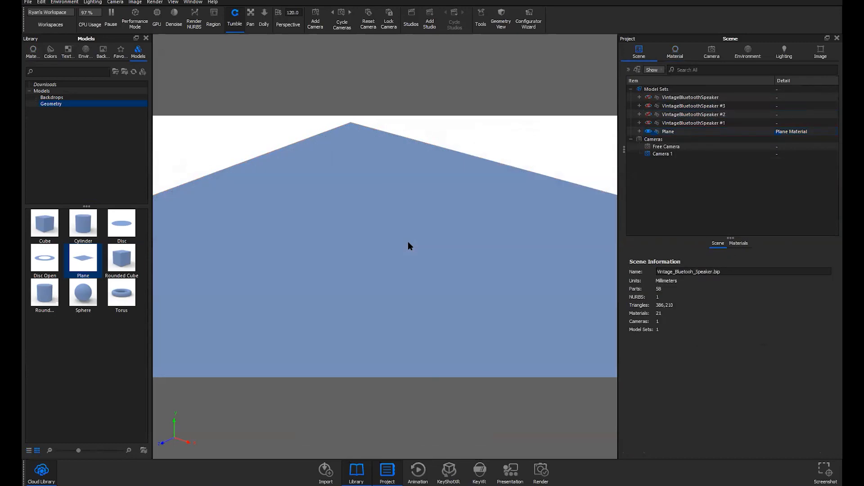
{"action": "double_click", "coordinate": [412, 262]}
{"action": "left_click_drag", "start_coordinate": [464, 310], "coordinate": [476, 303]}
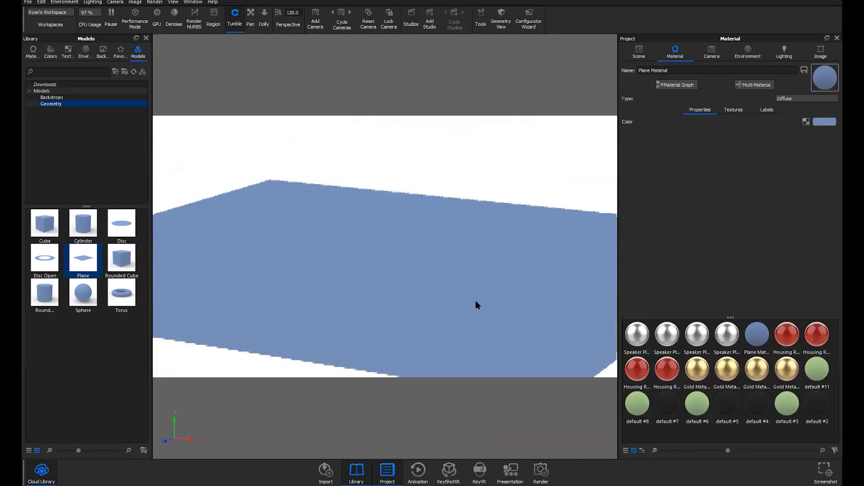
Step: Change the Plane Material to the Plastic type and give it a light grey diffuse color of about #E3E3E3
{"action": "left_click", "coordinate": [826, 122]}
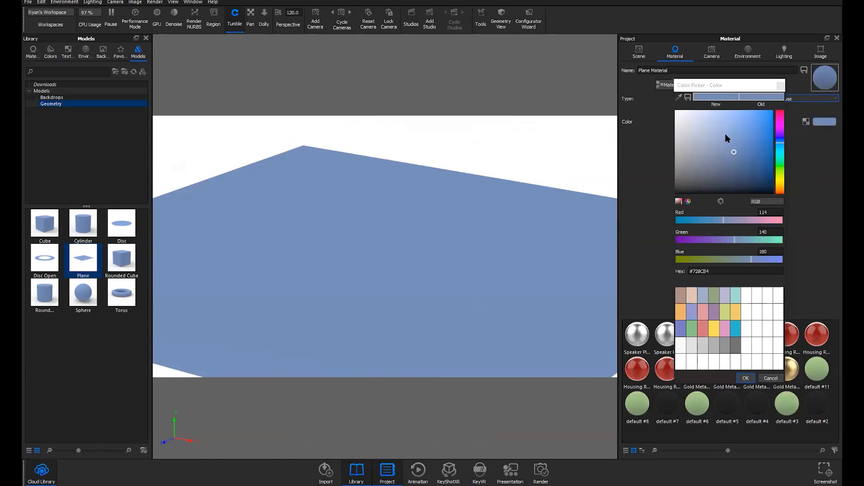
{"action": "key", "text": "ctrl+z"}
{"action": "left_click", "coordinate": [676, 128]}
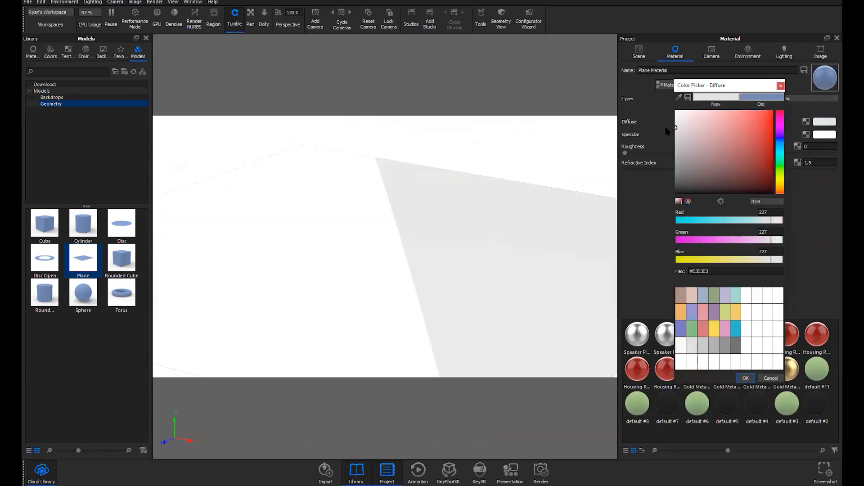
{"action": "key", "text": "Return"}
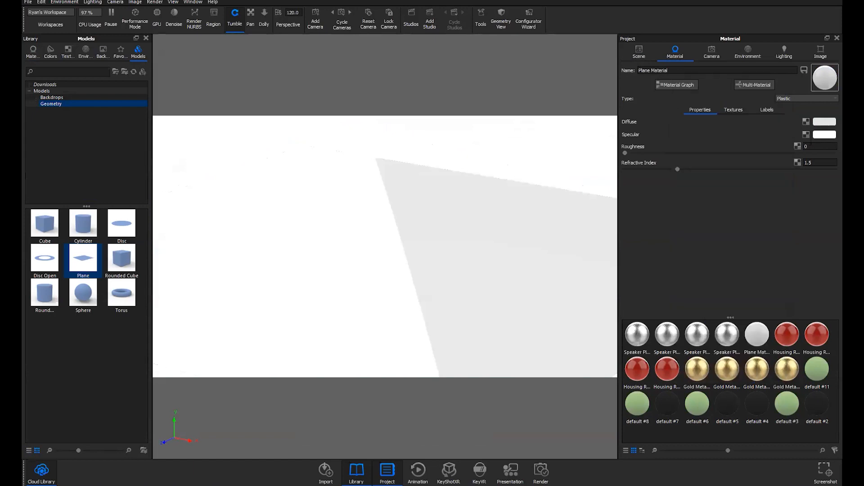
Step: Set the Plane Material's roughness to 0.5
{"action": "left_click", "coordinate": [782, 144]}
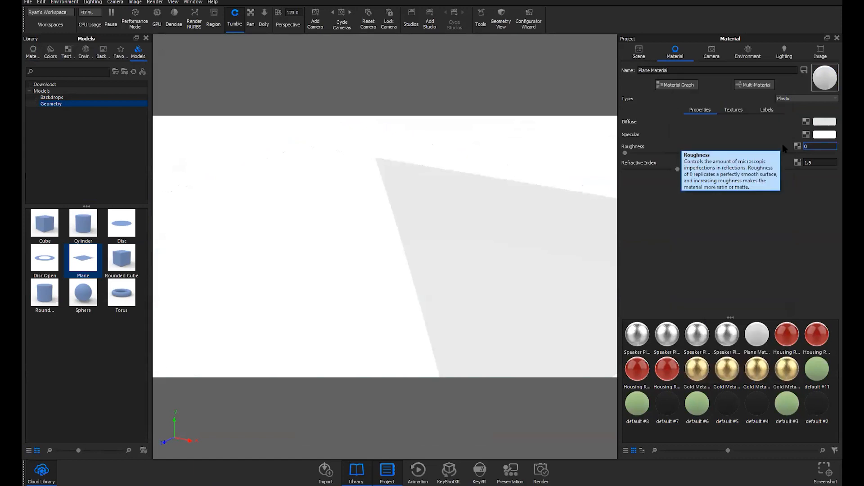
{"action": "type", "text": ".5"}
{"action": "key", "text": "Return"}
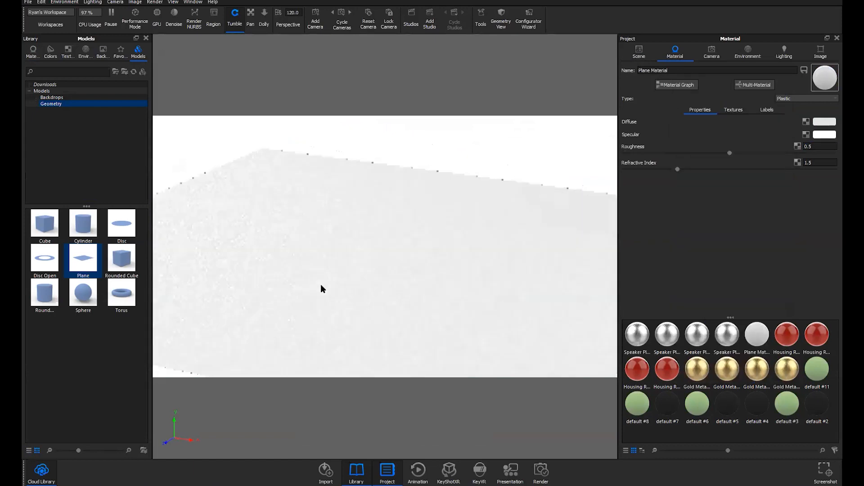
{"action": "left_click_drag", "start_coordinate": [399, 258], "coordinate": [410, 272]}
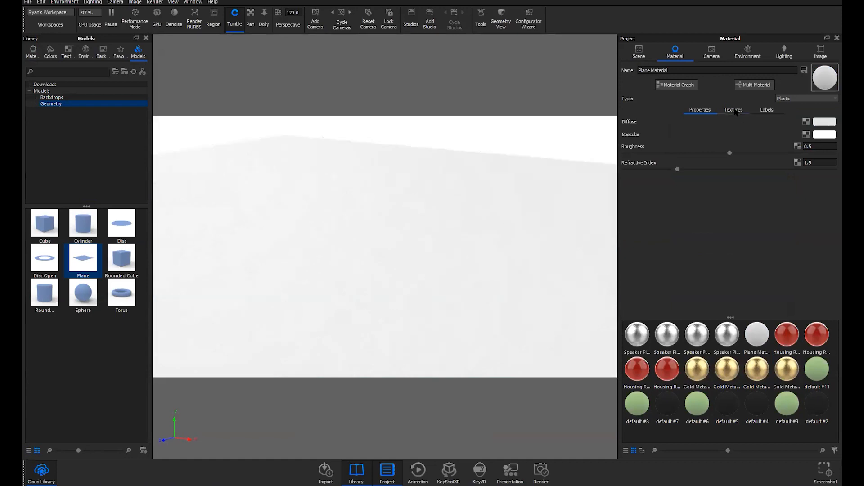
Step: Apply a Noise (Fractal) texture to the bump channel of the Plane Material
{"action": "left_click", "coordinate": [733, 110]}
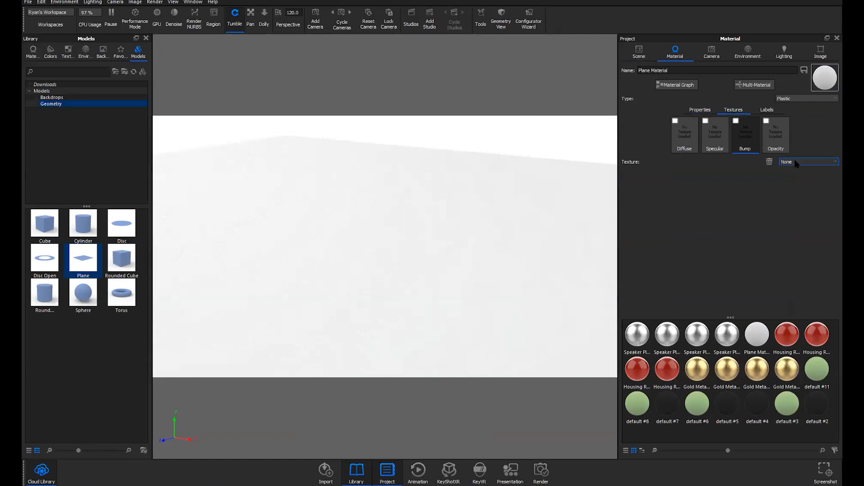
{"action": "left_click", "coordinate": [809, 161]}
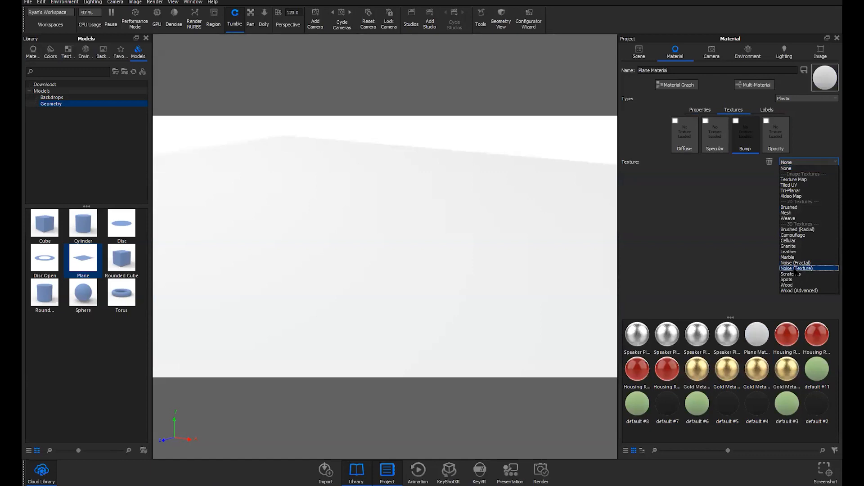
{"action": "left_click", "coordinate": [797, 263]}
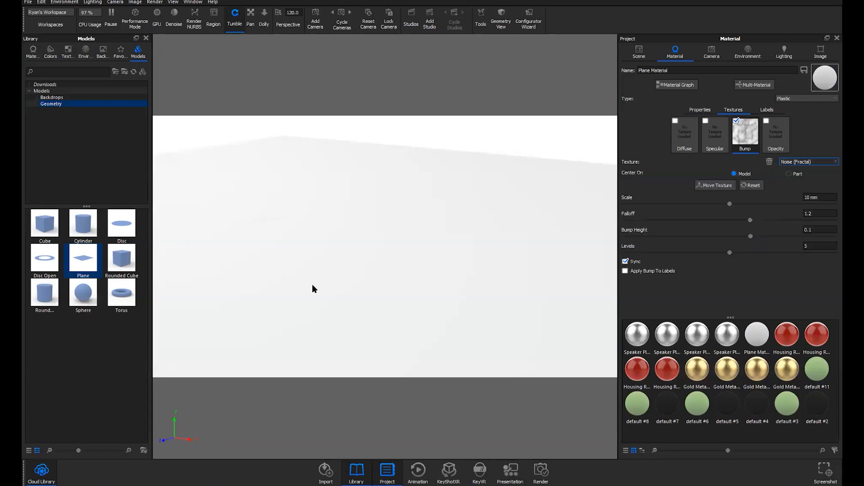
{"action": "left_click_drag", "start_coordinate": [310, 249], "coordinate": [413, 270]}
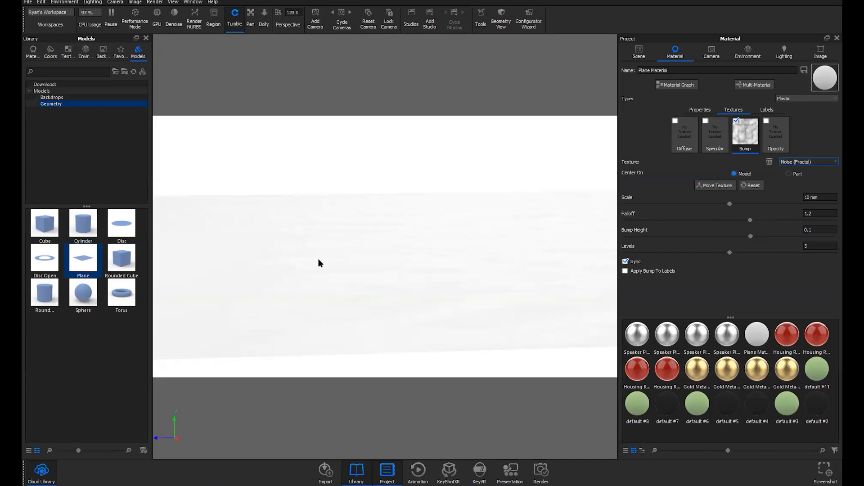
{"action": "left_click_drag", "start_coordinate": [318, 260], "coordinate": [429, 274]}
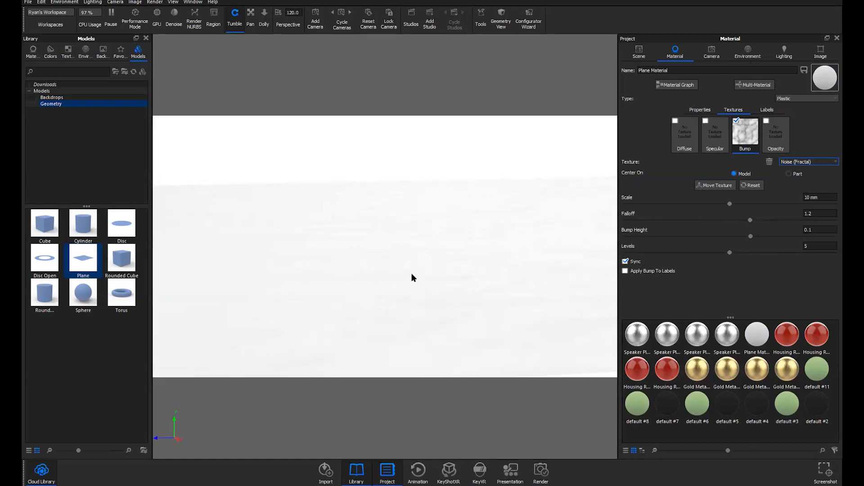
Step: Darken the Plane Material's diffuse color to #CBCBCB
{"action": "left_click", "coordinate": [700, 110]}
{"action": "left_click", "coordinate": [824, 121]}
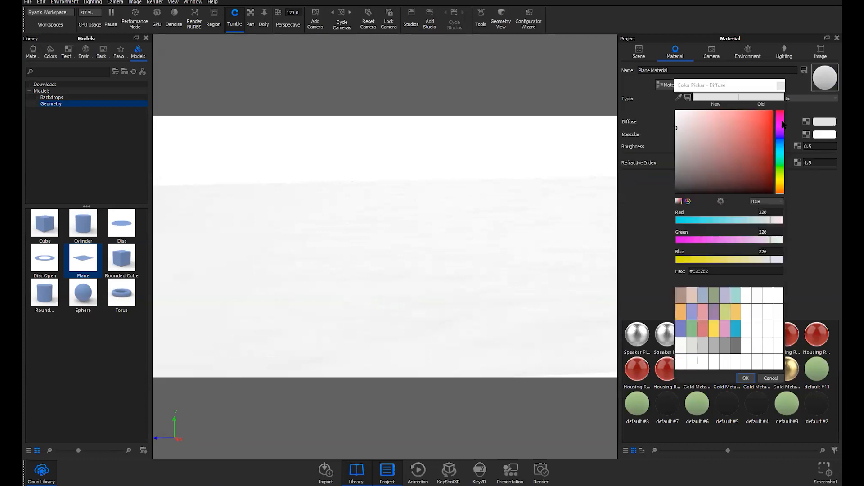
{"action": "left_click_drag", "start_coordinate": [679, 136], "coordinate": [663, 140]}
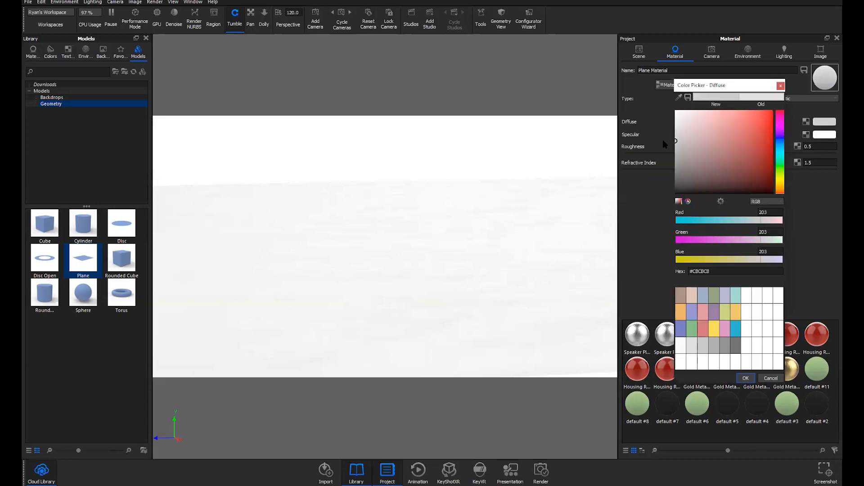
{"action": "left_click", "coordinate": [745, 377]}
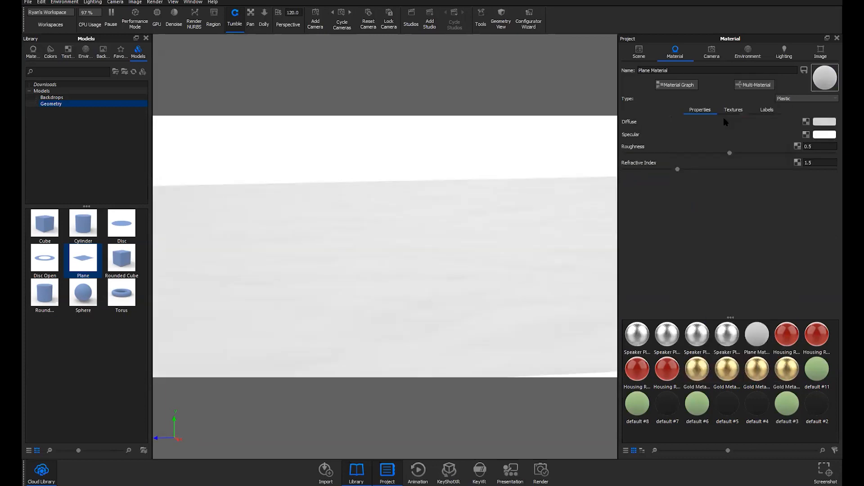
Step: Reduce the scale of the plane's Noise (Fractal) bump texture to 5.68 mm
{"action": "left_click", "coordinate": [734, 109]}
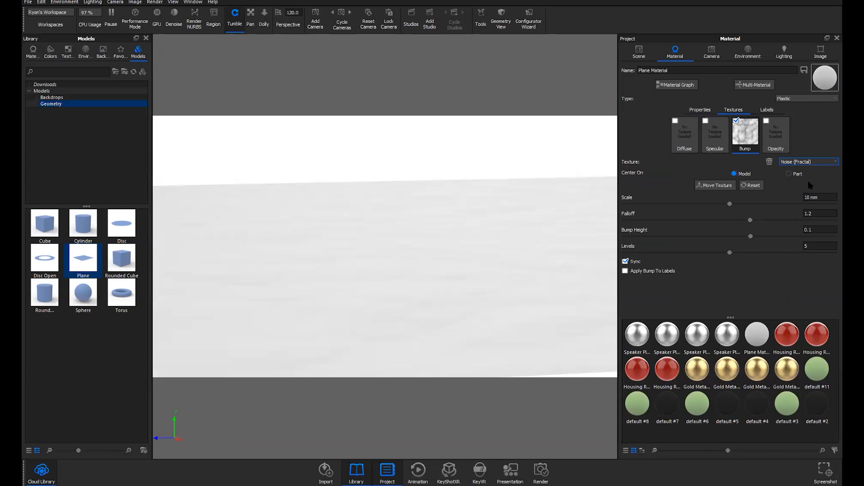
{"action": "left_click", "coordinate": [730, 204]}
{"action": "left_click_drag", "start_coordinate": [729, 205], "coordinate": [684, 205]}
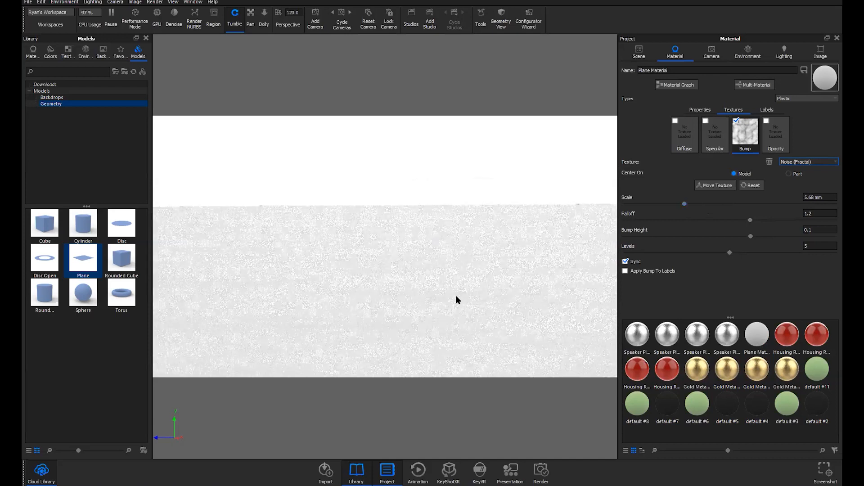
Step: Examine the plane's fractal noise bump surface from several viewing angles, including edge-on
{"action": "left_click_drag", "start_coordinate": [457, 298], "coordinate": [454, 284]}
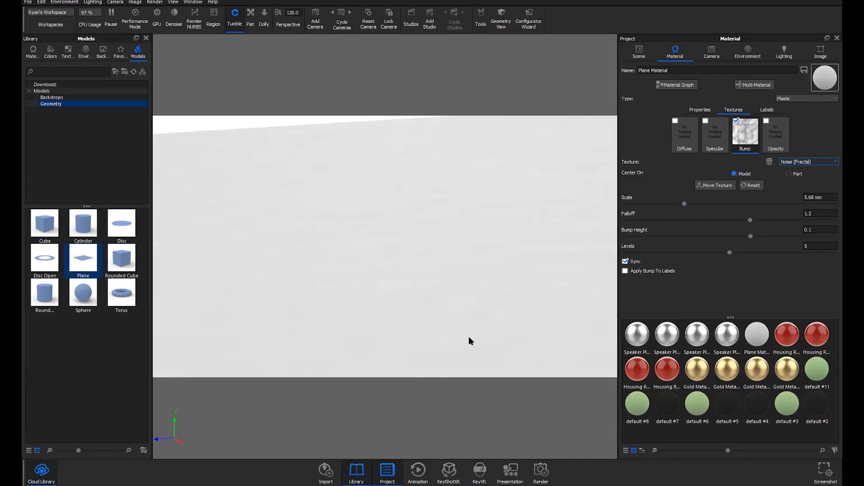
{"action": "left_click_drag", "start_coordinate": [469, 337], "coordinate": [542, 338]}
{"action": "left_click_drag", "start_coordinate": [386, 328], "coordinate": [368, 329]}
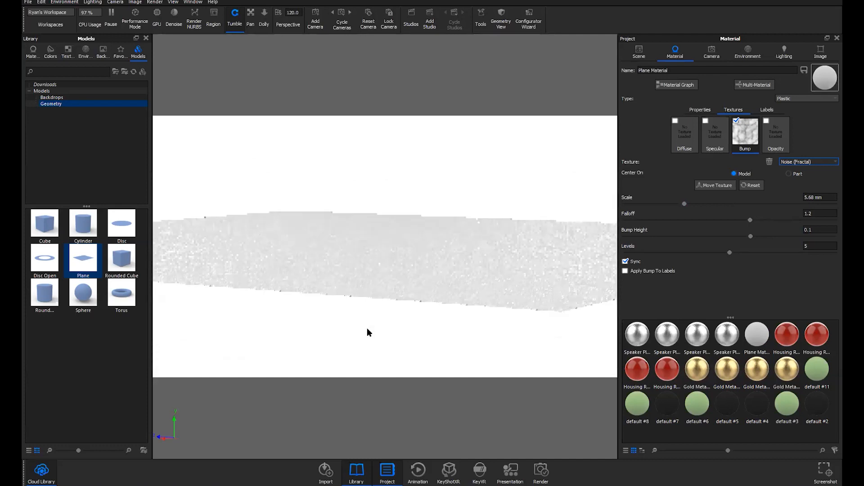
{"action": "left_click_drag", "start_coordinate": [326, 302], "coordinate": [443, 292]}
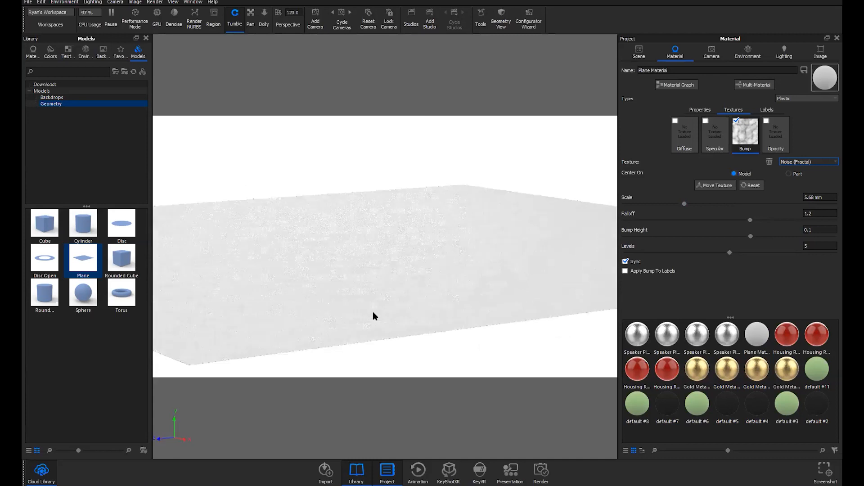
{"action": "left_click_drag", "start_coordinate": [373, 312], "coordinate": [389, 314]}
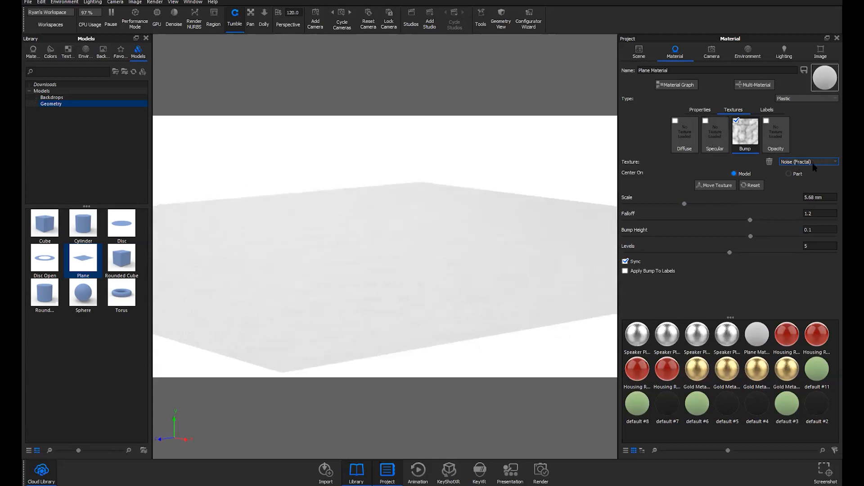
{"action": "left_click_drag", "start_coordinate": [515, 222], "coordinate": [284, 295]}
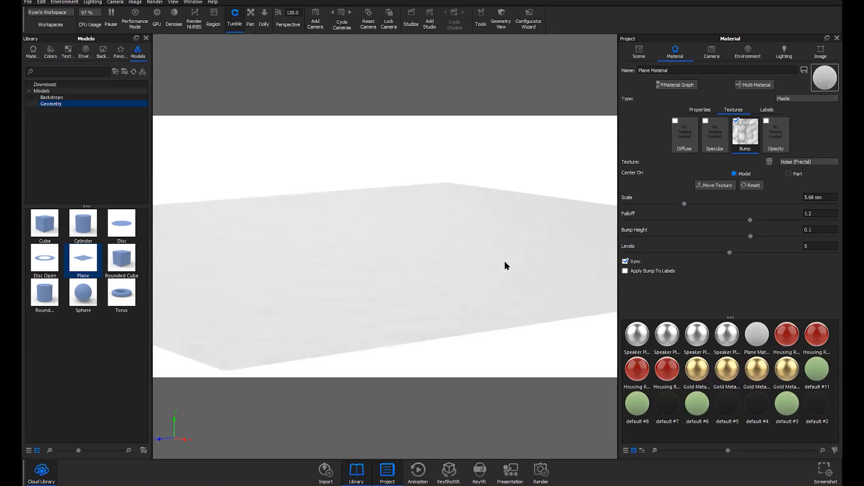
{"action": "left_click_drag", "start_coordinate": [405, 283], "coordinate": [427, 278]}
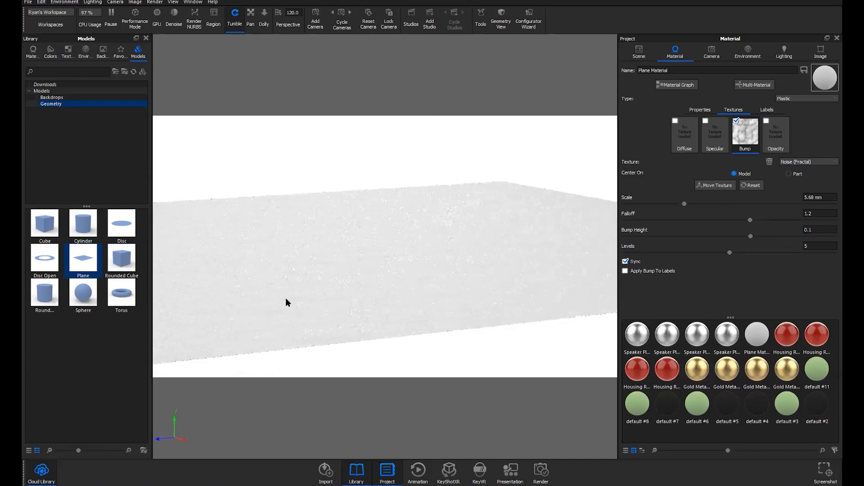
{"action": "left_click_drag", "start_coordinate": [360, 269], "coordinate": [455, 271]}
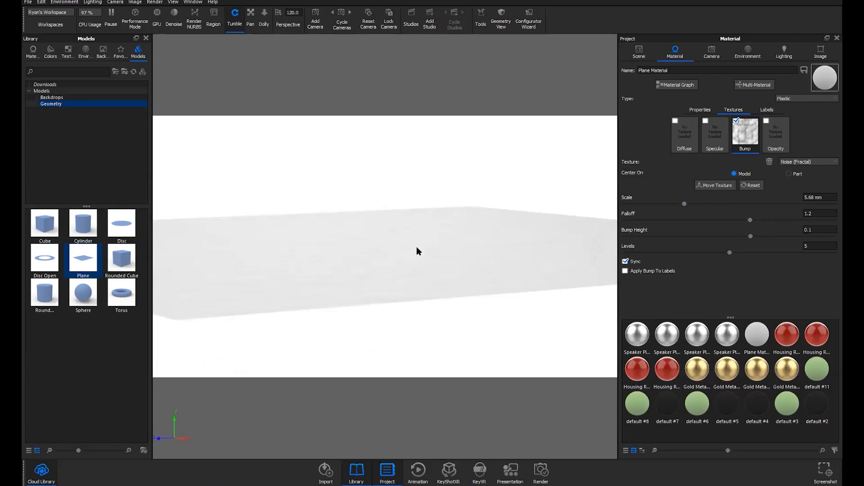
{"action": "left_click_drag", "start_coordinate": [409, 251], "coordinate": [356, 245]}
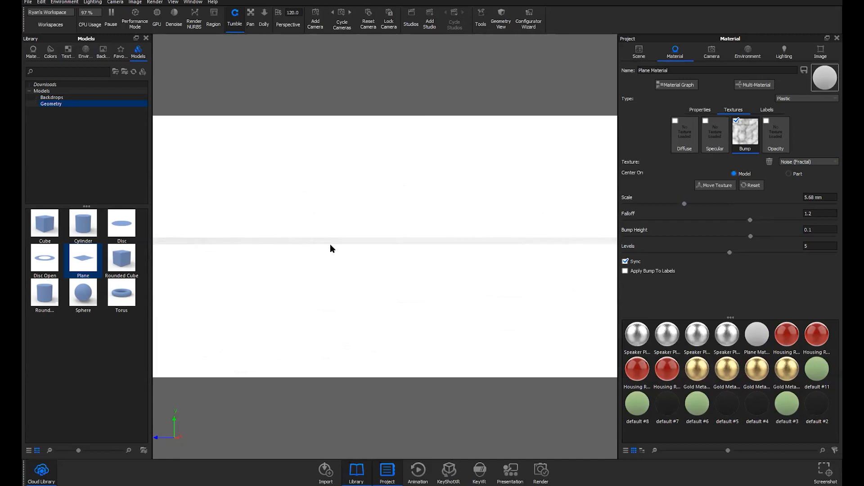
{"action": "left_click_drag", "start_coordinate": [330, 244], "coordinate": [440, 237]}
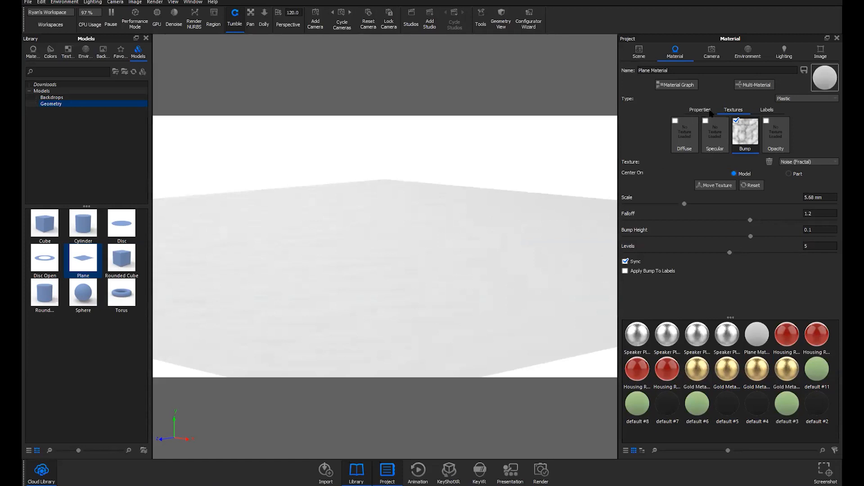
Step: Change the Plane Material's type to Anisotropic and inspect its reflections from different angles
{"action": "left_click", "coordinate": [806, 162]}
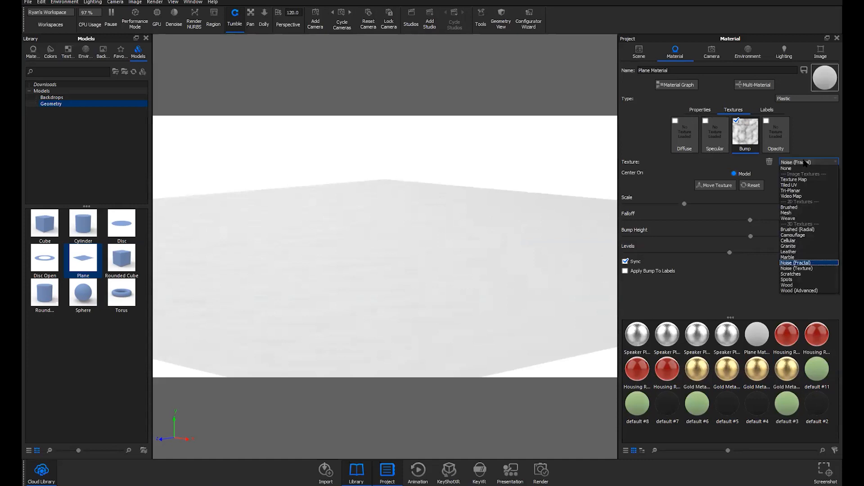
{"action": "left_click", "coordinate": [806, 105]}
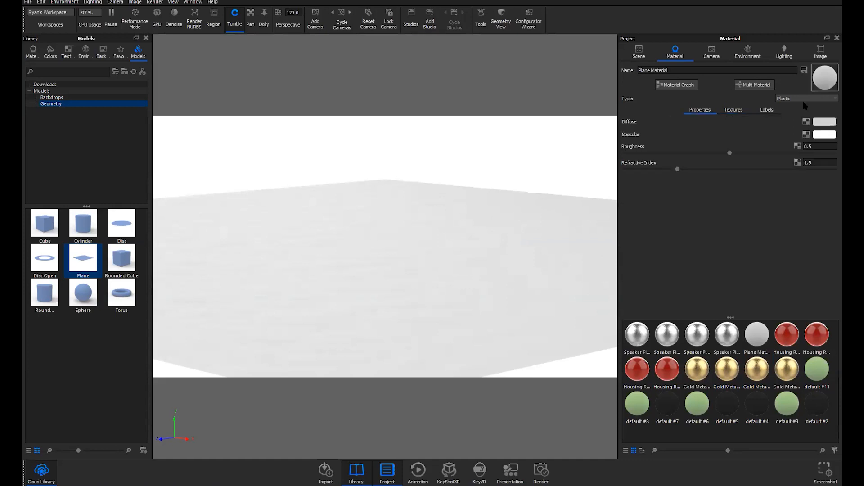
{"action": "left_click", "coordinate": [817, 99]}
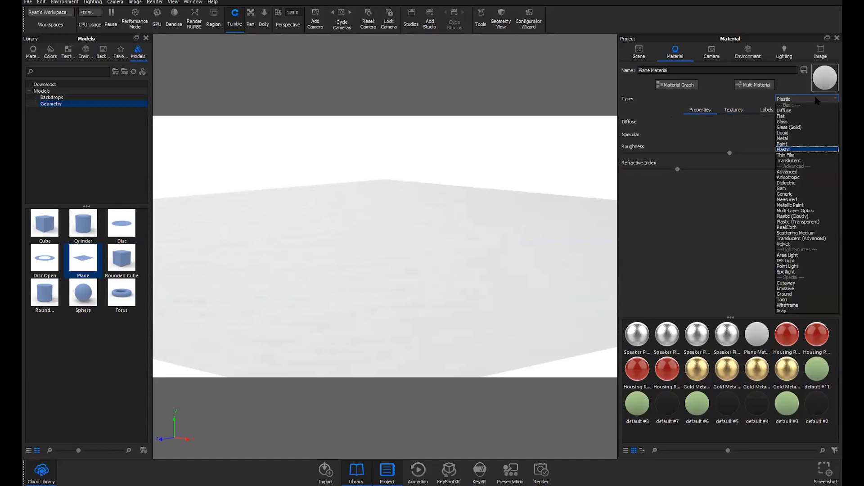
{"action": "left_click", "coordinate": [802, 178]}
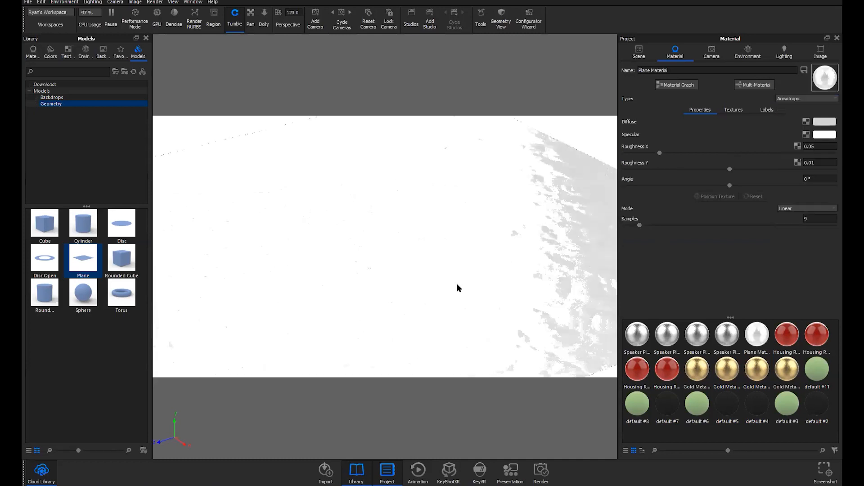
{"action": "left_click_drag", "start_coordinate": [487, 282], "coordinate": [544, 280]}
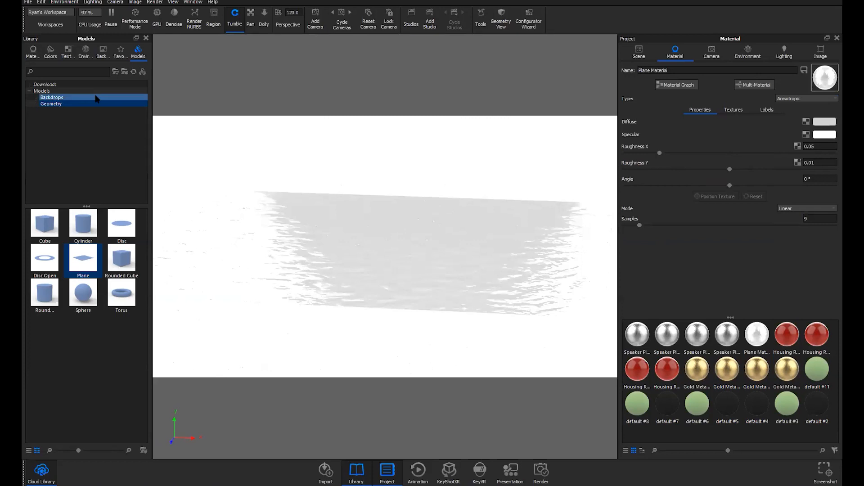
{"action": "left_click_drag", "start_coordinate": [441, 267], "coordinate": [388, 261]}
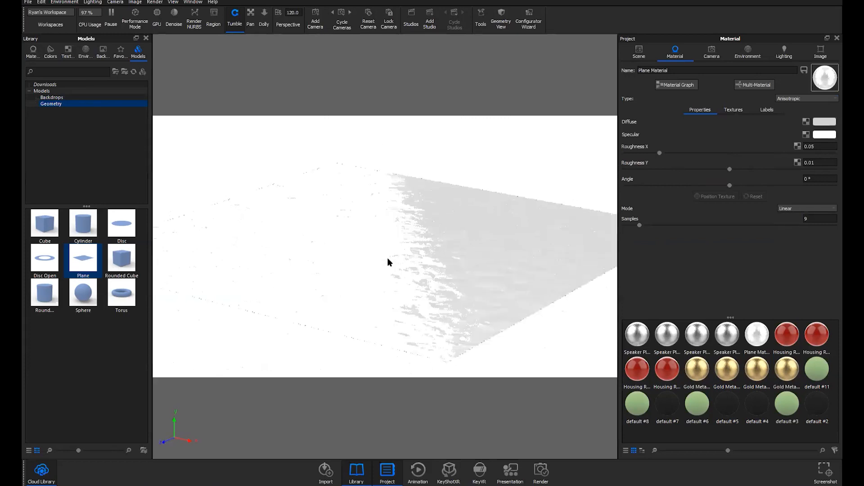
{"action": "left_click_drag", "start_coordinate": [479, 263], "coordinate": [320, 162]}
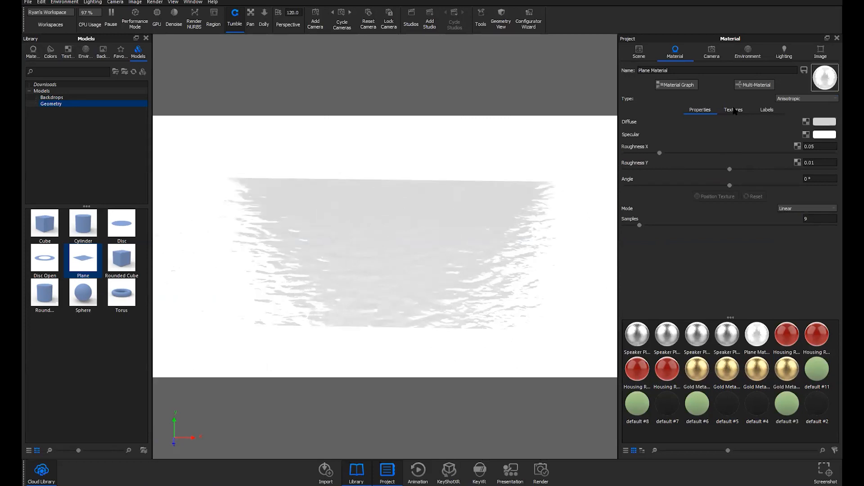
Step: Change the Plane Material's bump texture to Brushed and inspect the plane's surface from different angles
{"action": "left_click", "coordinate": [734, 110]}
{"action": "left_click", "coordinate": [794, 162]}
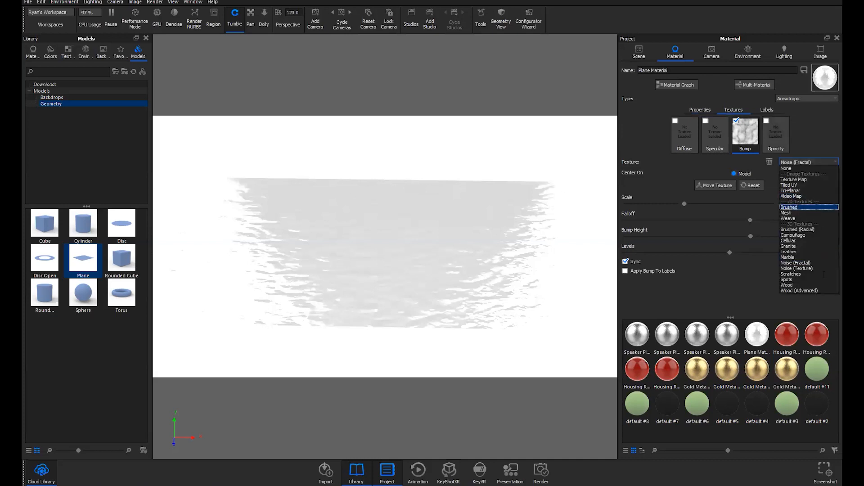
{"action": "left_click", "coordinate": [789, 207]}
{"action": "left_click_drag", "start_coordinate": [477, 279], "coordinate": [526, 277]}
{"action": "scroll", "coordinate": [482, 271], "scroll_direction": "up", "scroll_amount": 3}
{"action": "scroll", "coordinate": [522, 280], "scroll_direction": "down", "scroll_amount": 2}
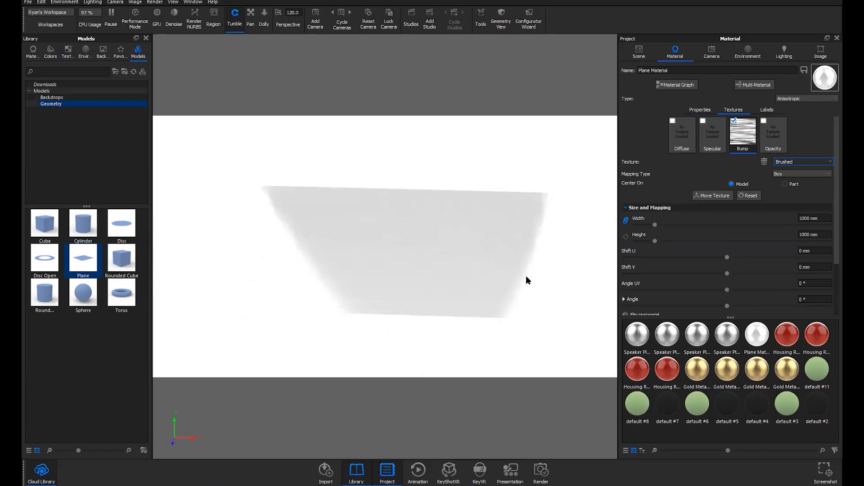
{"action": "left_click_drag", "start_coordinate": [452, 271], "coordinate": [453, 289]}
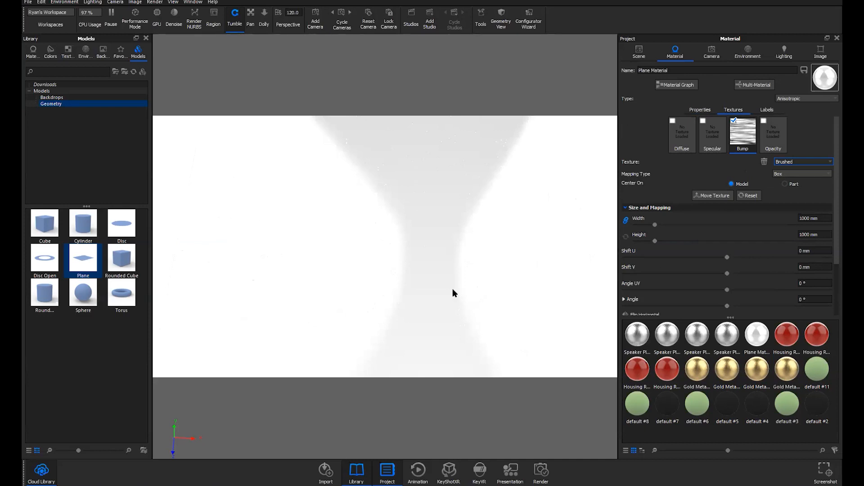
{"action": "left_click_drag", "start_coordinate": [445, 302], "coordinate": [424, 262]}
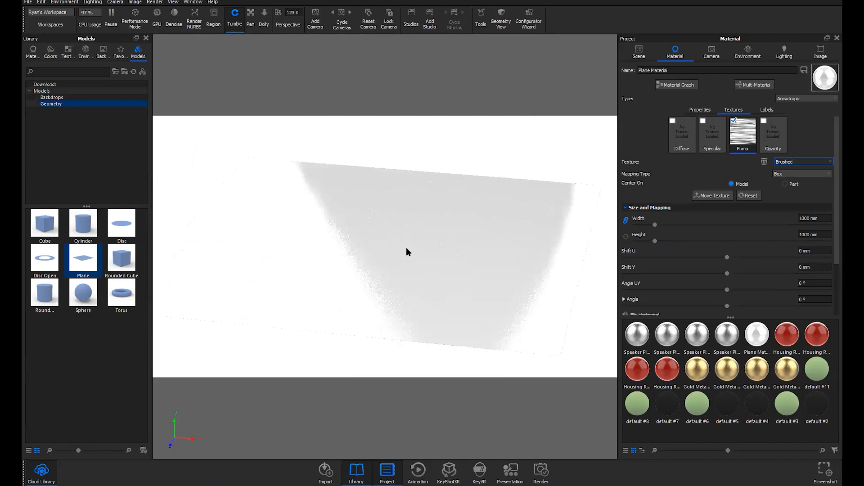
{"action": "left_click_drag", "start_coordinate": [530, 262], "coordinate": [480, 267]}
{"action": "scroll", "coordinate": [480, 267], "scroll_direction": "down", "scroll_amount": 3}
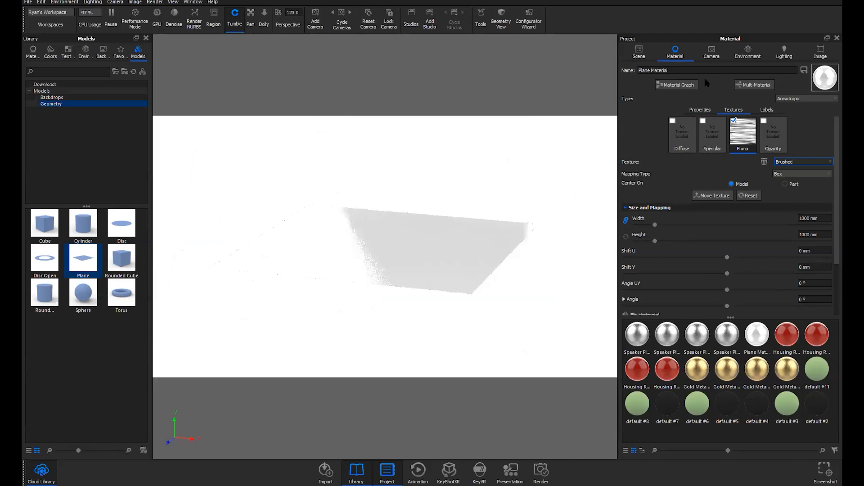
Step: Set the environment's background color to dark gray #5F5F5F and view the plane against it
{"action": "left_click", "coordinate": [756, 50]}
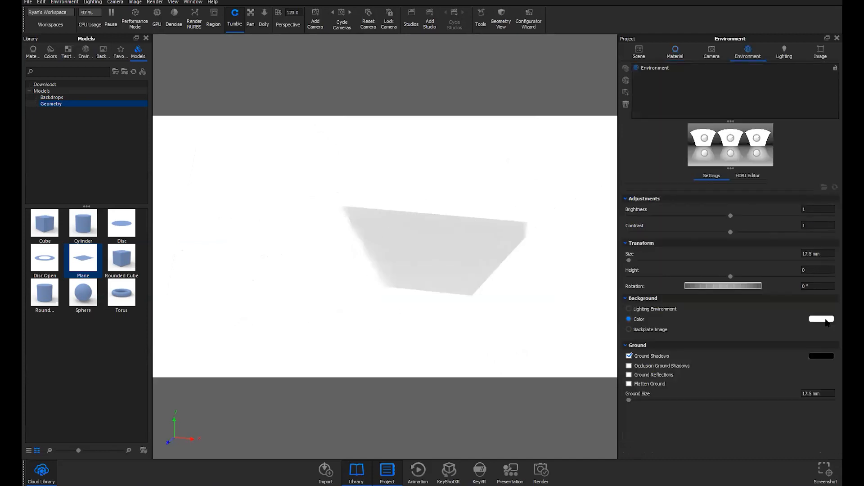
{"action": "left_click", "coordinate": [676, 182]}
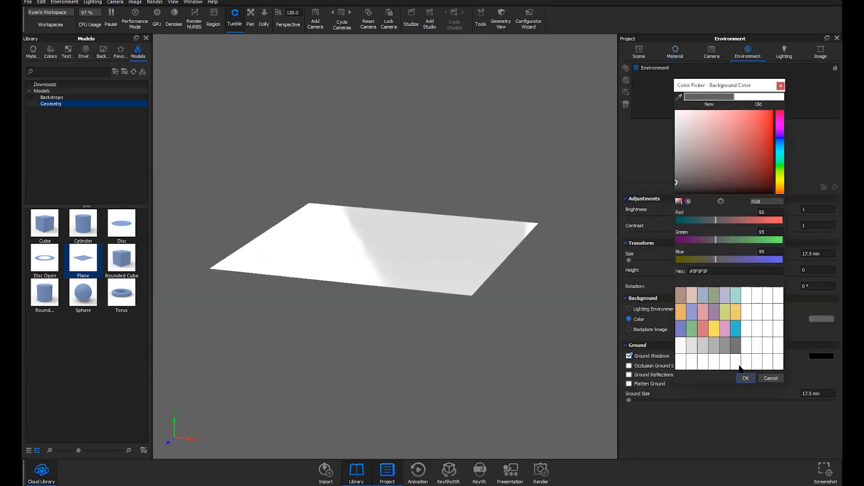
{"action": "left_click", "coordinate": [745, 378]}
{"action": "left_click_drag", "start_coordinate": [506, 297], "coordinate": [530, 297]}
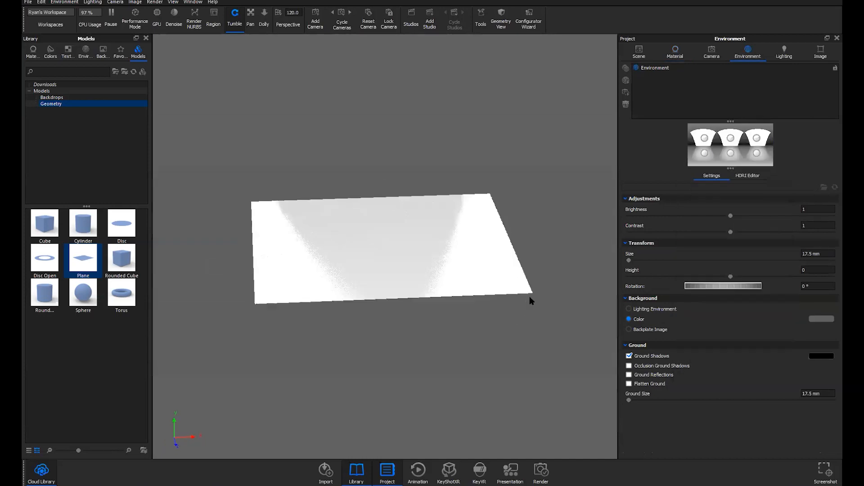
{"action": "left_click_drag", "start_coordinate": [472, 275], "coordinate": [384, 274]}
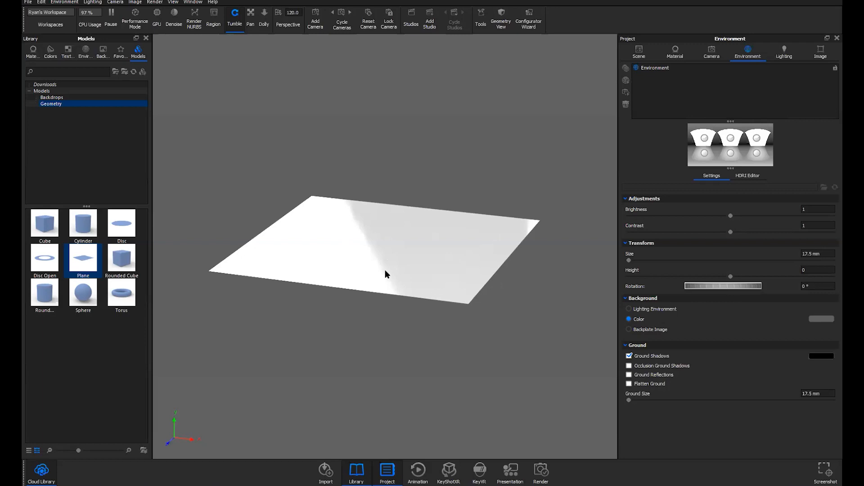
Step: Hide the plane, show all four VintageBluetoothSpeaker models and frame them in a closer view
{"action": "left_click", "coordinate": [637, 52]}
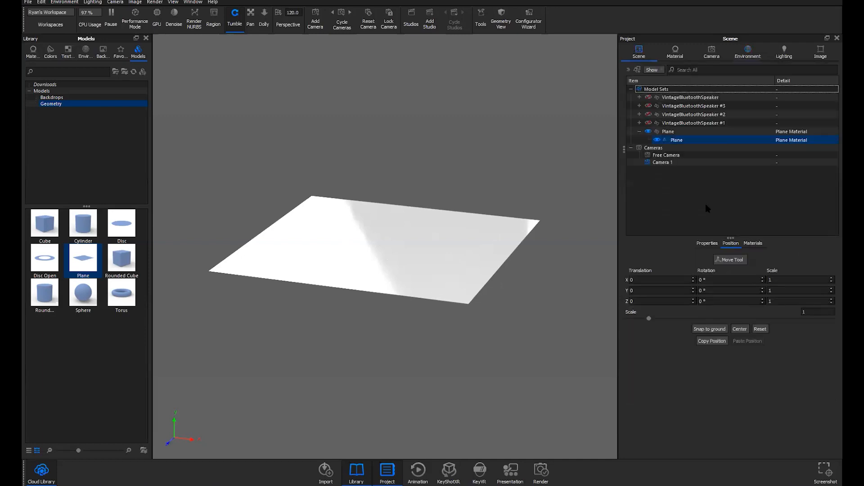
{"action": "left_click", "coordinate": [708, 209]}
{"action": "left_click", "coordinate": [651, 131]}
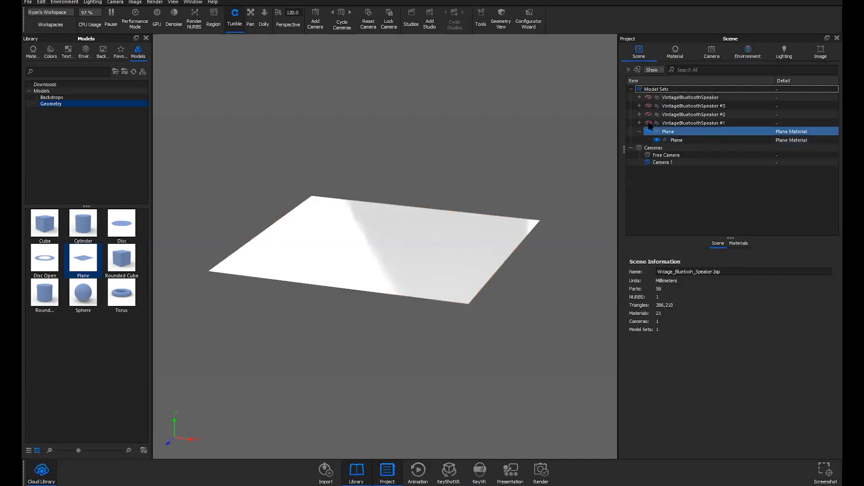
{"action": "left_click", "coordinate": [649, 114]}
{"action": "left_click", "coordinate": [648, 106]}
{"action": "left_click", "coordinate": [648, 98]}
{"action": "left_click", "coordinate": [685, 154]}
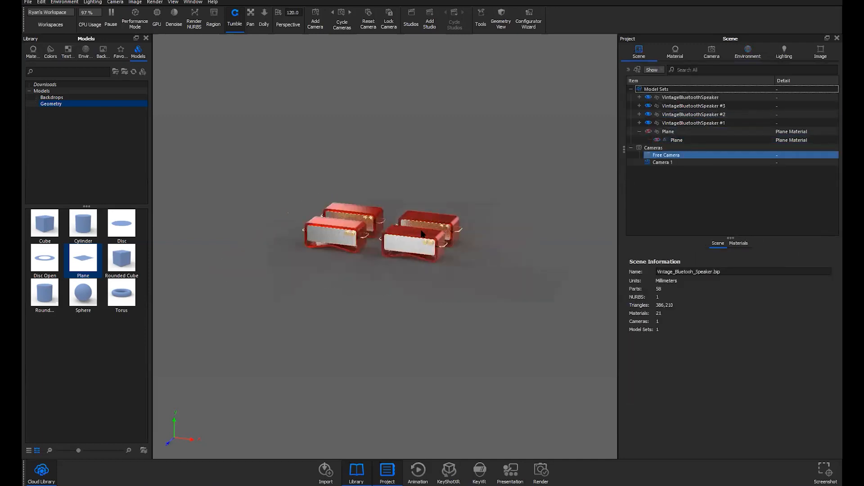
{"action": "scroll", "coordinate": [433, 282], "scroll_direction": "up", "scroll_amount": 3}
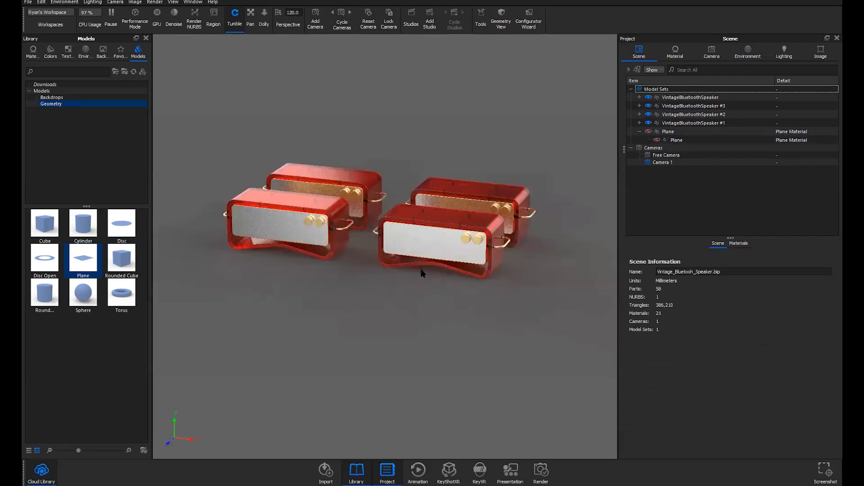
{"action": "scroll", "coordinate": [424, 297], "scroll_direction": "up", "scroll_amount": 5}
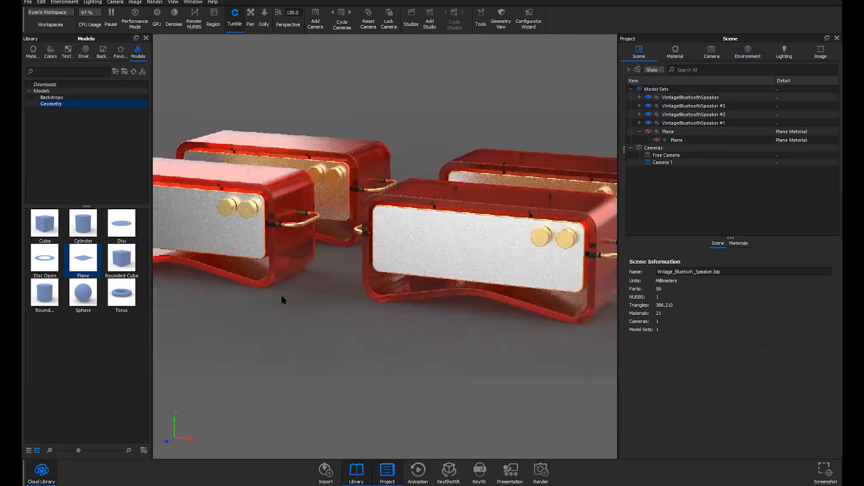
{"action": "left_click_drag", "start_coordinate": [281, 296], "coordinate": [365, 295]}
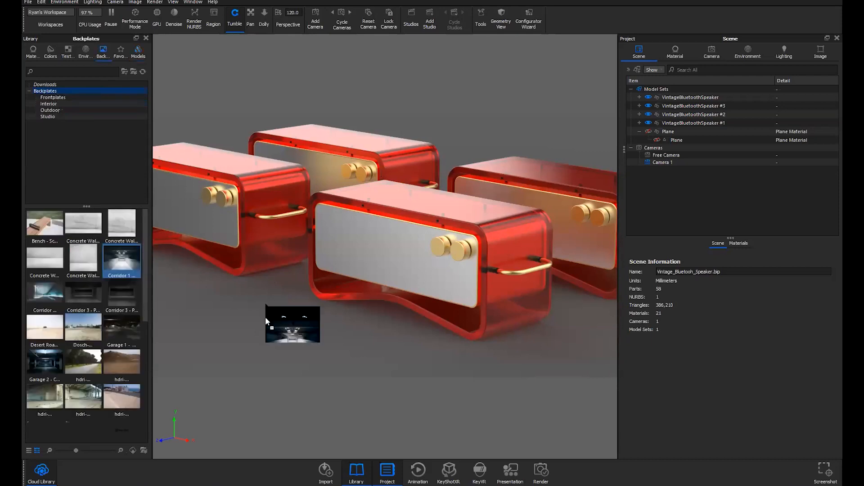
Step: Try the Corridor 1 backplate behind the speakers and switch the background back to the solid color
{"action": "left_click_drag", "start_coordinate": [266, 317], "coordinate": [266, 303]}
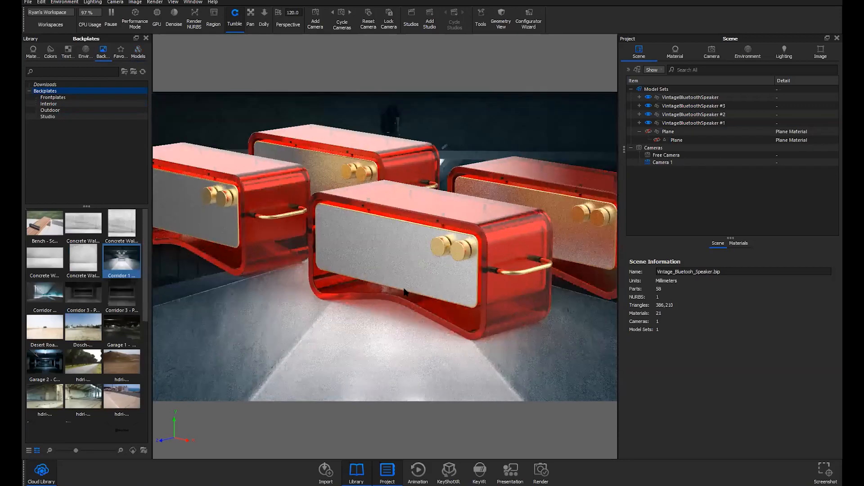
{"action": "scroll", "coordinate": [404, 292], "scroll_direction": "down", "scroll_amount": 3}
{"action": "scroll", "coordinate": [340, 270], "scroll_direction": "down", "scroll_amount": 2}
{"action": "middle_click_drag", "start_coordinate": [298, 246], "coordinate": [299, 277]}
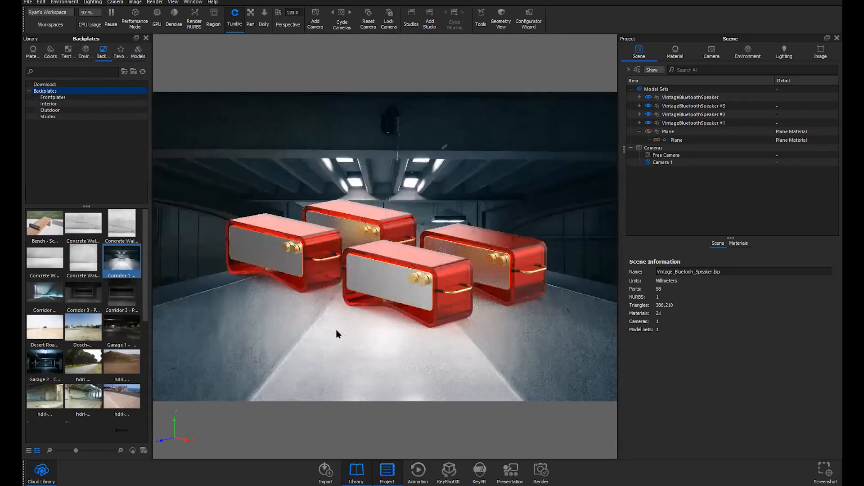
{"action": "scroll", "coordinate": [396, 324], "scroll_direction": "up", "scroll_amount": 3}
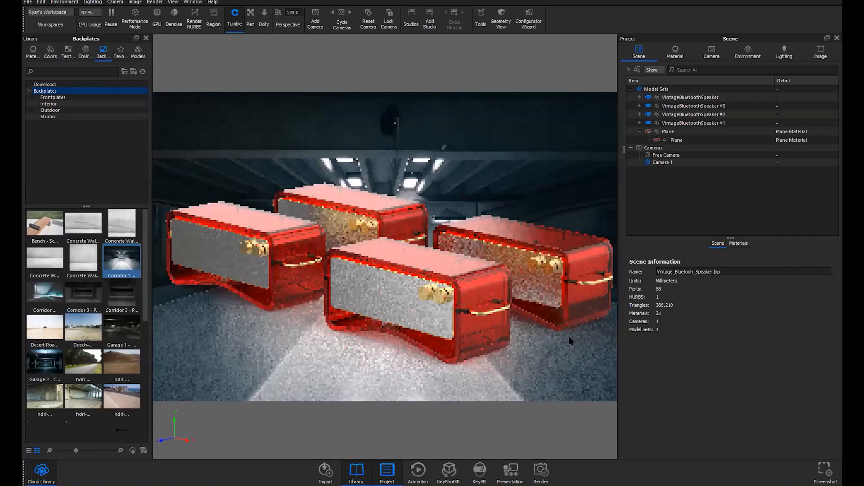
{"action": "scroll", "coordinate": [568, 336], "scroll_direction": "up", "scroll_amount": 2}
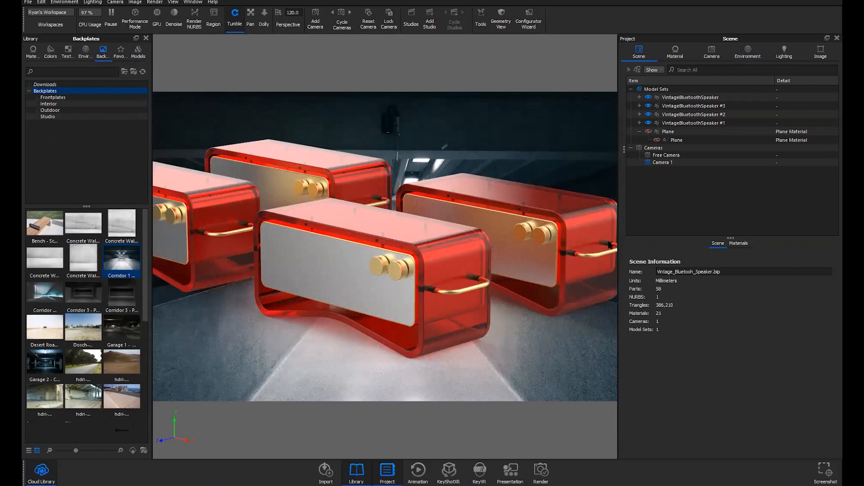
{"action": "left_click", "coordinate": [748, 57]}
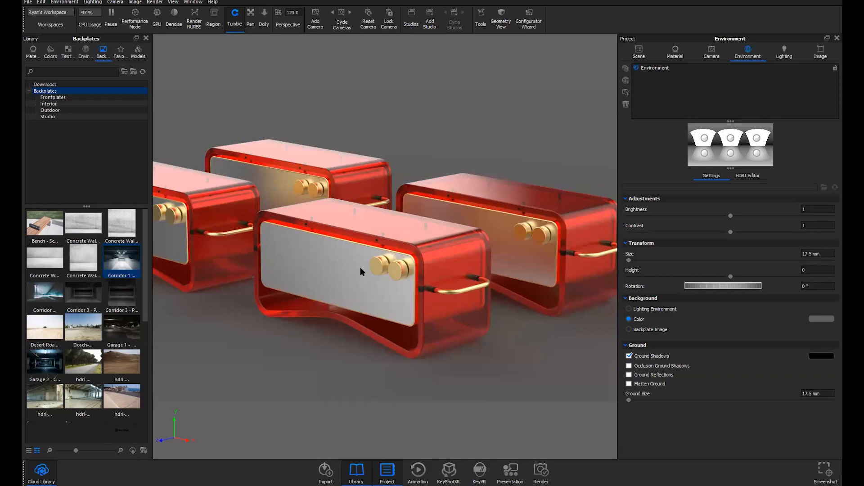
Step: Examine the speakers' transparent red housings, gold knobs and handles from several angles and distances
{"action": "left_click_drag", "start_coordinate": [417, 280], "coordinate": [436, 274]}
{"action": "key", "text": "n"}
{"action": "key", "text": "n"}
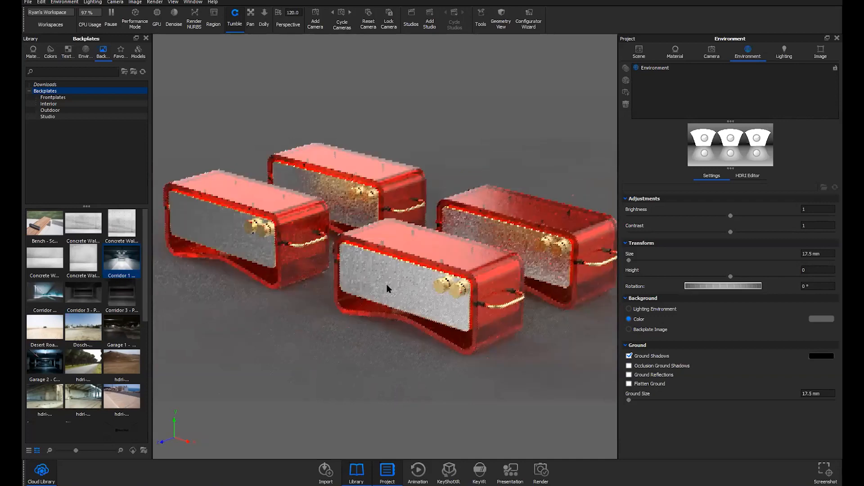
{"action": "key", "text": "n"}
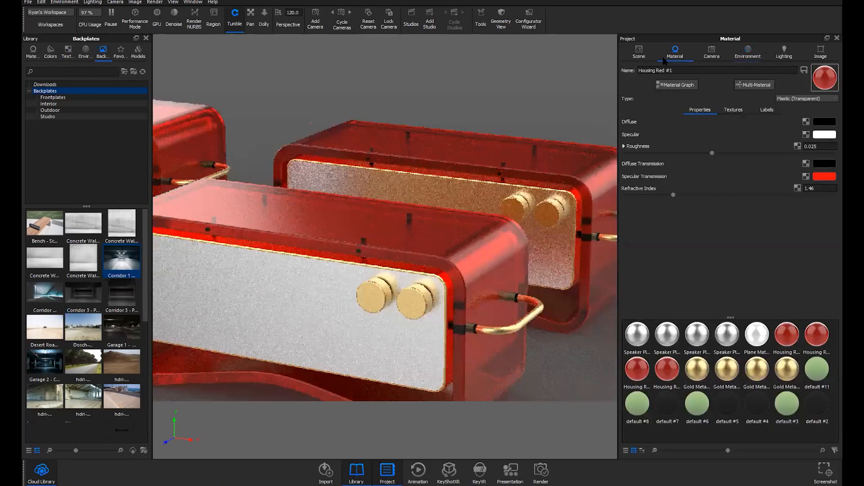
{"action": "left_click", "coordinate": [639, 50]}
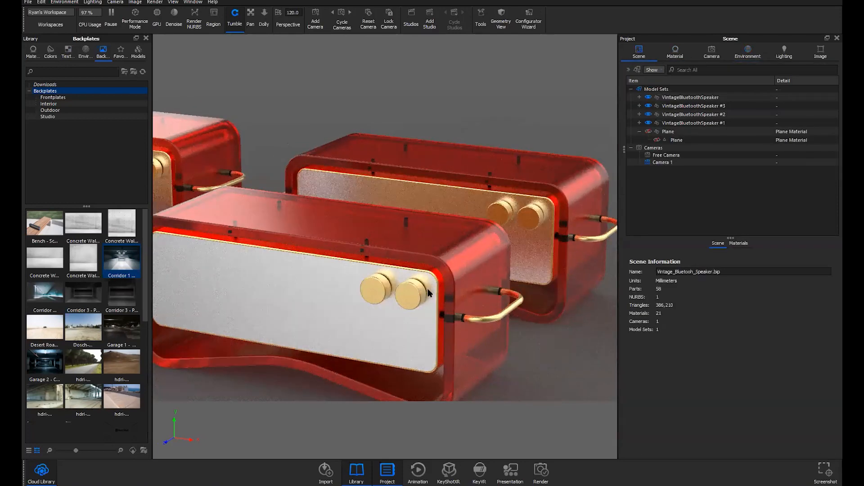
{"action": "scroll", "coordinate": [319, 256], "scroll_direction": "down", "scroll_amount": 3}
{"action": "middle_click_drag", "start_coordinate": [319, 252], "coordinate": [420, 260]}
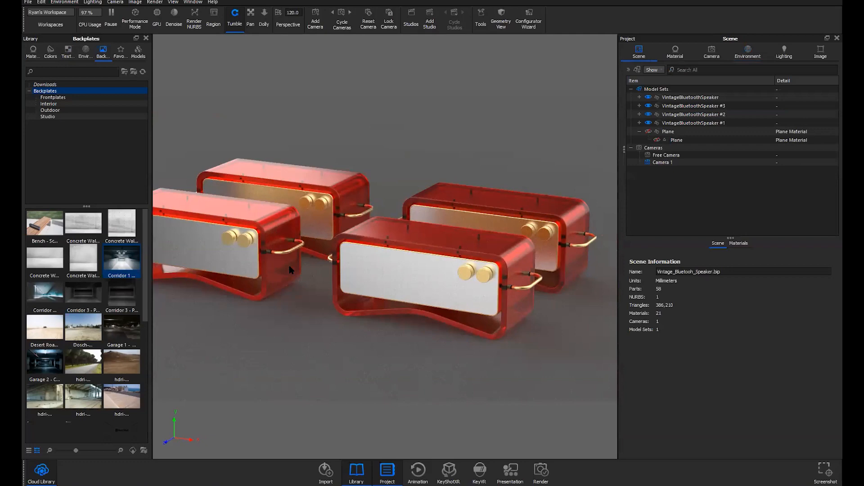
{"action": "scroll", "coordinate": [289, 266], "scroll_direction": "up", "scroll_amount": 3}
{"action": "scroll", "coordinate": [371, 234], "scroll_direction": "up", "scroll_amount": 3}
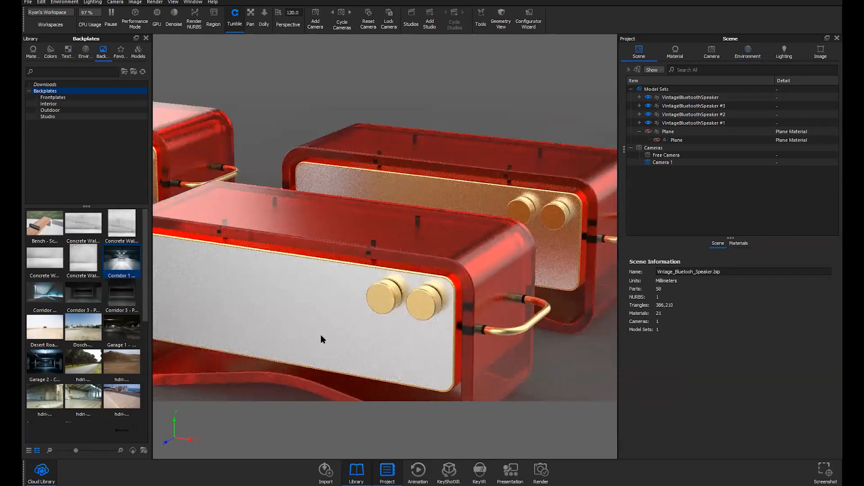
{"action": "scroll", "coordinate": [372, 338], "scroll_direction": "down", "scroll_amount": 2}
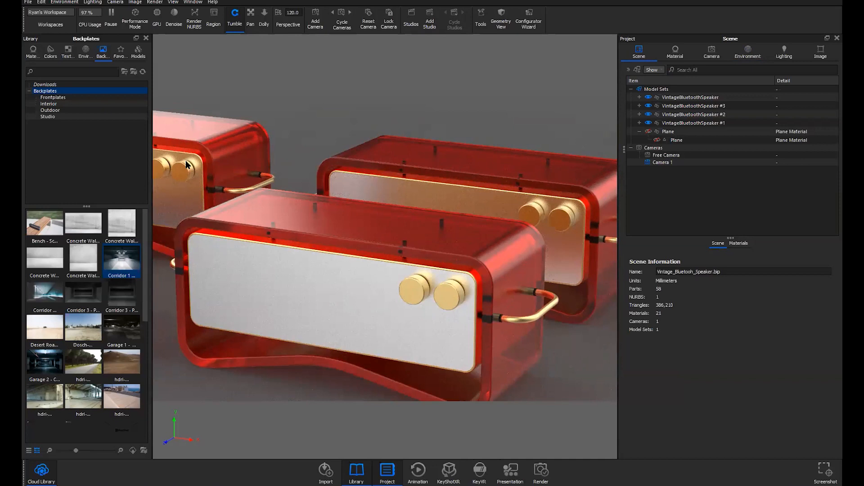
{"action": "left_click_drag", "start_coordinate": [392, 300], "coordinate": [426, 304]}
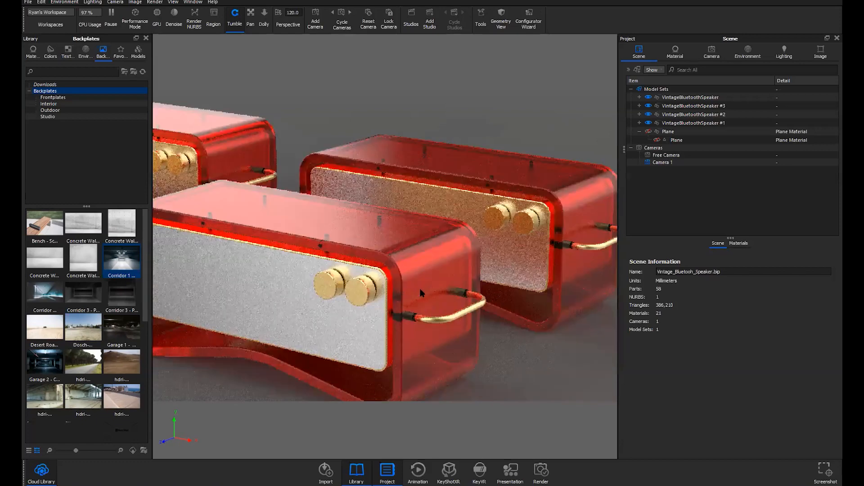
Step: Open the Housing Red #1 material of the front speaker for editing, with its top corner in close view
{"action": "scroll", "coordinate": [420, 289], "scroll_direction": "up", "scroll_amount": 5}
{"action": "scroll", "coordinate": [418, 290], "scroll_direction": "up", "scroll_amount": 3}
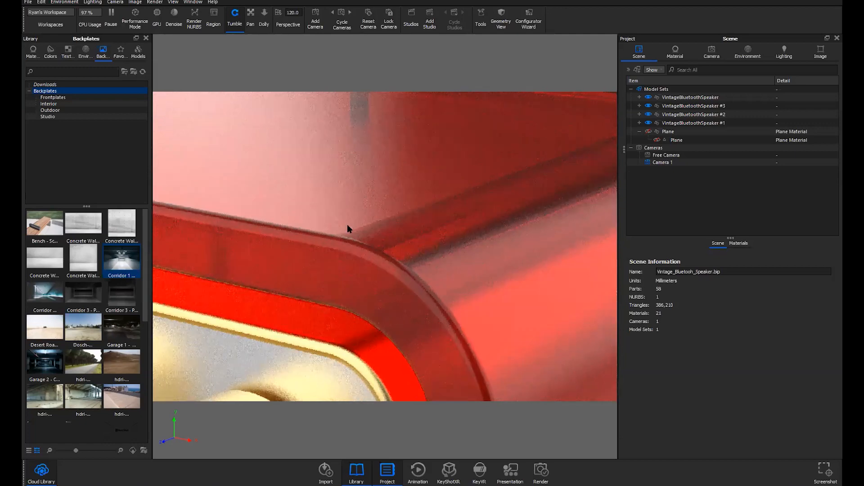
{"action": "double_click", "coordinate": [303, 220]}
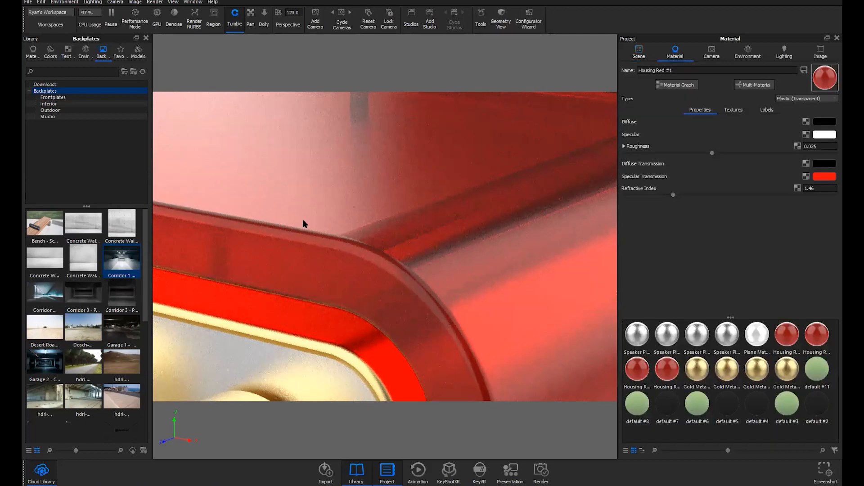
{"action": "scroll", "coordinate": [293, 247], "scroll_direction": "up", "scroll_amount": 3}
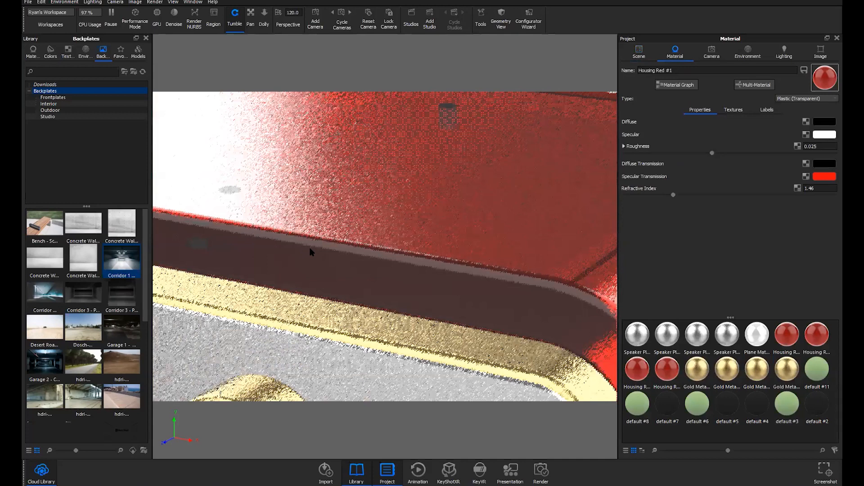
{"action": "left_click_drag", "start_coordinate": [310, 247], "coordinate": [359, 173]}
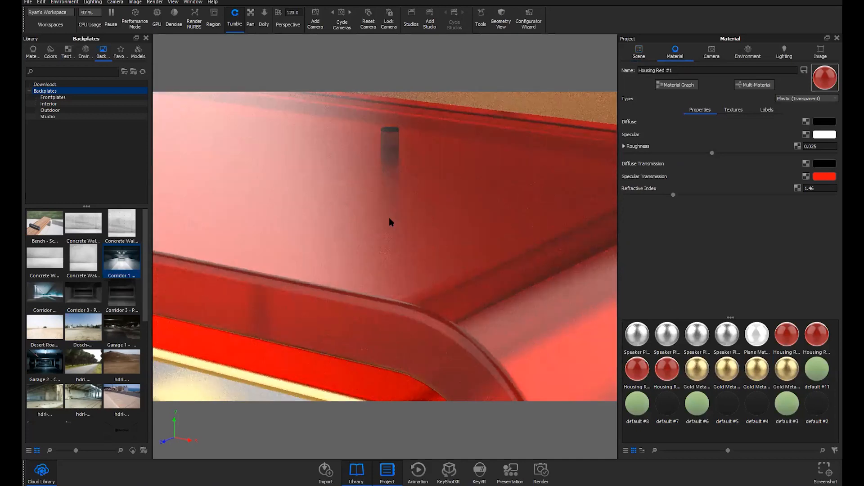
Step: Add a Noise (Texture) bump to the Housing Red #1 material and set its scale to 0.94 mm
{"action": "left_click", "coordinate": [682, 85]}
{"action": "left_click", "coordinate": [734, 110]}
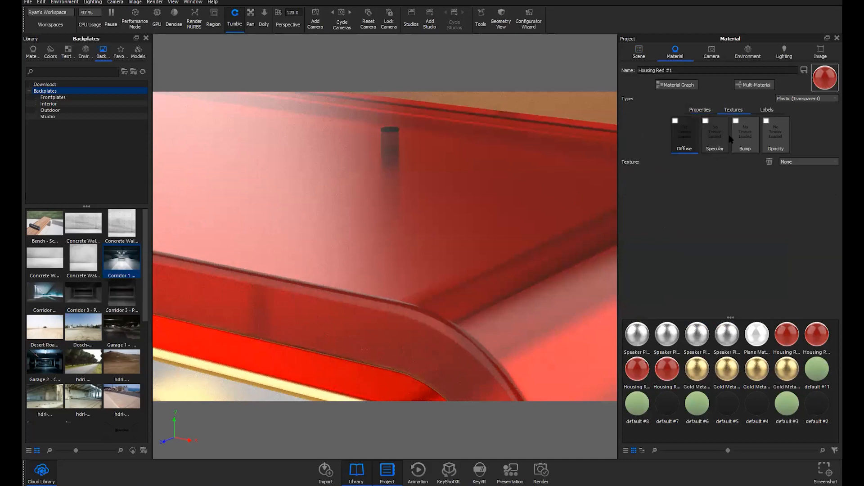
{"action": "left_click", "coordinate": [745, 135]}
{"action": "left_click", "coordinate": [809, 161]}
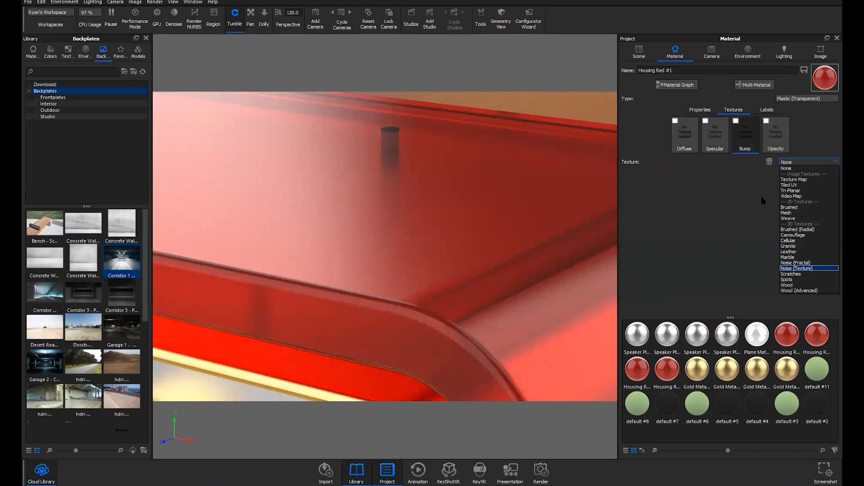
{"action": "left_click", "coordinate": [797, 268]}
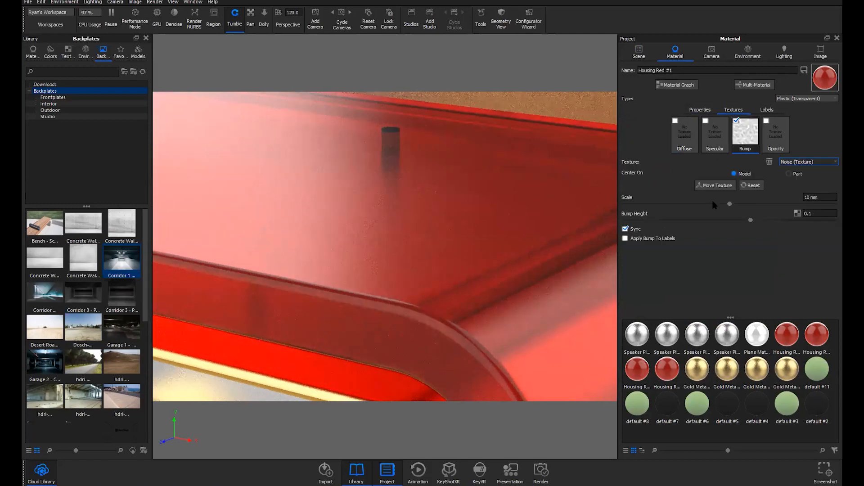
{"action": "left_click", "coordinate": [635, 204]}
{"action": "left_click_drag", "start_coordinate": [634, 205], "coordinate": [633, 205]}
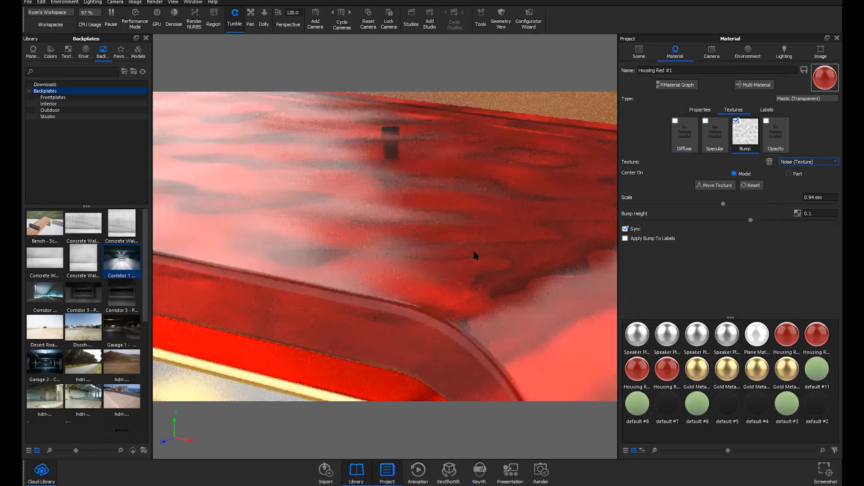
Step: Set the Noise bump scale of the front speaker's Housing Red #1 material to 0.2 mm
{"action": "scroll", "coordinate": [397, 260], "scroll_direction": "down", "scroll_amount": 5}
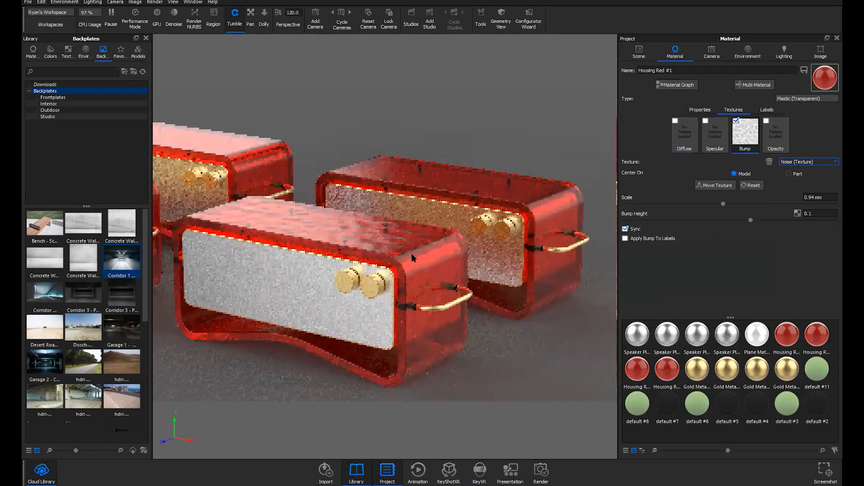
{"action": "left_click_drag", "start_coordinate": [407, 252], "coordinate": [406, 251]}
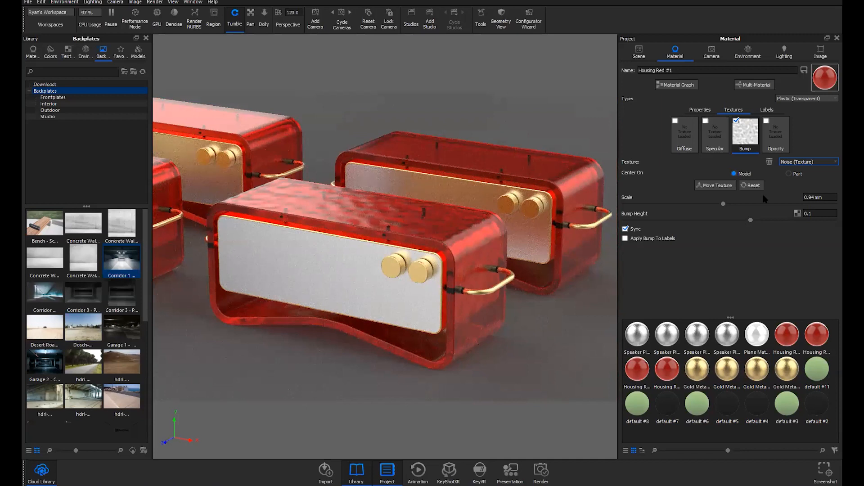
{"action": "type", "text": "0.2"}
{"action": "key", "text": "Return"}
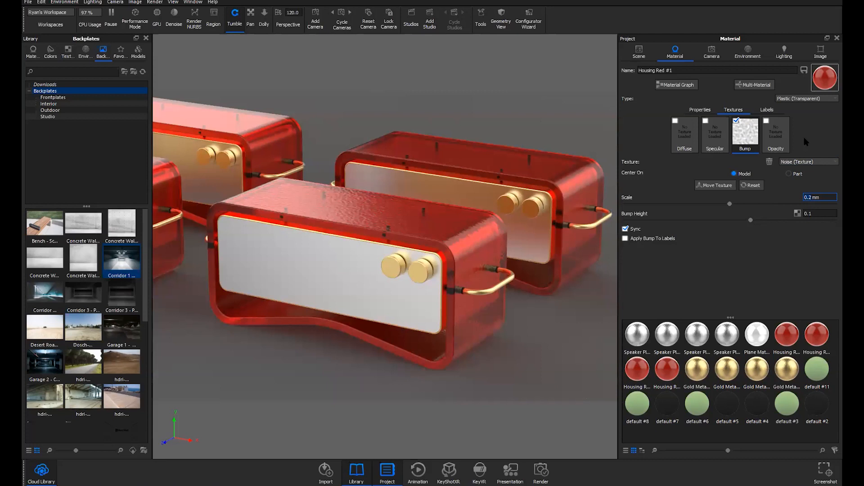
Step: Examine the material library's categories, including the Miscellaneous materials such as Checker Diffuse and Checker Shiny
{"action": "left_click", "coordinate": [32, 52]}
{"action": "left_click", "coordinate": [76, 180]}
{"action": "scroll", "coordinate": [65, 155], "scroll_direction": "up", "scroll_amount": 2}
{"action": "left_click", "coordinate": [64, 149]}
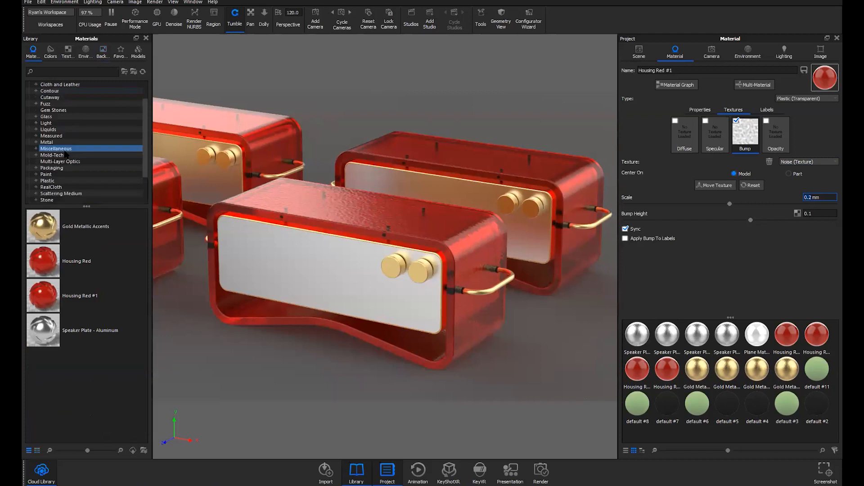
{"action": "scroll", "coordinate": [64, 122], "scroll_direction": "up", "scroll_amount": 2}
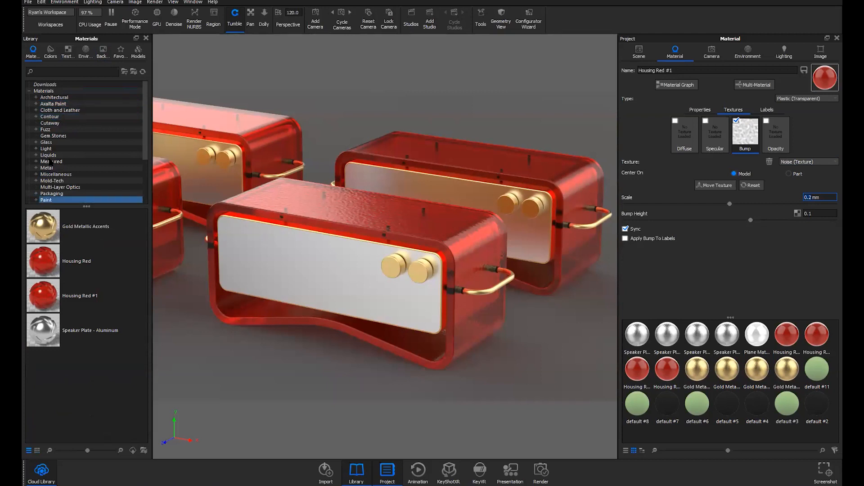
{"action": "scroll", "coordinate": [68, 188], "scroll_direction": "down", "scroll_amount": 3}
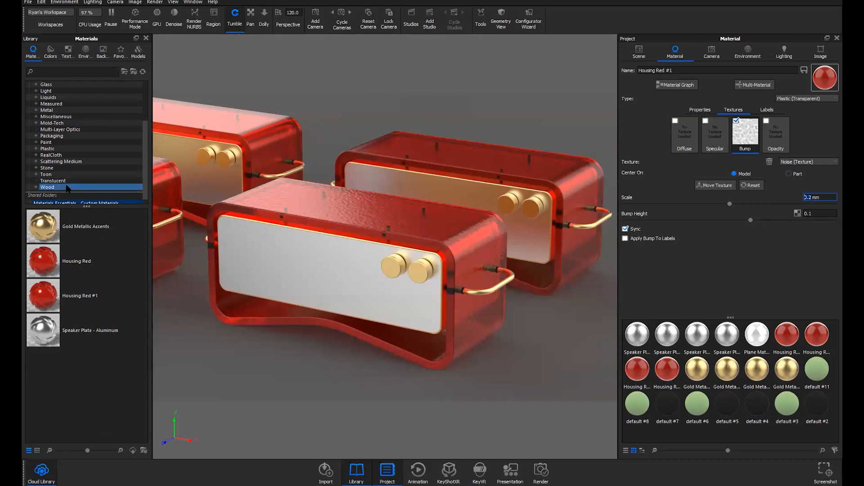
{"action": "left_click", "coordinate": [55, 117]}
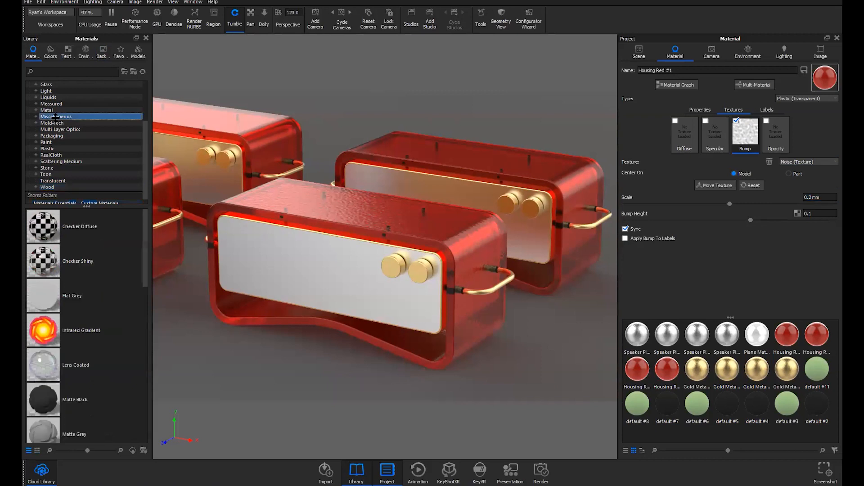
{"action": "left_click", "coordinate": [97, 255]}
{"action": "mouse_move", "coordinate": [97, 255]}
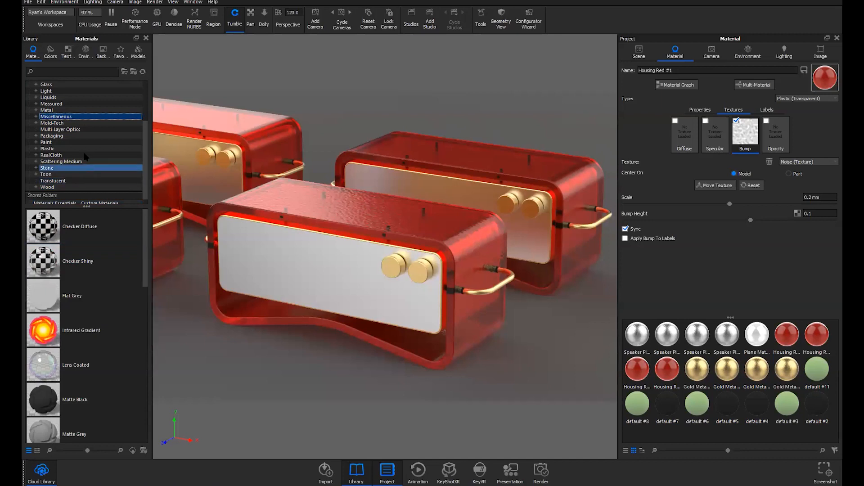
{"action": "scroll", "coordinate": [86, 157], "scroll_direction": "up", "scroll_amount": 1}
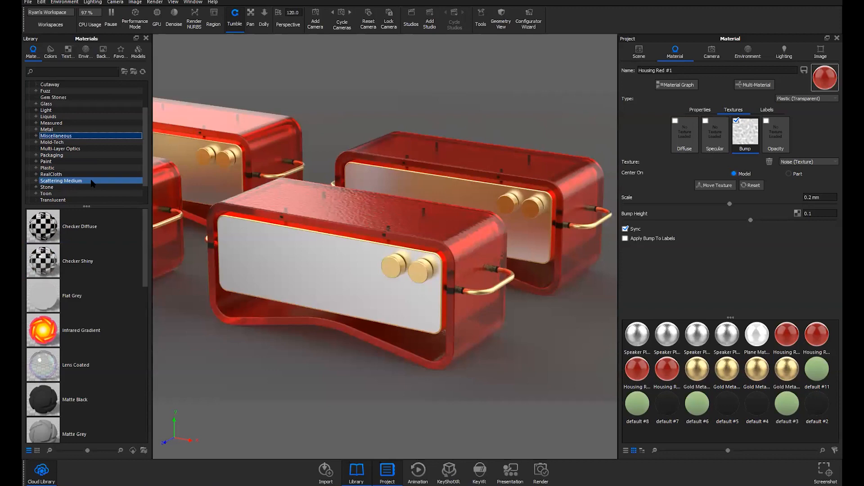
Step: Search the Cloud Library materials for "rip" and download Blue Ripstop Nylon AxF
{"action": "left_click", "coordinate": [43, 471]}
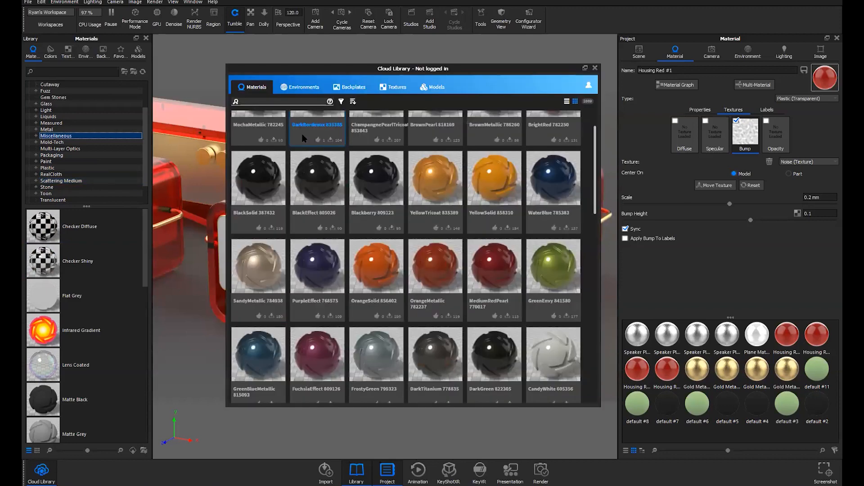
{"action": "left_click", "coordinate": [278, 102]}
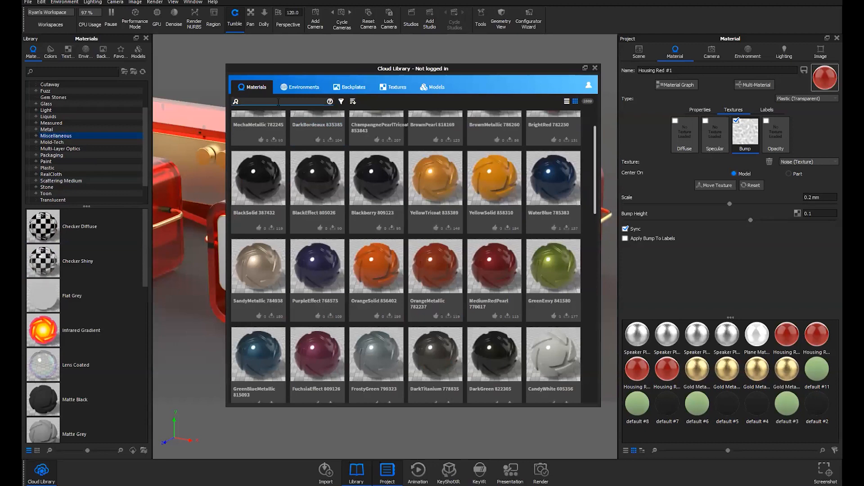
{"action": "type", "text": "rip"}
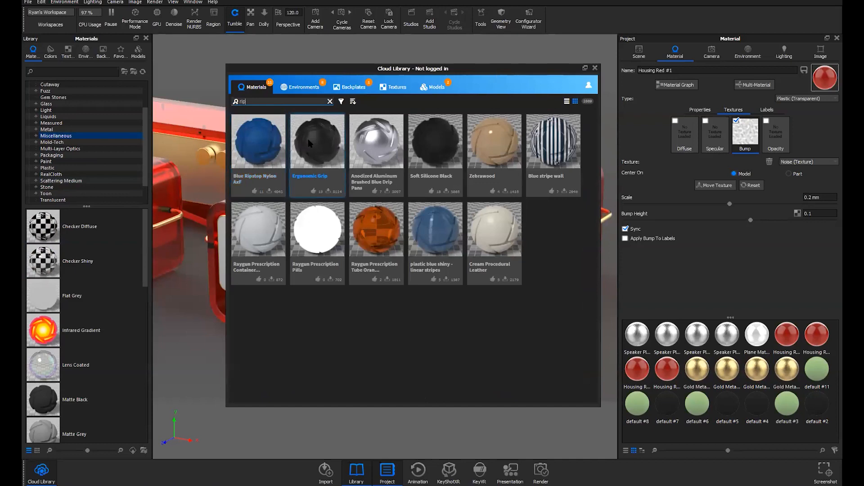
{"action": "left_click", "coordinate": [244, 138]}
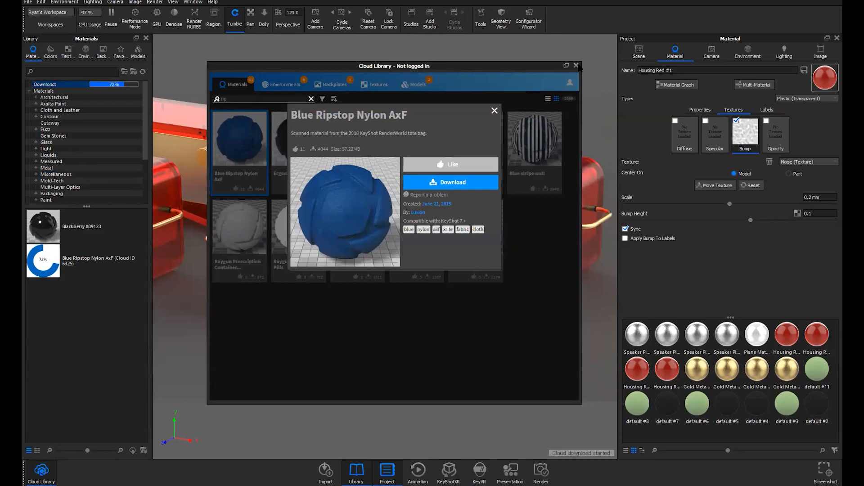
Step: Apply Blue Ripstop Nylon AxF to the front speaker's outer housing and set its mapping width and height to 2.85 mm
{"action": "left_click", "coordinate": [96, 228]}
{"action": "left_click_drag", "start_coordinate": [43, 262], "coordinate": [368, 214]}
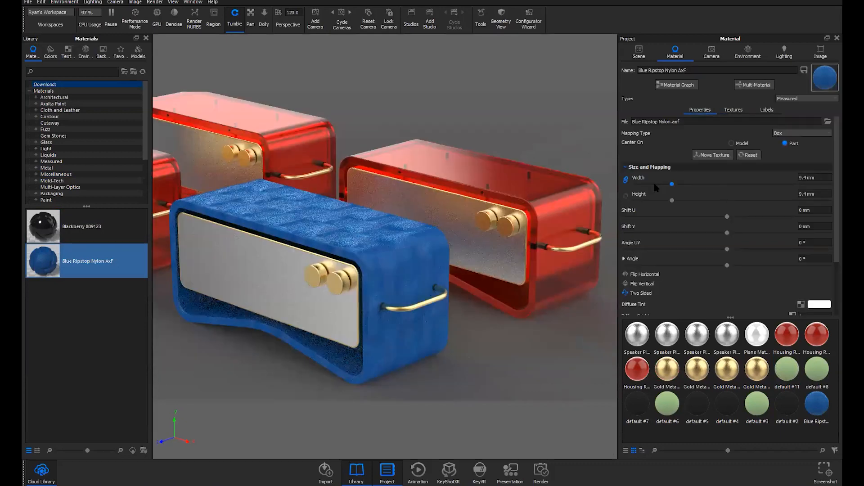
{"action": "left_click_drag", "start_coordinate": [654, 183], "coordinate": [650, 184]}
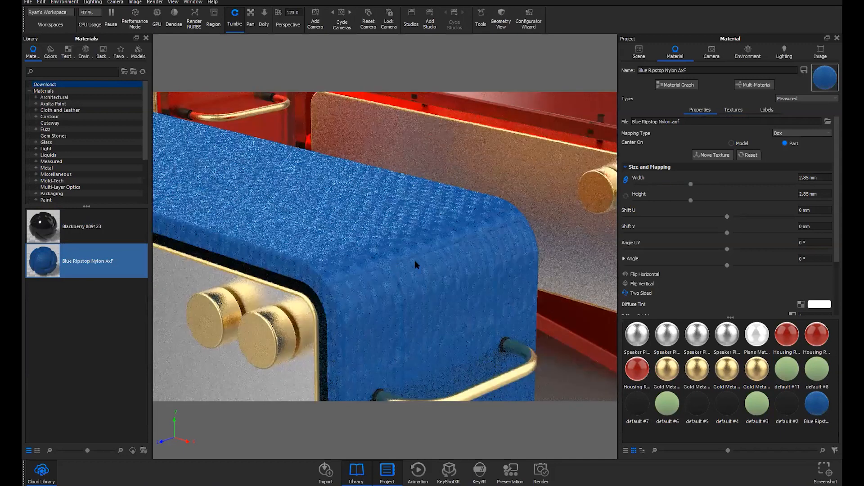
{"action": "scroll", "coordinate": [414, 260], "scroll_direction": "down", "scroll_amount": 2}
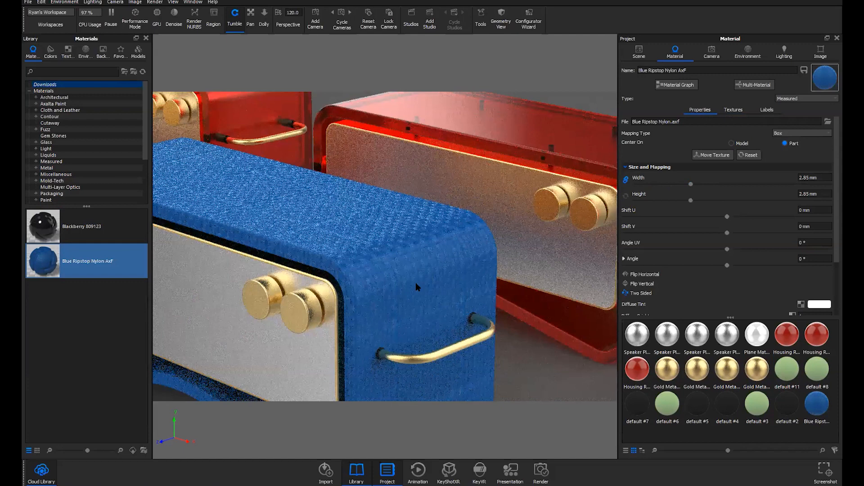
{"action": "left_click_drag", "start_coordinate": [370, 286], "coordinate": [409, 288]}
{"action": "scroll", "coordinate": [387, 290], "scroll_direction": "down", "scroll_amount": 6}
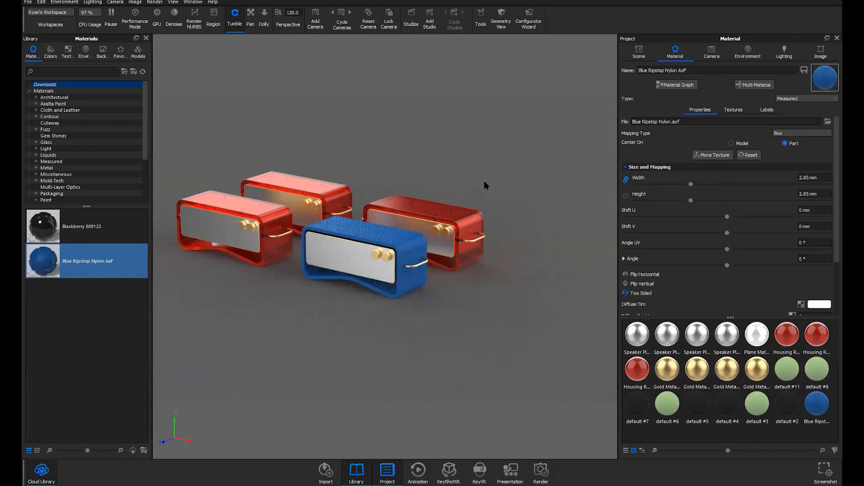
Step: Turn on Occlusion Ground Shadows in the environment settings and inspect the shading beneath the speakers
{"action": "left_click", "coordinate": [640, 51]}
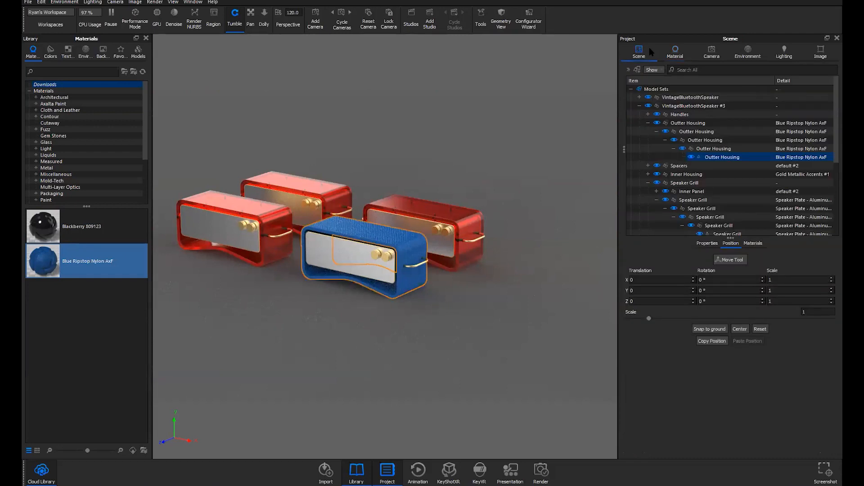
{"action": "left_click", "coordinate": [755, 55]}
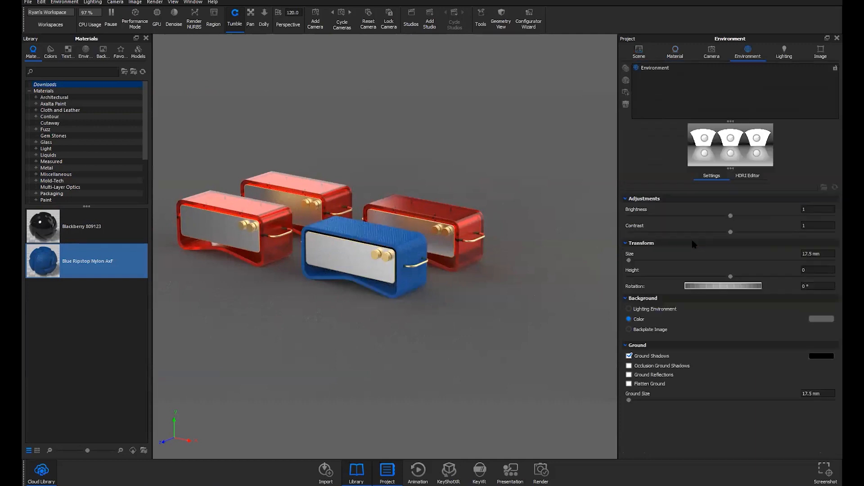
{"action": "left_click", "coordinate": [650, 367]}
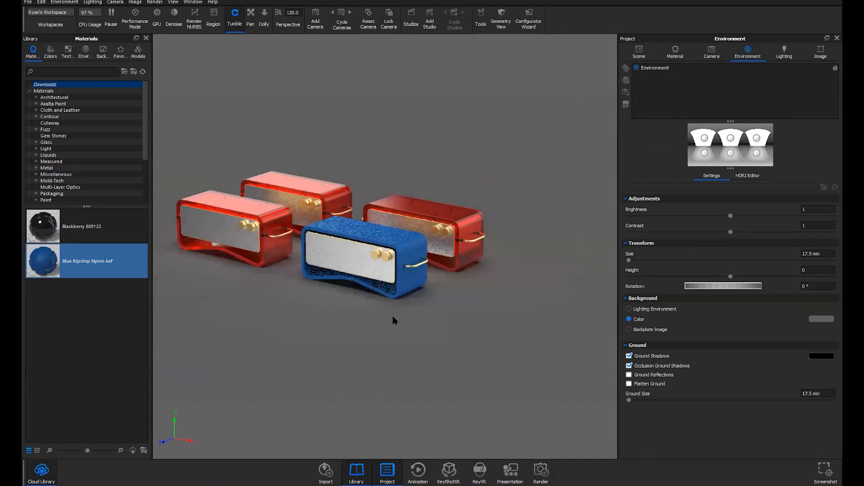
{"action": "left_click_drag", "start_coordinate": [354, 315], "coordinate": [363, 314]}
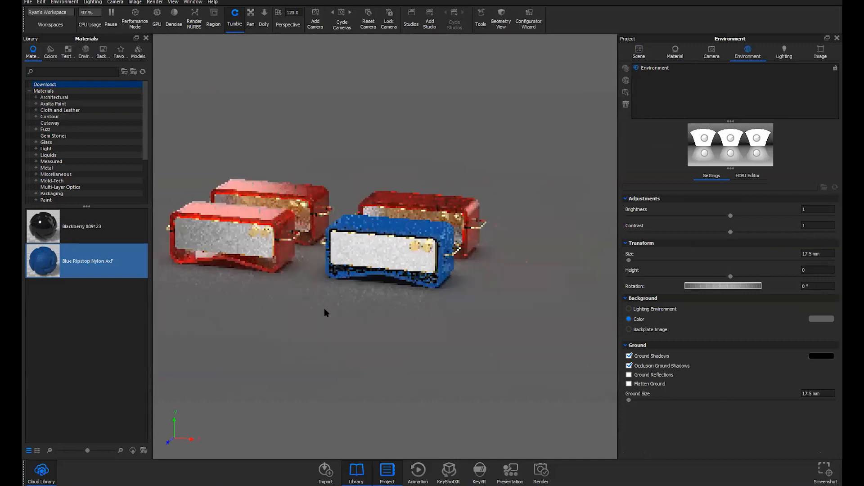
{"action": "scroll", "coordinate": [324, 308], "scroll_direction": "up", "scroll_amount": 5}
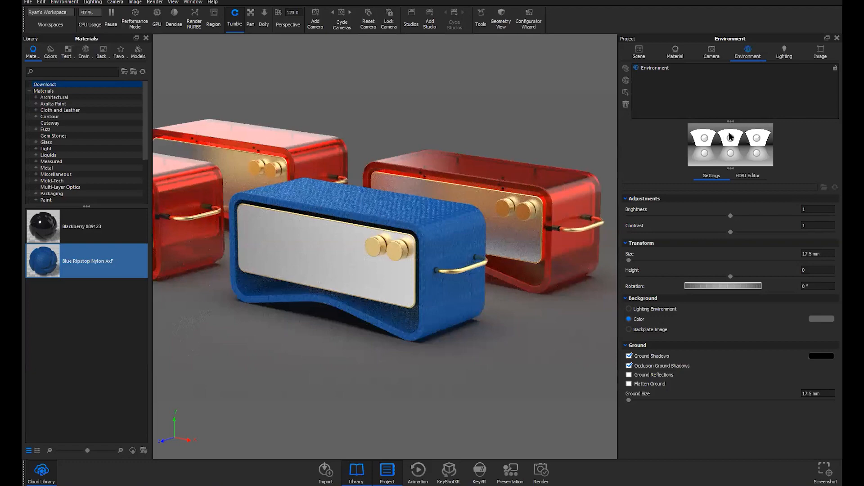
Step: Select the upper middle light in the environment preview and view all four speakers together
{"action": "left_click_drag", "start_coordinate": [731, 138], "coordinate": [734, 136]}
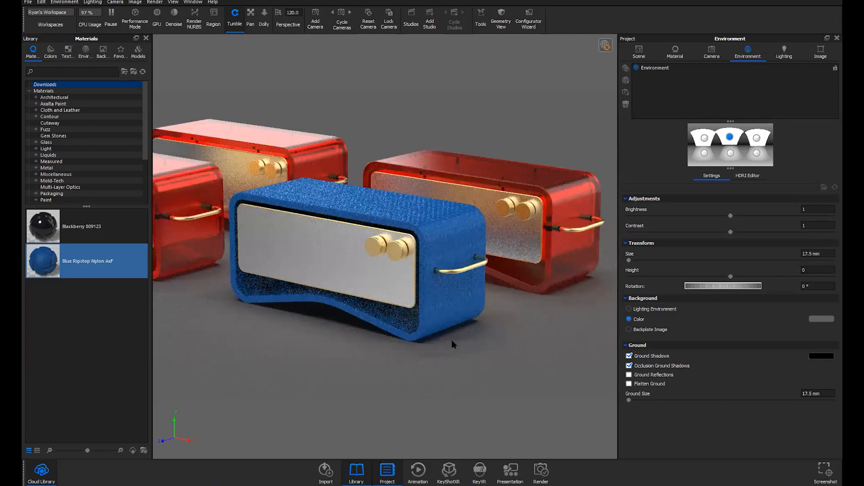
{"action": "left_click", "coordinate": [41, 2]}
{"action": "mouse_move", "coordinate": [66, 37]}
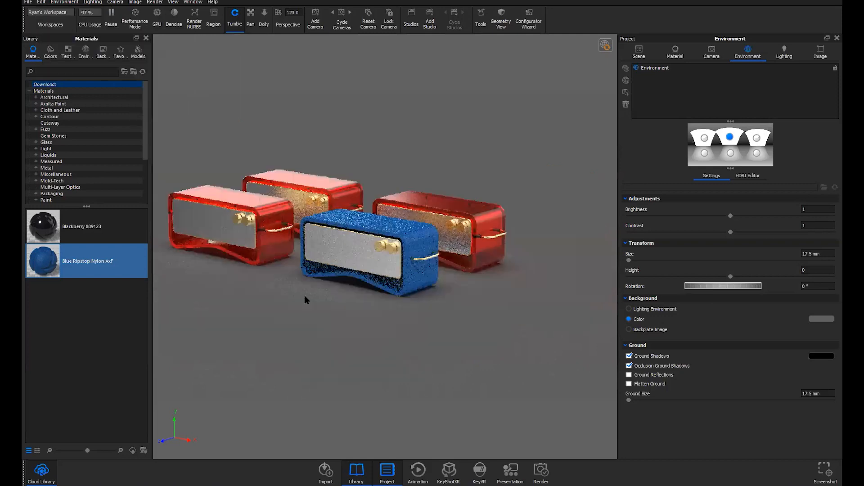
{"action": "left_click_drag", "start_coordinate": [365, 301], "coordinate": [380, 302]}
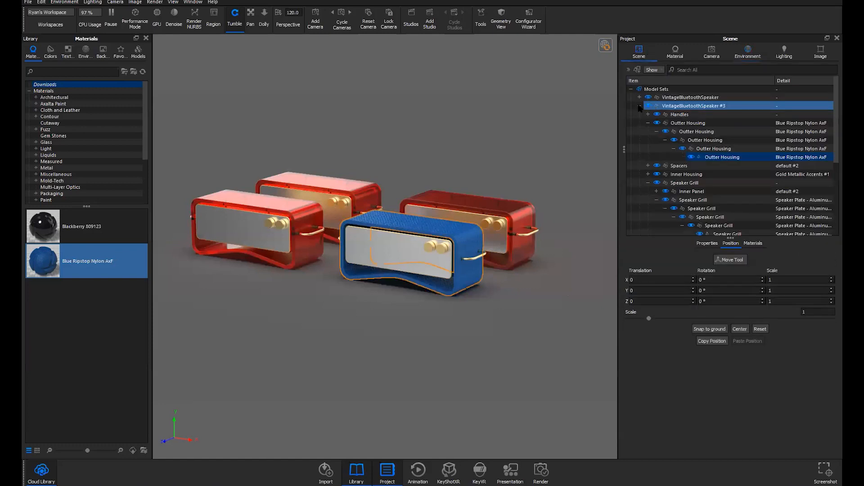
Step: Delete the duplicate models VintageBluetoothSpeaker #1, #2 and #3 from the scene, keeping the original speaker
{"action": "left_click", "coordinate": [682, 98]}
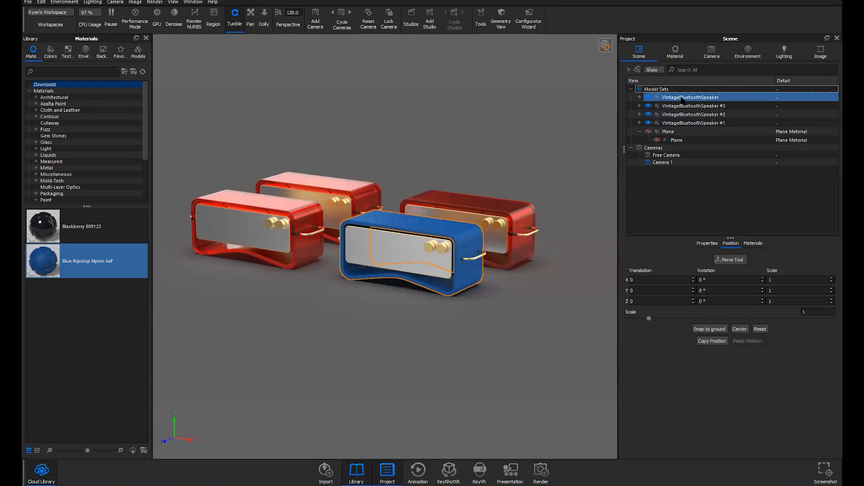
{"action": "left_click", "coordinate": [689, 123]}
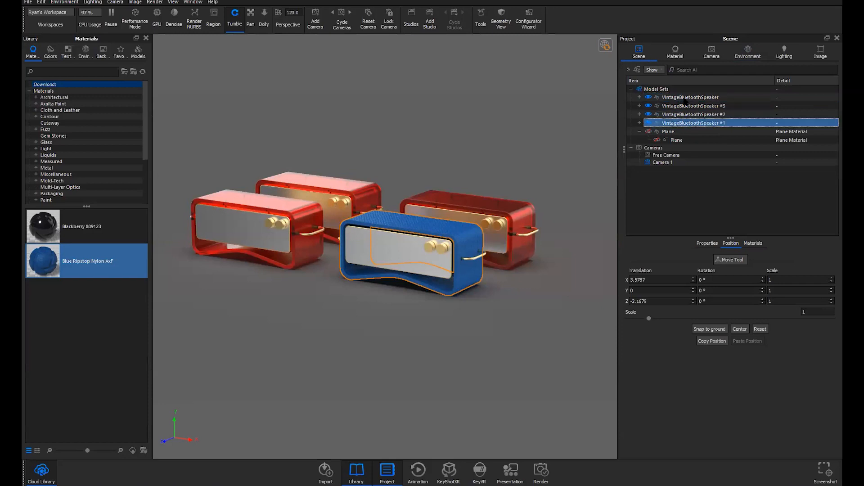
{"action": "left_click", "coordinate": [685, 98], "text": "shift"}
{"action": "right_click", "coordinate": [689, 115]}
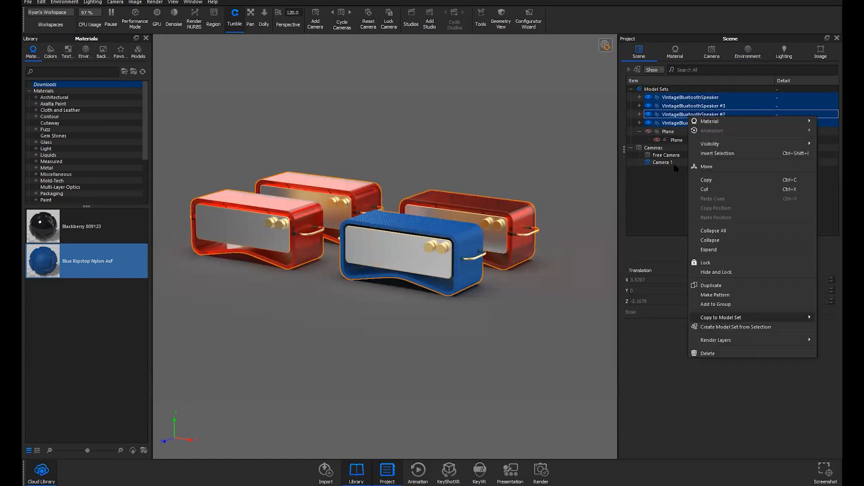
{"action": "left_click", "coordinate": [675, 168]}
{"action": "left_click", "coordinate": [678, 107], "text": "shift"}
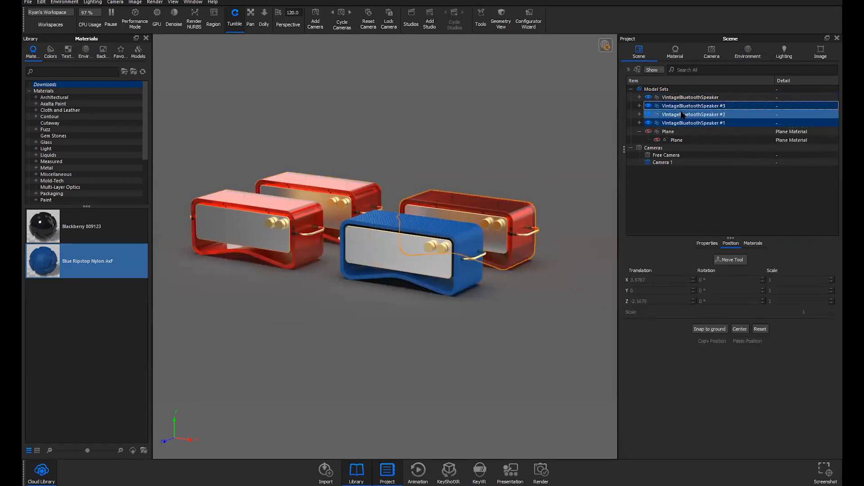
{"action": "right_click", "coordinate": [682, 115]}
{"action": "left_click", "coordinate": [710, 351]}
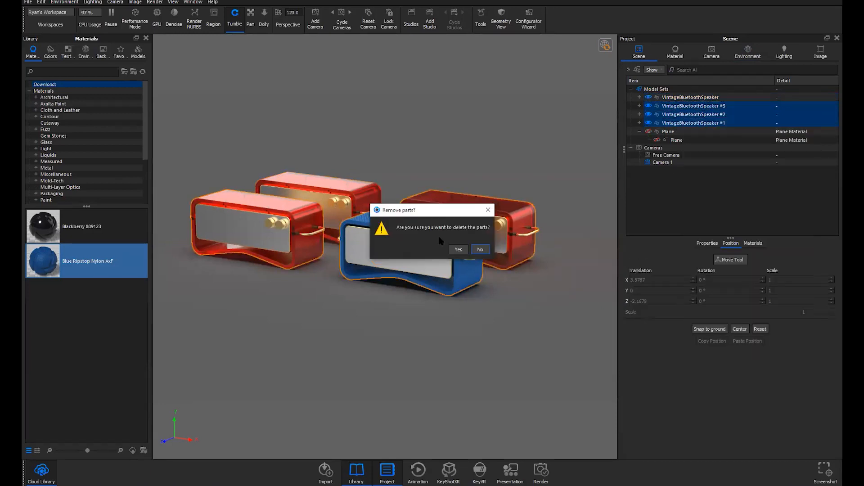
{"action": "left_click", "coordinate": [459, 252]}
Step: Make a linear pattern of VintageBluetoothSpeaker with 2 instances in X and 2 in Z, and reduce the X spacing
{"action": "scroll", "coordinate": [379, 243], "scroll_direction": "up", "scroll_amount": 3}
{"action": "middle_click_drag", "start_coordinate": [379, 243], "coordinate": [463, 267]}
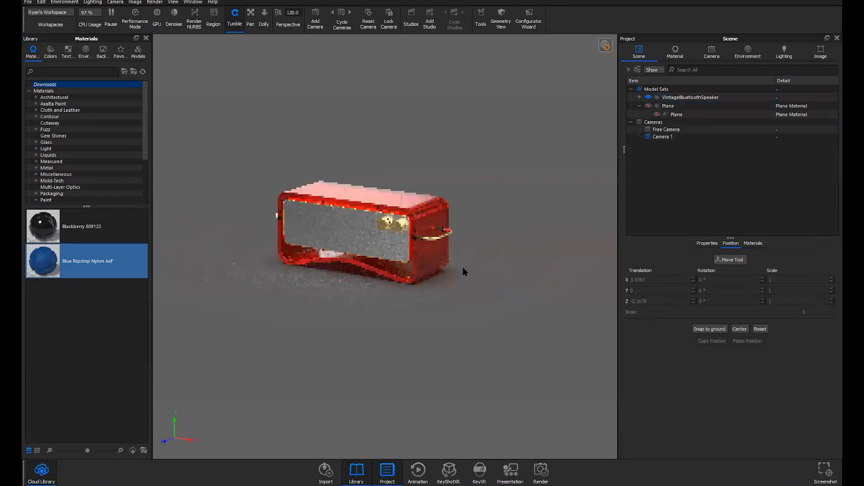
{"action": "scroll", "coordinate": [456, 299], "scroll_direction": "up", "scroll_amount": 4}
{"action": "scroll", "coordinate": [382, 231], "scroll_direction": "up", "scroll_amount": 1}
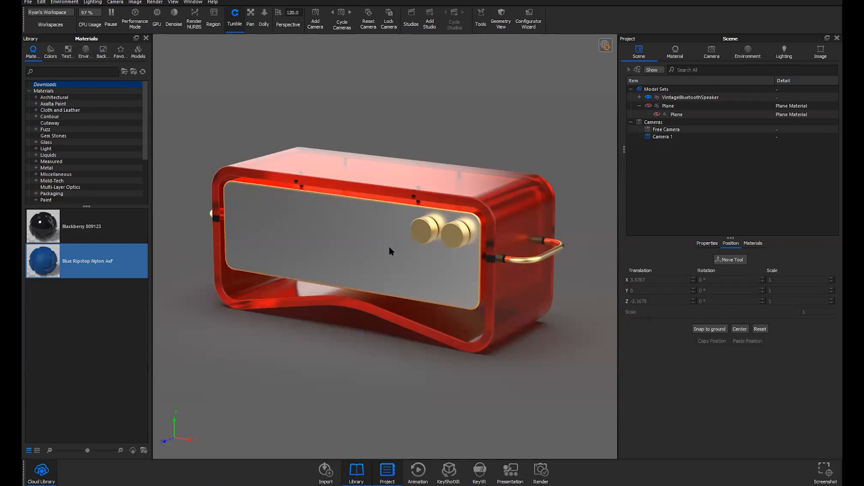
{"action": "right_click", "coordinate": [682, 97]}
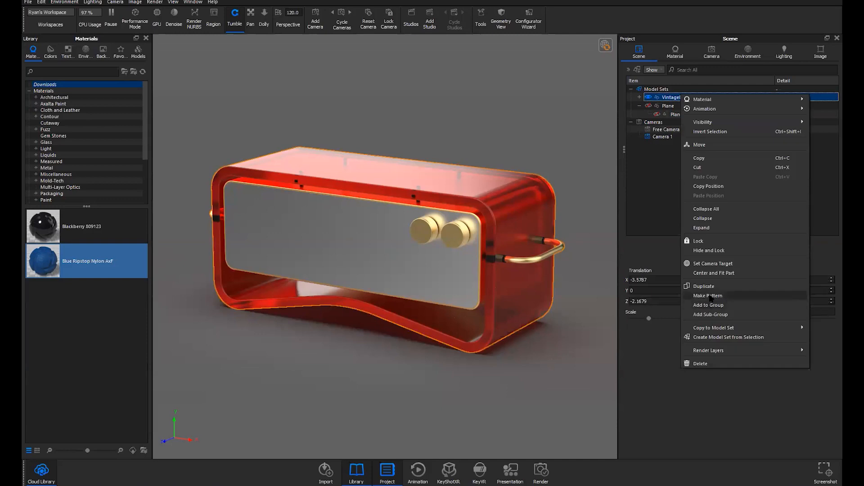
{"action": "left_click", "coordinate": [709, 297]}
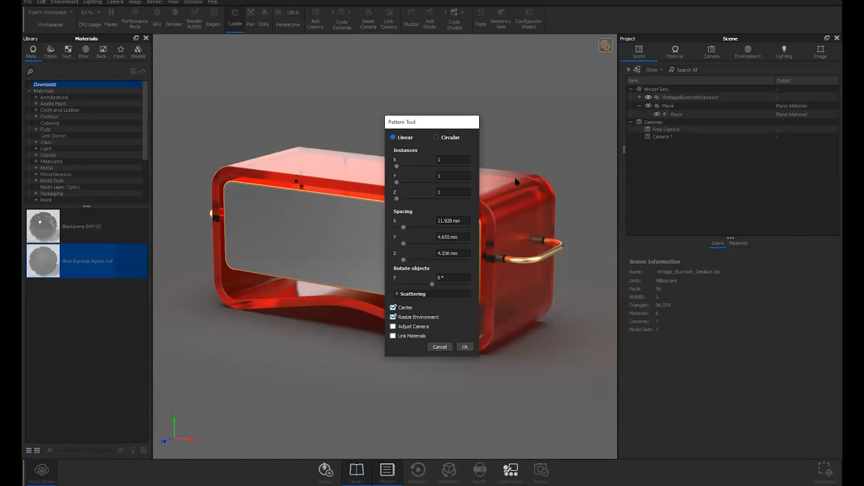
{"action": "left_click_drag", "start_coordinate": [396, 166], "coordinate": [404, 166]}
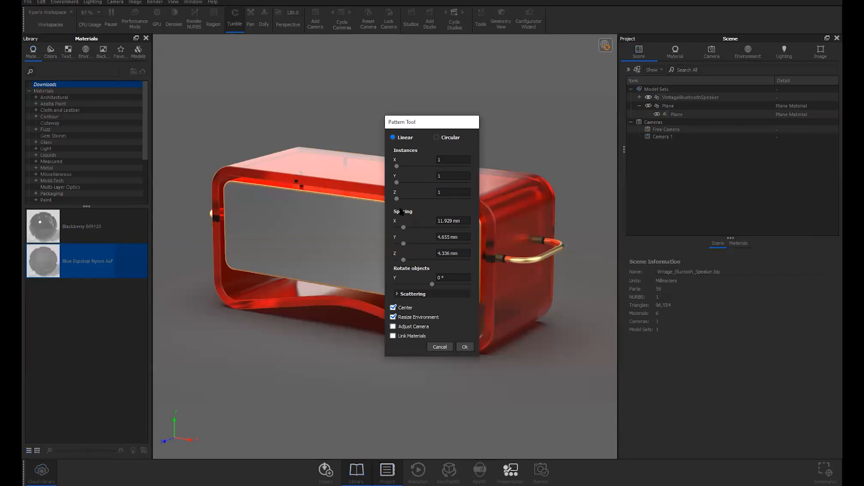
{"action": "left_click", "coordinate": [403, 199]}
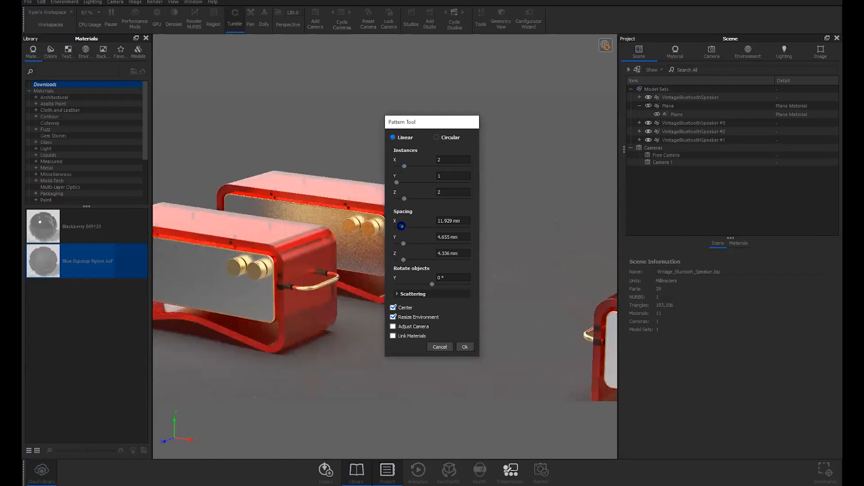
{"action": "left_click", "coordinate": [401, 227]}
{"action": "left_click", "coordinate": [465, 348]}
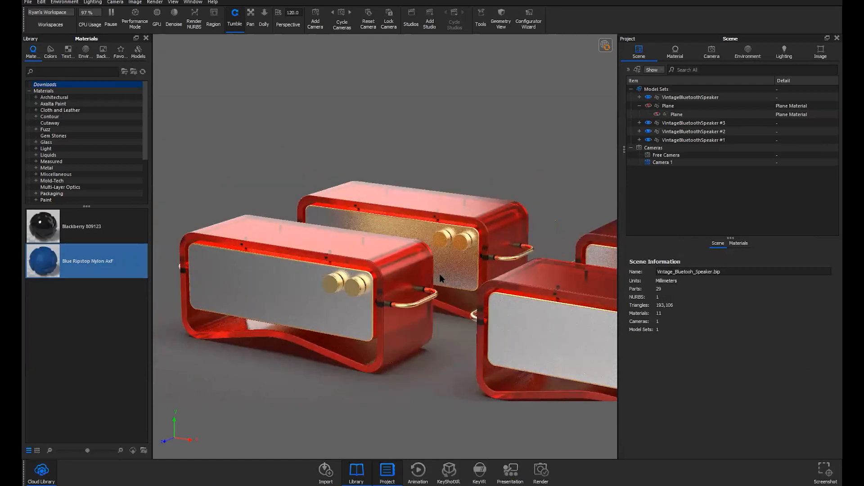
Step: Collapse the Plane group in the scene tree and select the original VintageBluetoothSpeaker model
{"action": "left_click_drag", "start_coordinate": [431, 252], "coordinate": [482, 259]}
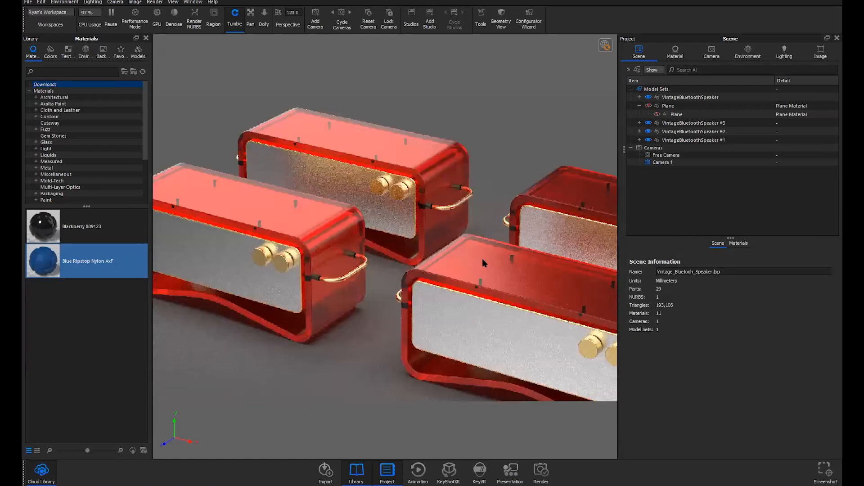
{"action": "left_click", "coordinate": [676, 106]}
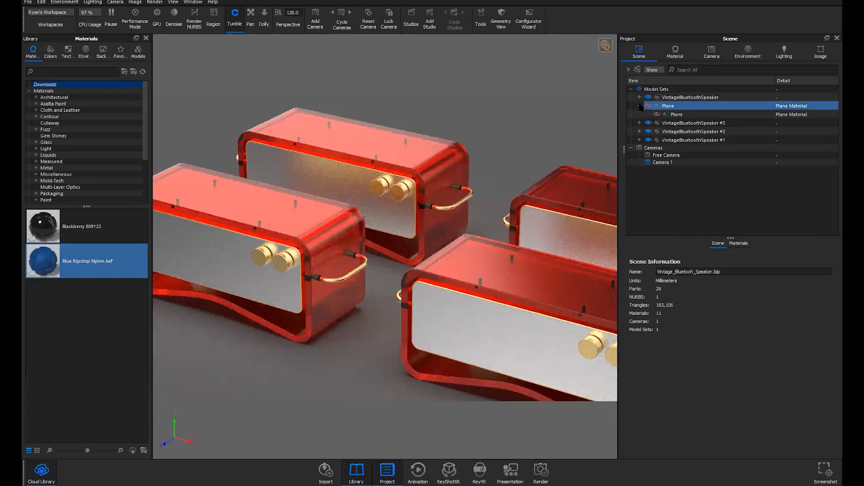
{"action": "left_click", "coordinate": [682, 97]}
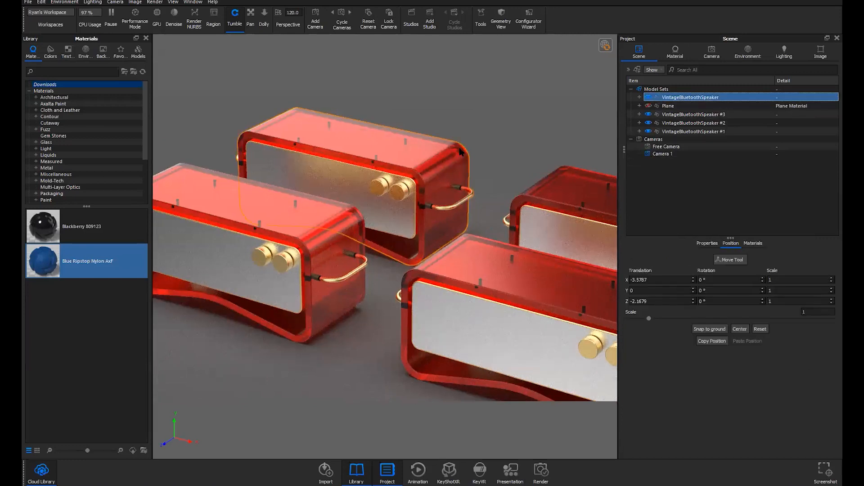
Step: Set the Specular Transmission colour of the original speaker's outer housing material to blue #2186BE
{"action": "left_click", "coordinate": [415, 151]}
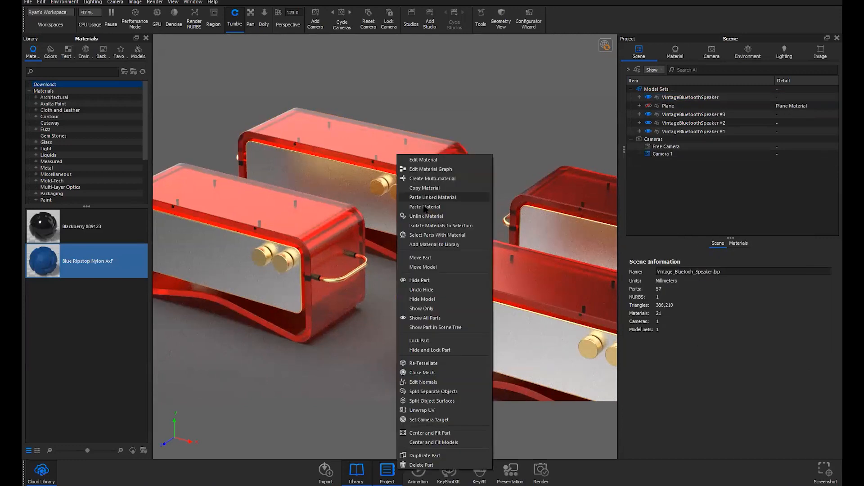
{"action": "right_click", "coordinate": [396, 154]}
{"action": "left_click", "coordinate": [423, 160]}
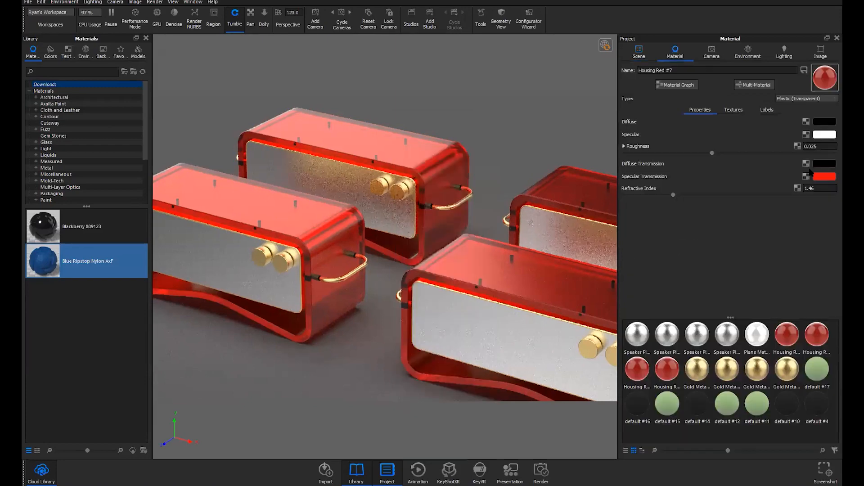
{"action": "left_click", "coordinate": [824, 176]}
{"action": "left_click", "coordinate": [779, 145]}
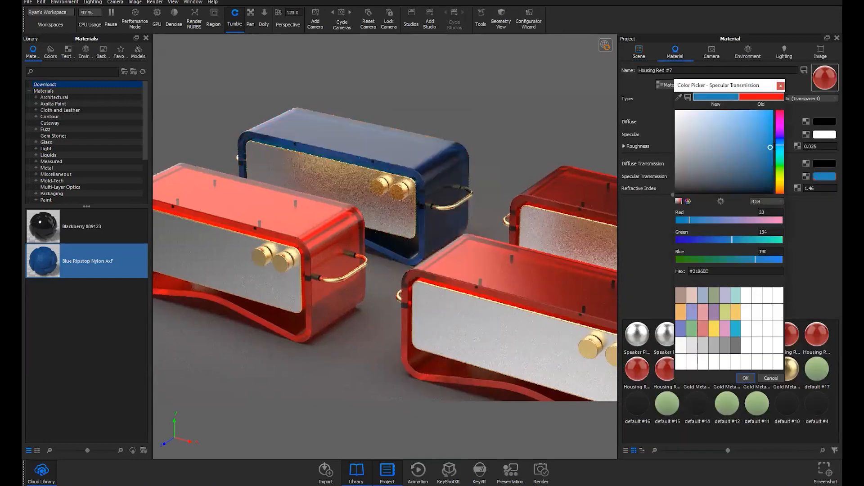
{"action": "left_click", "coordinate": [272, 287]}
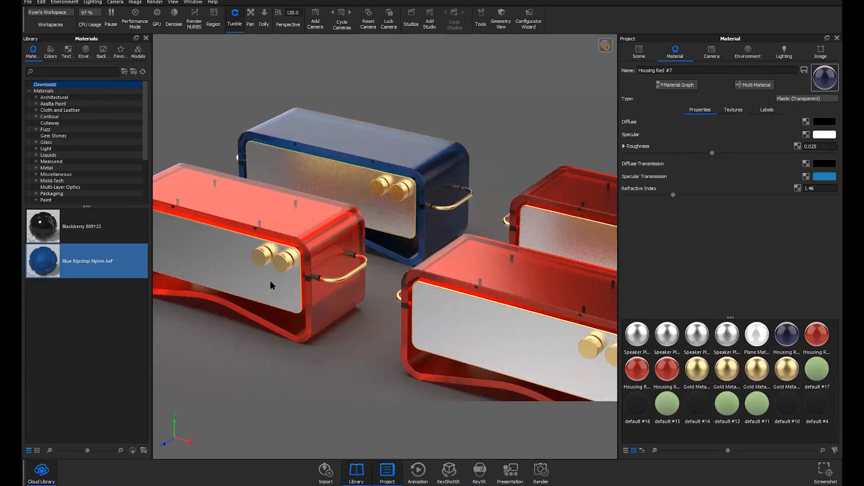
Step: Return to the scene tree, collapse the original speaker's parts and select VintageBluetoothSpeaker #3
{"action": "left_click", "coordinate": [638, 52]}
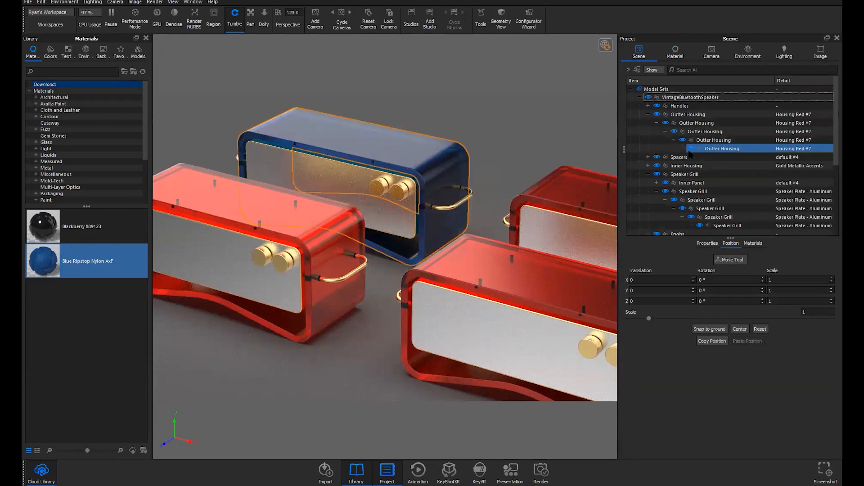
{"action": "left_click", "coordinate": [647, 114]}
{"action": "left_click", "coordinate": [640, 97]}
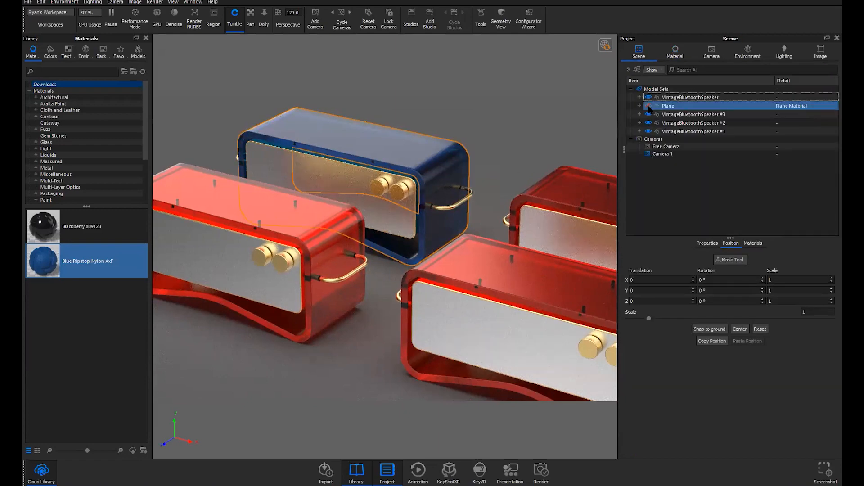
{"action": "left_click", "coordinate": [687, 115]}
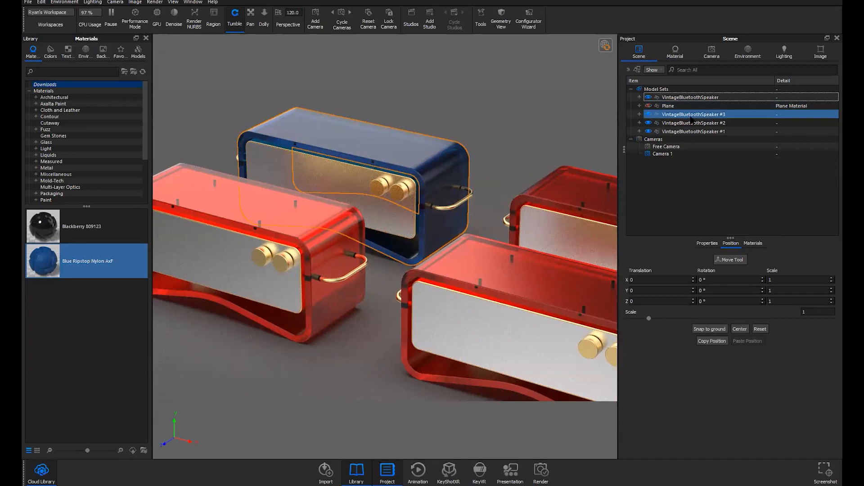
{"action": "left_click", "coordinate": [680, 186]}
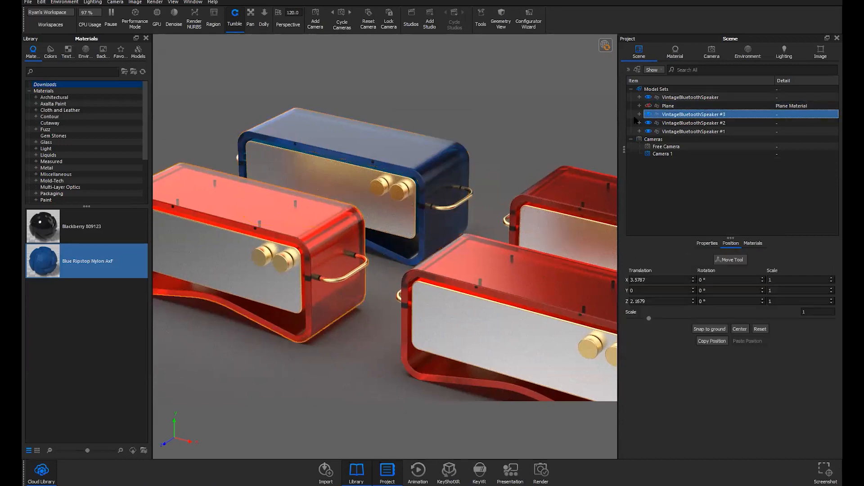
Step: Copy the material of VintageBluetoothSpeaker #2's outer housing and bring up the part commands for the blue speaker's outer housing
{"action": "left_click", "coordinate": [305, 222]}
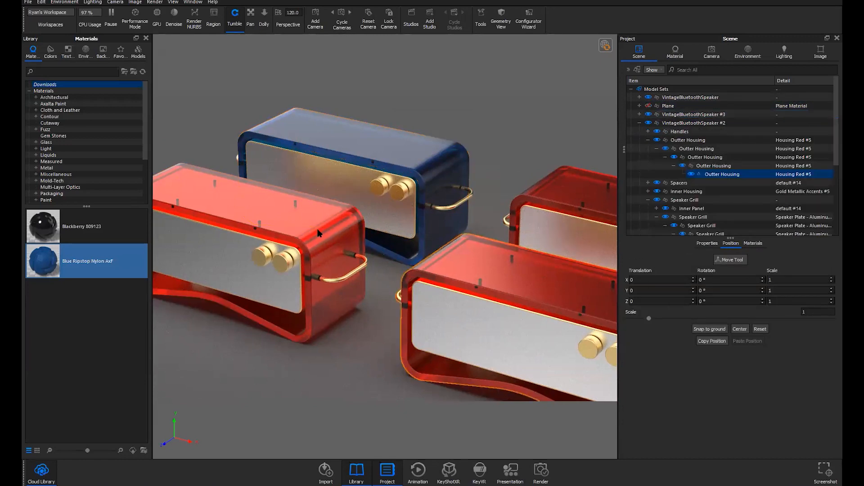
{"action": "right_click", "coordinate": [724, 176]}
{"action": "mouse_move", "coordinate": [728, 179]}
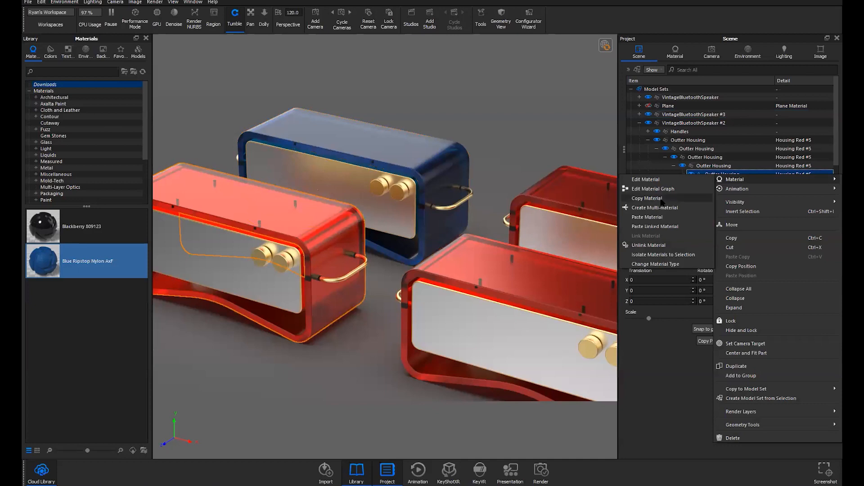
{"action": "left_click", "coordinate": [647, 199]}
{"action": "left_click", "coordinate": [448, 156]}
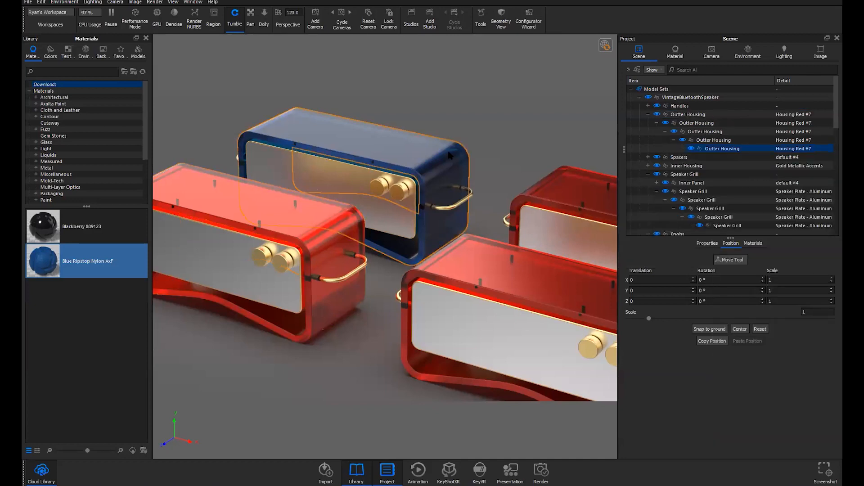
{"action": "right_click", "coordinate": [715, 148]}
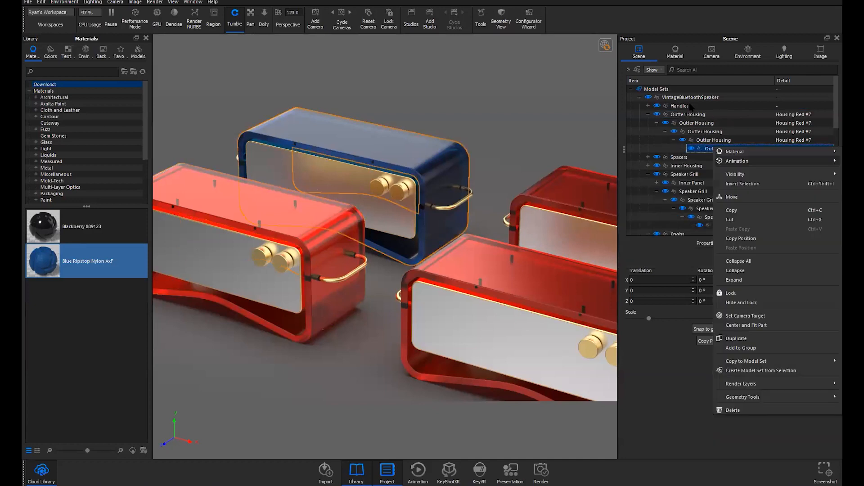
Step: Dismiss the part commands, collapse the VintageBluetoothSpeaker and VintageBluetoothSpeaker #2 groups in the scene tree, and clear the selection
{"action": "left_click", "coordinate": [691, 118]}
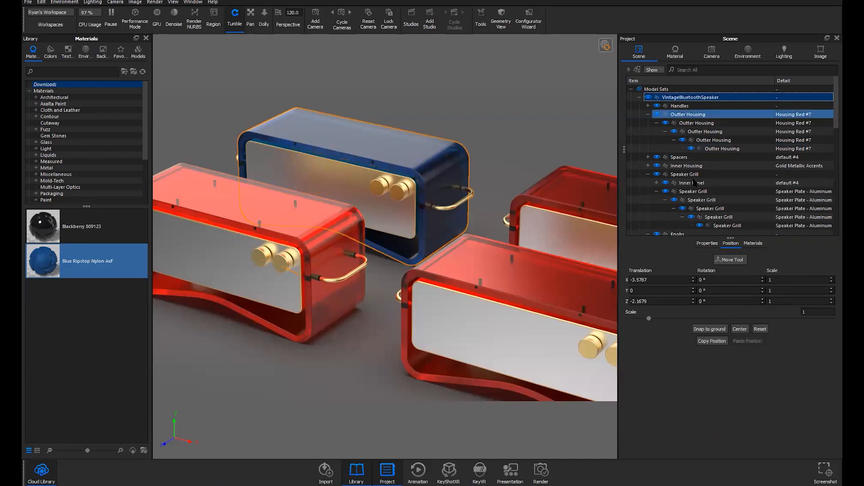
{"action": "left_click", "coordinate": [695, 99]}
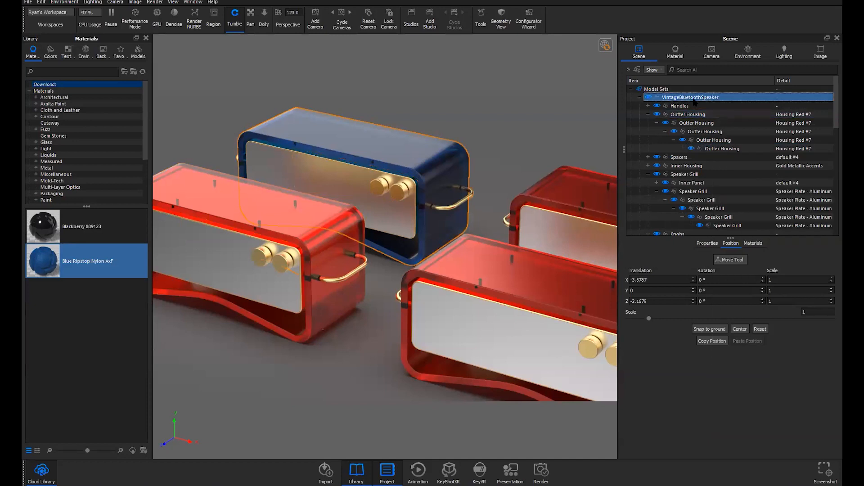
{"action": "left_click", "coordinate": [639, 97]}
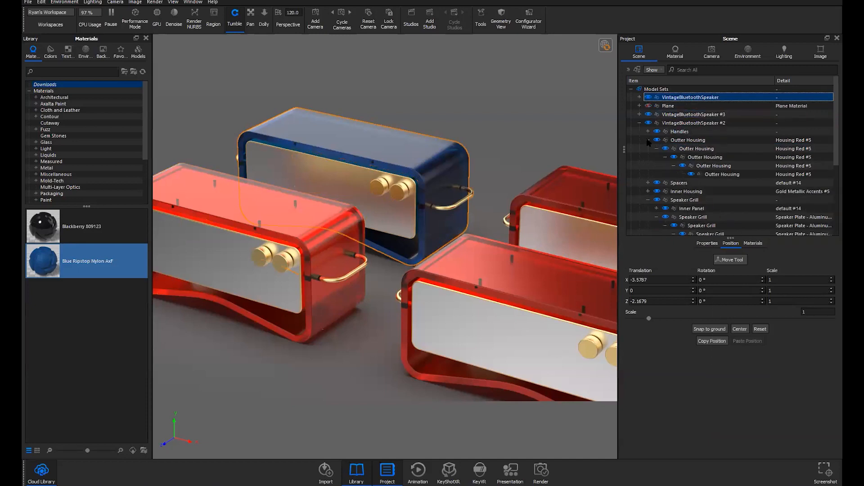
{"action": "left_click", "coordinate": [639, 123]}
{"action": "left_click", "coordinate": [699, 216]}
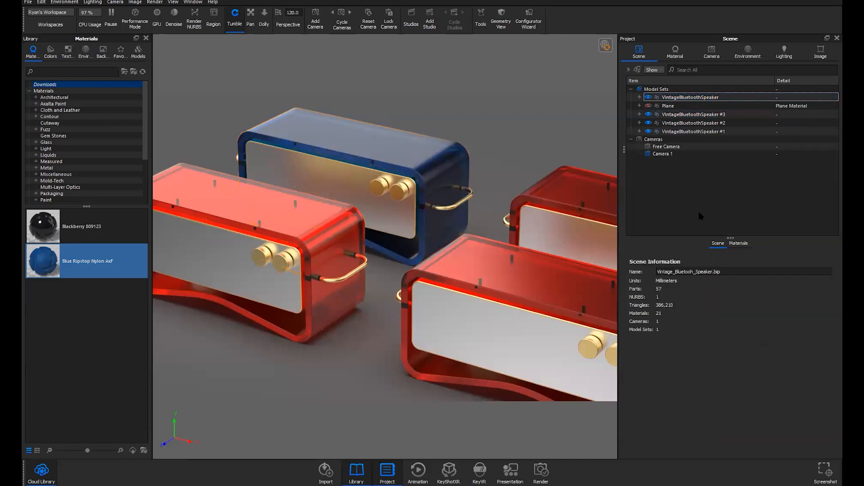